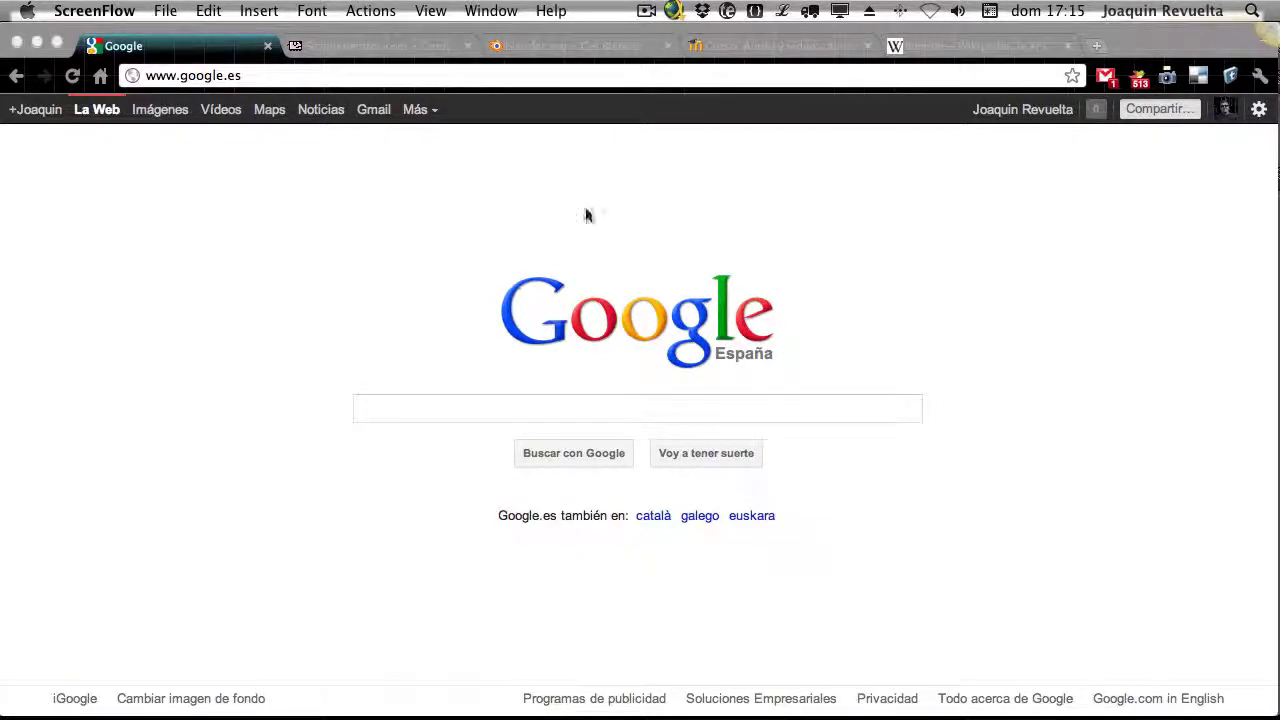
View the Stripgenerator home page and return to the Google page
{"action": "left_click", "coordinate": [365, 48]}
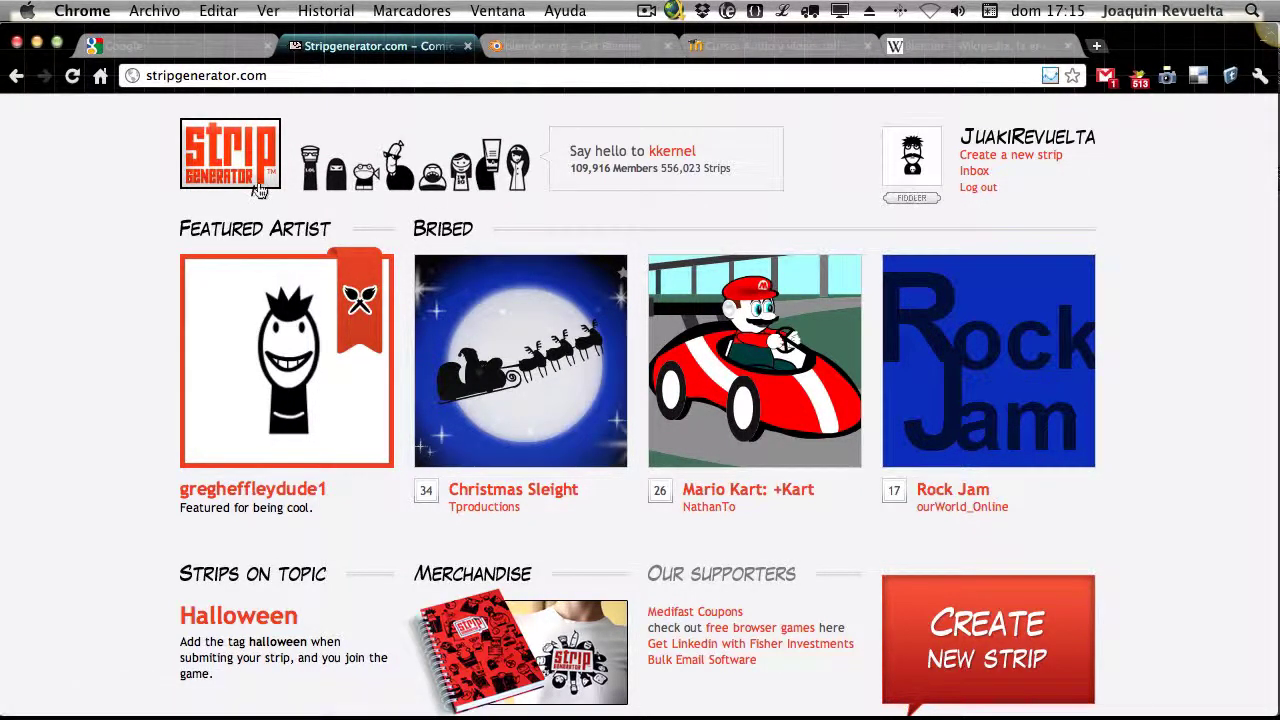
{"action": "left_click", "coordinate": [194, 51]}
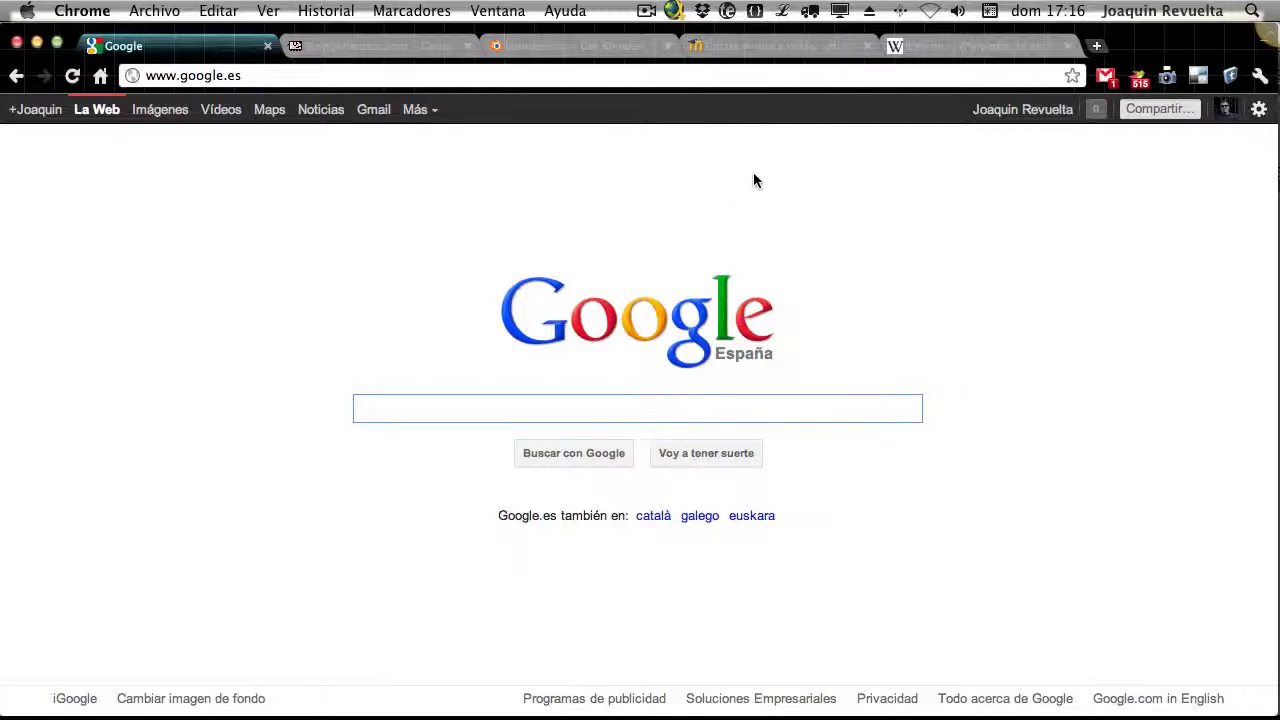
Open the blender.org Get Blender page and look through the Blender 2.60a packages offered for Windows, Linux, Mac OS X and FreeBSD
{"action": "left_click", "coordinate": [591, 47]}
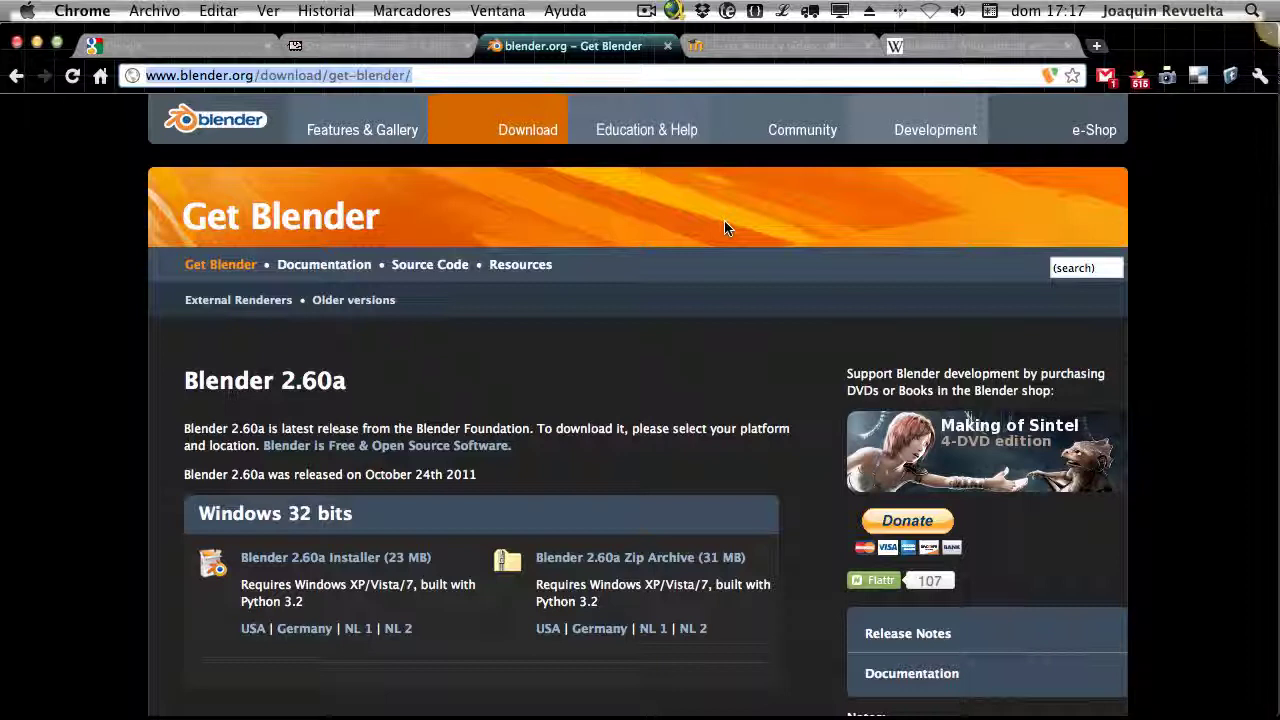
{"action": "scroll", "coordinate": [727, 228], "scroll_direction": "down", "scroll_amount": 3}
{"action": "scroll", "coordinate": [727, 228], "scroll_direction": "up", "scroll_amount": 2}
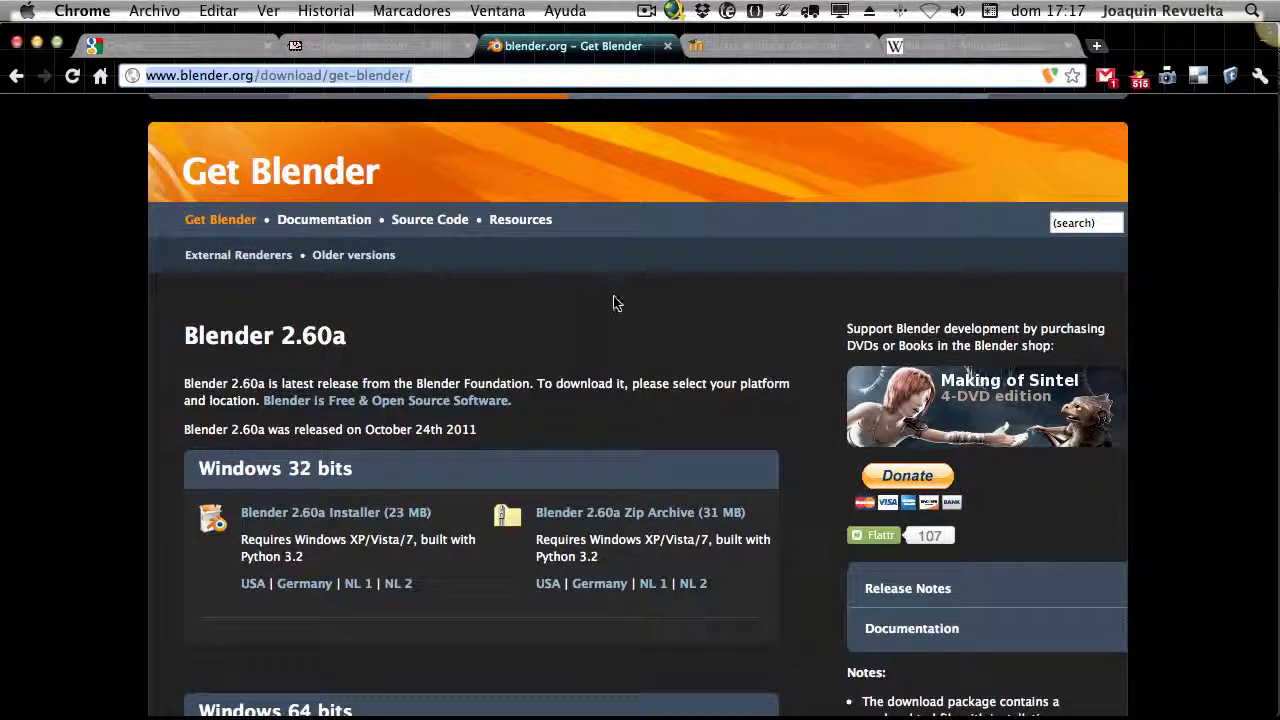
{"action": "scroll", "coordinate": [613, 301], "scroll_direction": "down", "scroll_amount": 5}
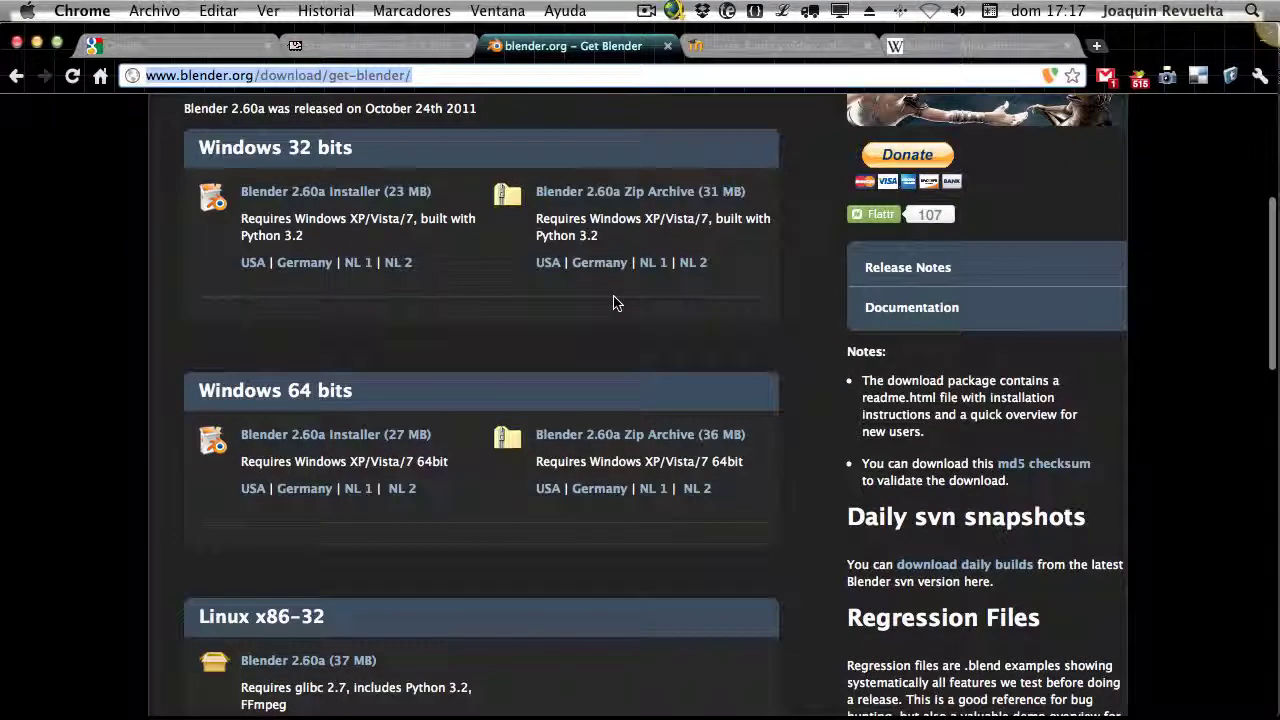
{"action": "scroll", "coordinate": [613, 301], "scroll_direction": "up", "scroll_amount": 6}
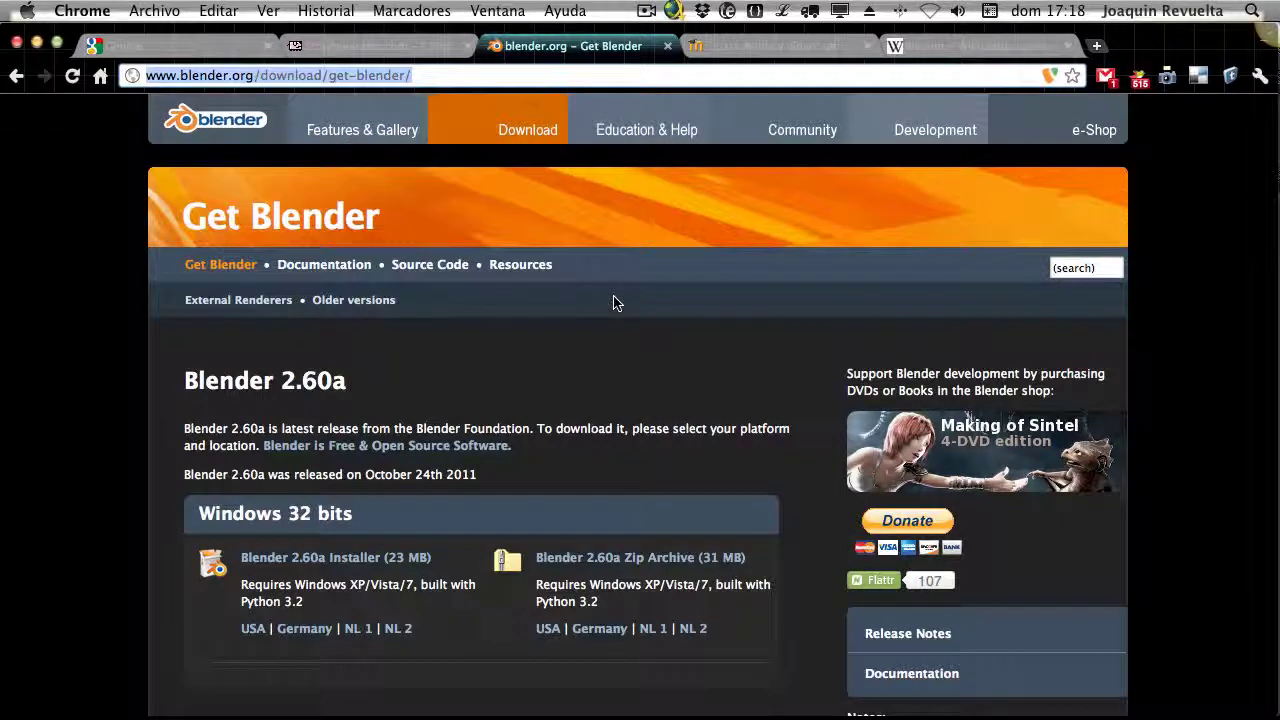
{"action": "scroll", "coordinate": [614, 303], "scroll_direction": "down", "scroll_amount": 4}
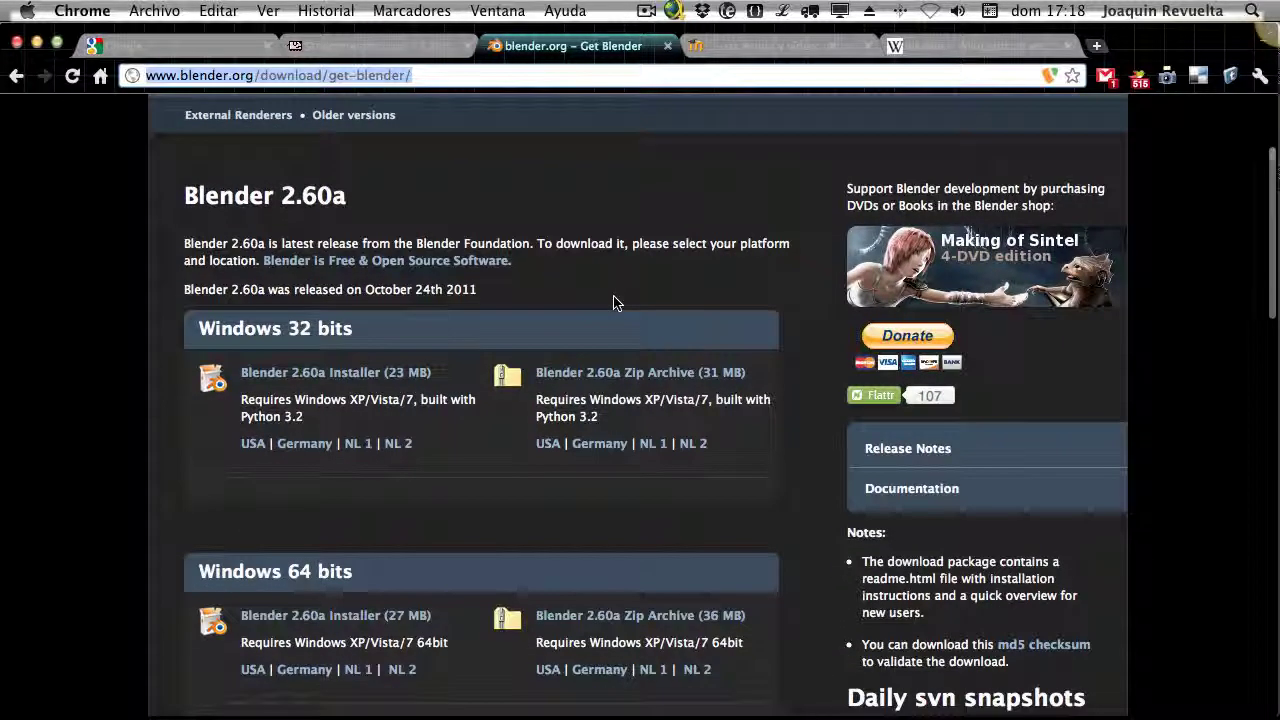
{"action": "scroll", "coordinate": [614, 303], "scroll_direction": "down", "scroll_amount": 4}
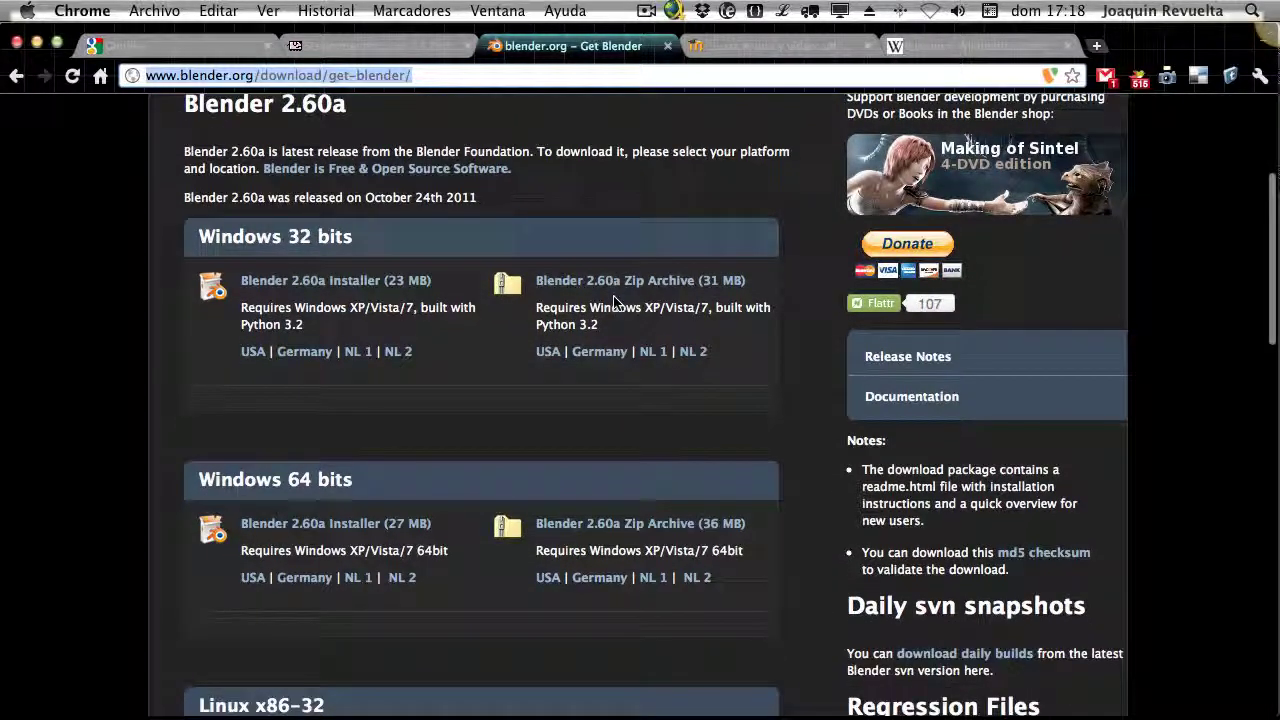
{"action": "scroll", "coordinate": [614, 303], "scroll_direction": "down", "scroll_amount": 2}
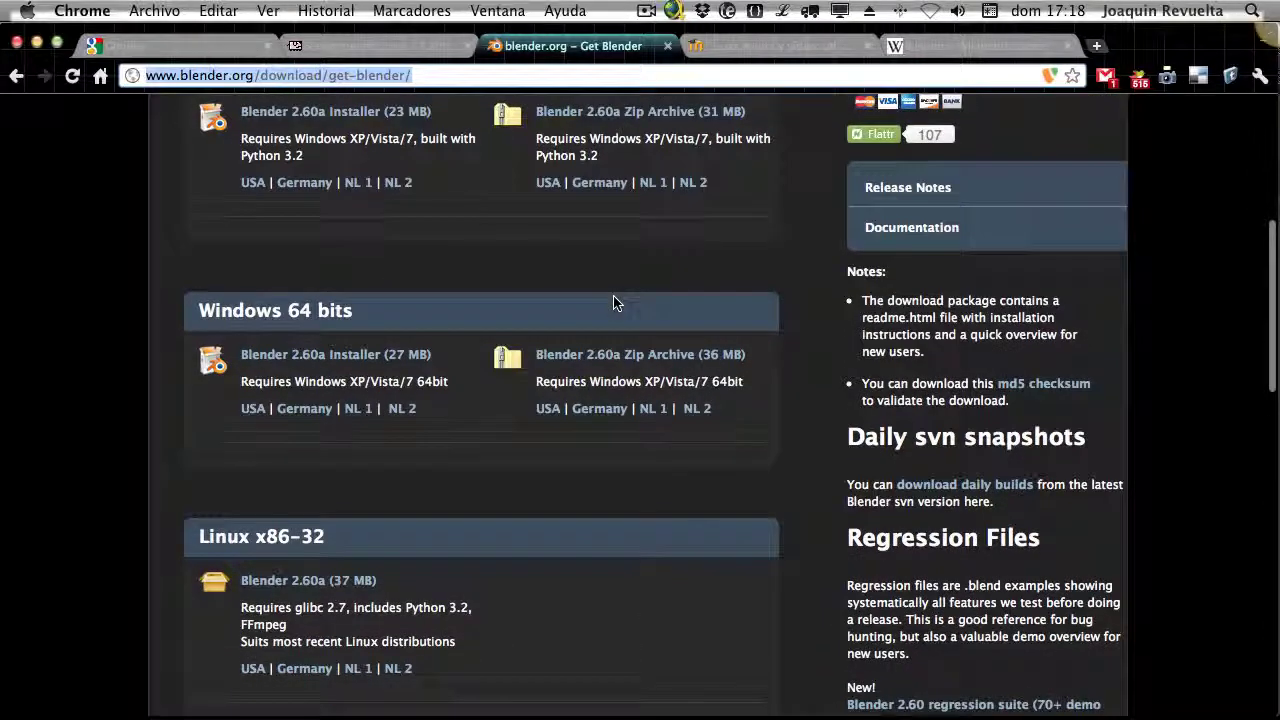
{"action": "scroll", "coordinate": [614, 303], "scroll_direction": "up", "scroll_amount": 3}
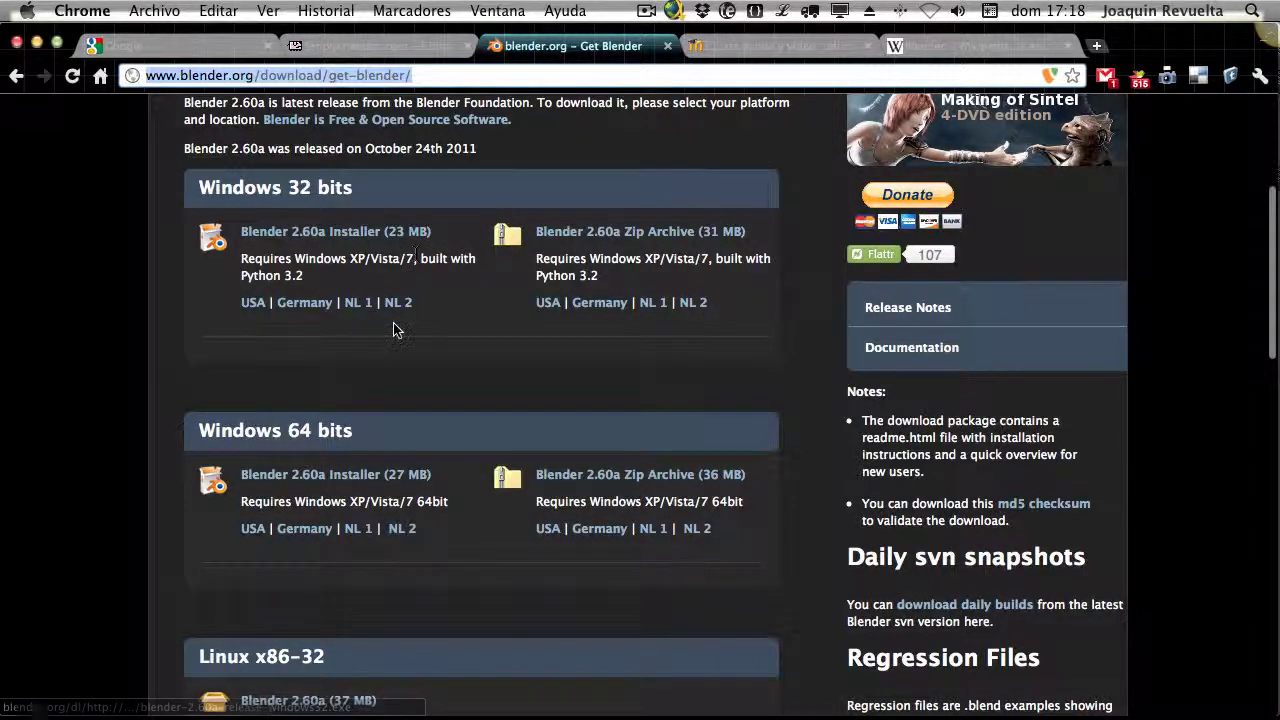
{"action": "scroll", "coordinate": [487, 379], "scroll_direction": "down", "scroll_amount": 10}
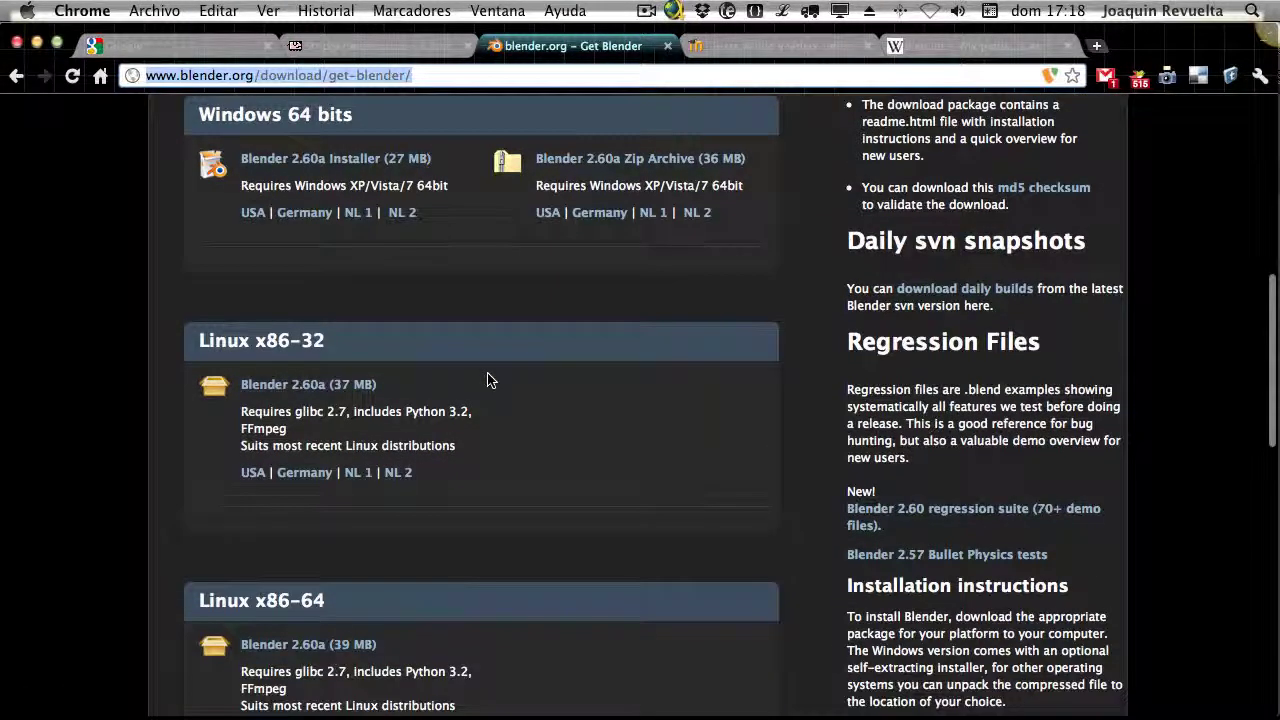
{"action": "scroll", "coordinate": [487, 379], "scroll_direction": "down", "scroll_amount": 3}
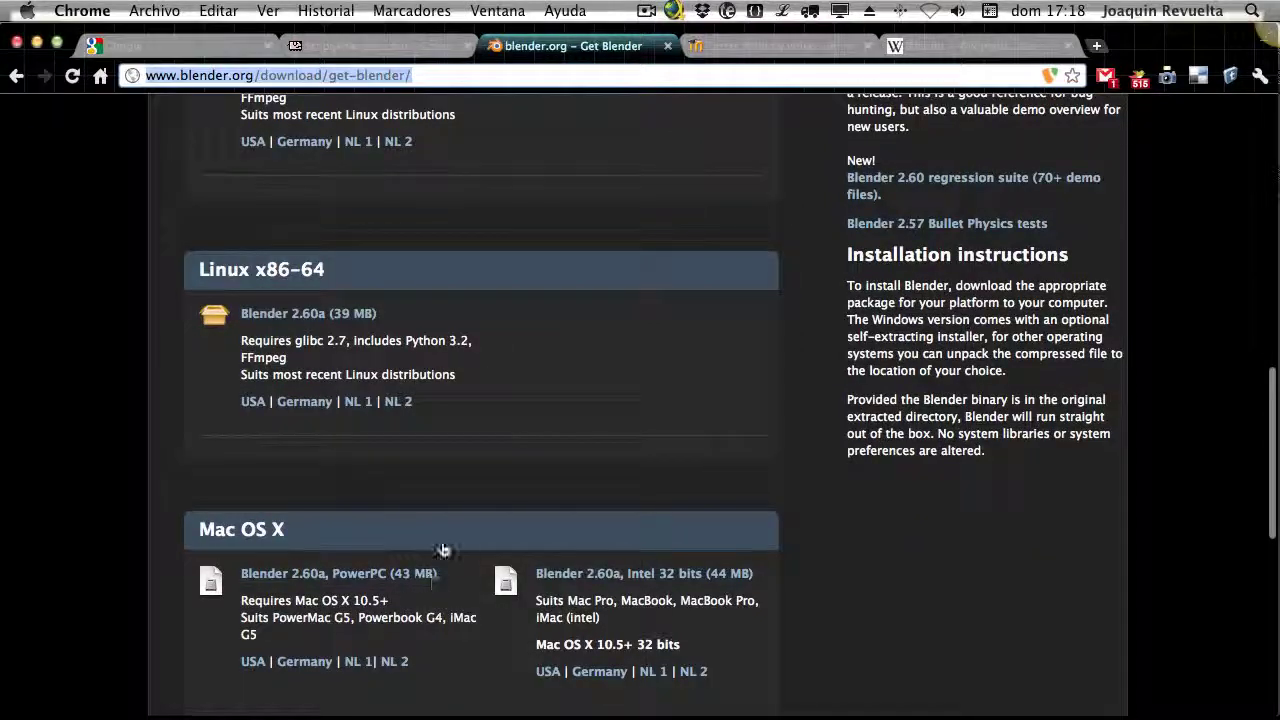
{"action": "scroll", "coordinate": [565, 414], "scroll_direction": "down", "scroll_amount": 10}
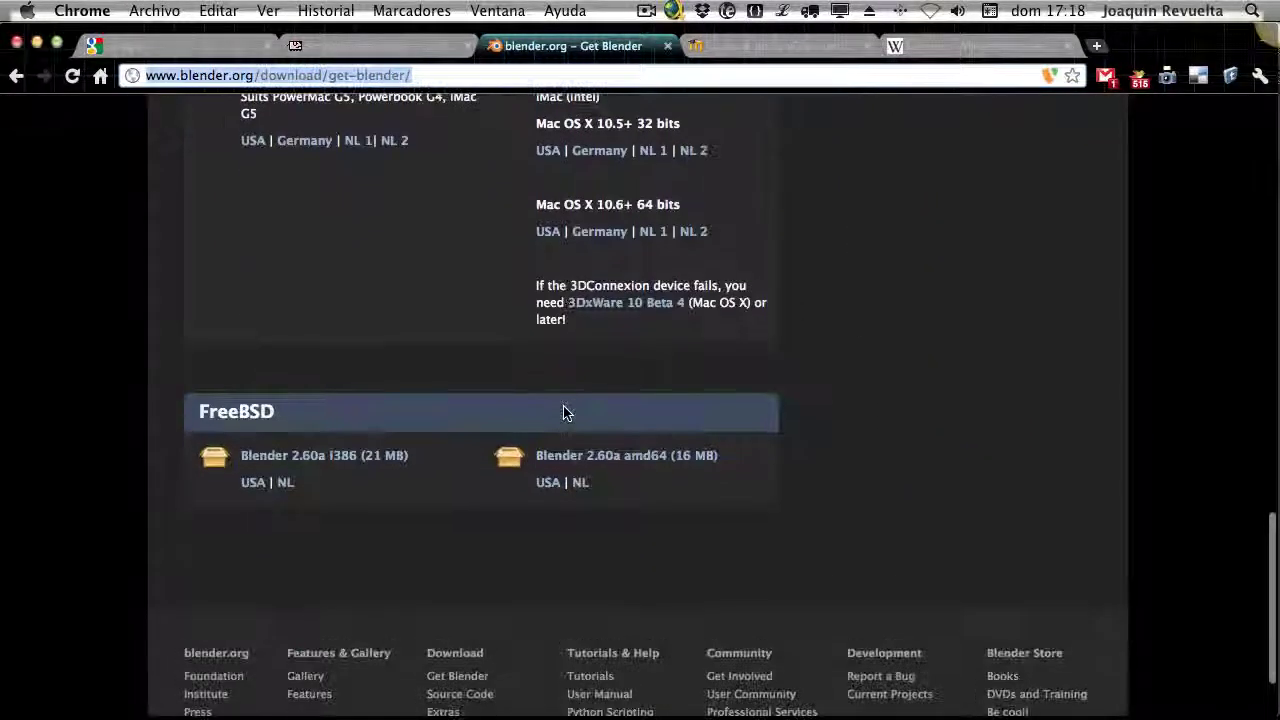
{"action": "scroll", "coordinate": [565, 414], "scroll_direction": "up", "scroll_amount": 2}
{"action": "scroll", "coordinate": [563, 411], "scroll_direction": "down", "scroll_amount": 5}
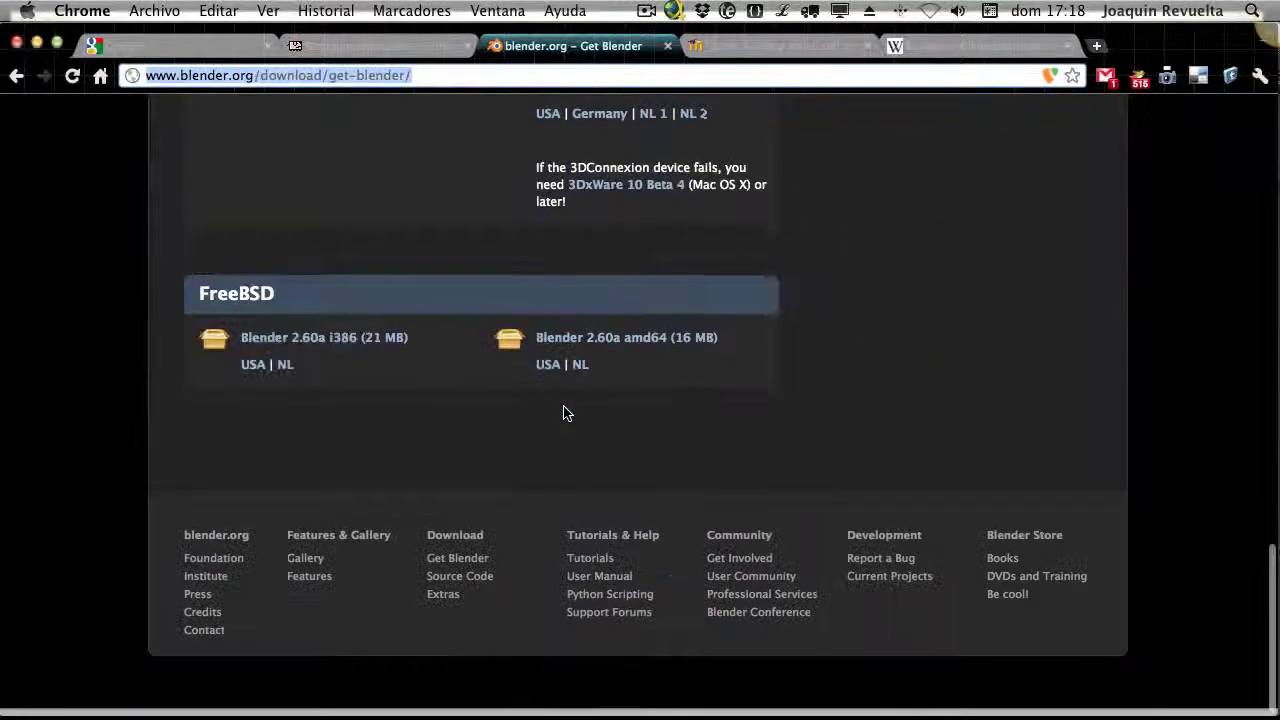
{"action": "scroll", "coordinate": [563, 411], "scroll_direction": "up", "scroll_amount": 20}
{"action": "scroll", "coordinate": [563, 411], "scroll_direction": "up", "scroll_amount": 4}
{"action": "scroll", "coordinate": [563, 411], "scroll_direction": "down", "scroll_amount": 2}
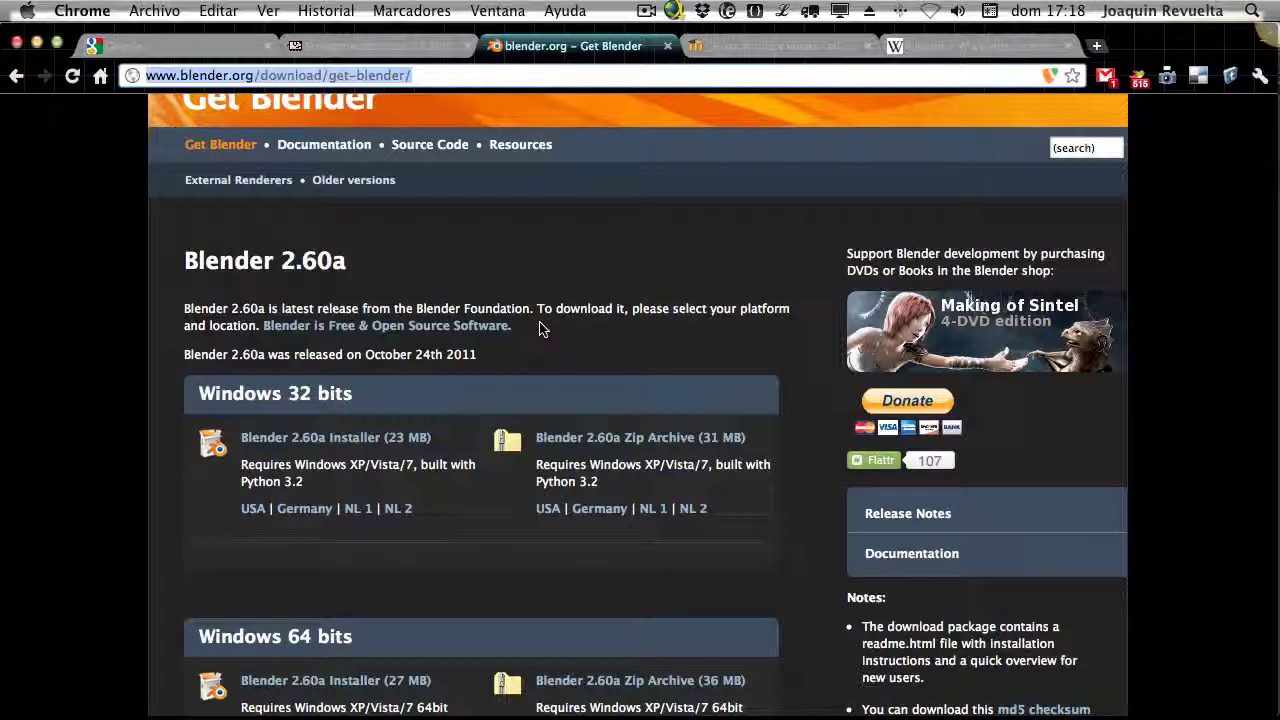
{"action": "scroll", "coordinate": [540, 330], "scroll_direction": "down", "scroll_amount": 4}
{"action": "scroll", "coordinate": [540, 330], "scroll_direction": "down", "scroll_amount": 5}
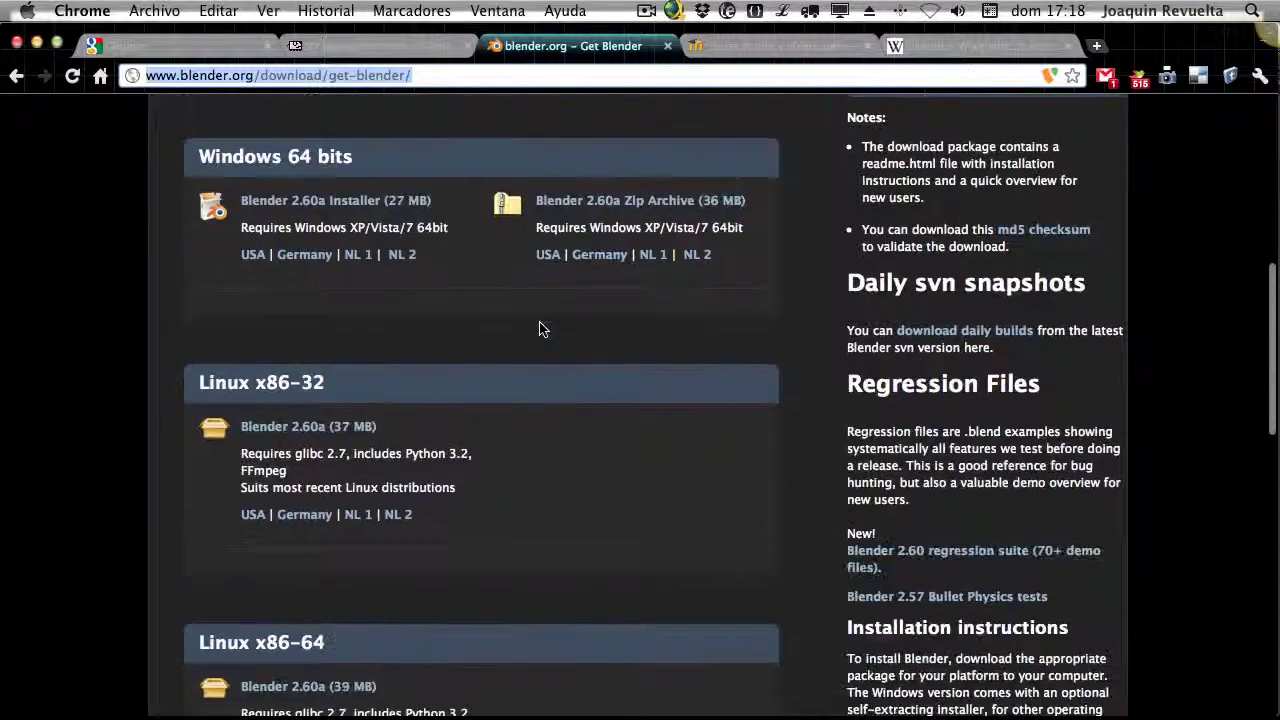
{"action": "scroll", "coordinate": [540, 330], "scroll_direction": "up", "scroll_amount": 10}
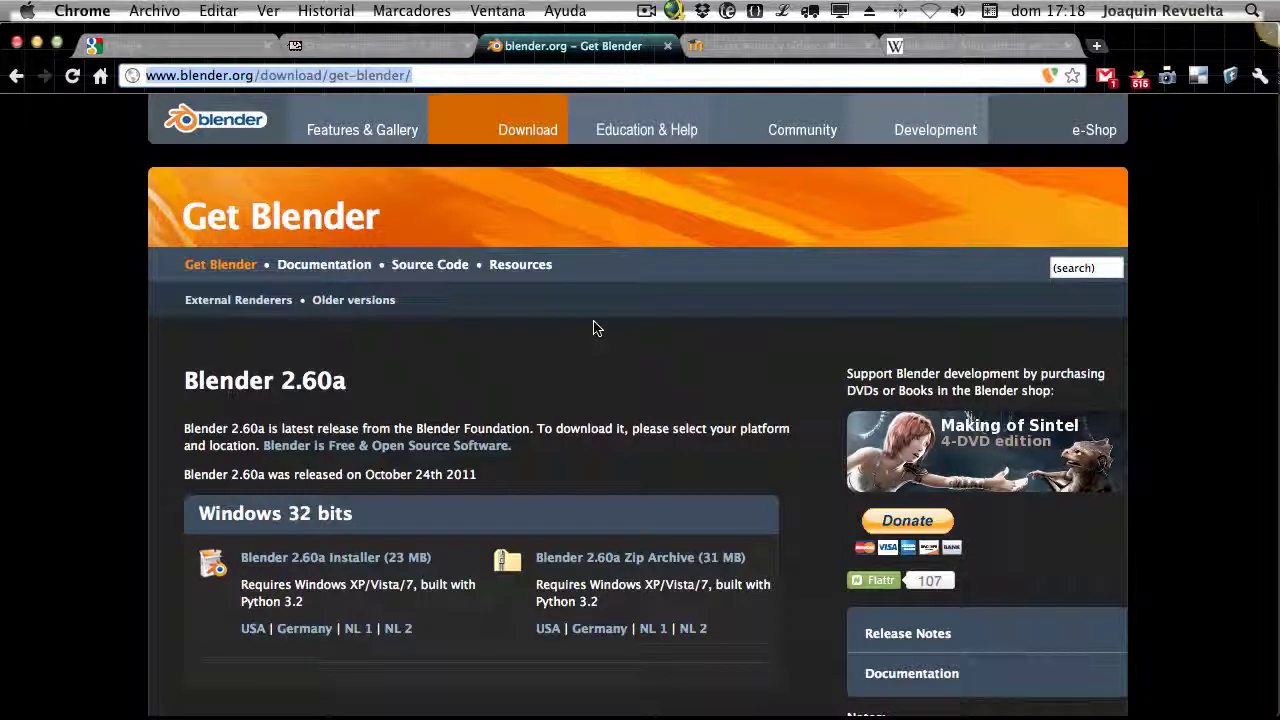
Compare the 32-bit and 64-bit Blender 2.60a downloads for Windows and Linux with the PowerPC and Intel Mac OS X versions
{"action": "scroll", "coordinate": [597, 343], "scroll_direction": "down", "scroll_amount": 1}
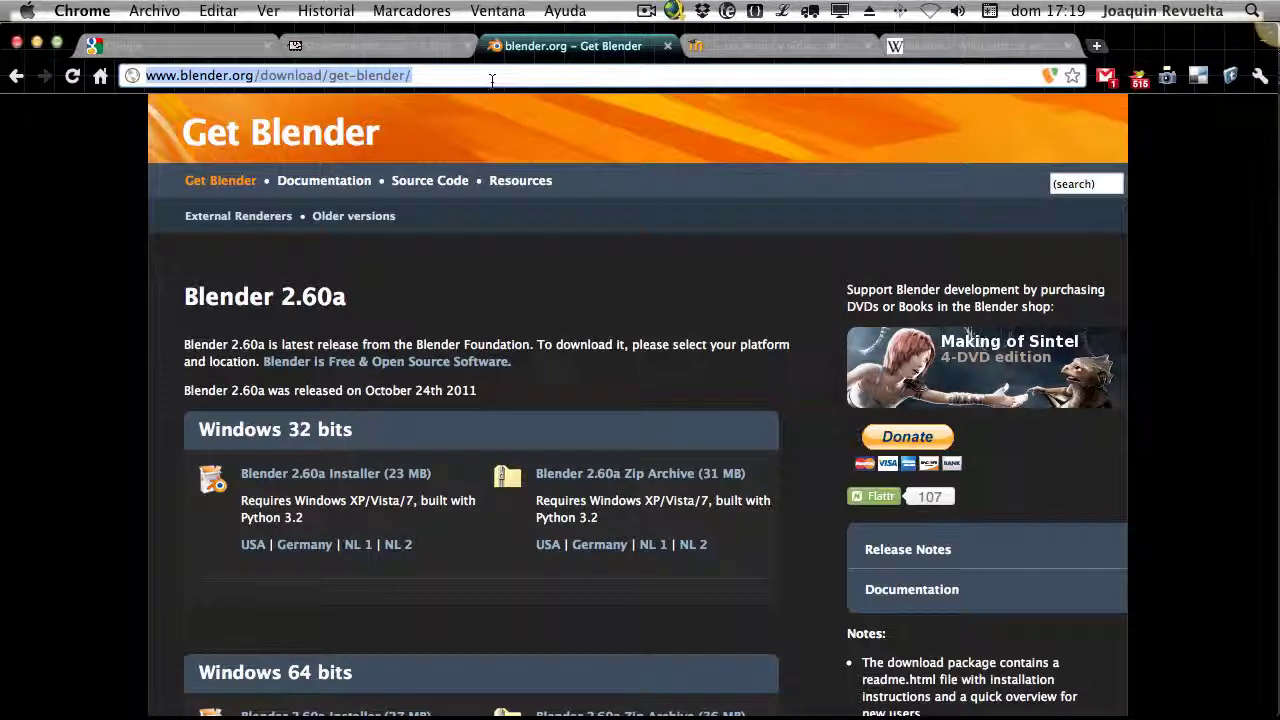
{"action": "scroll", "coordinate": [651, 283], "scroll_direction": "down", "scroll_amount": 5}
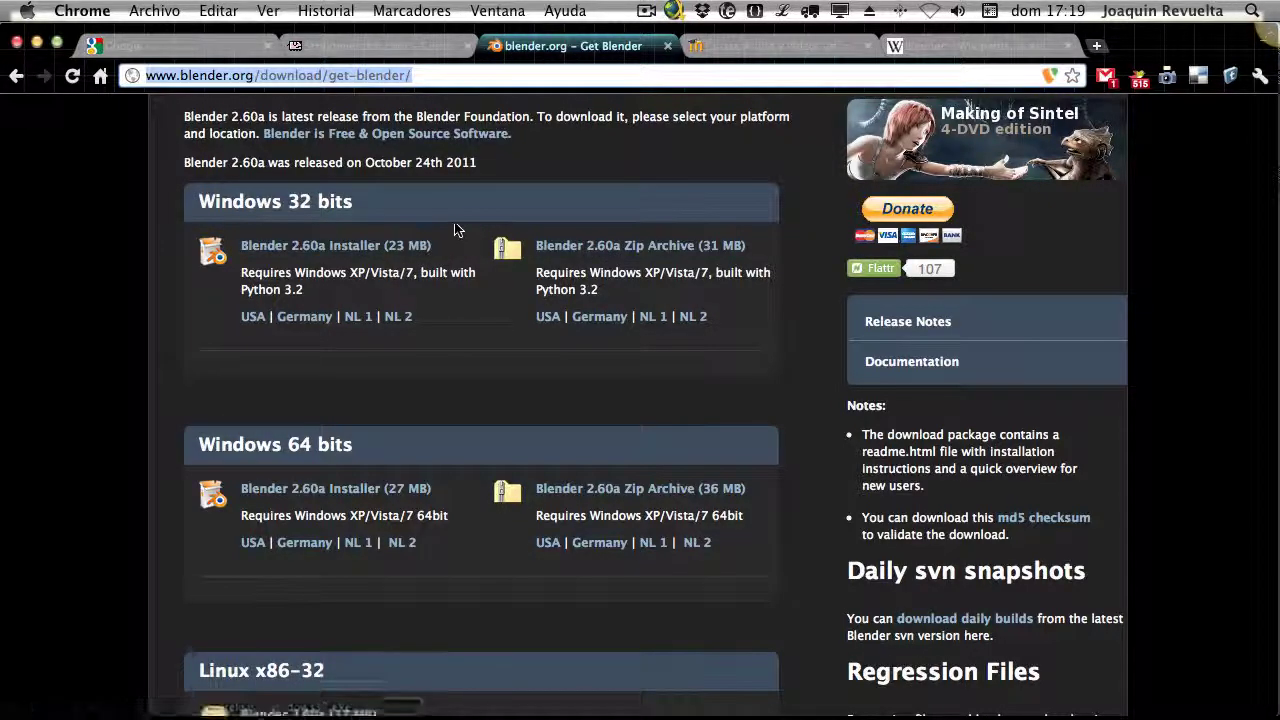
{"action": "scroll", "coordinate": [457, 268], "scroll_direction": "down", "scroll_amount": 3}
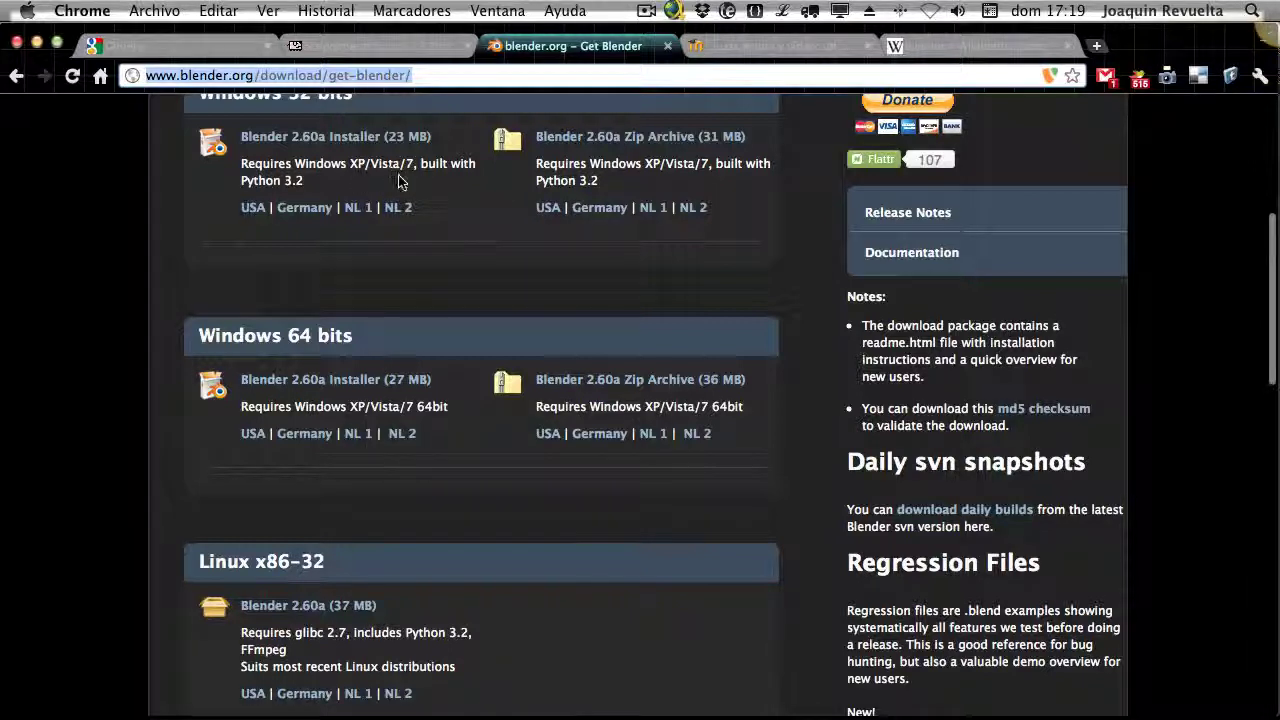
{"action": "scroll", "coordinate": [360, 170], "scroll_direction": "up", "scroll_amount": 1}
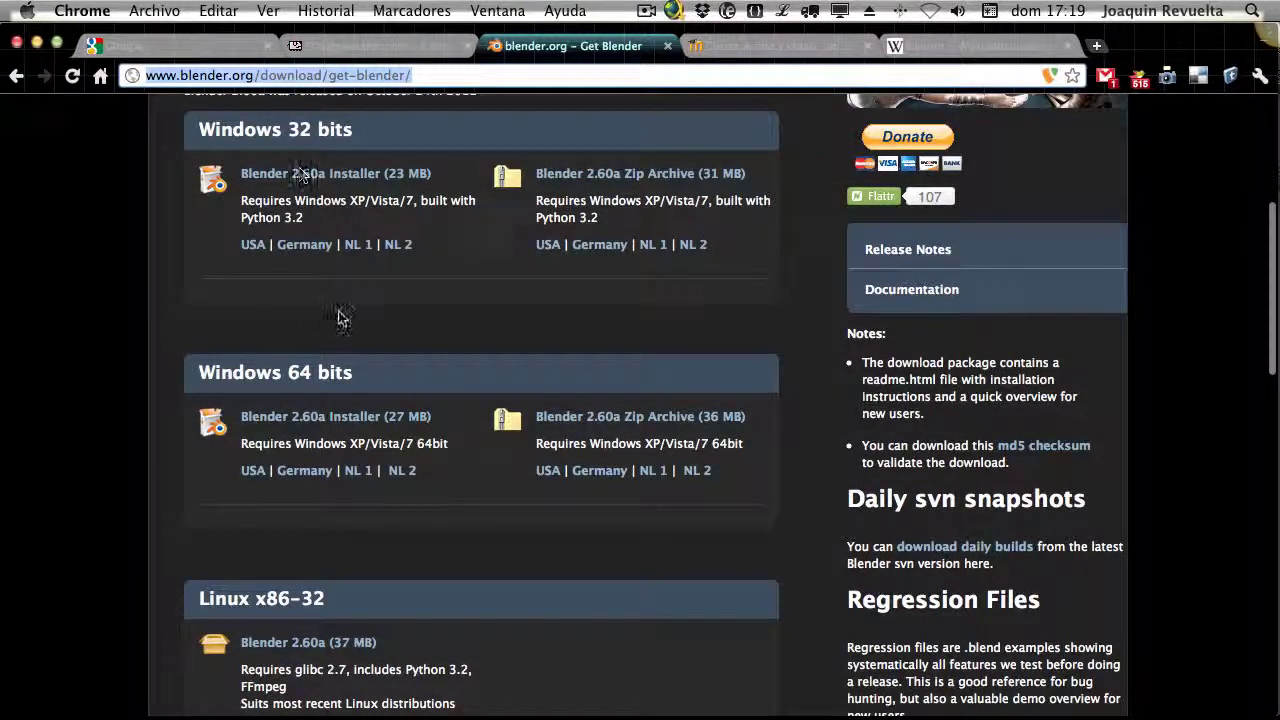
{"action": "scroll", "coordinate": [453, 318], "scroll_direction": "down", "scroll_amount": 5}
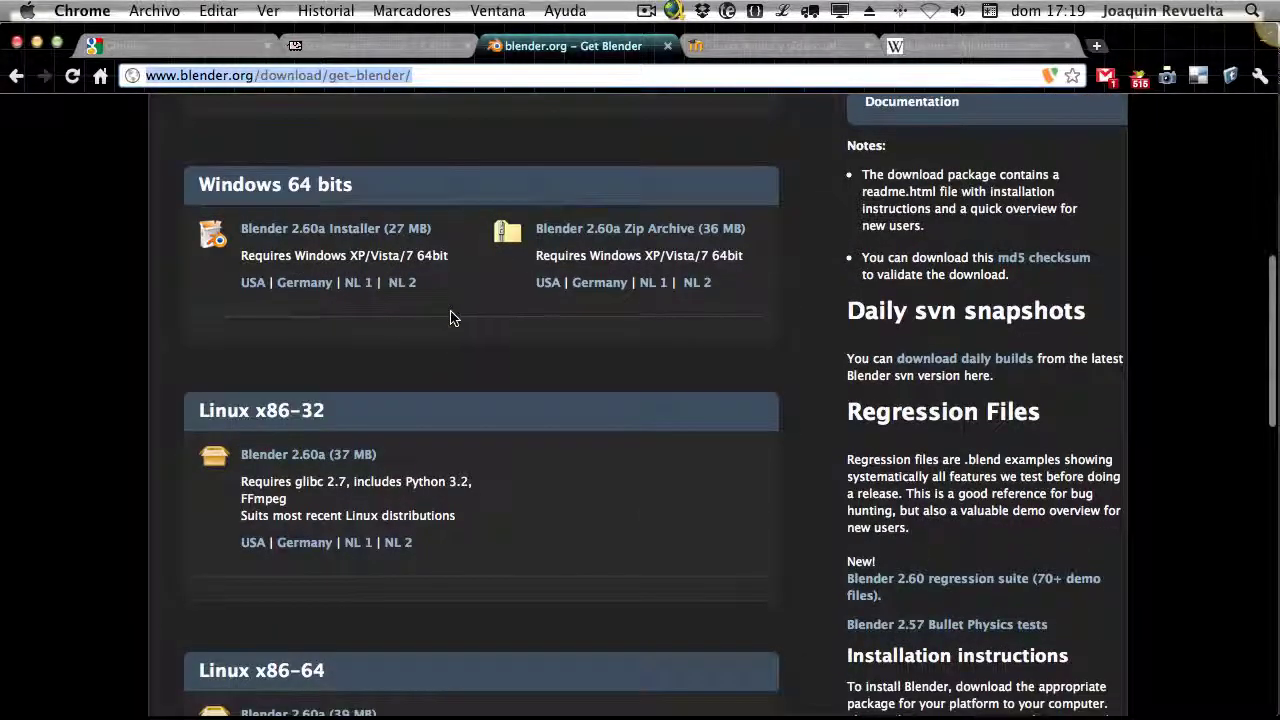
{"action": "scroll", "coordinate": [447, 437], "scroll_direction": "down", "scroll_amount": 3}
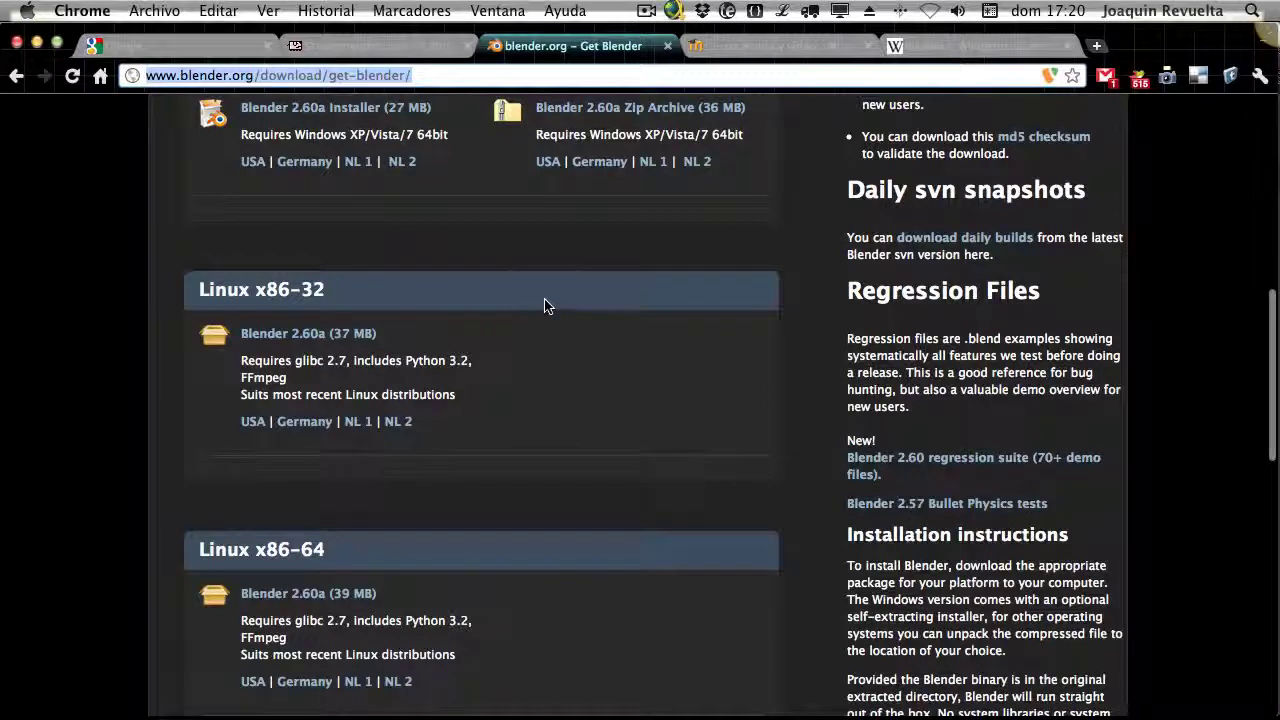
{"action": "scroll", "coordinate": [540, 308], "scroll_direction": "up", "scroll_amount": 7}
{"action": "scroll", "coordinate": [405, 543], "scroll_direction": "down", "scroll_amount": 8}
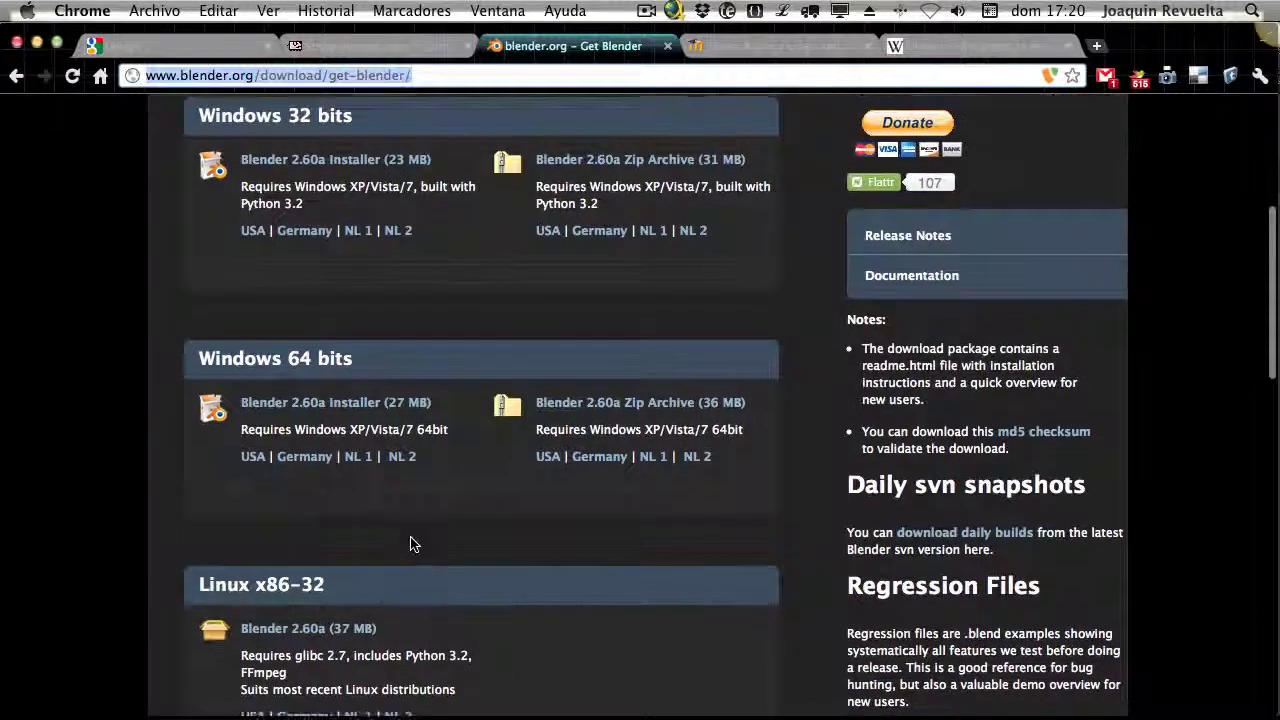
{"action": "scroll", "coordinate": [390, 503], "scroll_direction": "down", "scroll_amount": 8}
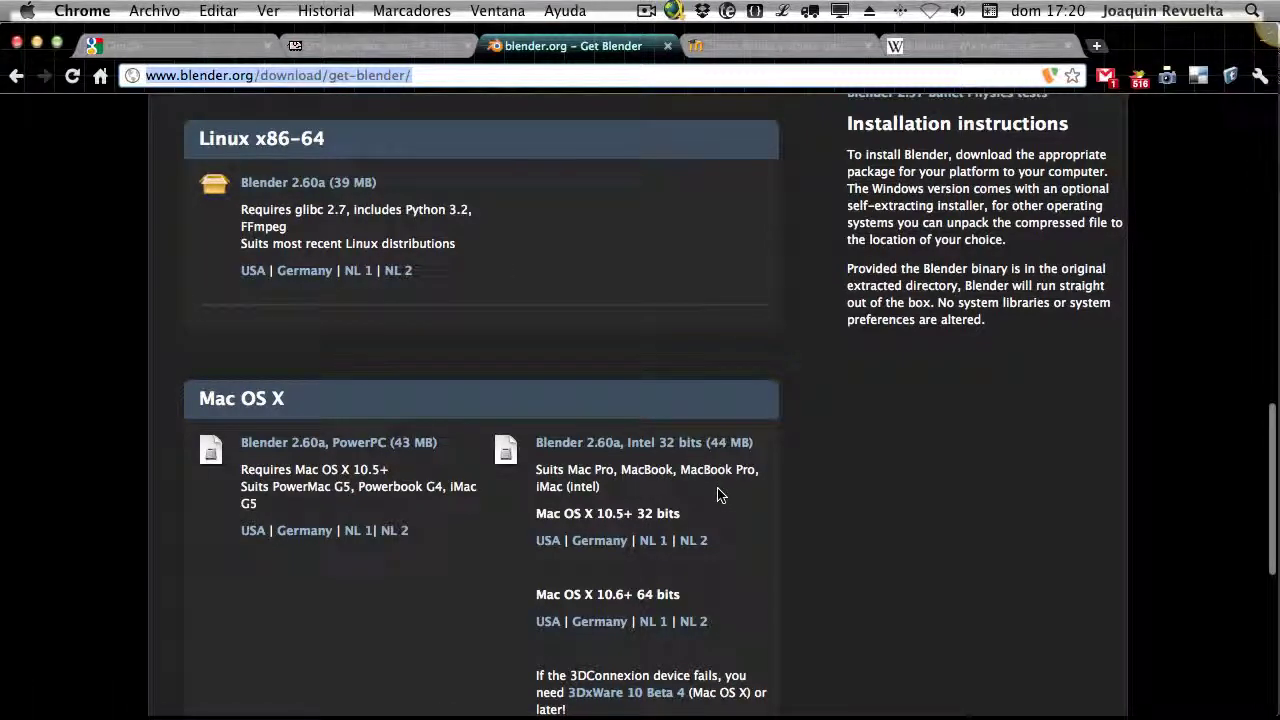
{"action": "scroll", "coordinate": [718, 494], "scroll_direction": "down", "scroll_amount": 3}
{"action": "scroll", "coordinate": [718, 494], "scroll_direction": "up", "scroll_amount": 6}
{"action": "scroll", "coordinate": [718, 494], "scroll_direction": "up", "scroll_amount": 10}
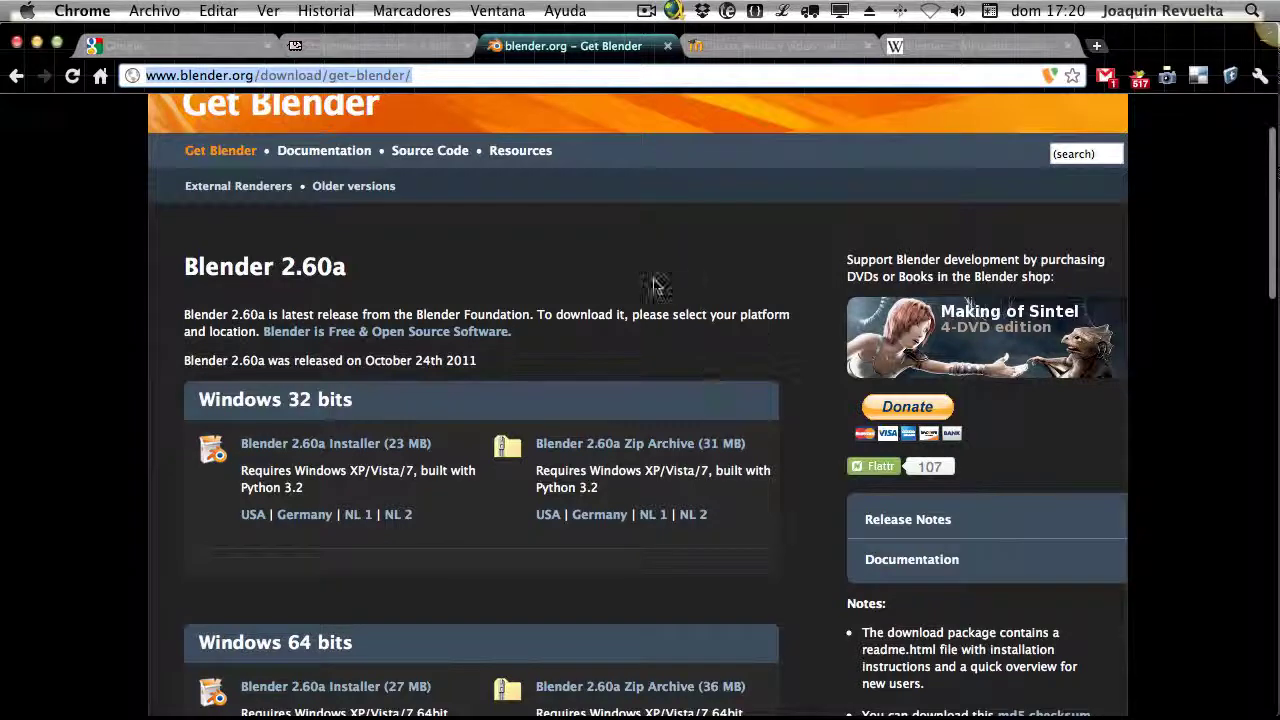
{"action": "scroll", "coordinate": [576, 283], "scroll_direction": "up", "scroll_amount": 3}
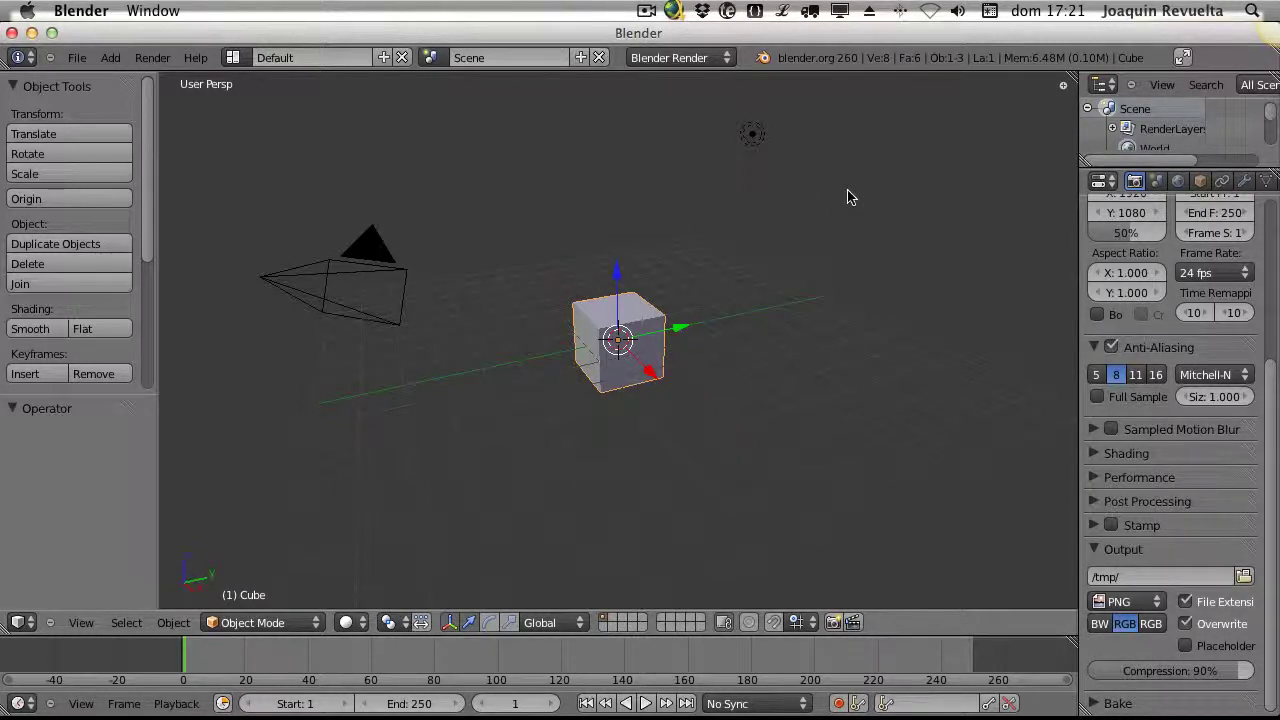
Switch to Blender, select the camera and the lamp in turn, and place the 3D cursor just below the lamp
{"action": "left_click", "coordinate": [76, 58]}
{"action": "left_click", "coordinate": [980, 424]}
{"action": "right_click", "coordinate": [333, 281]}
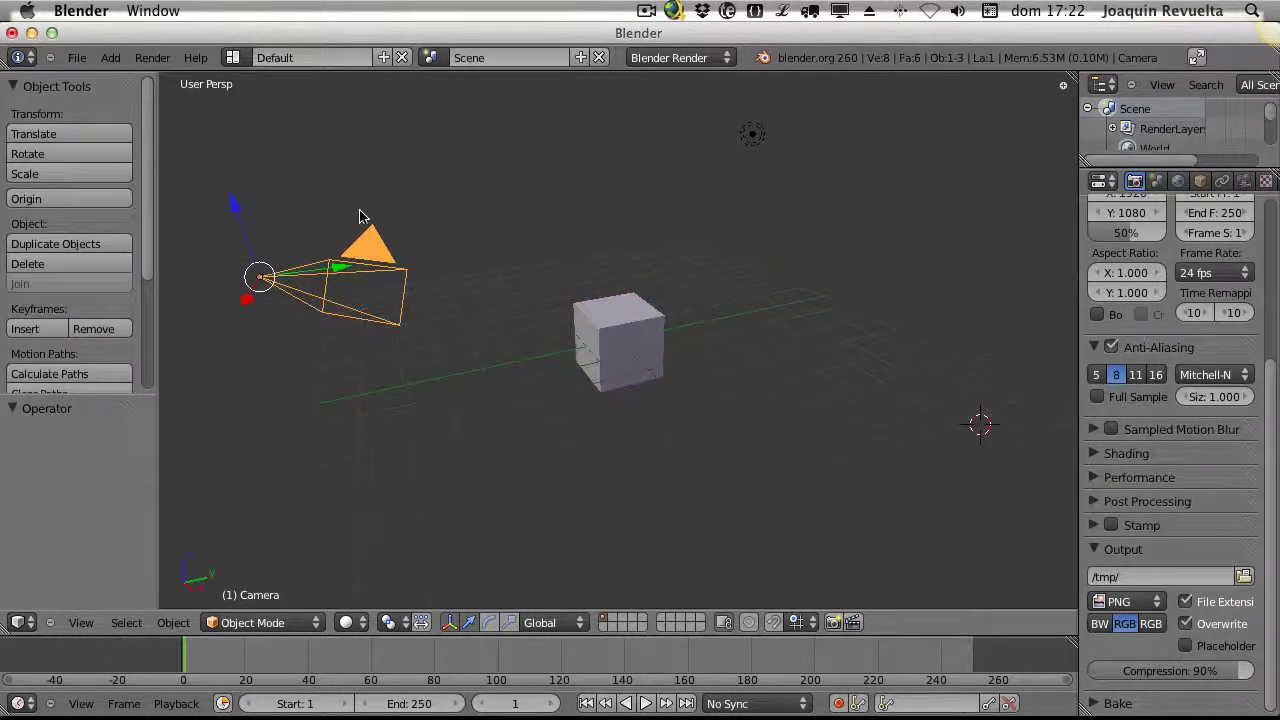
{"action": "right_click", "coordinate": [752, 136]}
{"action": "left_click", "coordinate": [838, 334]}
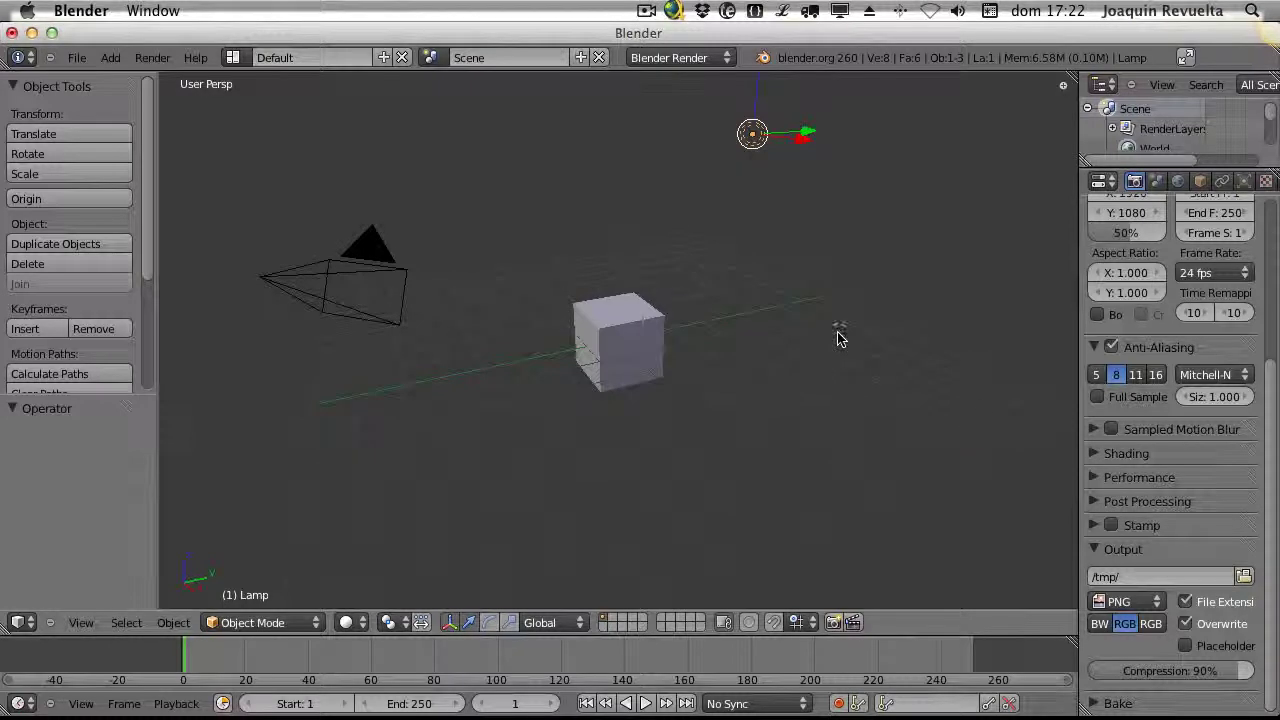
{"action": "left_click", "coordinate": [792, 202]}
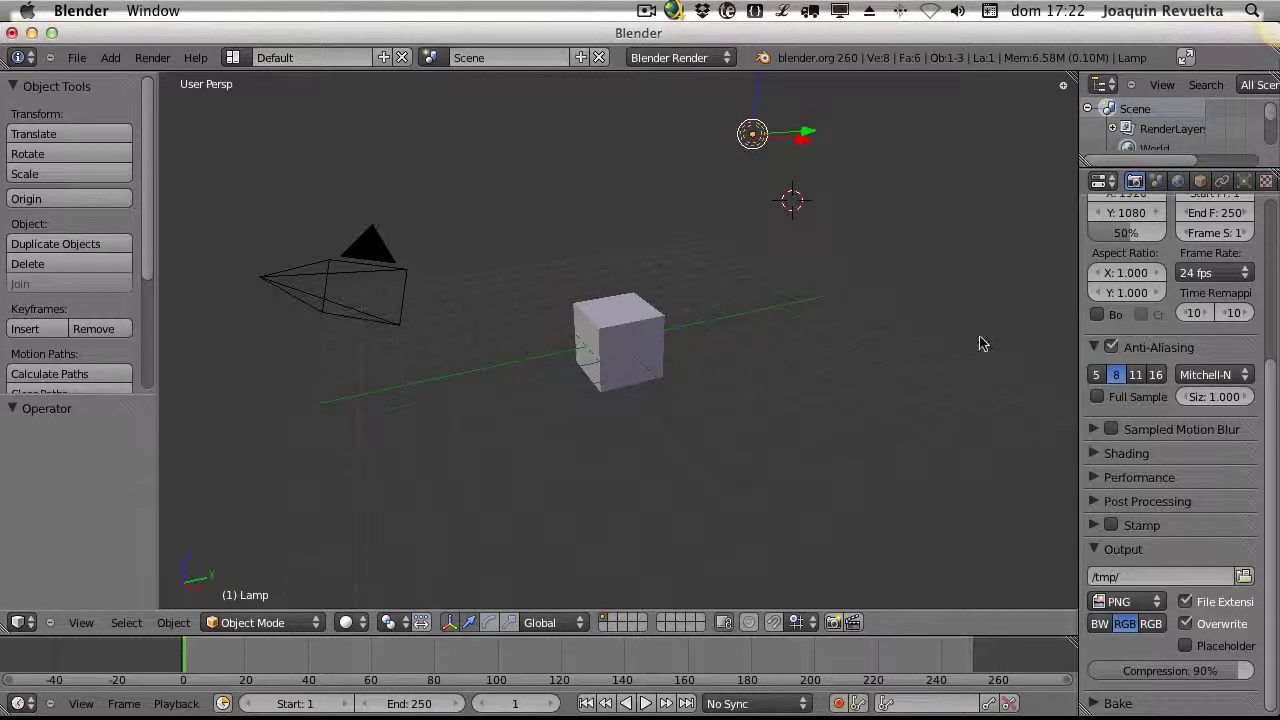
Zoom the 3D view in and out around the default cube
{"action": "scroll", "coordinate": [980, 343], "scroll_direction": "up", "scroll_amount": 4}
{"action": "scroll", "coordinate": [980, 343], "scroll_direction": "down", "scroll_amount": 4}
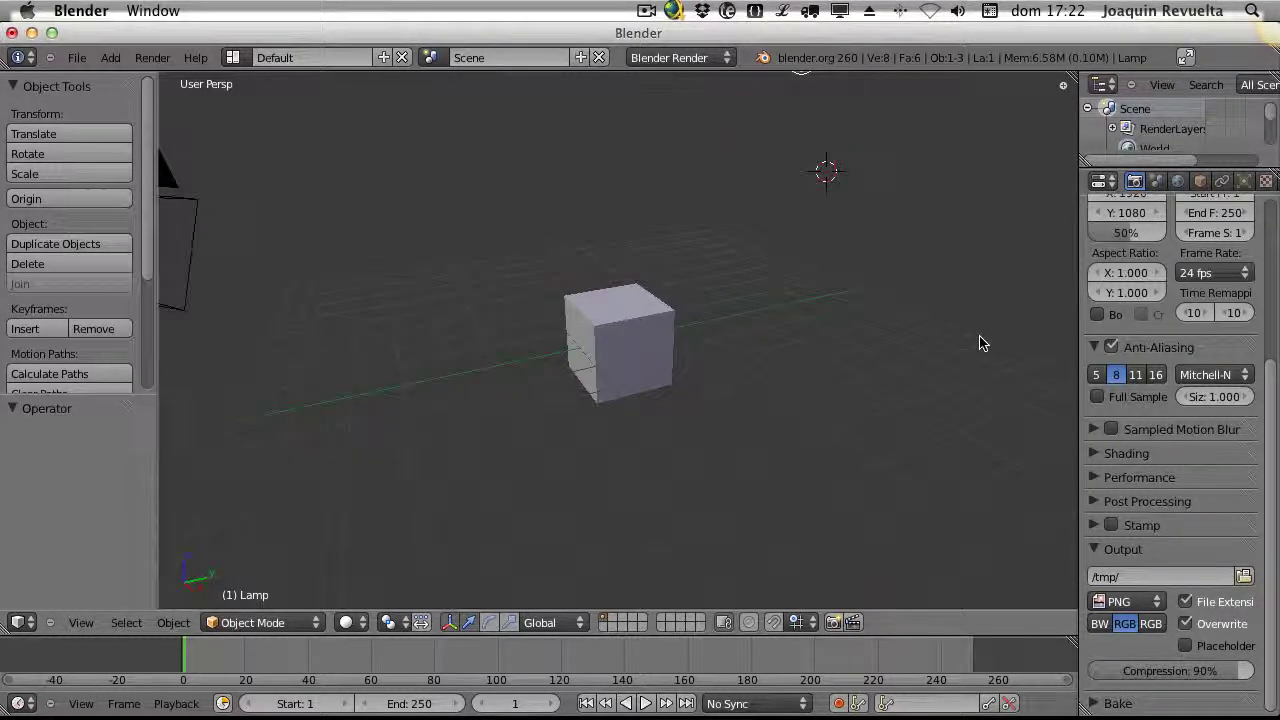
{"action": "scroll", "coordinate": [980, 343], "scroll_direction": "down", "scroll_amount": 4}
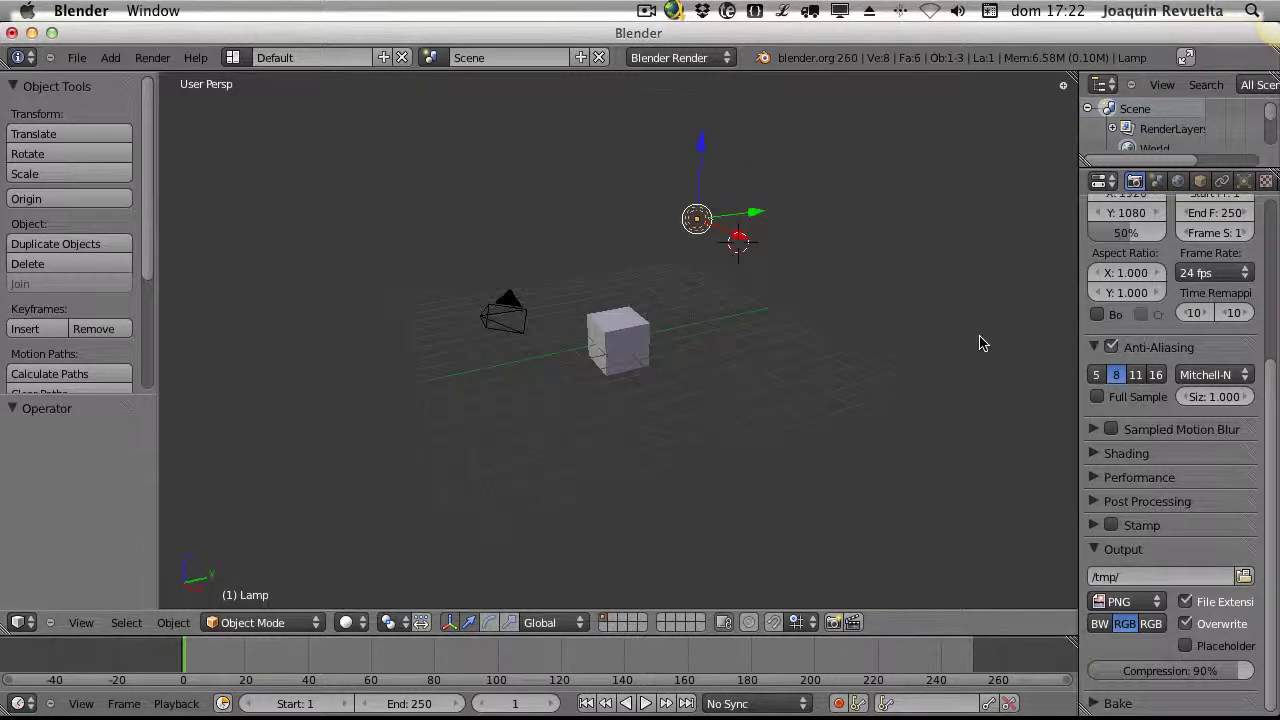
{"action": "scroll", "coordinate": [980, 343], "scroll_direction": "up", "scroll_amount": 4}
{"action": "scroll", "coordinate": [980, 343], "scroll_direction": "down", "scroll_amount": 2}
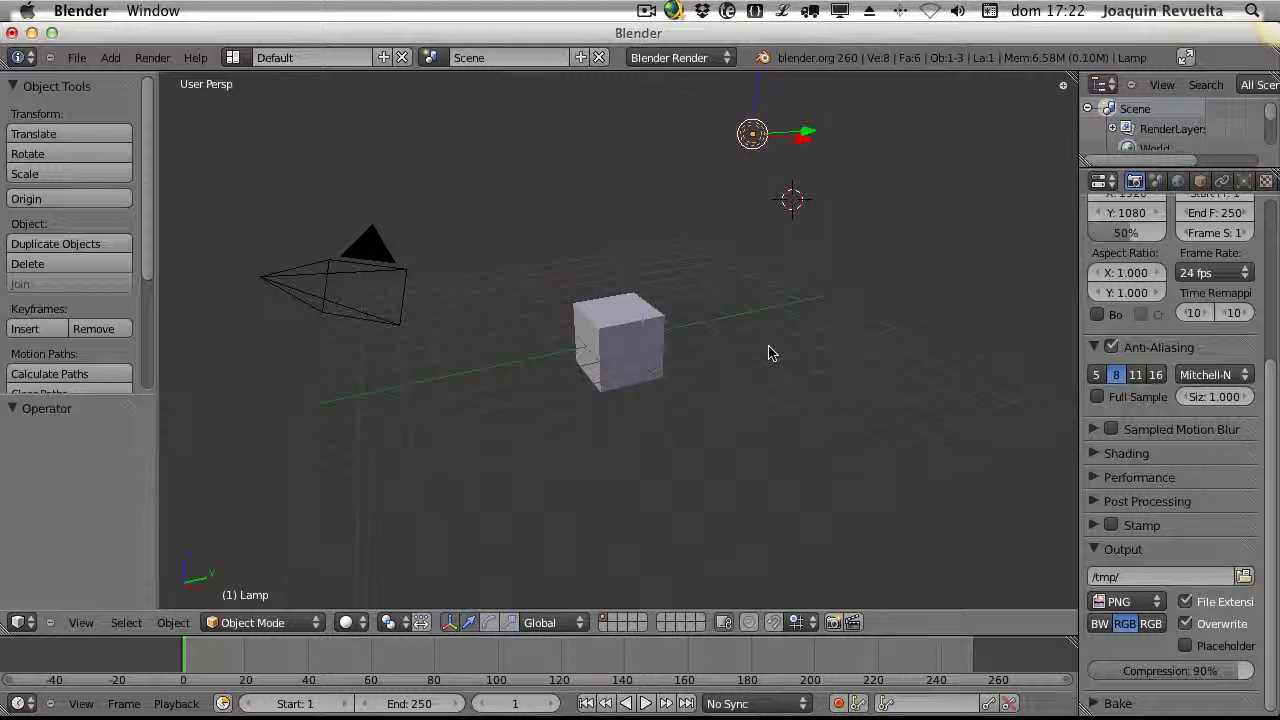
Orbit to a nearly frontal view of the cube, place the 3D cursor beside it and zoom in close
{"action": "middle_click_drag", "start_coordinate": [768, 352], "coordinate": [714, 345]}
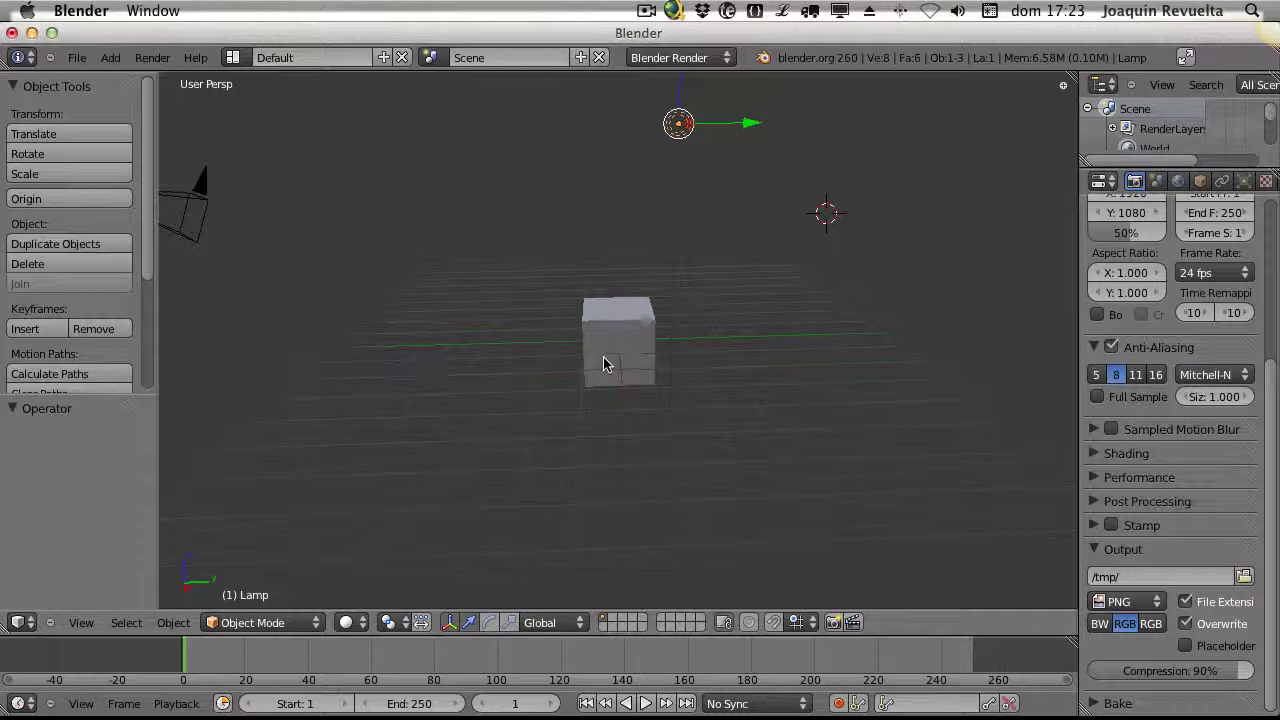
{"action": "left_click", "coordinate": [692, 355]}
{"action": "scroll", "coordinate": [618, 341], "scroll_direction": "up", "scroll_amount": 8}
{"action": "scroll", "coordinate": [618, 341], "scroll_direction": "down", "scroll_amount": 1}
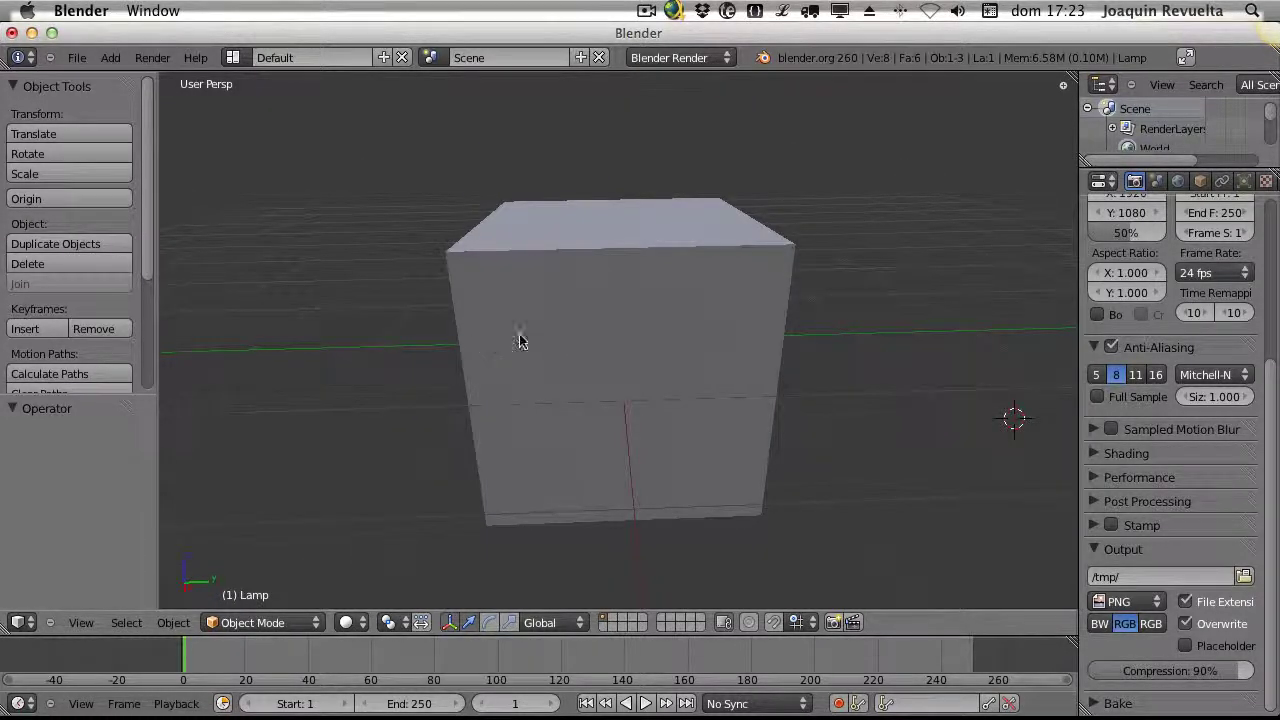
Pan the 3D view repeatedly up and down around the cube
{"action": "scroll", "coordinate": [642, 335], "scroll_direction": "up", "scroll_amount": 2, "text": "shift"}
{"action": "scroll", "coordinate": [642, 336], "scroll_direction": "down", "scroll_amount": 7, "text": "shift"}
{"action": "scroll", "coordinate": [642, 336], "scroll_direction": "up", "scroll_amount": 13, "text": "shift"}
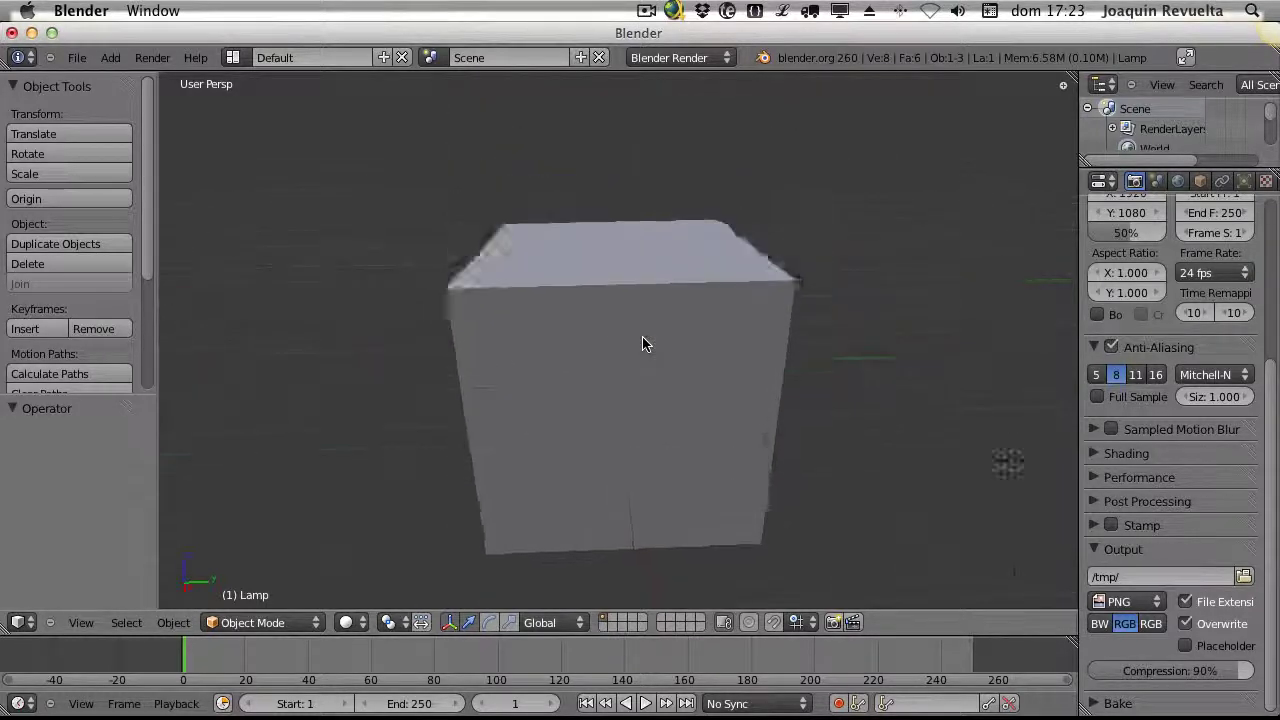
{"action": "scroll", "coordinate": [642, 336], "scroll_direction": "down", "scroll_amount": 10, "text": "shift"}
{"action": "scroll", "coordinate": [642, 336], "scroll_direction": "up", "scroll_amount": 10, "text": "shift"}
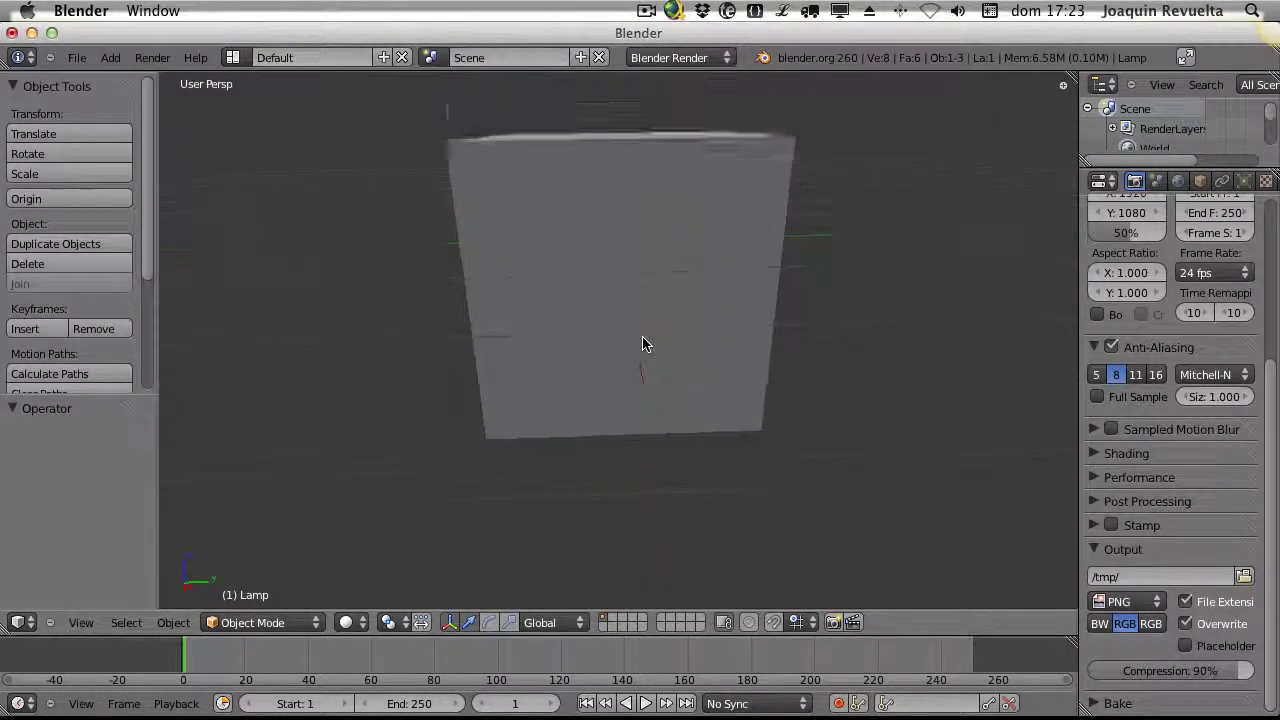
{"action": "scroll", "coordinate": [642, 336], "scroll_direction": "down", "scroll_amount": 10, "text": "shift"}
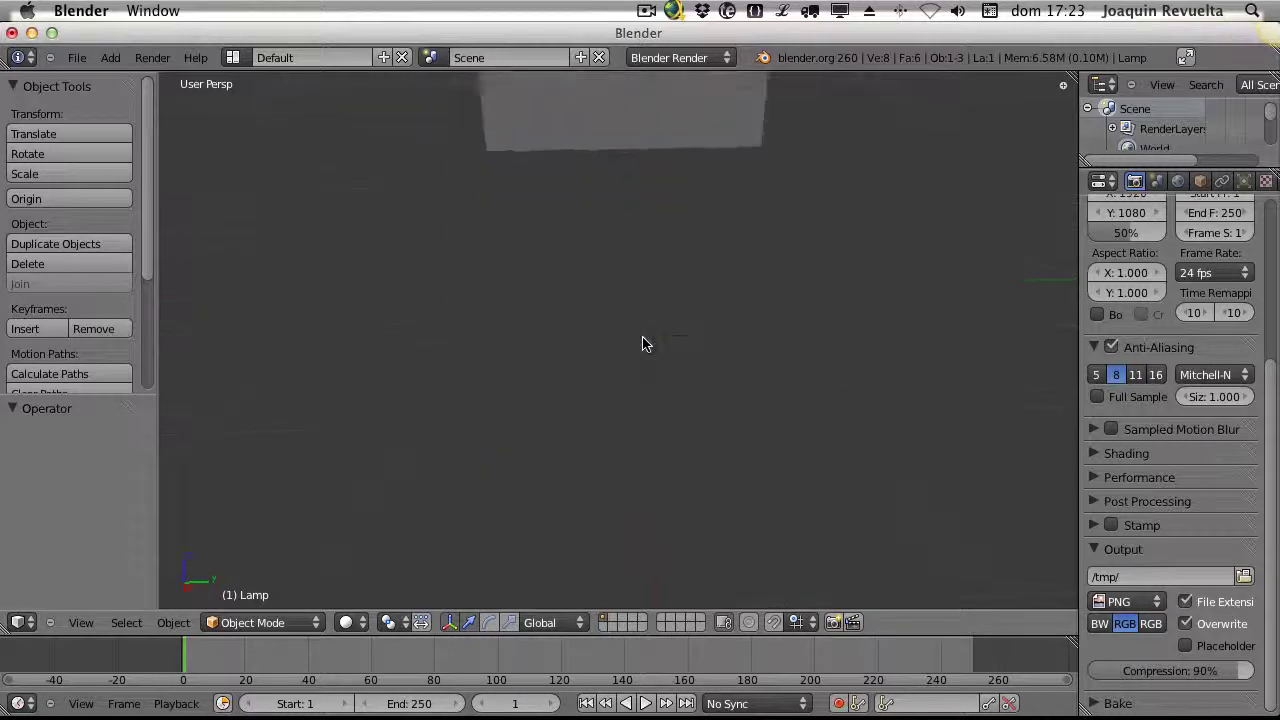
{"action": "scroll", "coordinate": [642, 336], "scroll_direction": "up", "scroll_amount": 8, "text": "shift"}
{"action": "scroll", "coordinate": [642, 344], "scroll_direction": "up", "scroll_amount": 5, "text": "shift"}
{"action": "scroll", "coordinate": [642, 344], "scroll_direction": "down", "scroll_amount": 8, "text": "shift"}
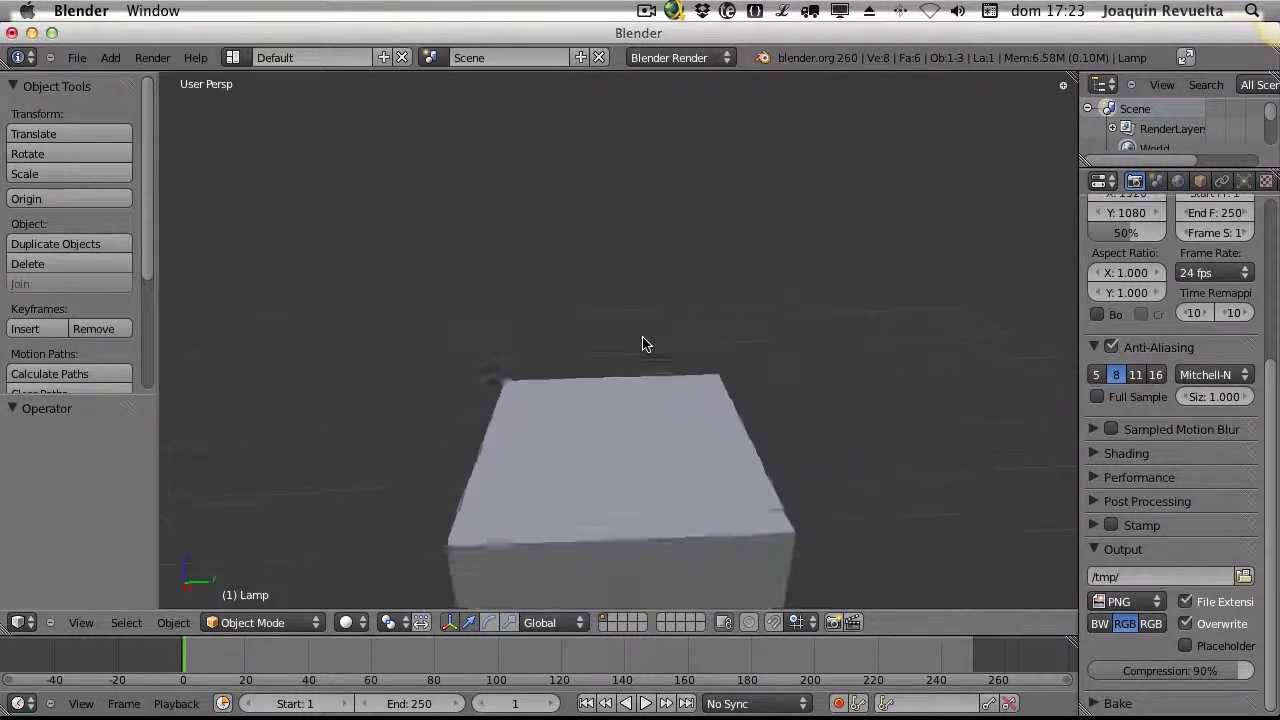
{"action": "scroll", "coordinate": [642, 337], "scroll_direction": "up", "scroll_amount": 6, "text": "shift"}
{"action": "scroll", "coordinate": [642, 337], "scroll_direction": "down", "scroll_amount": 9, "text": "shift"}
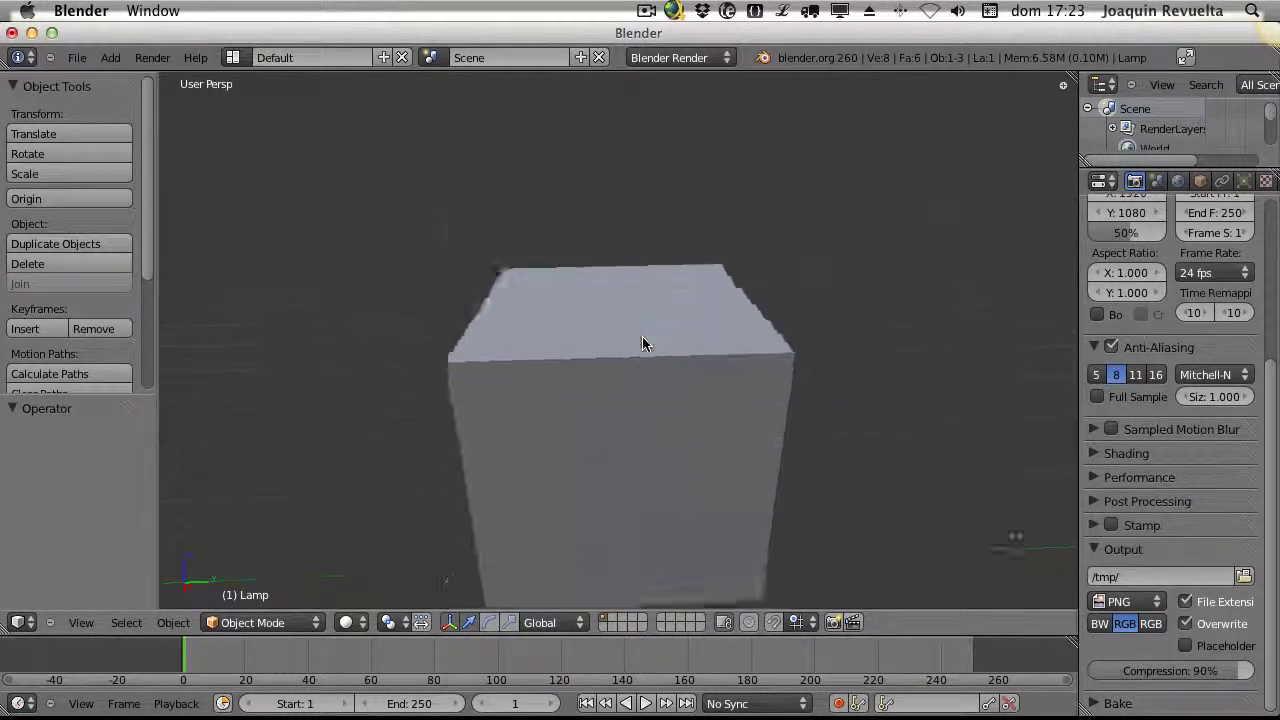
{"action": "scroll", "coordinate": [642, 344], "scroll_direction": "up", "scroll_amount": 6, "text": "shift"}
Advance the timeline to frame 9 and pan the 3D view sideways back and forth across the cube
{"action": "scroll", "coordinate": [642, 344], "scroll_direction": "down", "scroll_amount": 8, "text": "alt"}
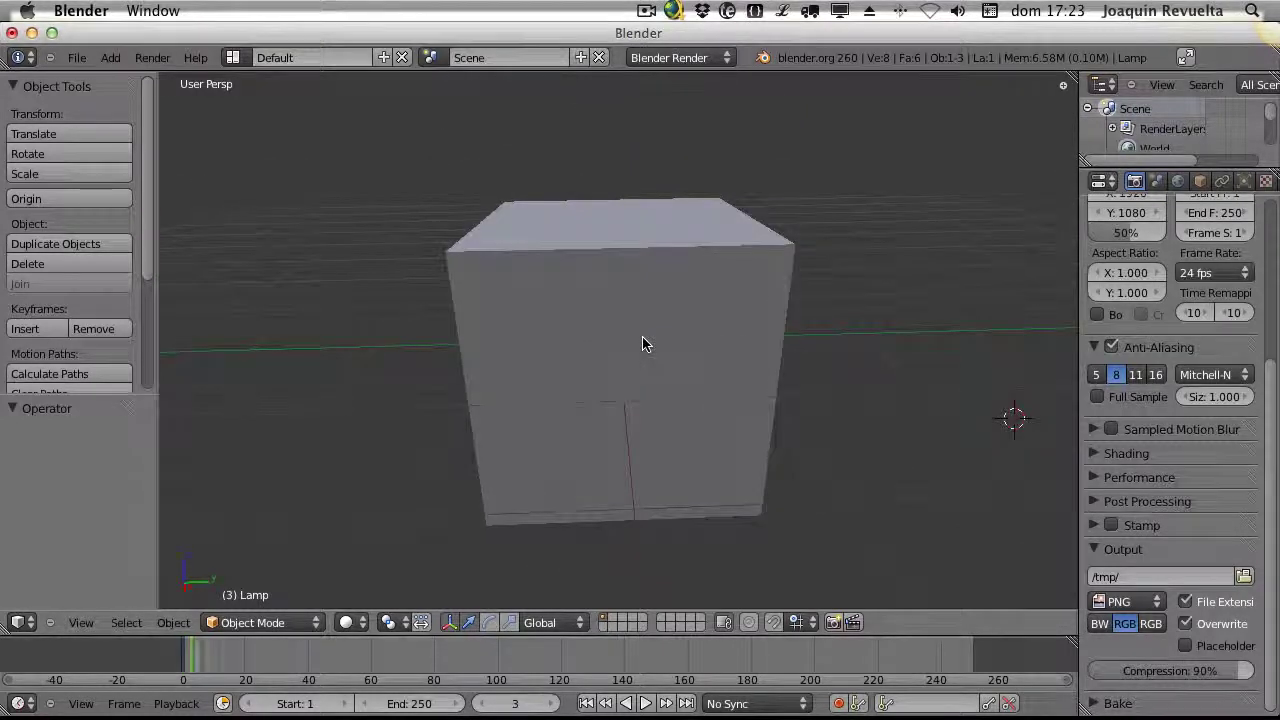
{"action": "scroll", "coordinate": [642, 344], "scroll_direction": "up", "scroll_amount": 5, "text": "ctrl"}
{"action": "scroll", "coordinate": [642, 344], "scroll_direction": "down", "scroll_amount": 10, "text": "ctrl"}
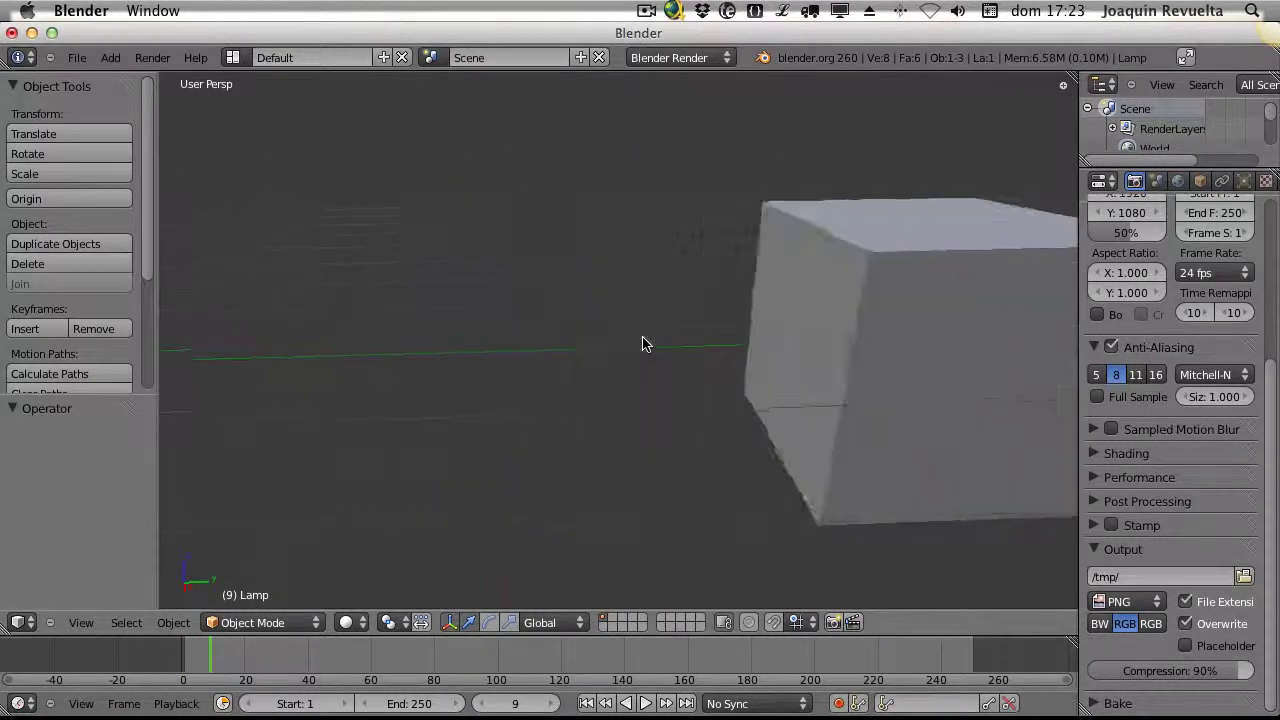
{"action": "scroll", "coordinate": [642, 344], "scroll_direction": "up", "scroll_amount": 6, "text": "ctrl"}
{"action": "scroll", "coordinate": [642, 344], "scroll_direction": "down", "scroll_amount": 7, "text": "ctrl"}
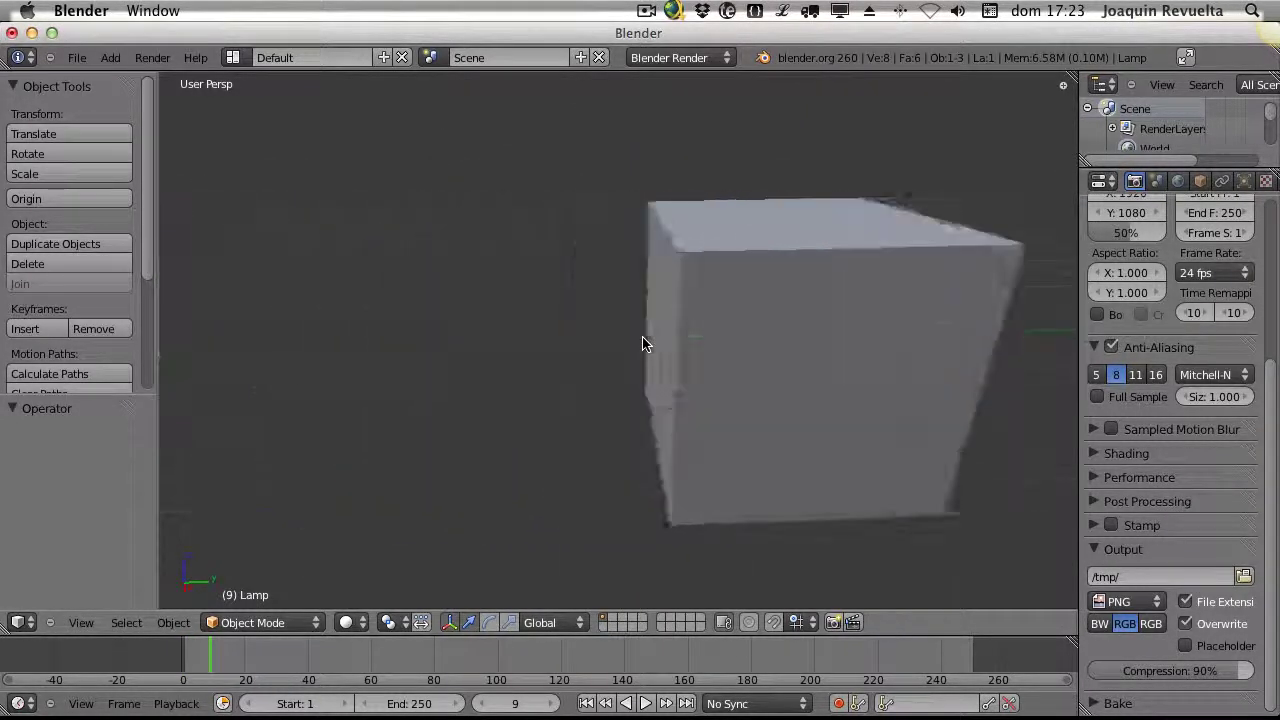
{"action": "scroll", "coordinate": [642, 344], "scroll_direction": "up", "scroll_amount": 6, "text": "ctrl"}
{"action": "scroll", "coordinate": [642, 344], "scroll_direction": "down", "scroll_amount": 6, "text": "ctrl"}
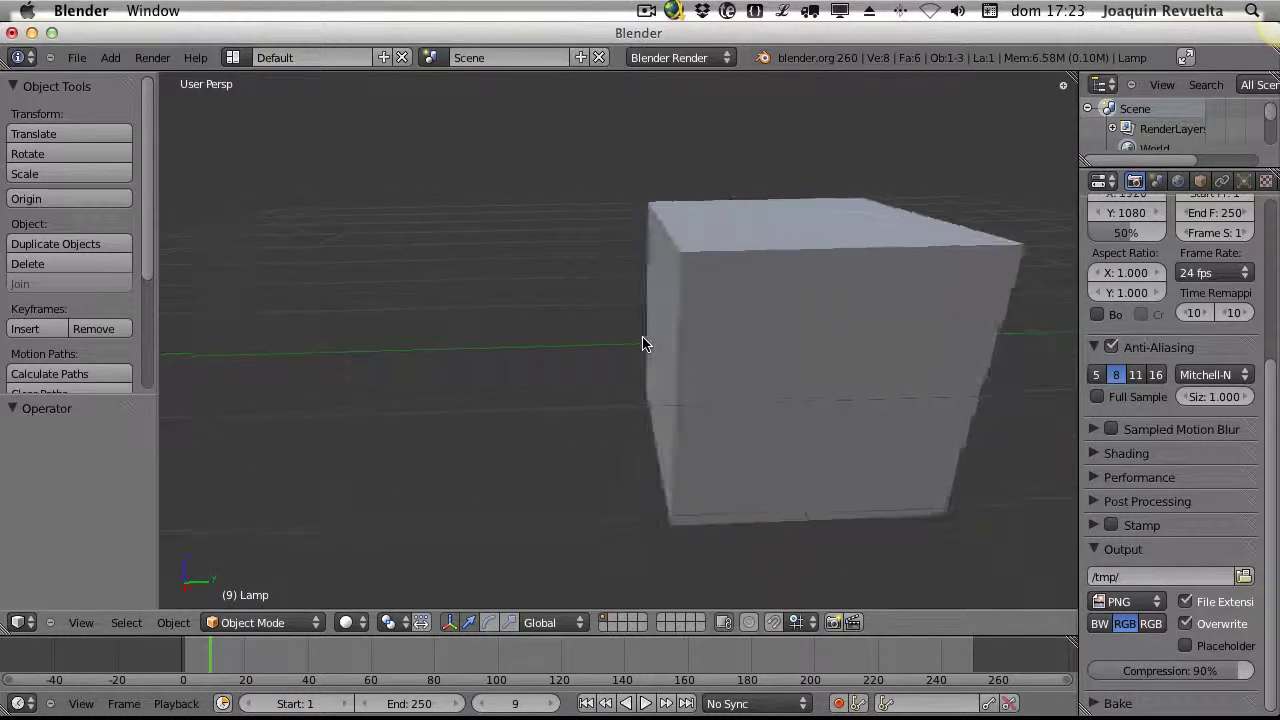
{"action": "scroll", "coordinate": [642, 344], "scroll_direction": "up", "scroll_amount": 3, "text": "ctrl"}
{"action": "scroll", "coordinate": [642, 344], "scroll_direction": "up", "scroll_amount": 5, "text": "ctrl"}
{"action": "scroll", "coordinate": [642, 344], "scroll_direction": "down", "scroll_amount": 9, "text": "ctrl"}
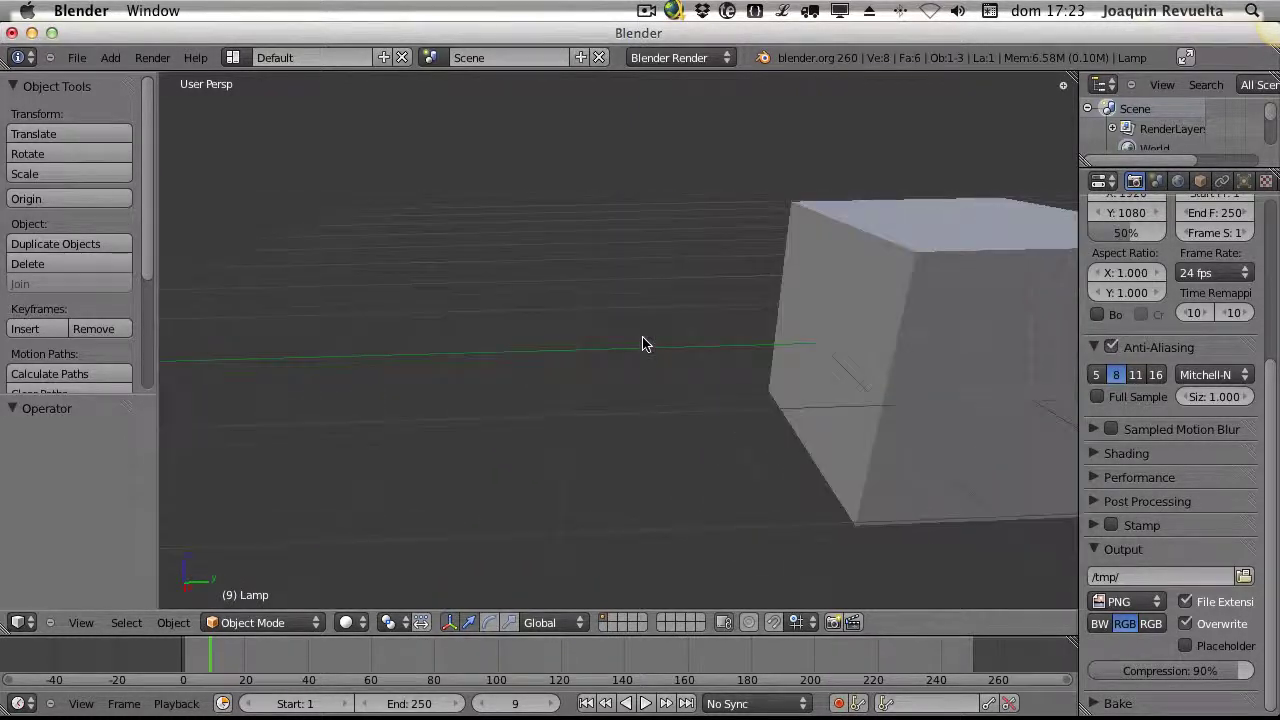
{"action": "scroll", "coordinate": [700, 365], "scroll_direction": "up", "scroll_amount": 6, "text": "ctrl"}
{"action": "scroll", "coordinate": [689, 363], "scroll_direction": "down", "scroll_amount": 5, "text": "ctrl"}
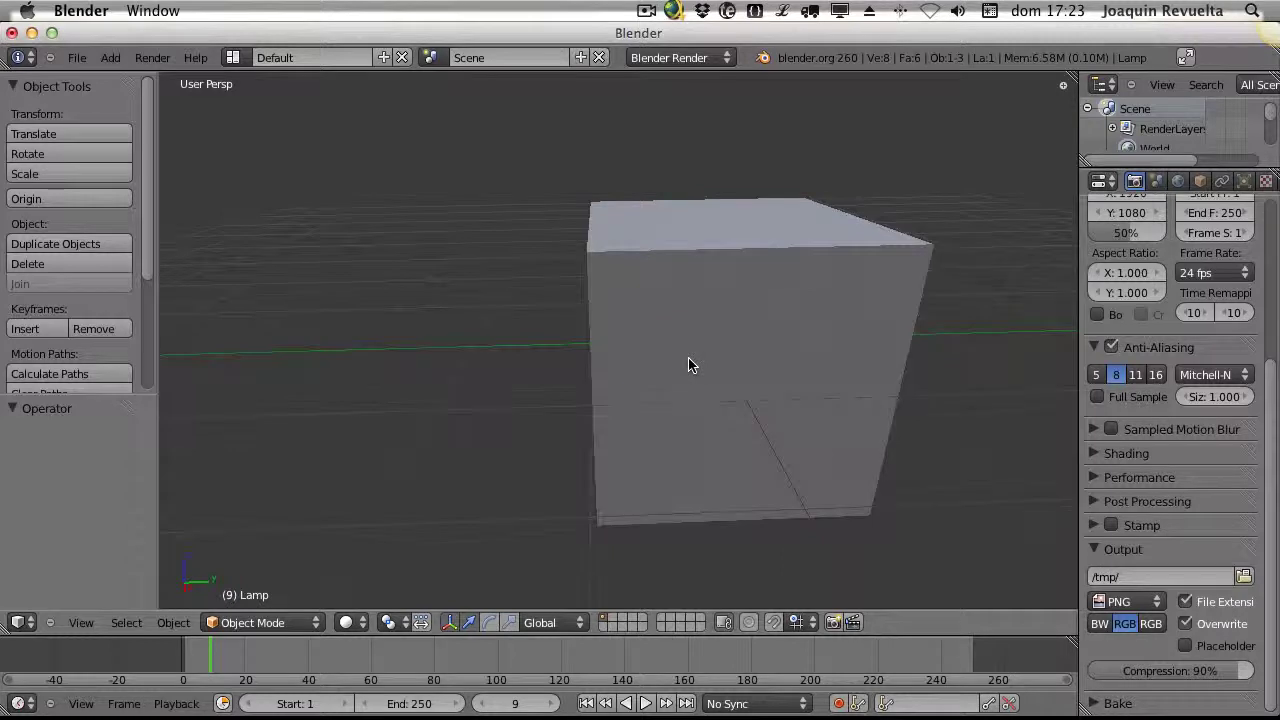
Zoom the 3D view in and out repeatedly around the cube
{"action": "scroll", "coordinate": [688, 365], "scroll_direction": "up", "scroll_amount": 5}
{"action": "scroll", "coordinate": [688, 365], "scroll_direction": "down", "scroll_amount": 8}
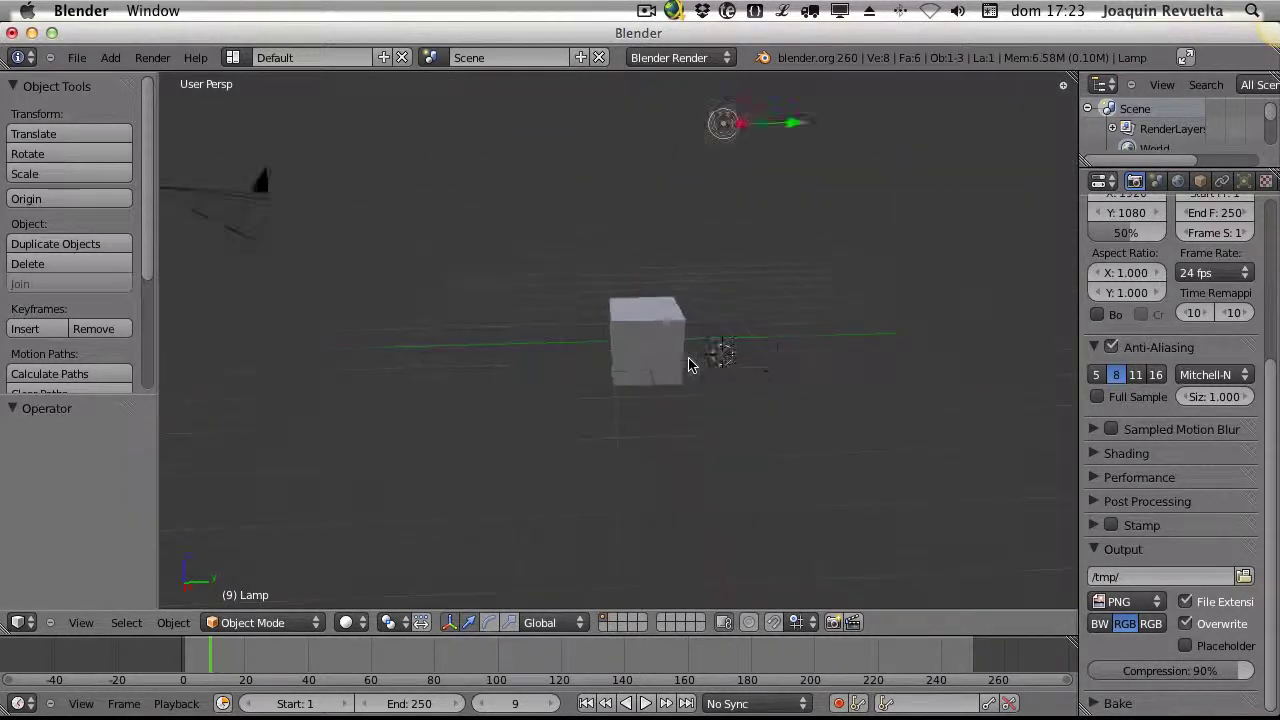
{"action": "scroll", "coordinate": [688, 365], "scroll_direction": "up", "scroll_amount": 4}
{"action": "scroll", "coordinate": [688, 365], "scroll_direction": "up", "scroll_amount": 4}
{"action": "scroll", "coordinate": [688, 365], "scroll_direction": "down", "scroll_amount": 6}
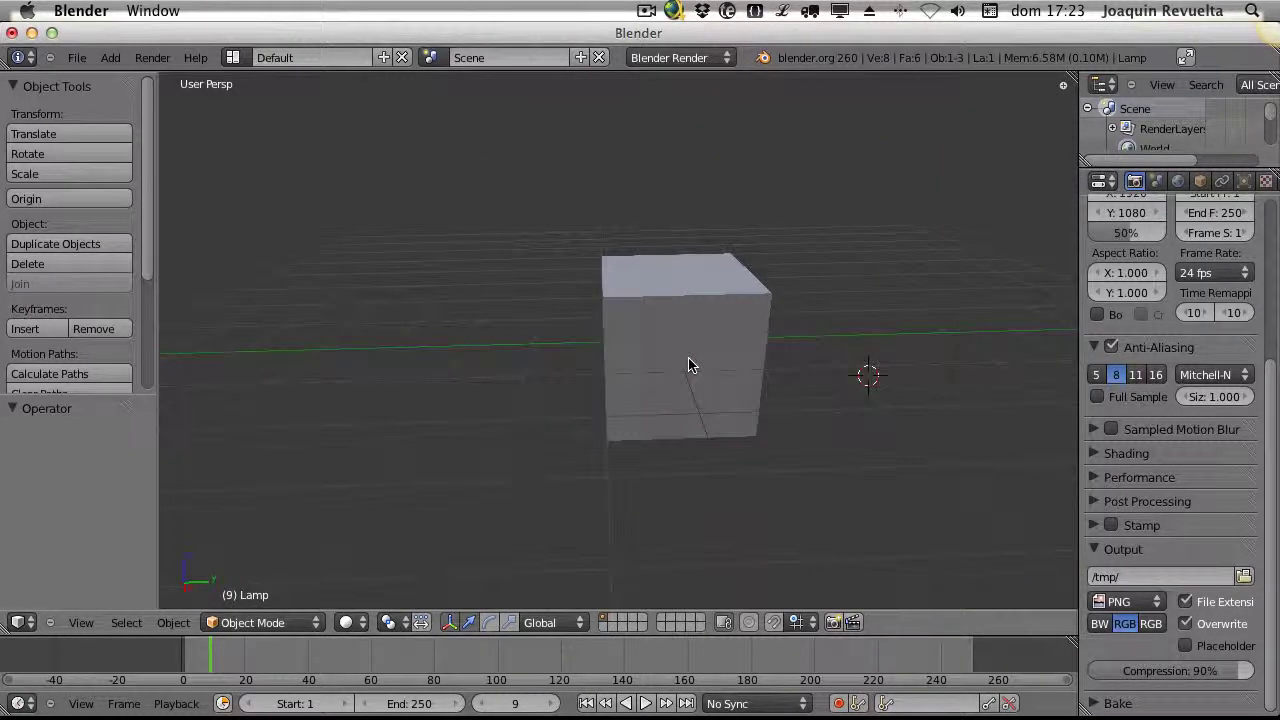
{"action": "scroll", "coordinate": [688, 365], "scroll_direction": "up", "scroll_amount": 4}
{"action": "scroll", "coordinate": [688, 365], "scroll_direction": "up", "scroll_amount": 4}
{"action": "scroll", "coordinate": [688, 365], "scroll_direction": "down", "scroll_amount": 6}
{"action": "scroll", "coordinate": [688, 365], "scroll_direction": "up", "scroll_amount": 5}
{"action": "scroll", "coordinate": [688, 365], "scroll_direction": "down", "scroll_amount": 6}
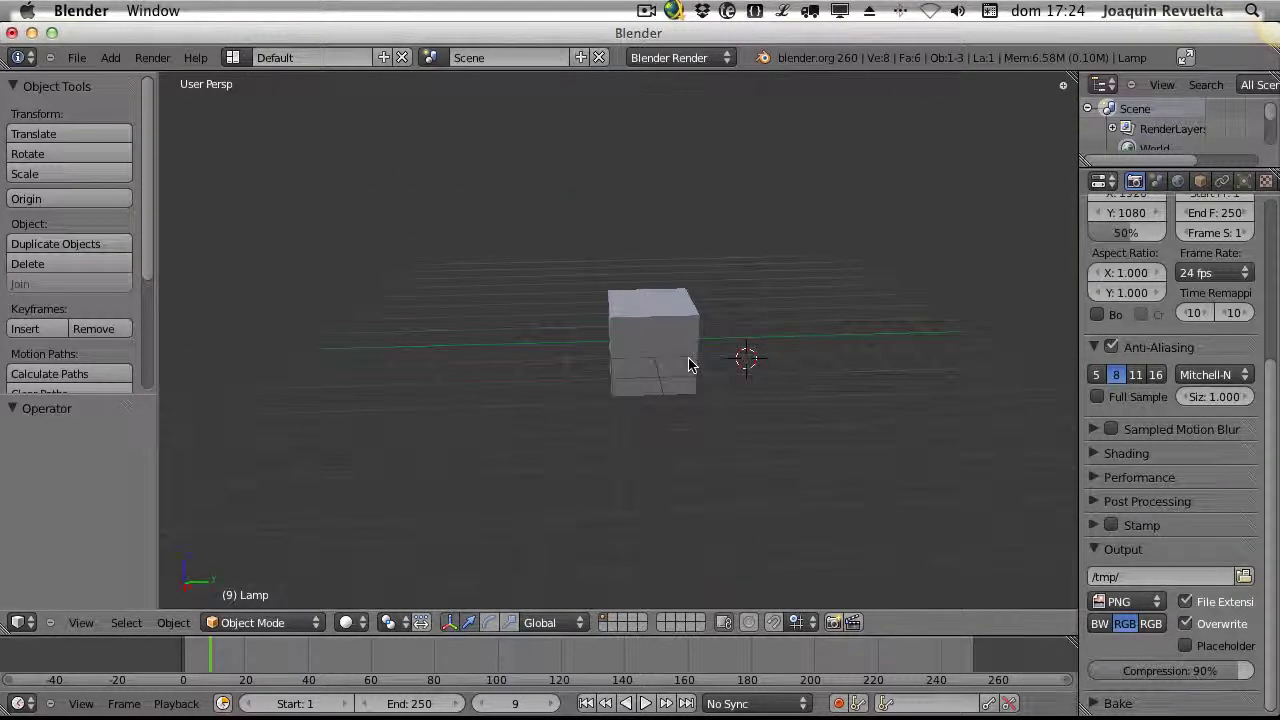
Orbit to a lower, frontal view of the cube and move the timeline back and forward to frame 17
{"action": "middle_click_drag", "start_coordinate": [688, 365], "coordinate": [676, 328]}
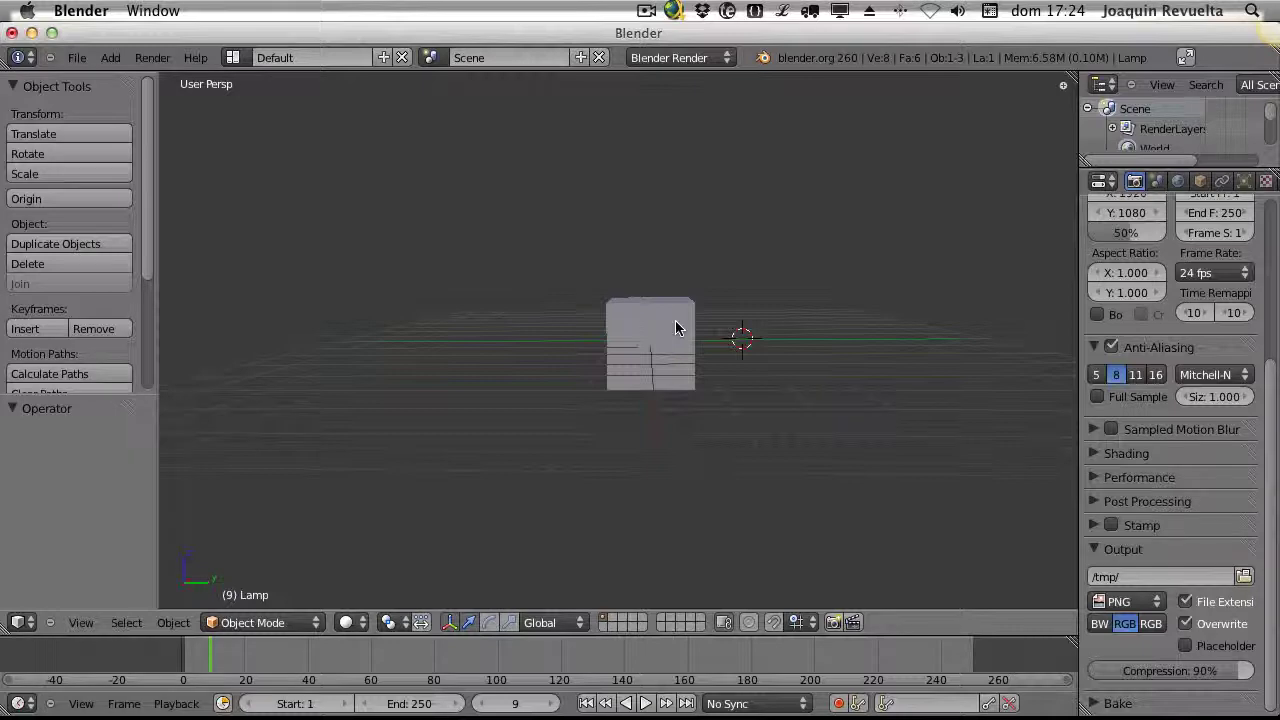
{"action": "scroll", "coordinate": [676, 328], "scroll_direction": "up", "scroll_amount": 3, "text": "alt"}
{"action": "scroll", "coordinate": [676, 328], "scroll_direction": "down", "scroll_amount": 1}
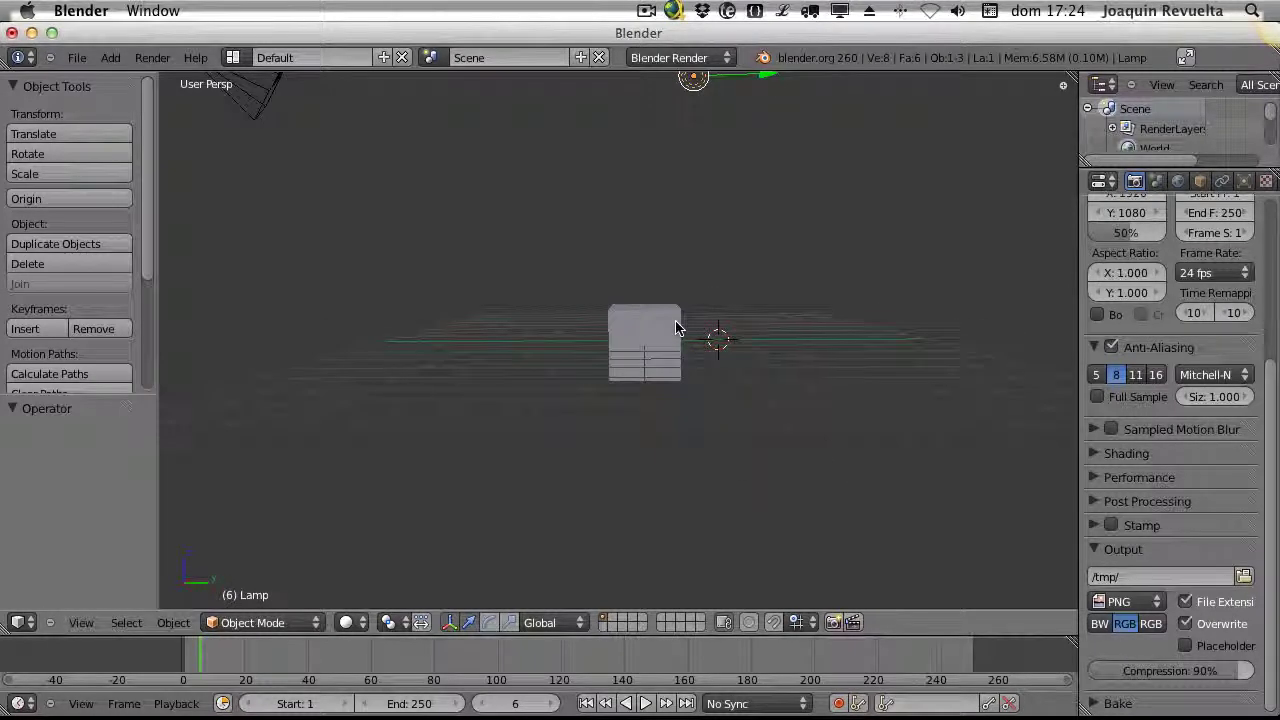
{"action": "scroll", "coordinate": [676, 328], "scroll_direction": "down", "scroll_amount": 11, "text": "alt"}
{"action": "scroll", "coordinate": [676, 328], "scroll_direction": "up", "scroll_amount": 2}
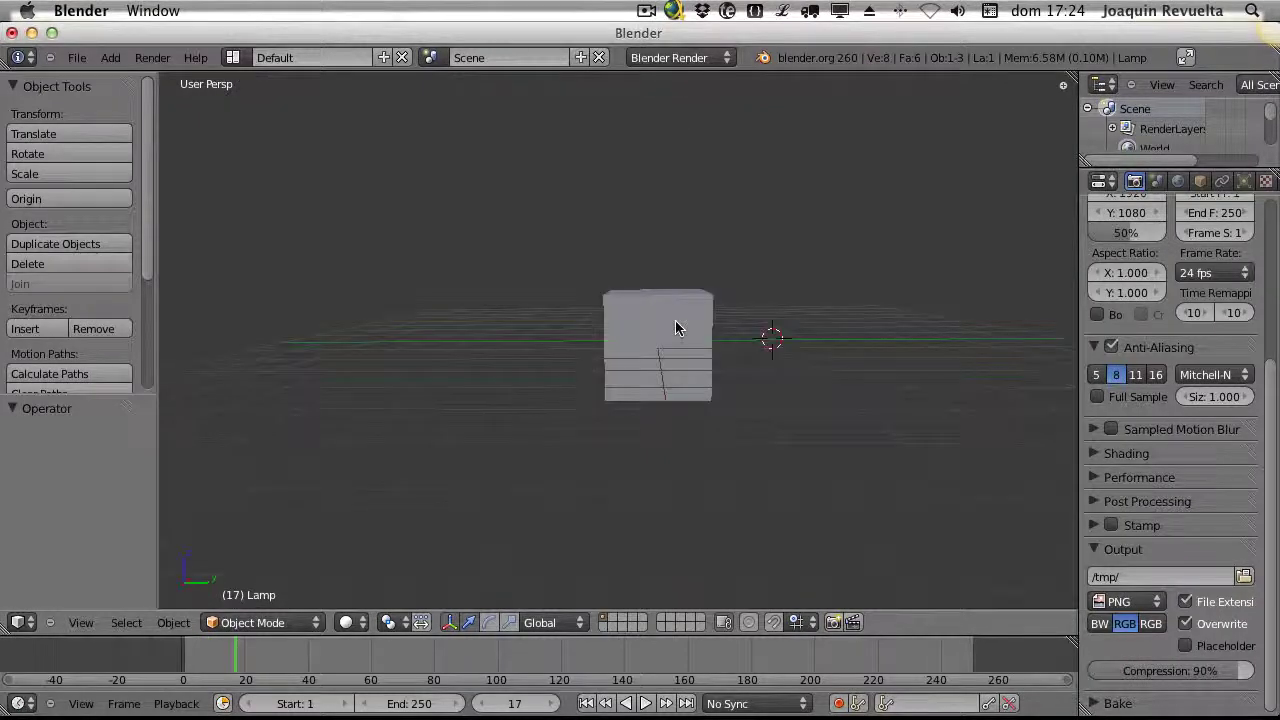
Zoom in and out on the cube, and pan the 3D view vertically past it
{"action": "scroll", "coordinate": [675, 328], "scroll_direction": "up", "scroll_amount": 8}
{"action": "scroll", "coordinate": [675, 328], "scroll_direction": "down", "scroll_amount": 6}
{"action": "scroll", "coordinate": [675, 328], "scroll_direction": "up", "scroll_amount": 8}
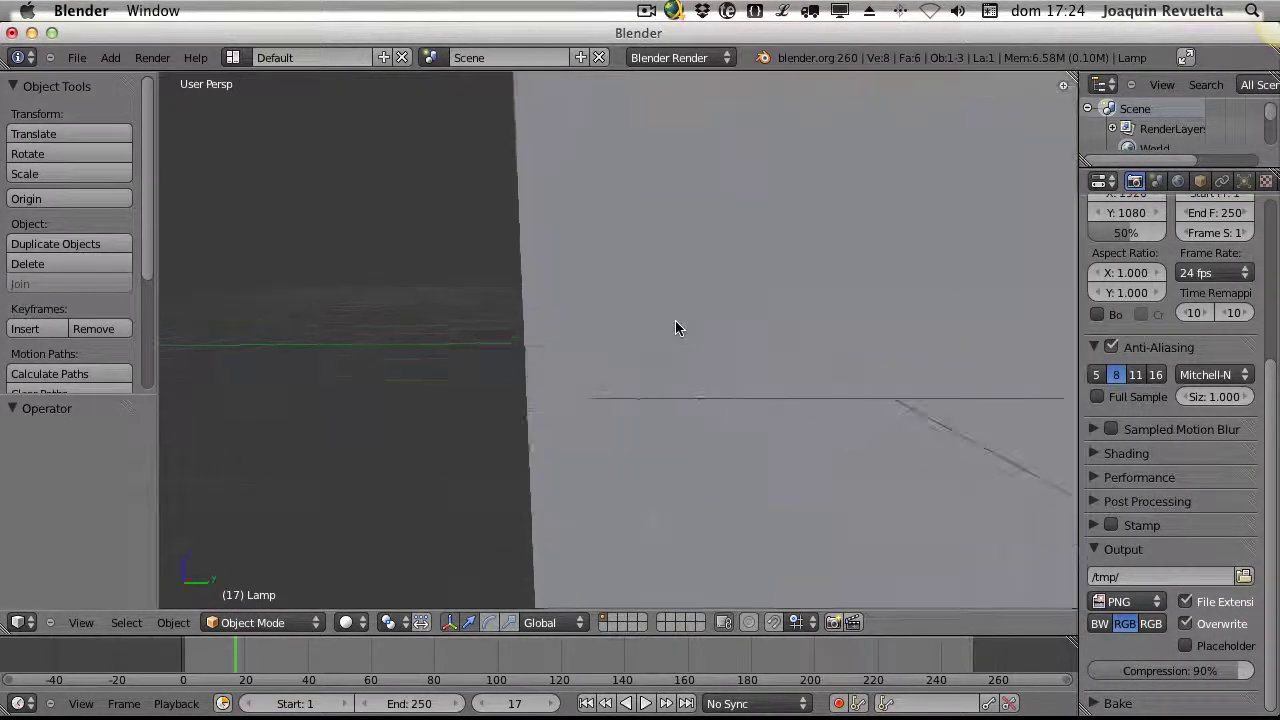
{"action": "scroll", "coordinate": [675, 328], "scroll_direction": "down", "scroll_amount": 8}
{"action": "scroll", "coordinate": [675, 328], "scroll_direction": "down", "scroll_amount": 13, "text": "shift"}
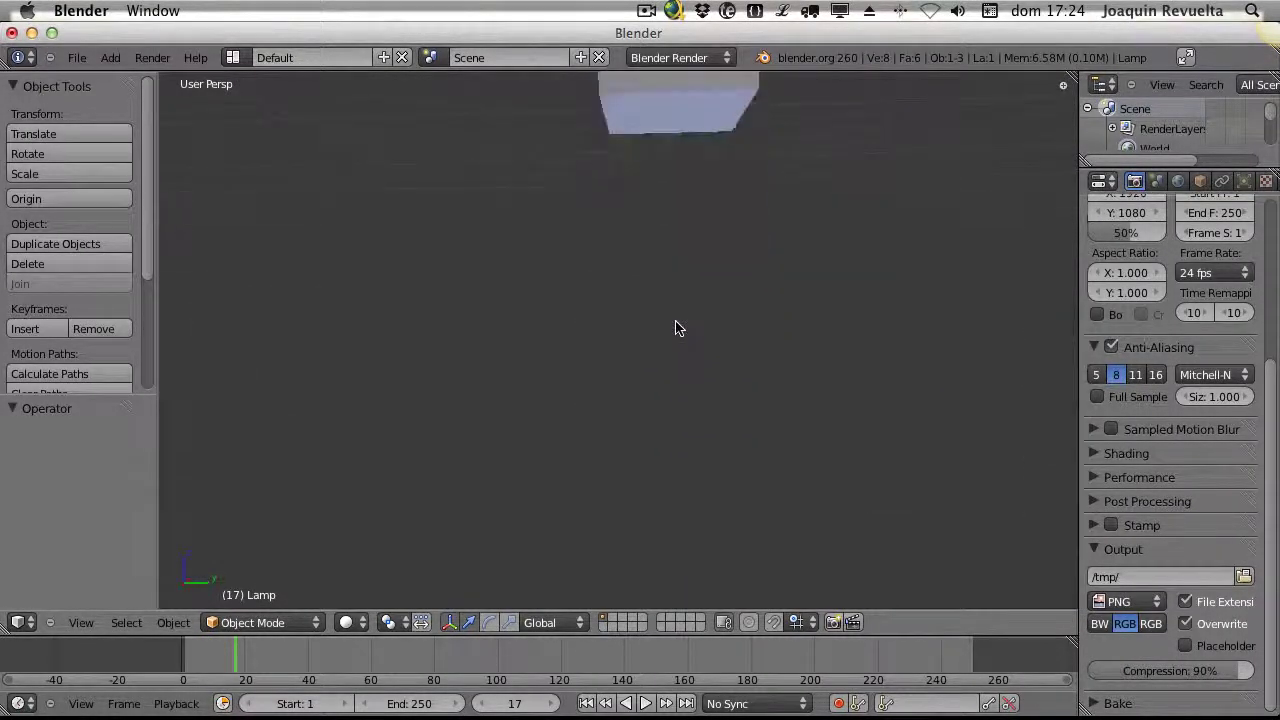
{"action": "scroll", "coordinate": [675, 328], "scroll_direction": "up", "scroll_amount": 10, "text": "shift"}
{"action": "scroll", "coordinate": [675, 328], "scroll_direction": "down", "scroll_amount": 10, "text": "shift"}
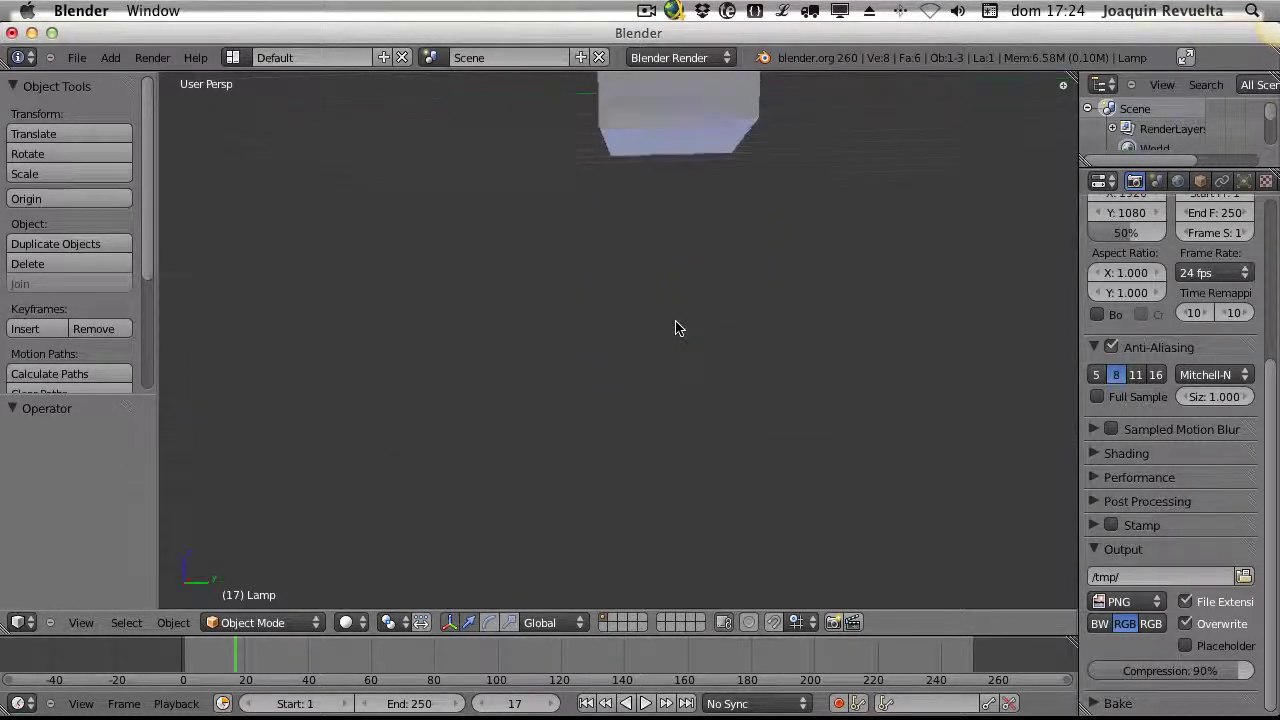
{"action": "scroll", "coordinate": [675, 328], "scroll_direction": "up", "scroll_amount": 8, "text": "shift"}
Pan the 3D view horizontally across the cube and zoom out and back in
{"action": "scroll", "coordinate": [675, 328], "scroll_direction": "up", "scroll_amount": 8, "text": "ctrl"}
{"action": "scroll", "coordinate": [675, 328], "scroll_direction": "down", "scroll_amount": 12, "text": "ctrl"}
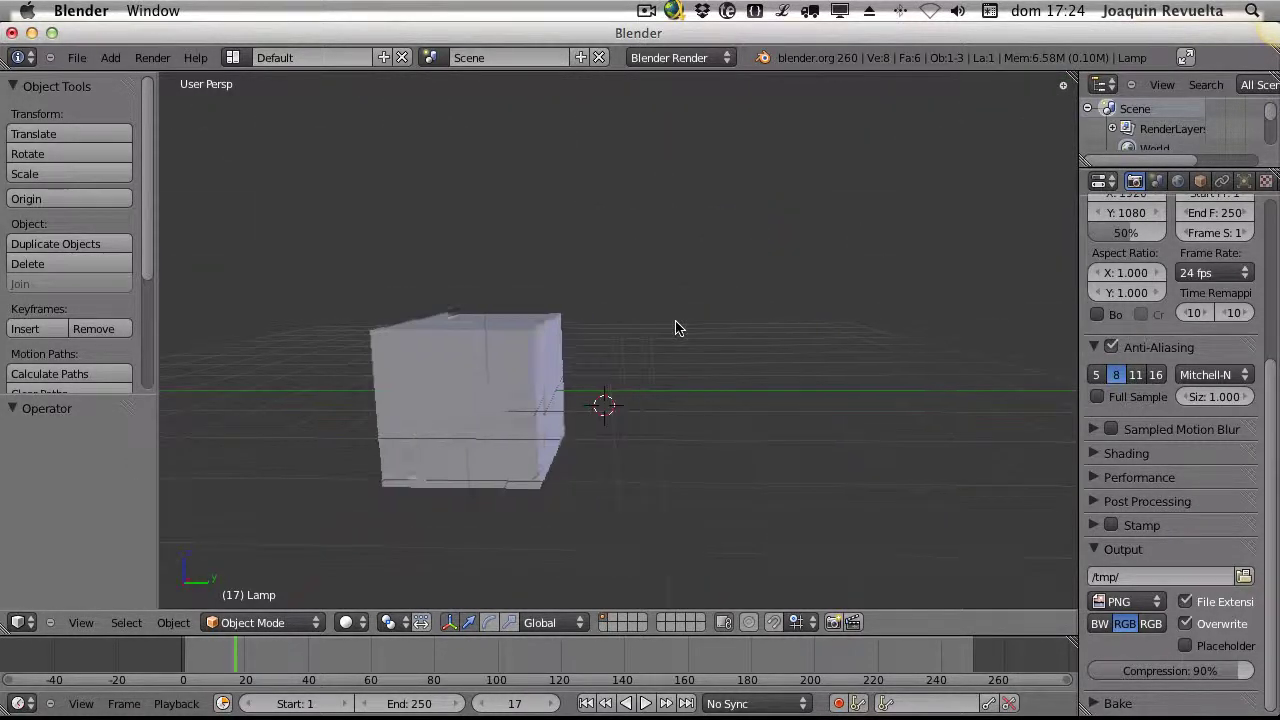
{"action": "scroll", "coordinate": [675, 328], "scroll_direction": "up", "scroll_amount": 5, "text": "ctrl"}
{"action": "scroll", "coordinate": [675, 328], "scroll_direction": "down", "scroll_amount": 2, "text": "ctrl"}
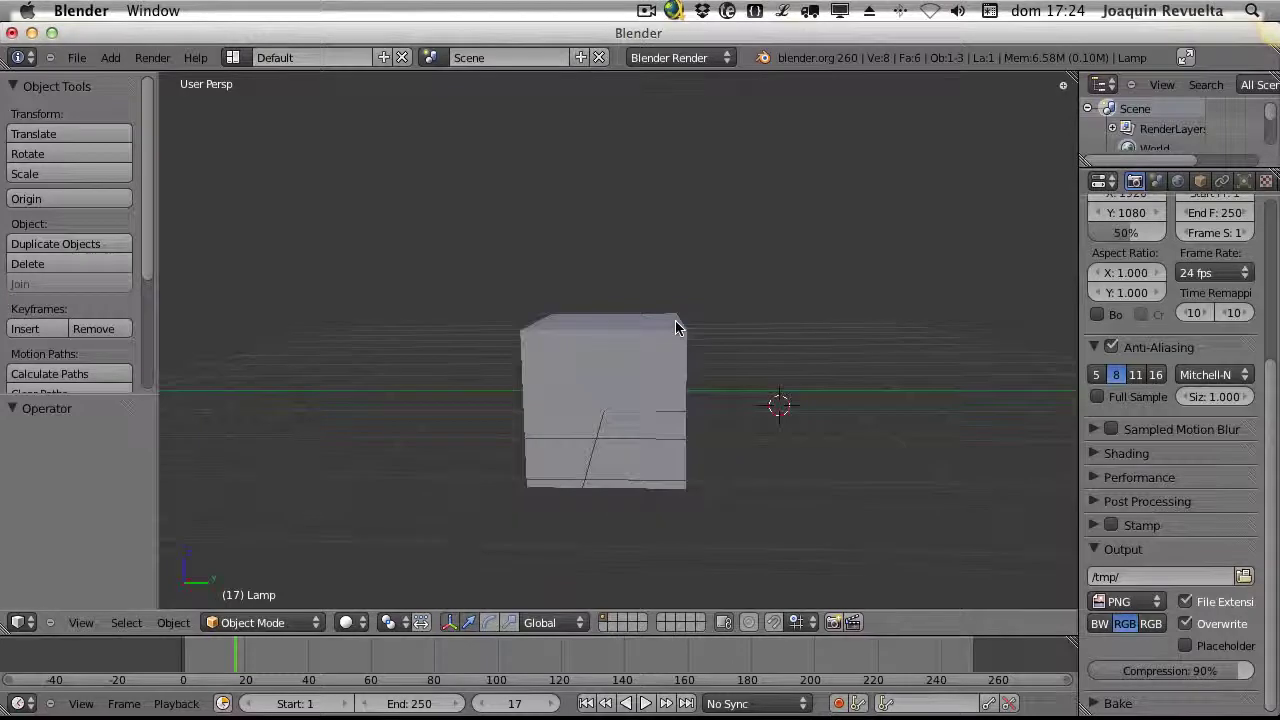
{"action": "scroll", "coordinate": [675, 328], "scroll_direction": "down", "scroll_amount": 6}
{"action": "scroll", "coordinate": [675, 328], "scroll_direction": "up", "scroll_amount": 7}
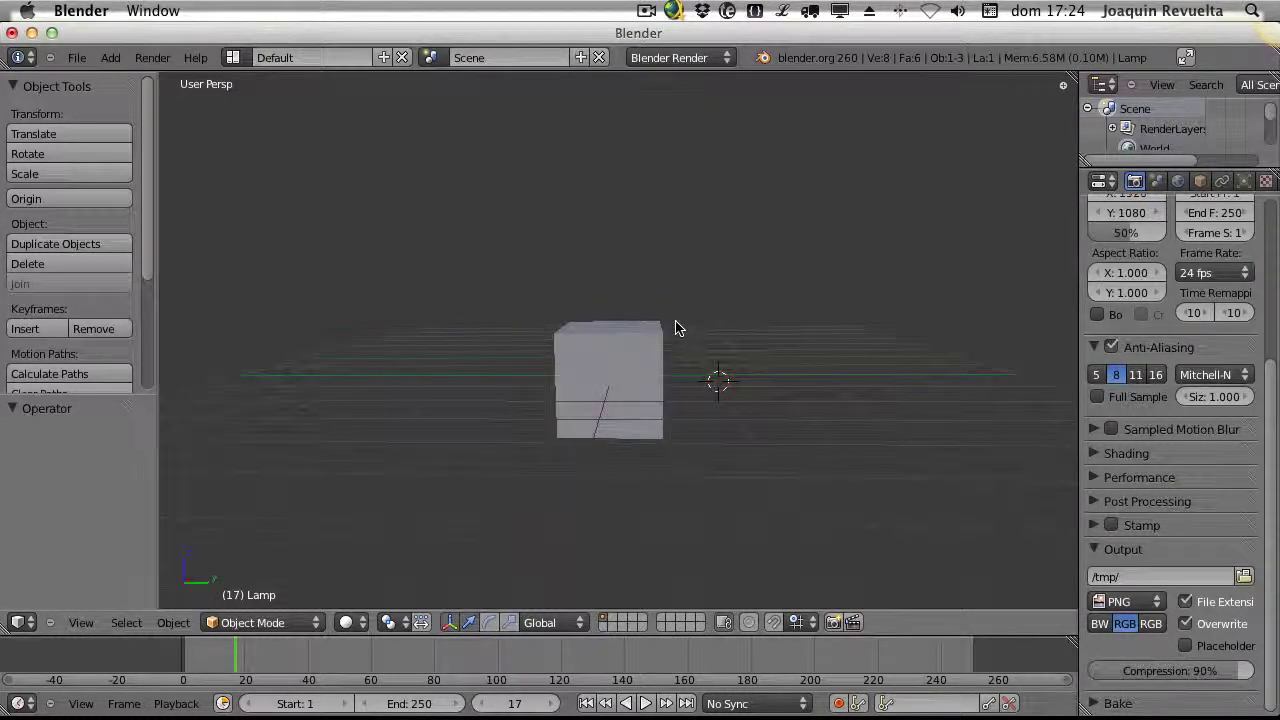
Orbit to the opposite side of the scene with the lamp and camera in view, and select the cube
{"action": "middle_click_drag", "start_coordinate": [675, 328], "coordinate": [983, 326]}
{"action": "scroll", "coordinate": [980, 325], "scroll_direction": "down", "scroll_amount": 6}
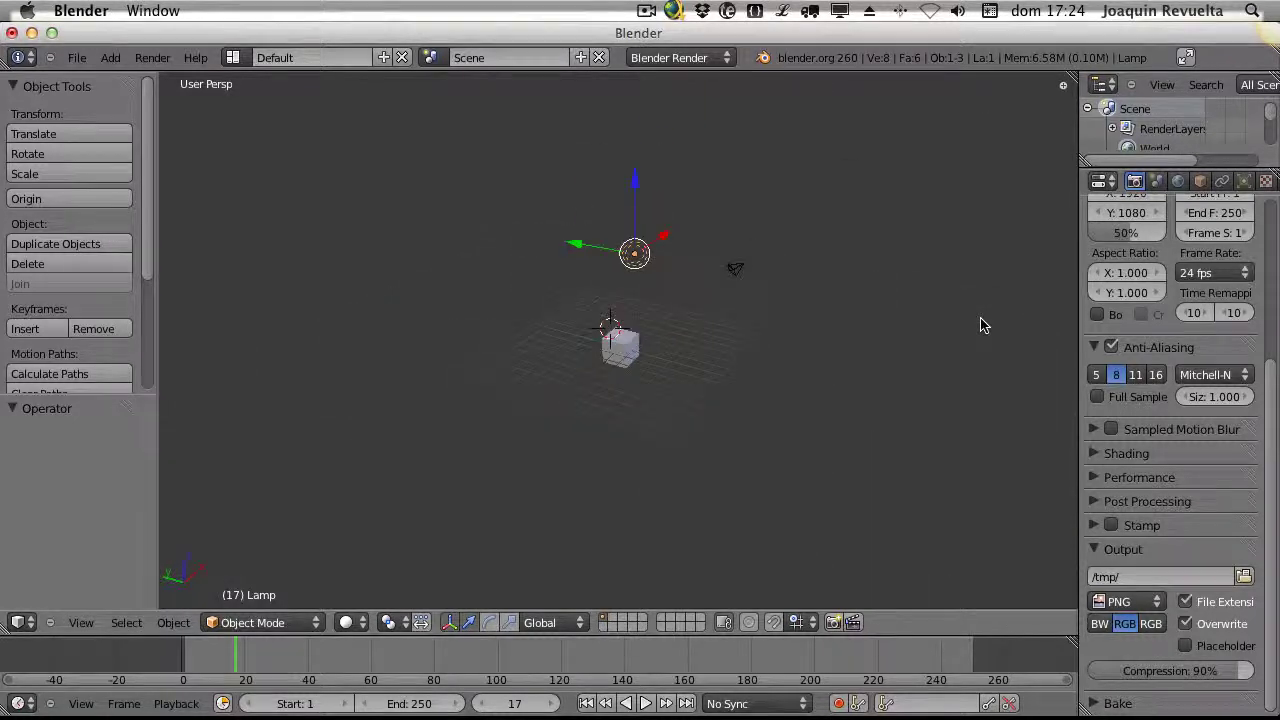
{"action": "scroll", "coordinate": [980, 325], "scroll_direction": "up", "scroll_amount": 6}
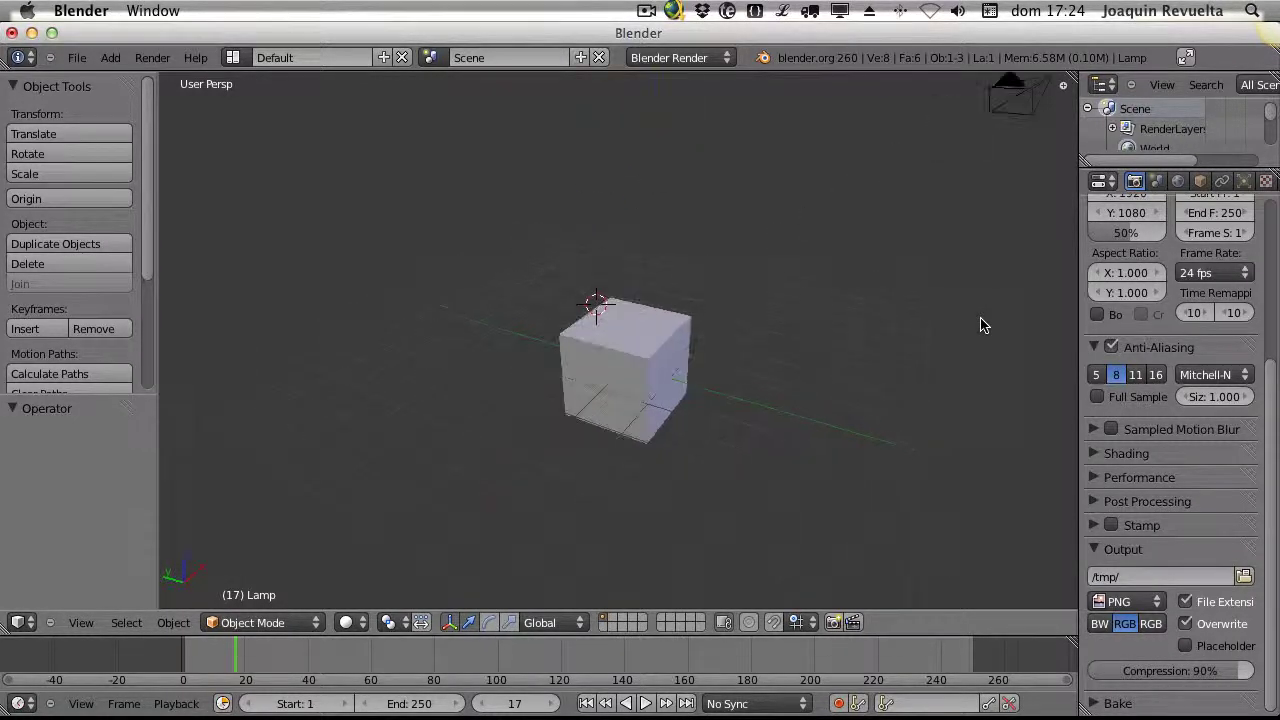
{"action": "scroll", "coordinate": [980, 325], "scroll_direction": "down", "scroll_amount": 5}
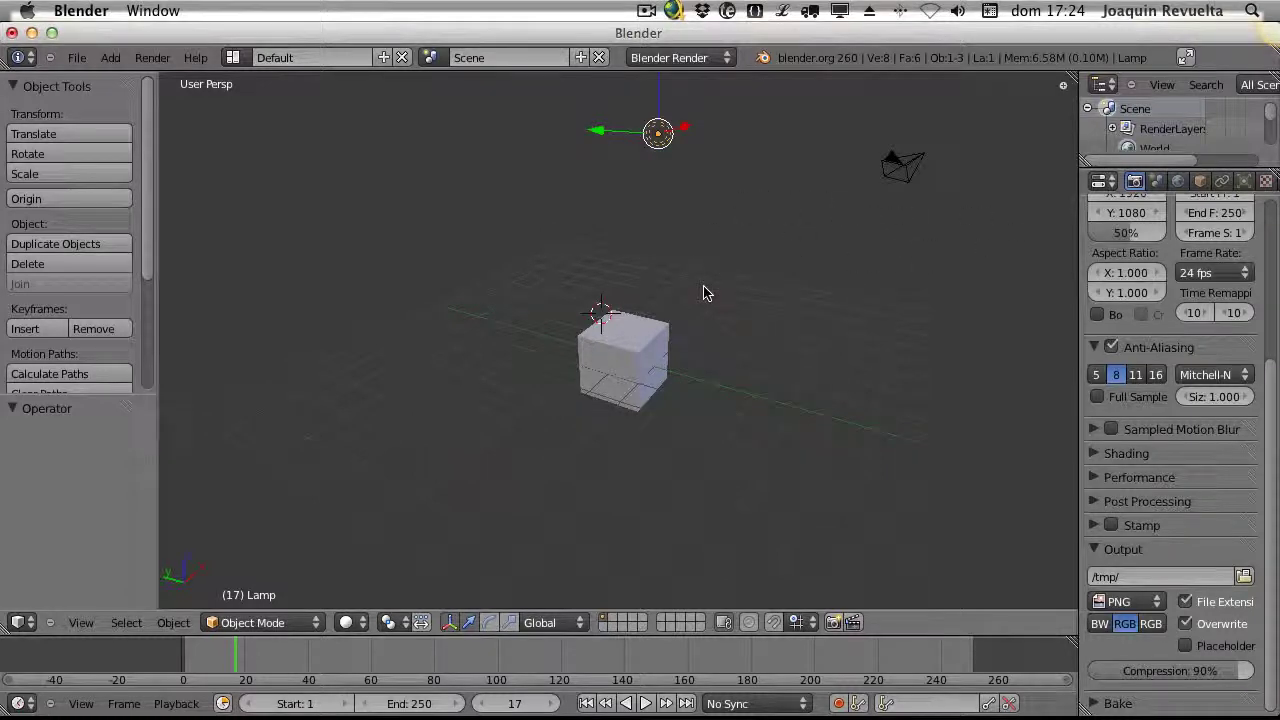
{"action": "right_click", "coordinate": [631, 345]}
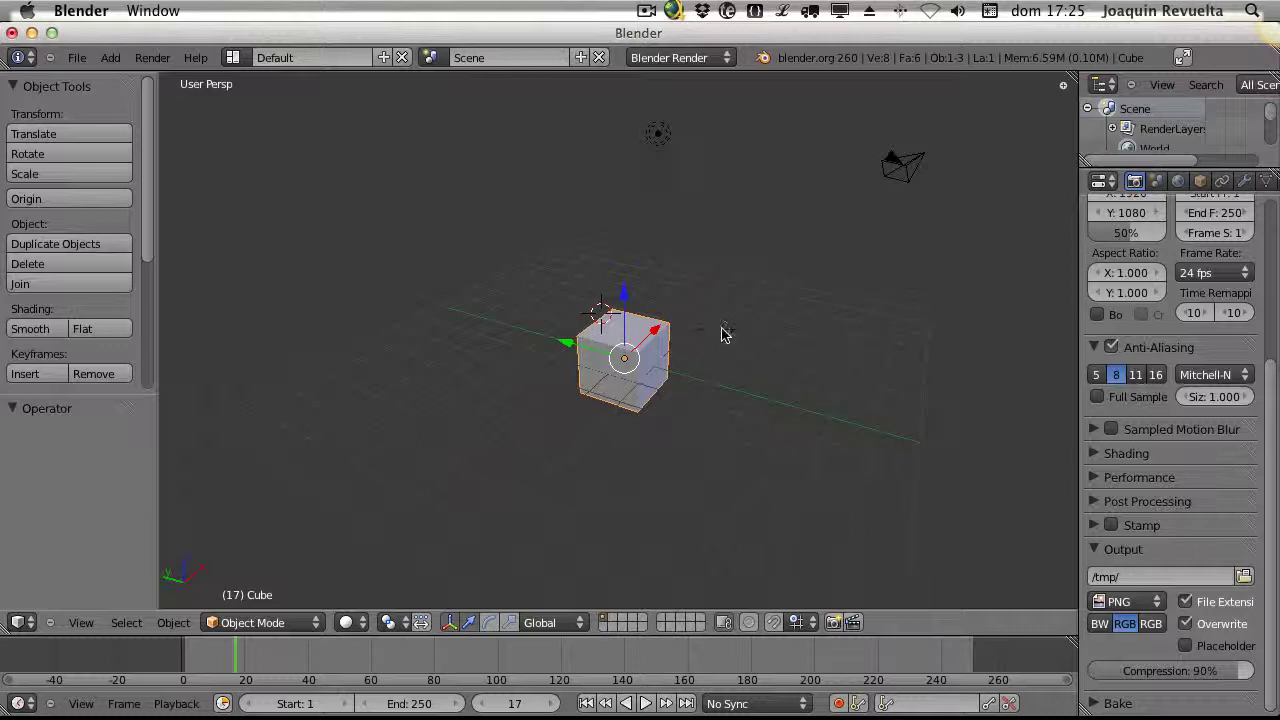
Place the 3D cursor at various spots around the cube, finishing near the cube's upper edge
{"action": "left_click", "coordinate": [451, 380]}
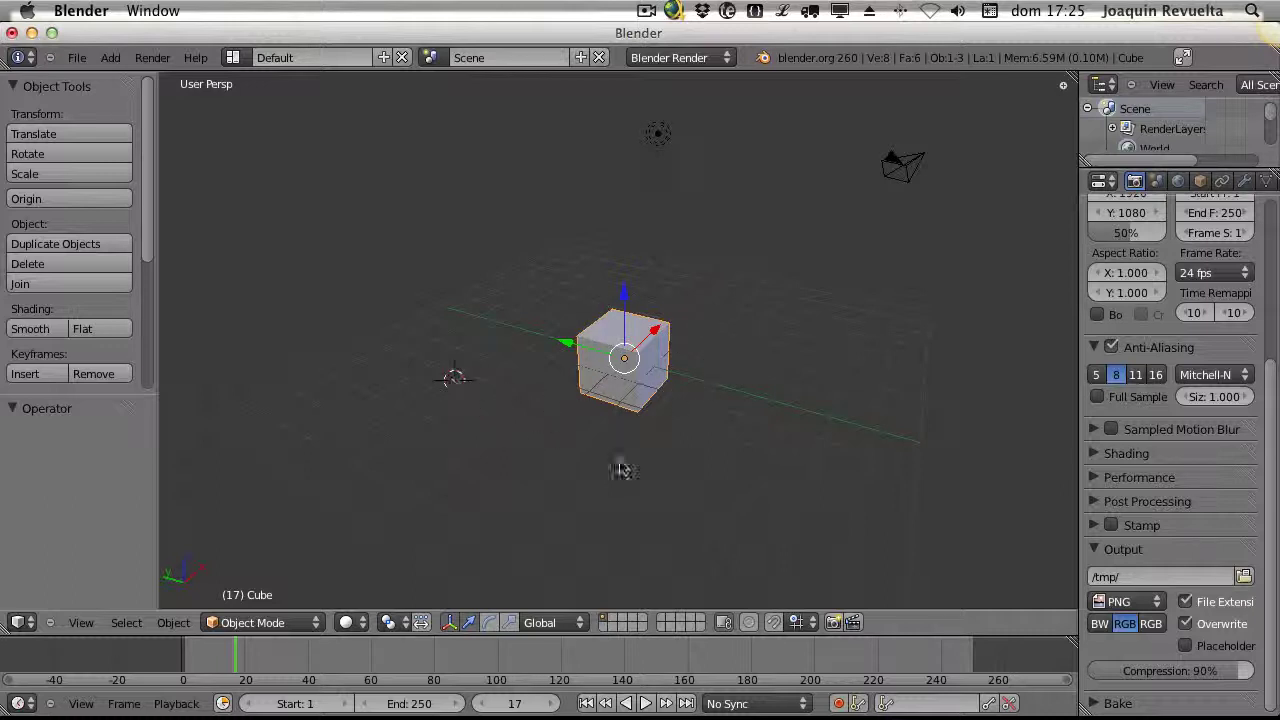
{"action": "left_click", "coordinate": [801, 371]}
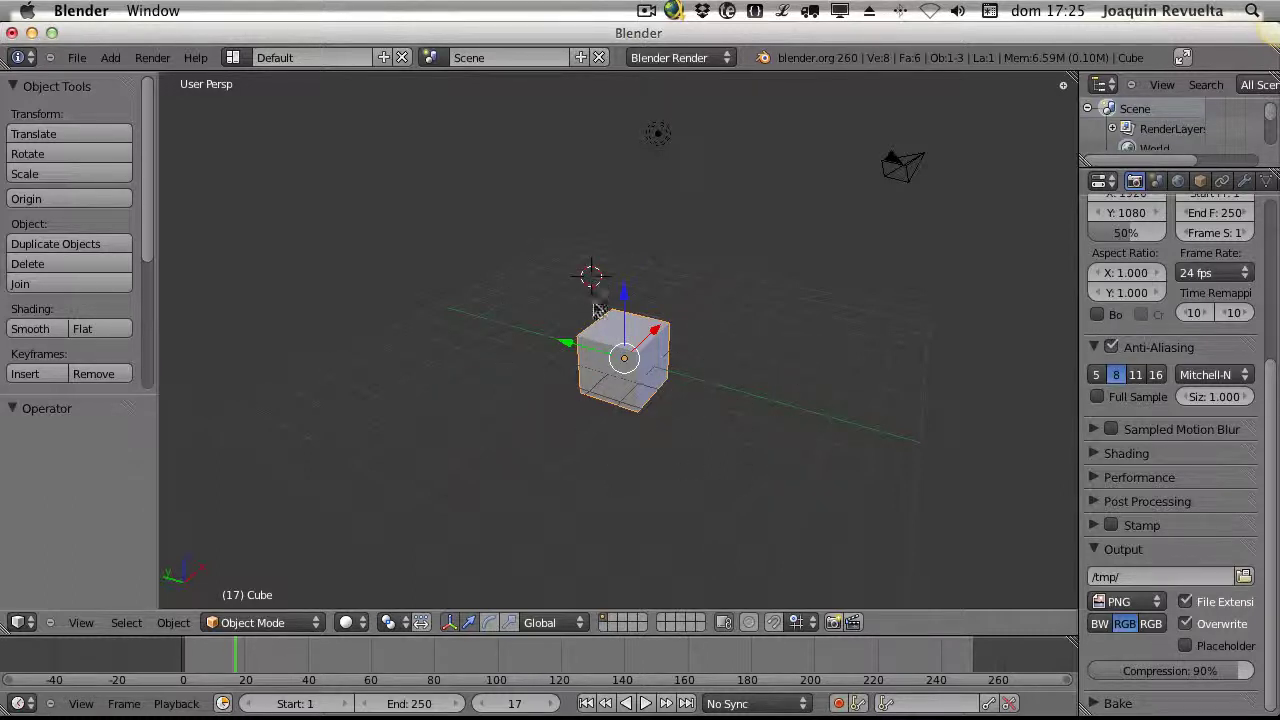
{"action": "left_click", "coordinate": [709, 355]}
{"action": "left_click", "coordinate": [704, 368]}
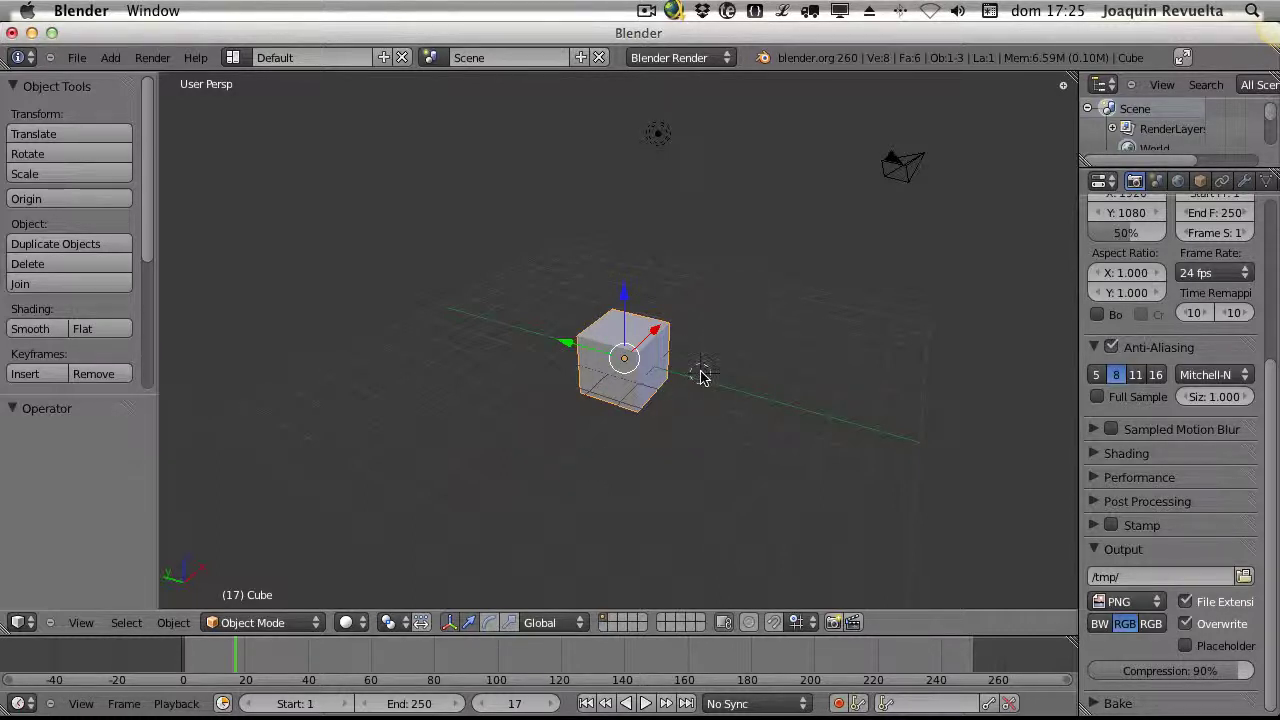
{"action": "left_click", "coordinate": [803, 357]}
{"action": "left_click", "coordinate": [691, 406]}
{"action": "left_click", "coordinate": [757, 305]}
{"action": "left_click", "coordinate": [875, 315]}
{"action": "left_click", "coordinate": [781, 367]}
{"action": "left_click", "coordinate": [740, 443]}
{"action": "left_click", "coordinate": [546, 431]}
{"action": "left_click", "coordinate": [753, 306]}
{"action": "left_click", "coordinate": [848, 334]}
{"action": "left_click", "coordinate": [742, 430]}
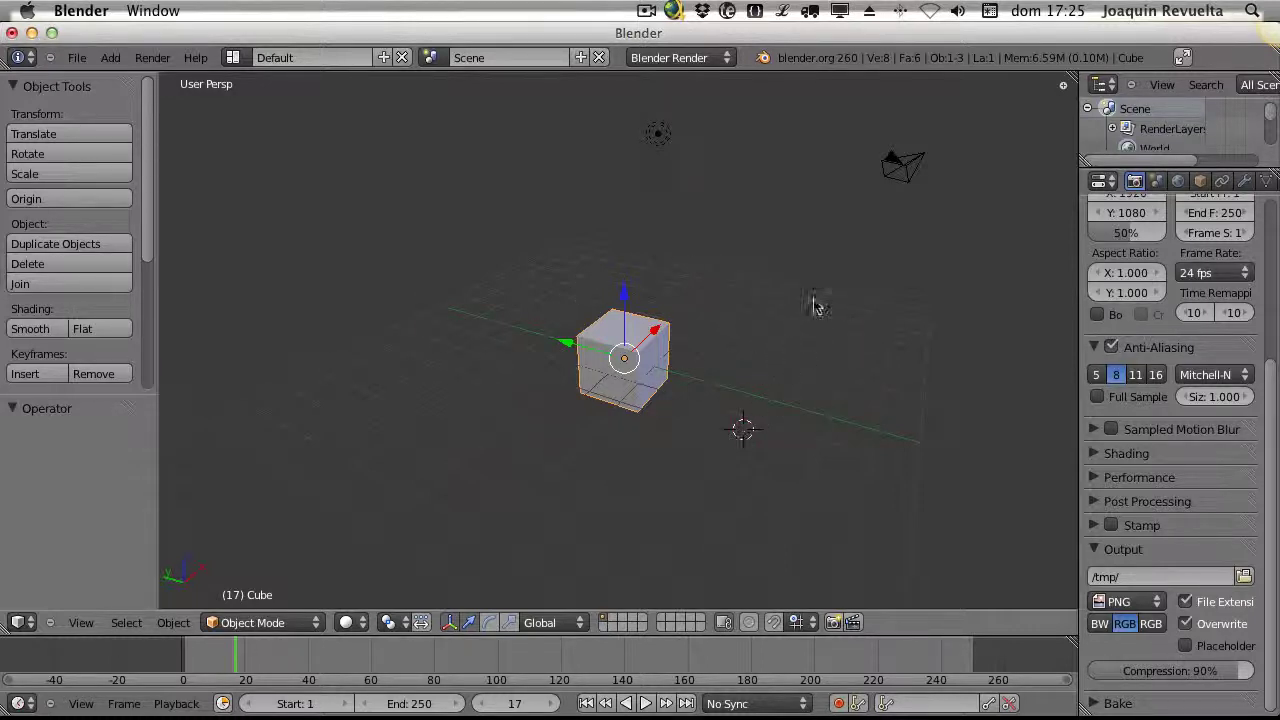
{"action": "left_click", "coordinate": [680, 418]}
{"action": "left_click", "coordinate": [845, 342]}
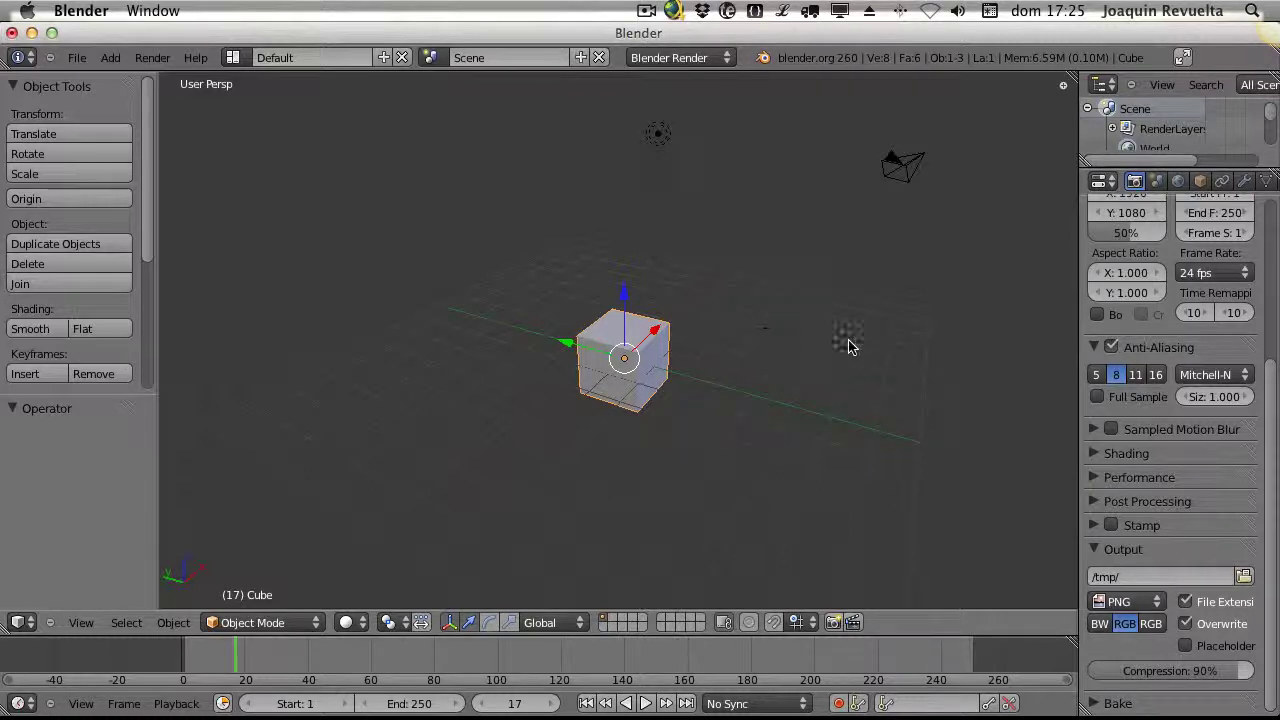
{"action": "left_click", "coordinate": [716, 308]}
Move the cube freely by about X 0.444, Y -0.142, Z 0.557, and lower it about 0.533 along the Z axis
{"action": "key", "text": "g"}
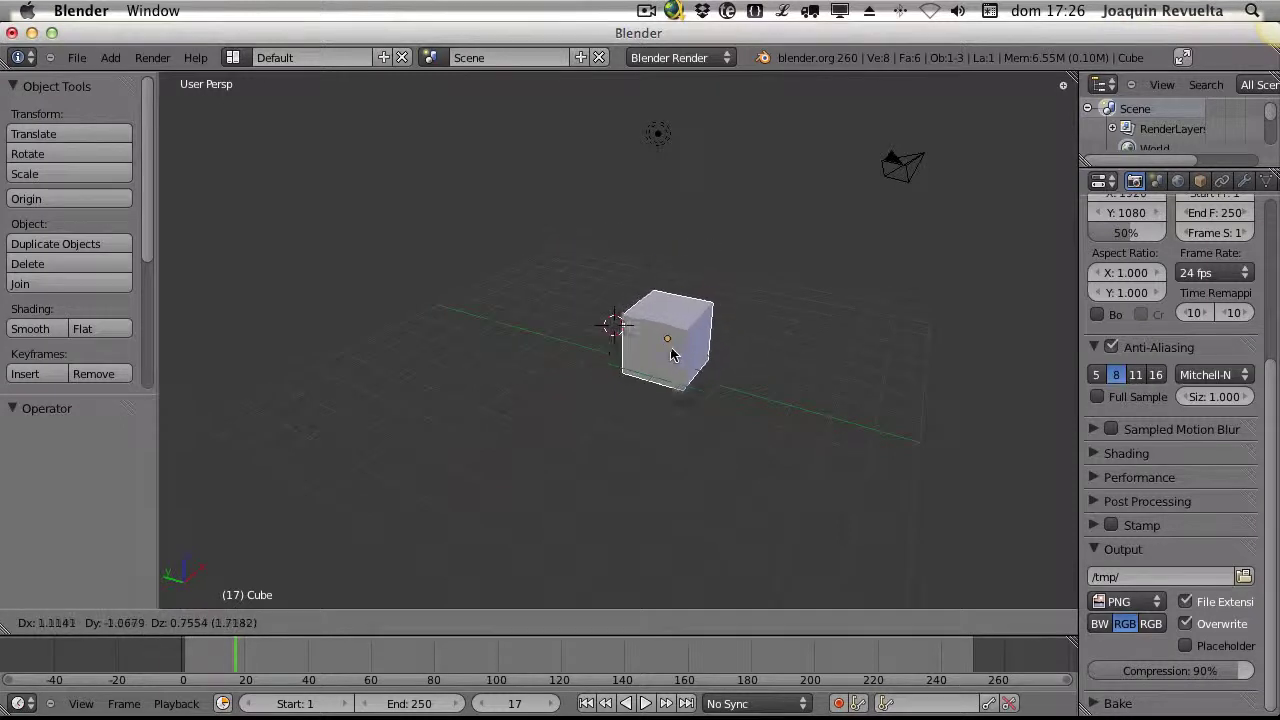
{"action": "left_click", "coordinate": [650, 345]}
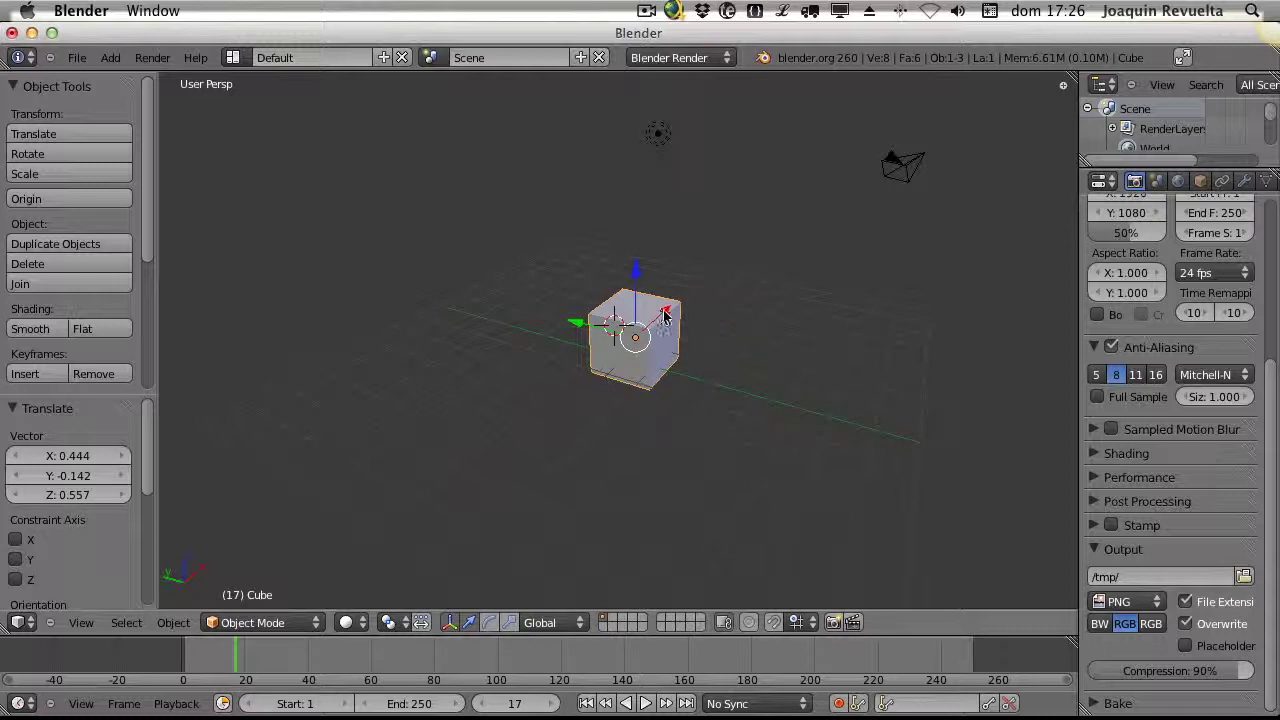
{"action": "left_click_drag", "start_coordinate": [666, 316], "coordinate": [636, 297]}
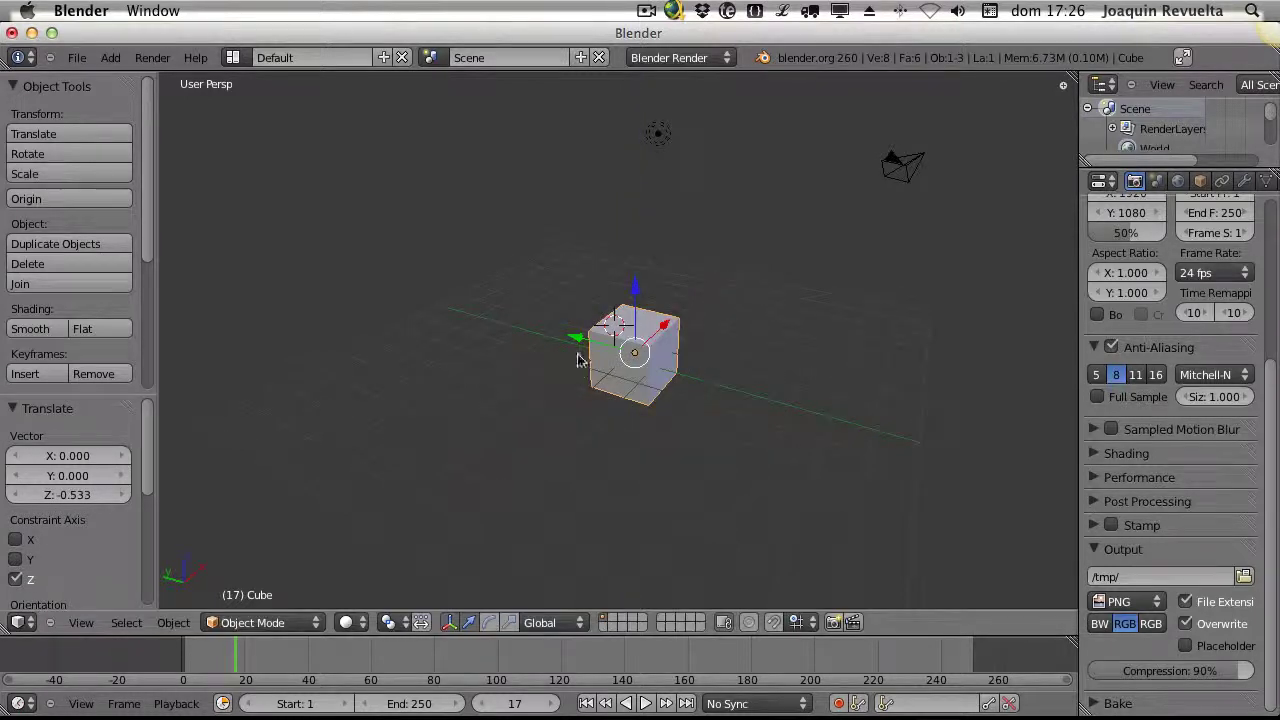
Move the cube along single axes by about -0.563 in Y, 2.741 in X and -2.09 in Z
{"action": "left_click_drag", "start_coordinate": [577, 338], "coordinate": [688, 342]}
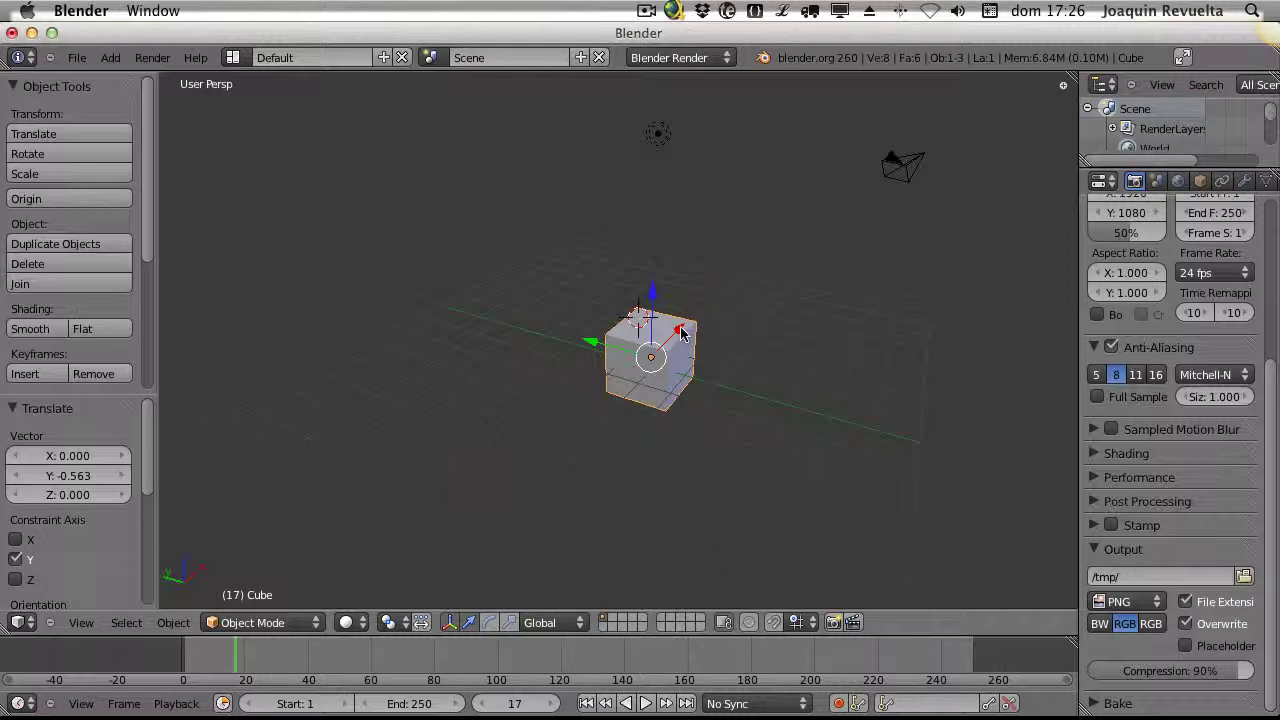
{"action": "left_click_drag", "start_coordinate": [680, 333], "coordinate": [658, 236]}
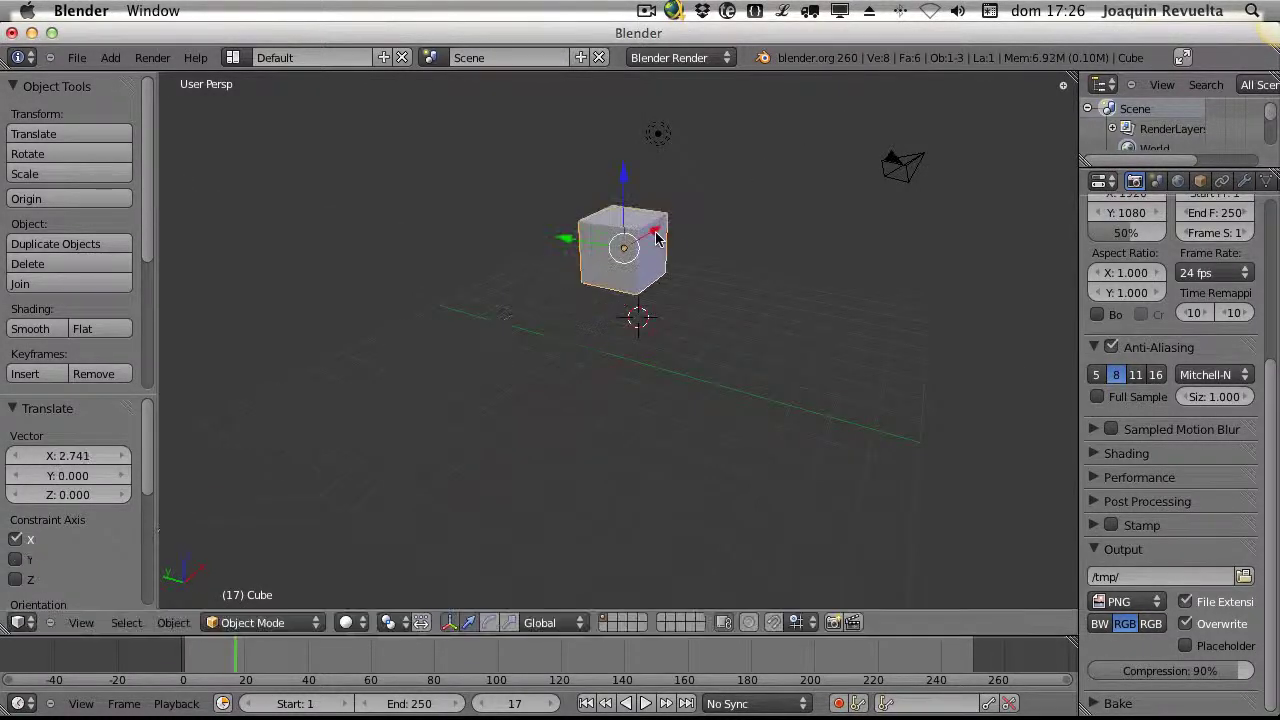
{"action": "left_click_drag", "start_coordinate": [626, 178], "coordinate": [630, 242]}
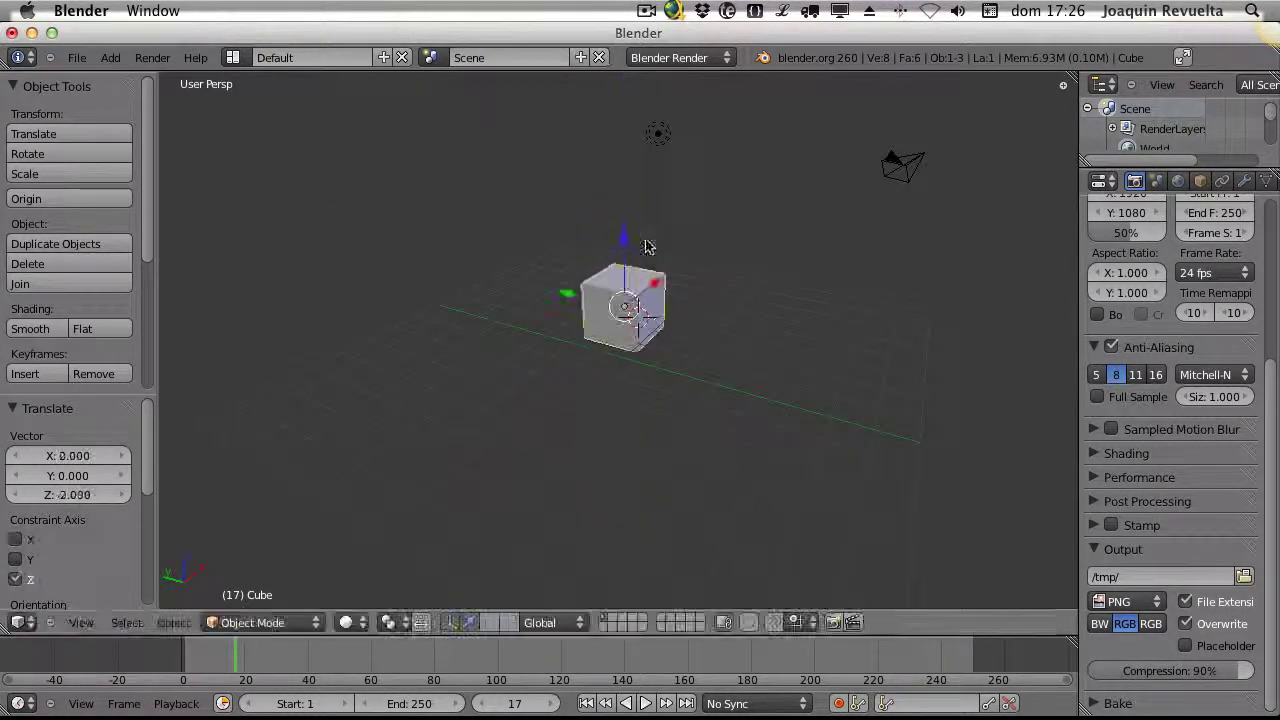
Shift the cube along X and about -5.466 along Y, raise it about 0.621 in Z, and move it about 7.877 along Y
{"action": "left_click_drag", "start_coordinate": [654, 287], "coordinate": [684, 404]}
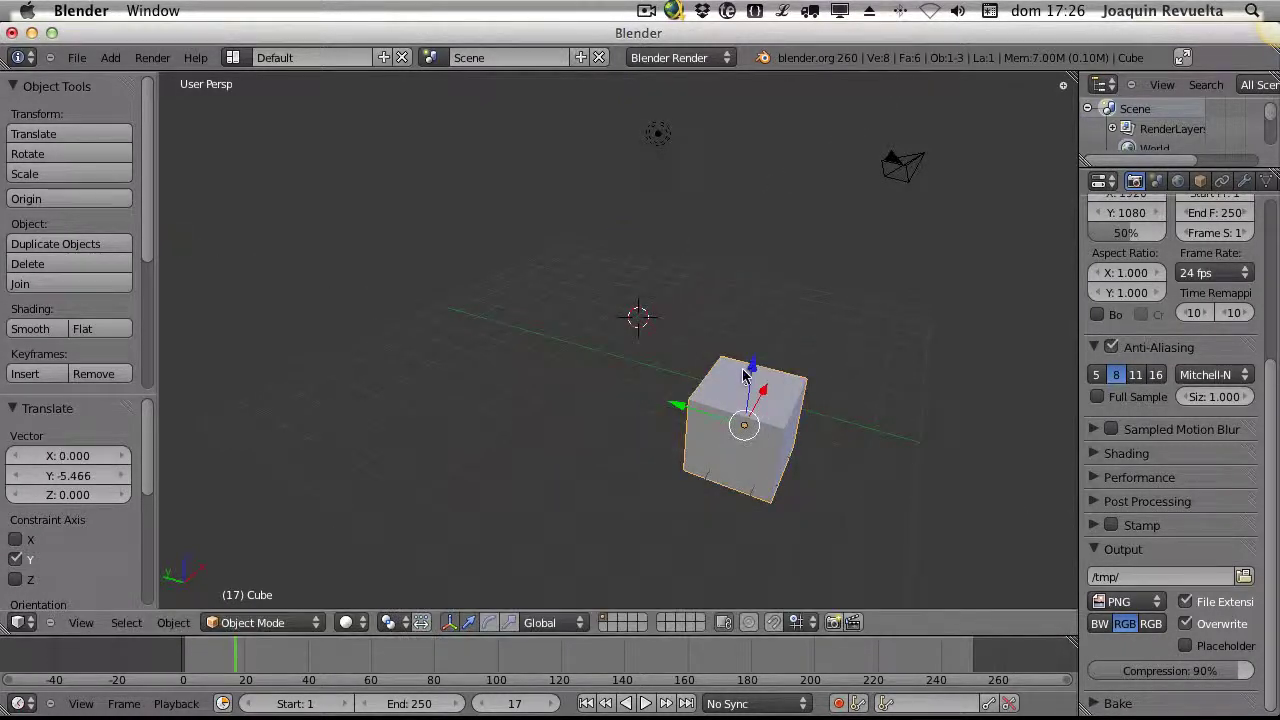
{"action": "mouse_move", "coordinate": [746, 374]}
{"action": "left_mouse_down"}
{"action": "mouse_move", "coordinate": [758, 292]}
{"action": "mouse_move", "coordinate": [752, 350]}
{"action": "left_mouse_up"}
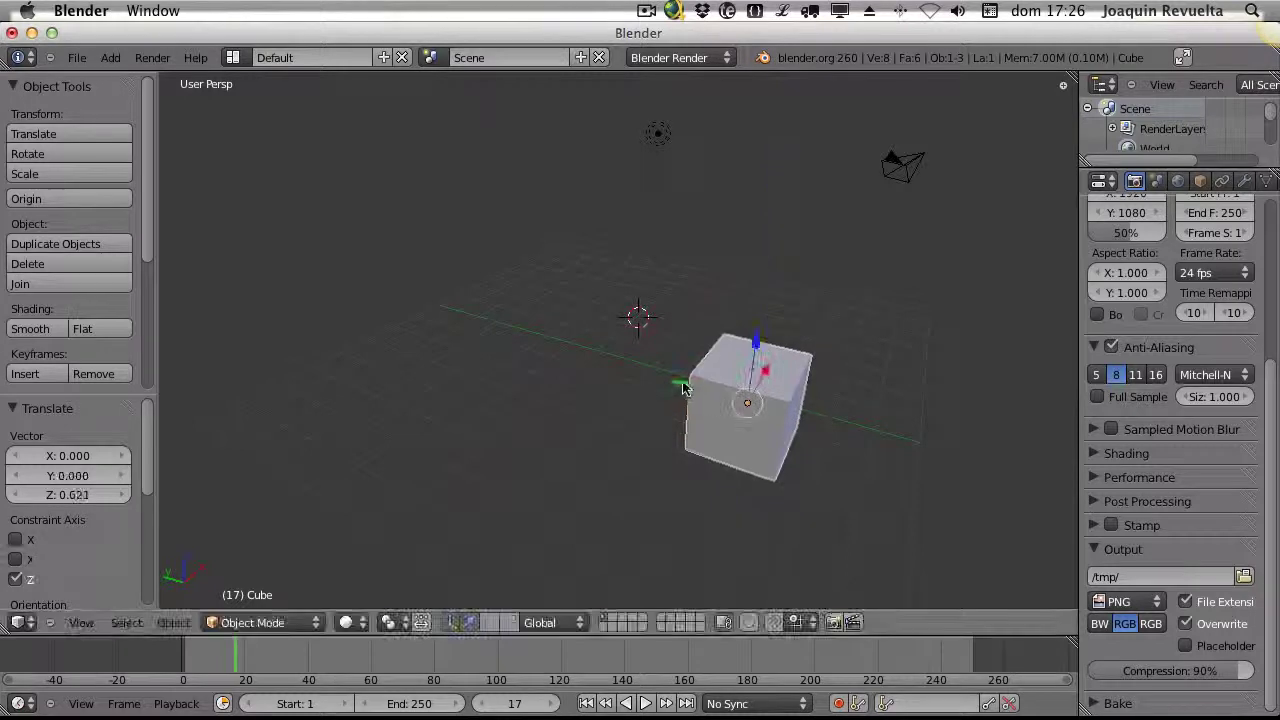
{"action": "left_click_drag", "start_coordinate": [680, 390], "coordinate": [416, 322]}
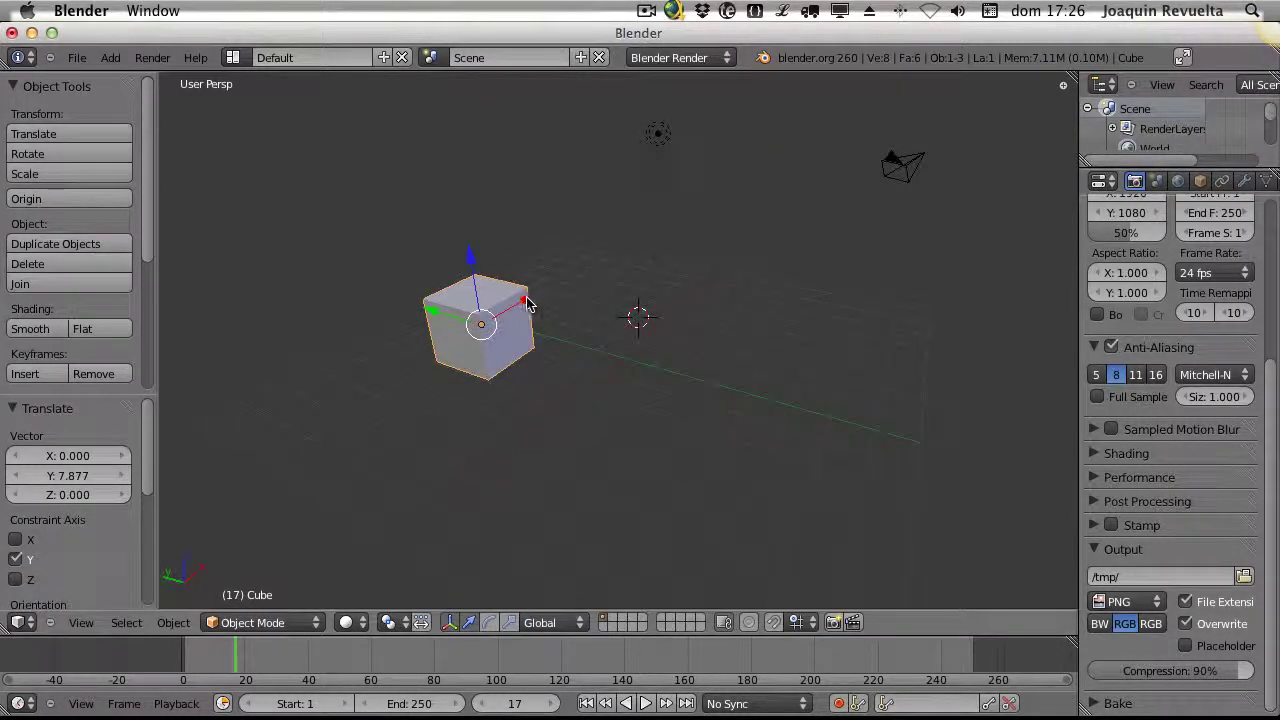
Move the cube back and forth along its individual axes, finishing with a shift of about -0.334 along Y
{"action": "mouse_move", "coordinate": [529, 305]}
{"action": "left_mouse_down"}
{"action": "mouse_move", "coordinate": [609, 277]}
{"action": "mouse_move", "coordinate": [505, 320]}
{"action": "mouse_move", "coordinate": [534, 320]}
{"action": "left_mouse_up"}
{"action": "left_click_drag", "start_coordinate": [472, 272], "coordinate": [585, 345]}
{"action": "left_click_drag", "start_coordinate": [595, 281], "coordinate": [484, 383]}
{"action": "right_click", "coordinate": [484, 383]}
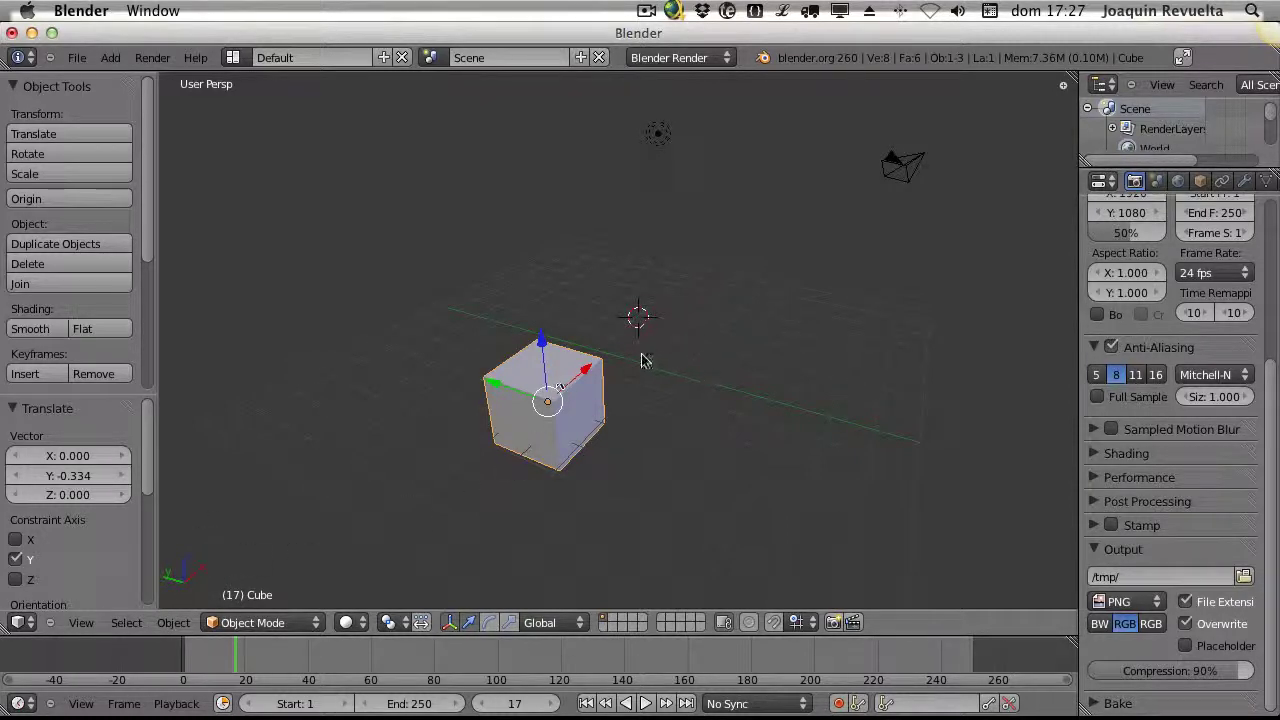
Move the cube along single axes, including about 0.946 in Y, -3.945 in Z and finally -1.441 in Y
{"action": "left_click_drag", "start_coordinate": [586, 377], "coordinate": [520, 335]}
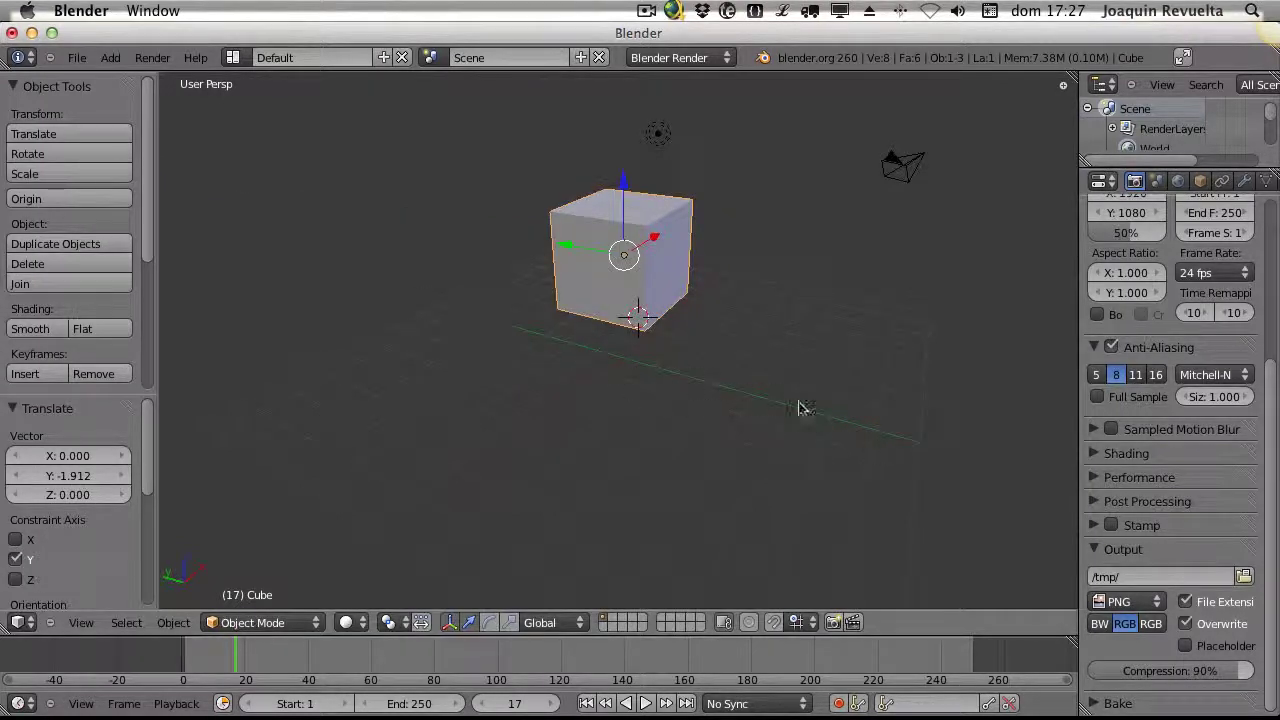
{"action": "left_click_drag", "start_coordinate": [577, 252], "coordinate": [536, 279]}
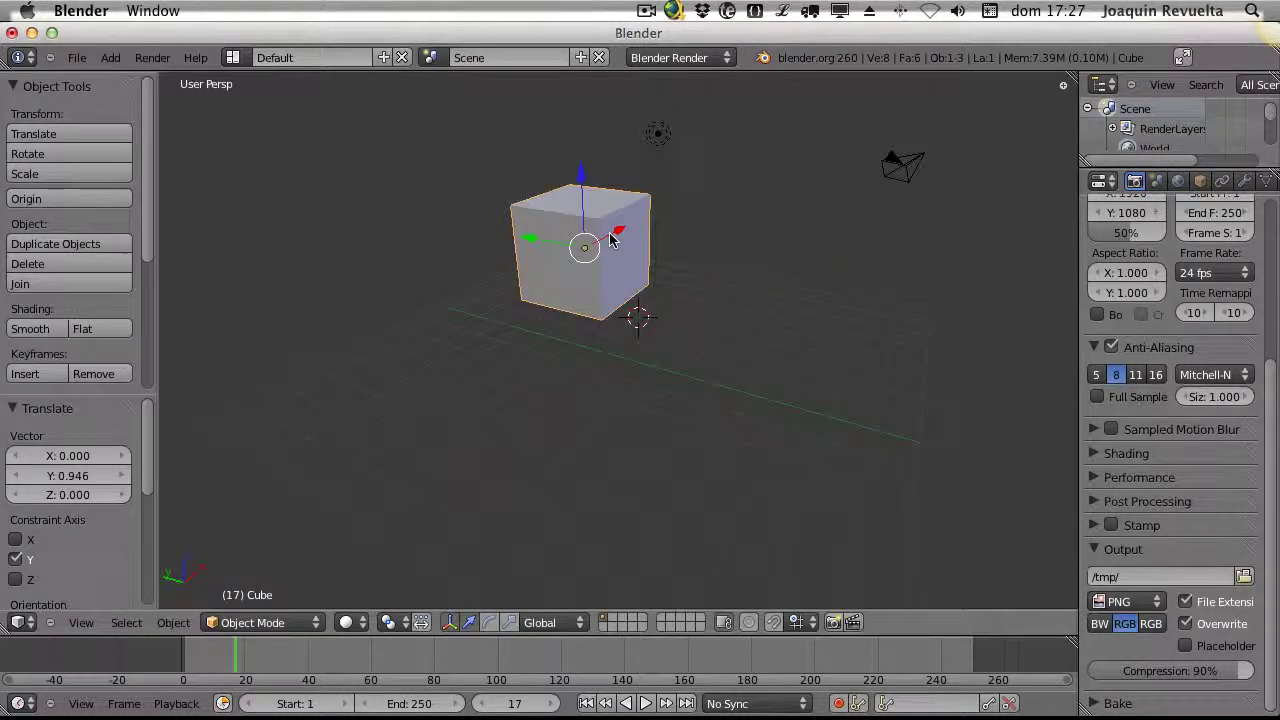
{"action": "left_click_drag", "start_coordinate": [612, 240], "coordinate": [692, 276]}
{"action": "left_click_drag", "start_coordinate": [630, 160], "coordinate": [600, 284]}
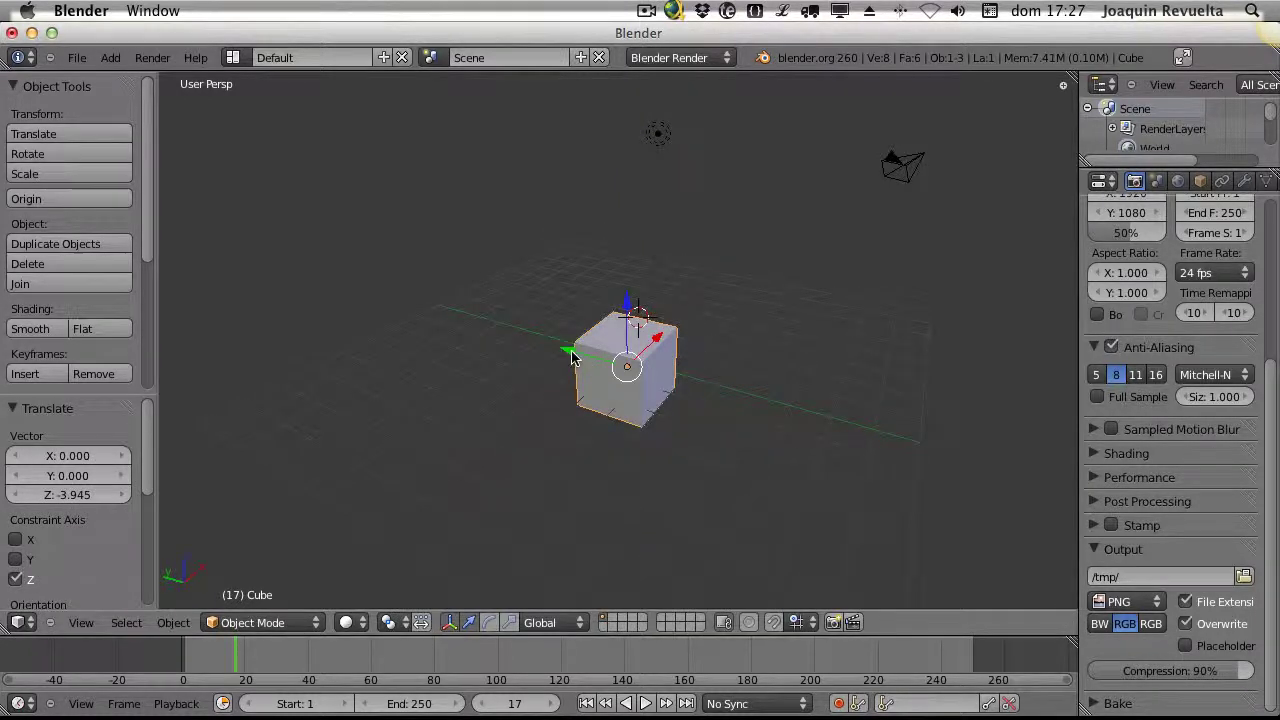
{"action": "left_click_drag", "start_coordinate": [571, 358], "coordinate": [615, 415]}
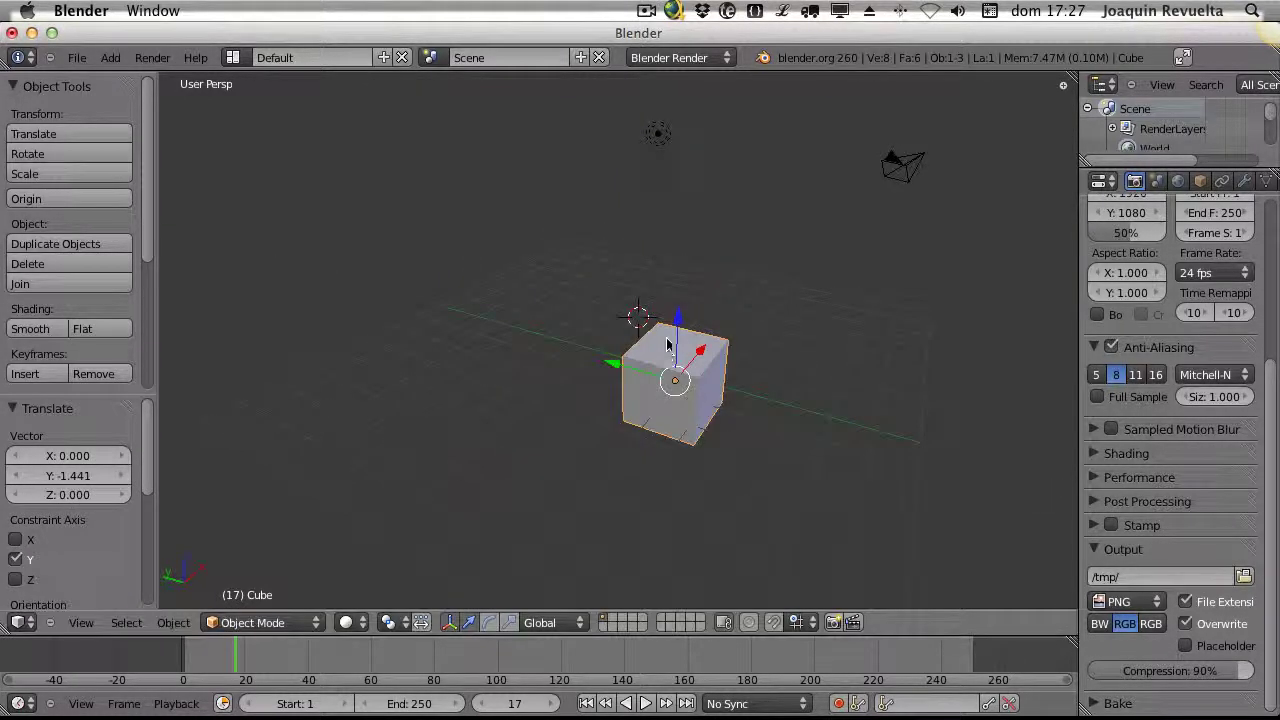
Reposition the cube with small axis moves, including about 0.582 and 0.306 along X, finishing with about -1.413 along Y
{"action": "left_click_drag", "start_coordinate": [680, 326], "coordinate": [522, 320]}
{"action": "mouse_move", "coordinate": [585, 355]}
{"action": "left_mouse_down"}
{"action": "mouse_move", "coordinate": [562, 313]}
{"action": "mouse_move", "coordinate": [596, 343]}
{"action": "left_mouse_up"}
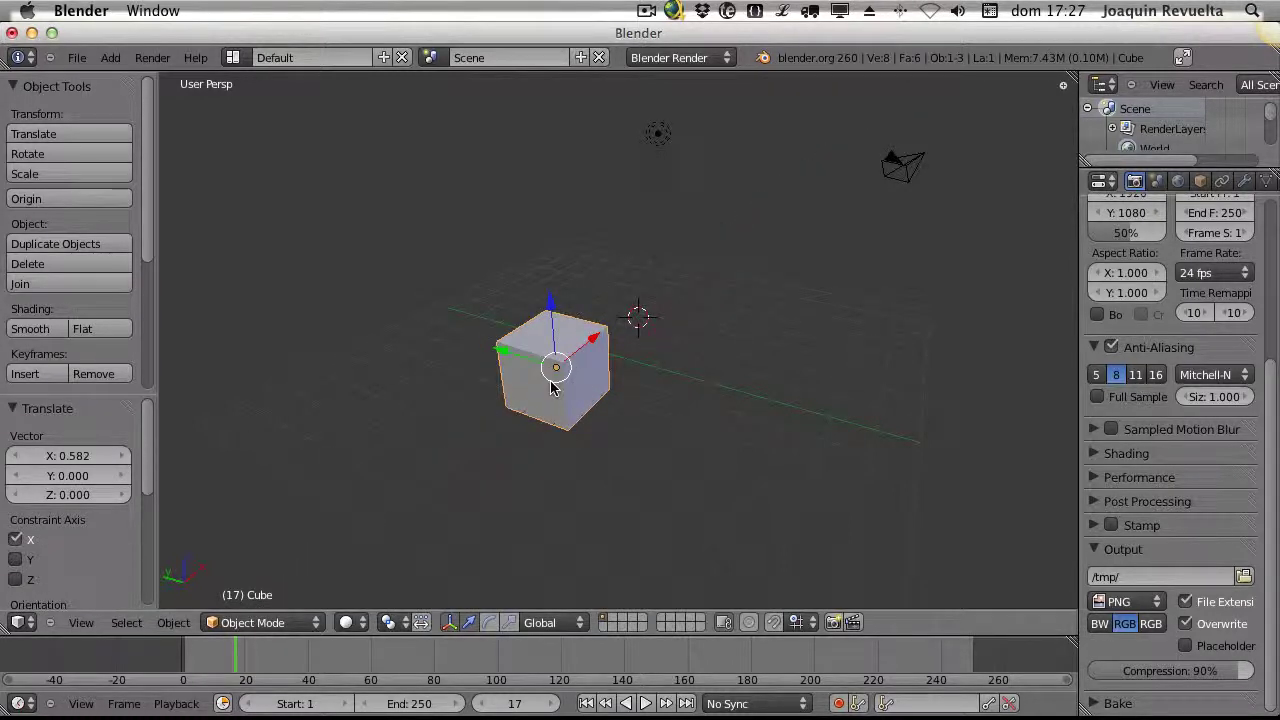
{"action": "left_click_drag", "start_coordinate": [550, 388], "coordinate": [521, 370]}
{"action": "mouse_move", "coordinate": [567, 325]}
{"action": "left_mouse_down"}
{"action": "mouse_move", "coordinate": [655, 275]}
{"action": "mouse_move", "coordinate": [570, 330]}
{"action": "left_mouse_up"}
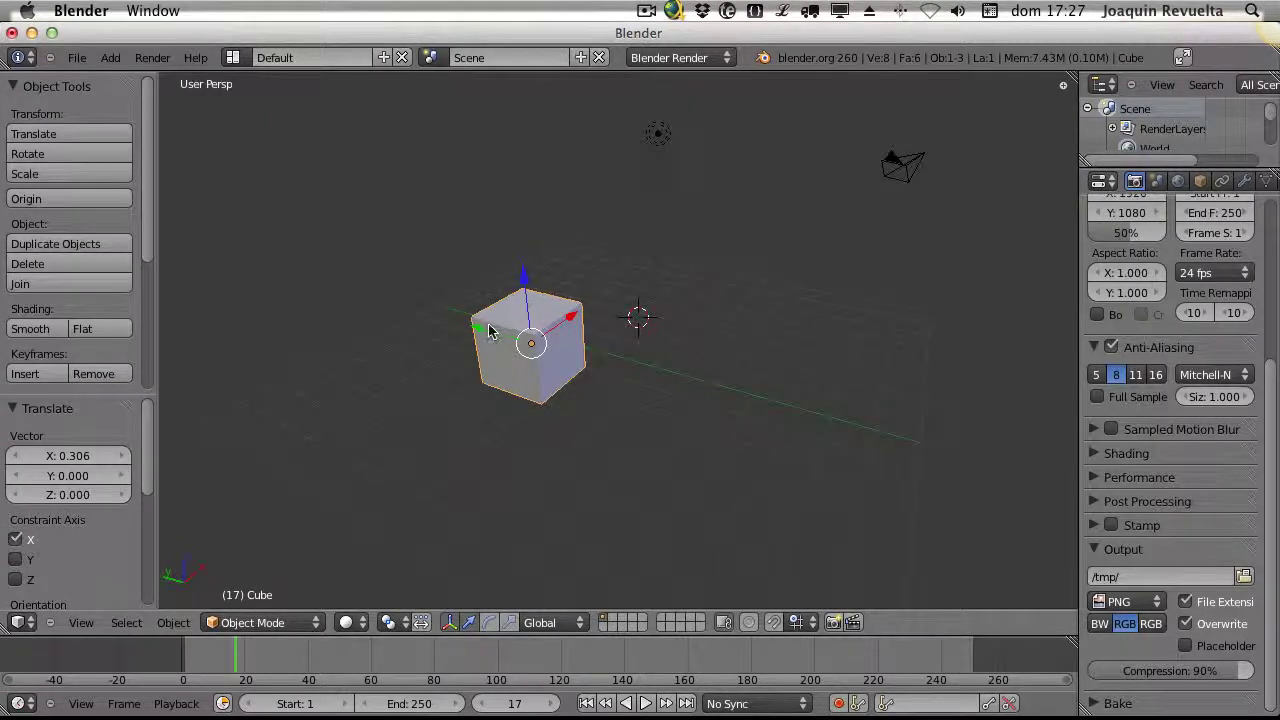
{"action": "left_click_drag", "start_coordinate": [489, 332], "coordinate": [514, 391]}
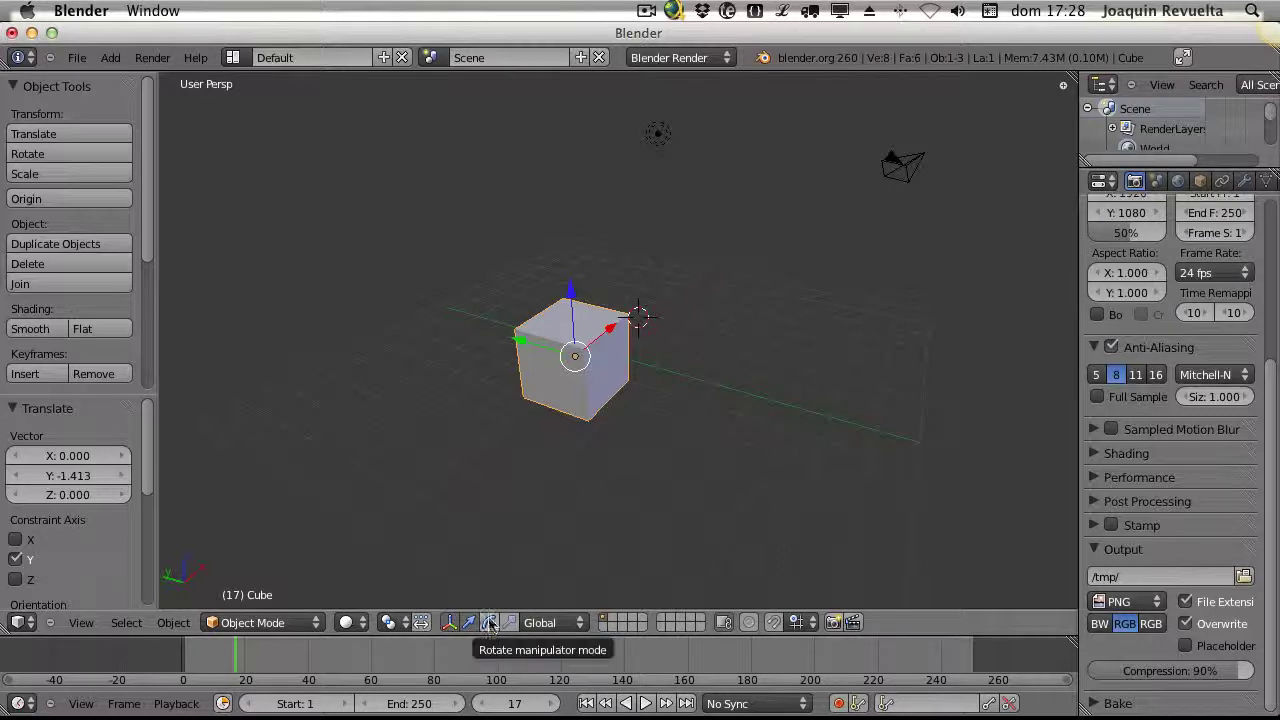
Activate the rotate manipulator and rotate the cube around single global axes, including about -18.822° around X
{"action": "left_click", "coordinate": [488, 622]}
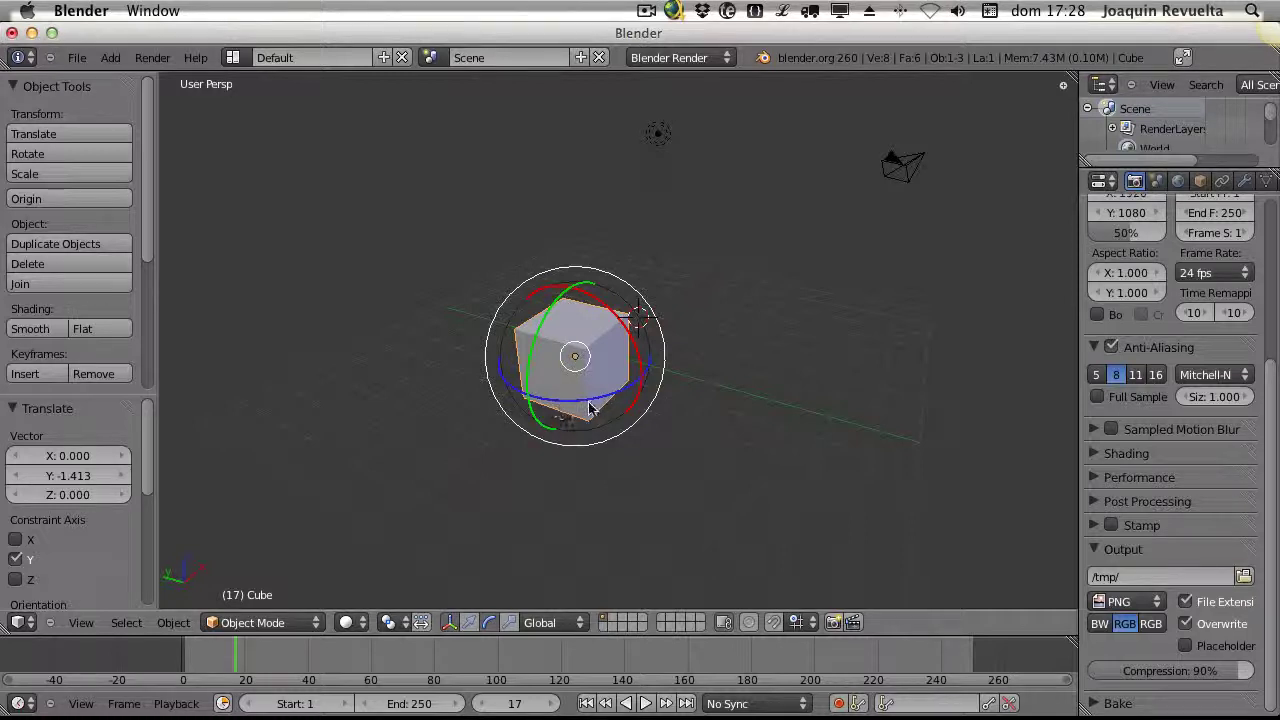
{"action": "left_click_drag", "start_coordinate": [614, 400], "coordinate": [537, 372]}
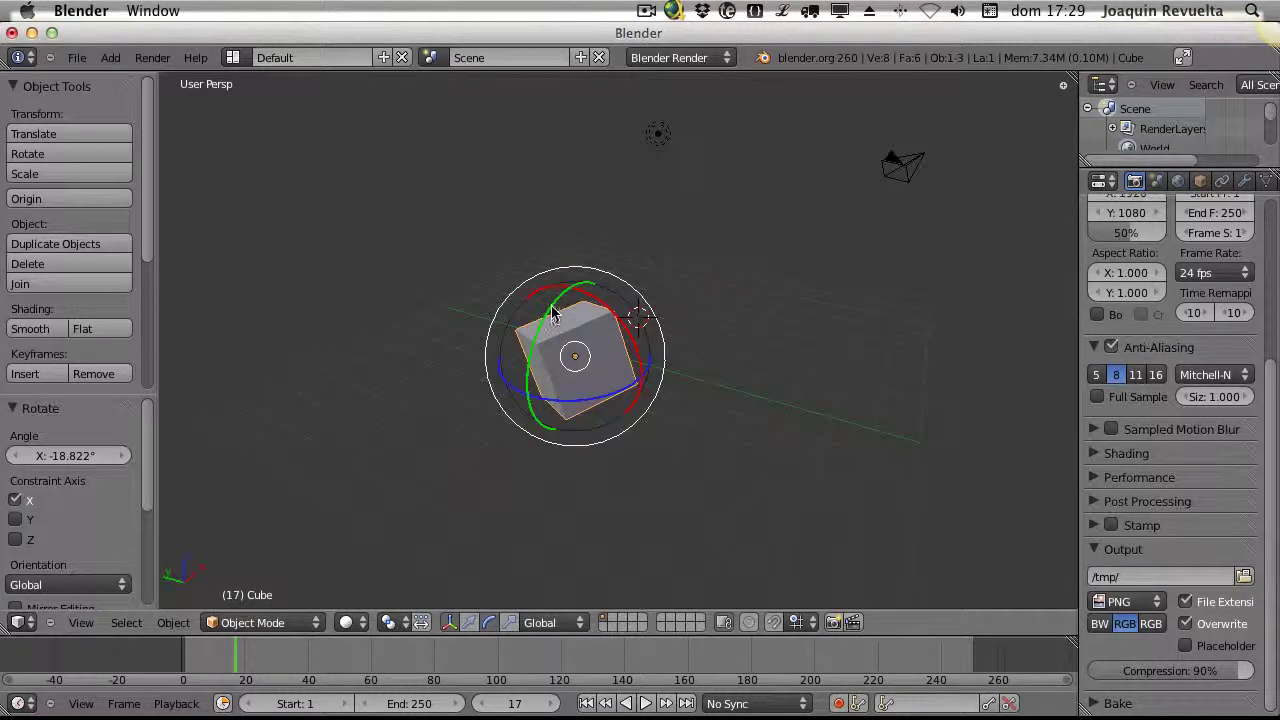
{"action": "left_click_drag", "start_coordinate": [556, 314], "coordinate": [533, 358]}
{"action": "left_click_drag", "start_coordinate": [570, 418], "coordinate": [522, 360]}
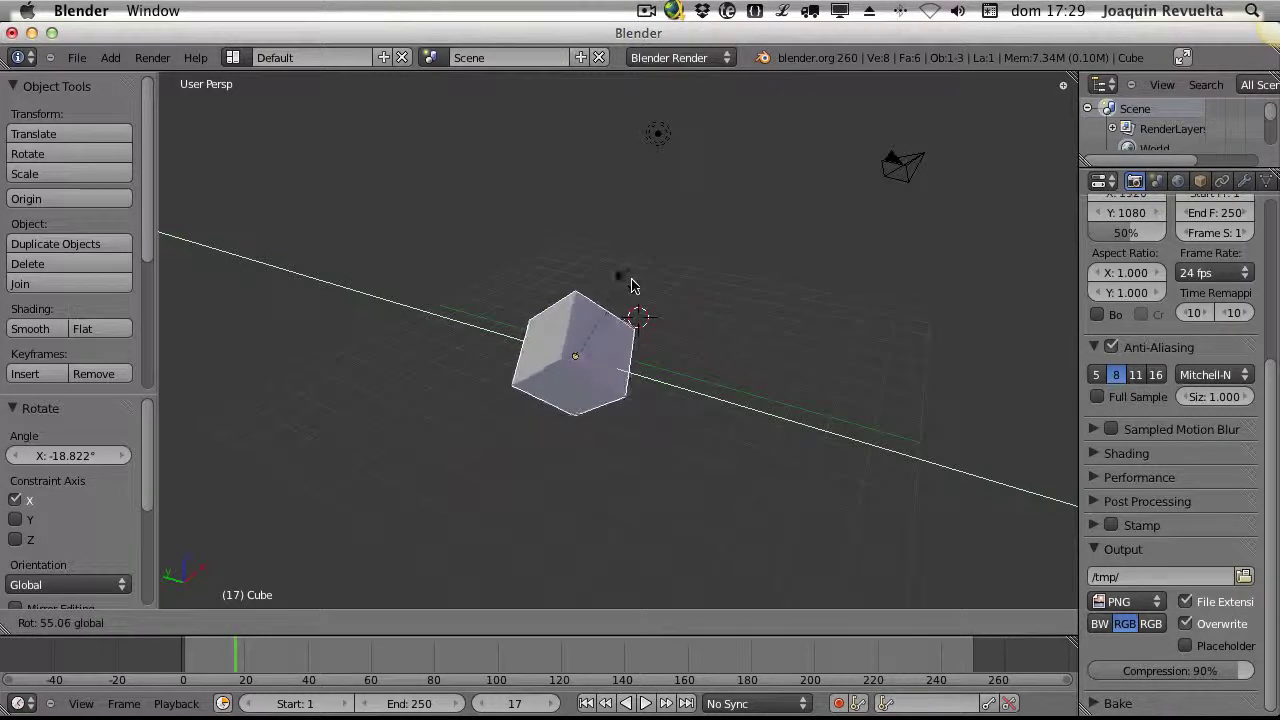
Rotate the cube further around the Y axis, and spin it without an axis constraint by about -322.505°
{"action": "left_click_drag", "start_coordinate": [572, 312], "coordinate": [540, 398]}
{"action": "left_click_drag", "start_coordinate": [583, 297], "coordinate": [600, 296]}
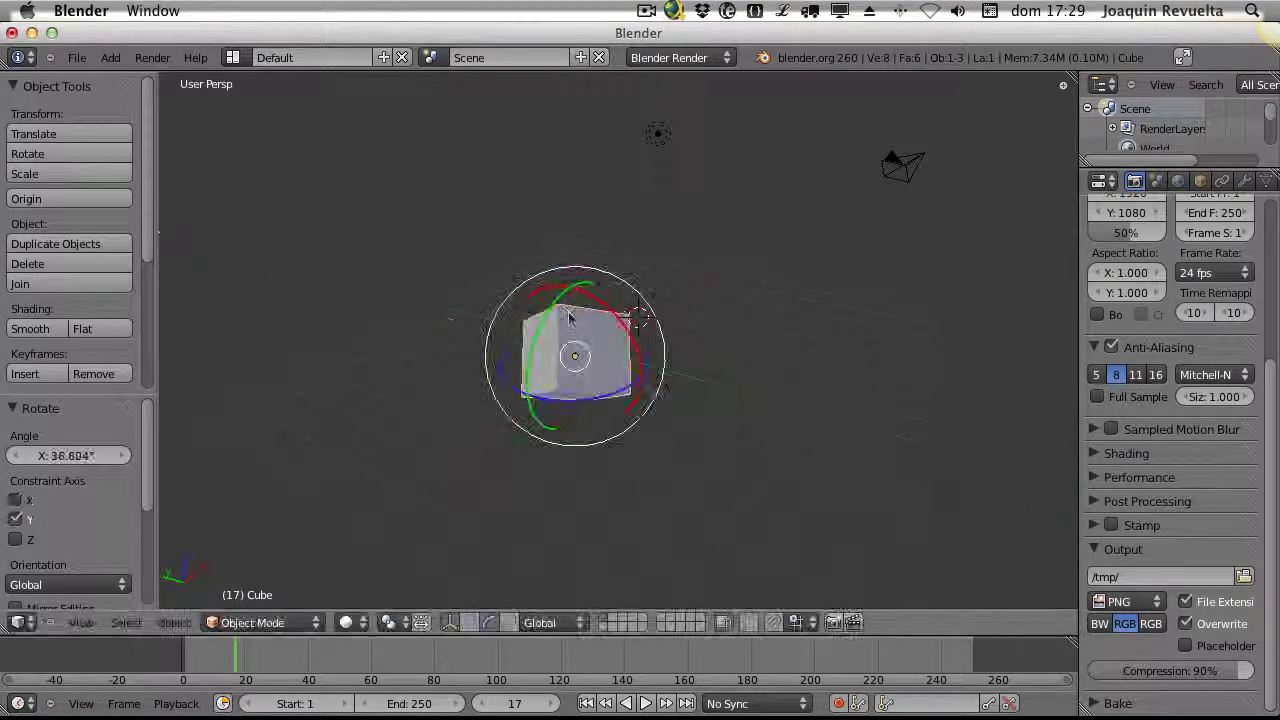
{"action": "left_click", "coordinate": [627, 290]}
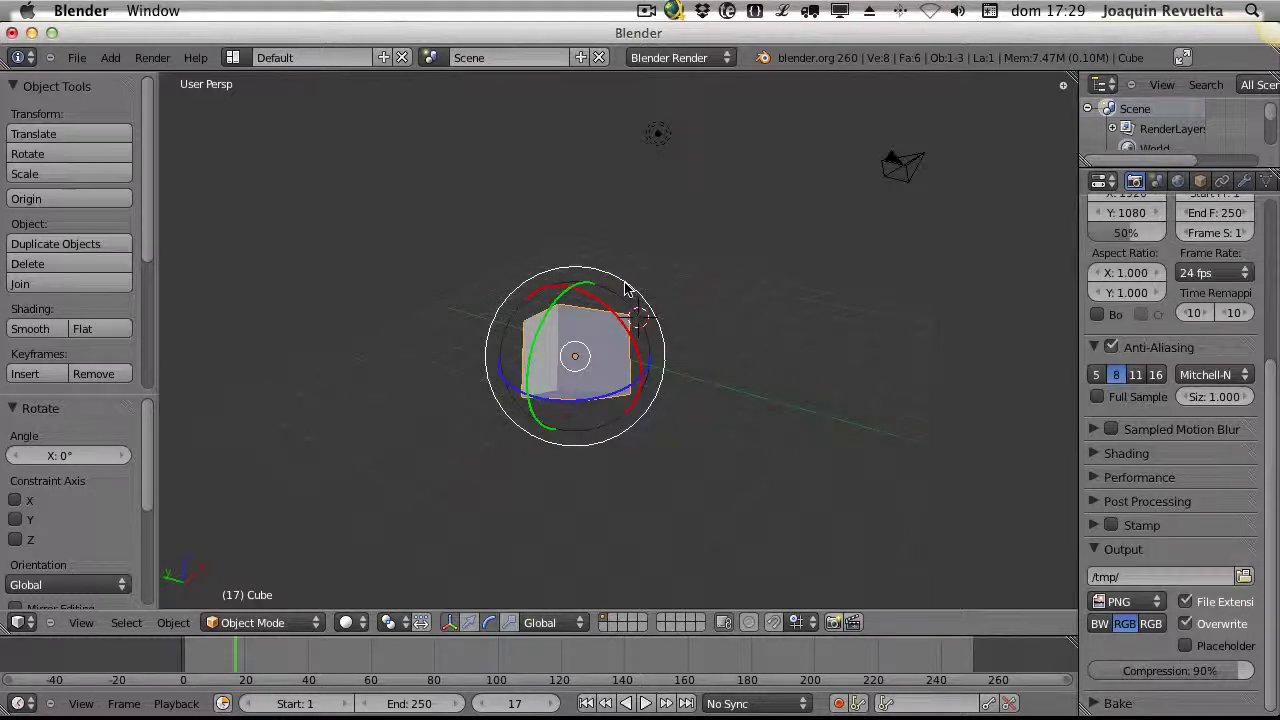
{"action": "left_click_drag", "start_coordinate": [627, 290], "coordinate": [676, 344]}
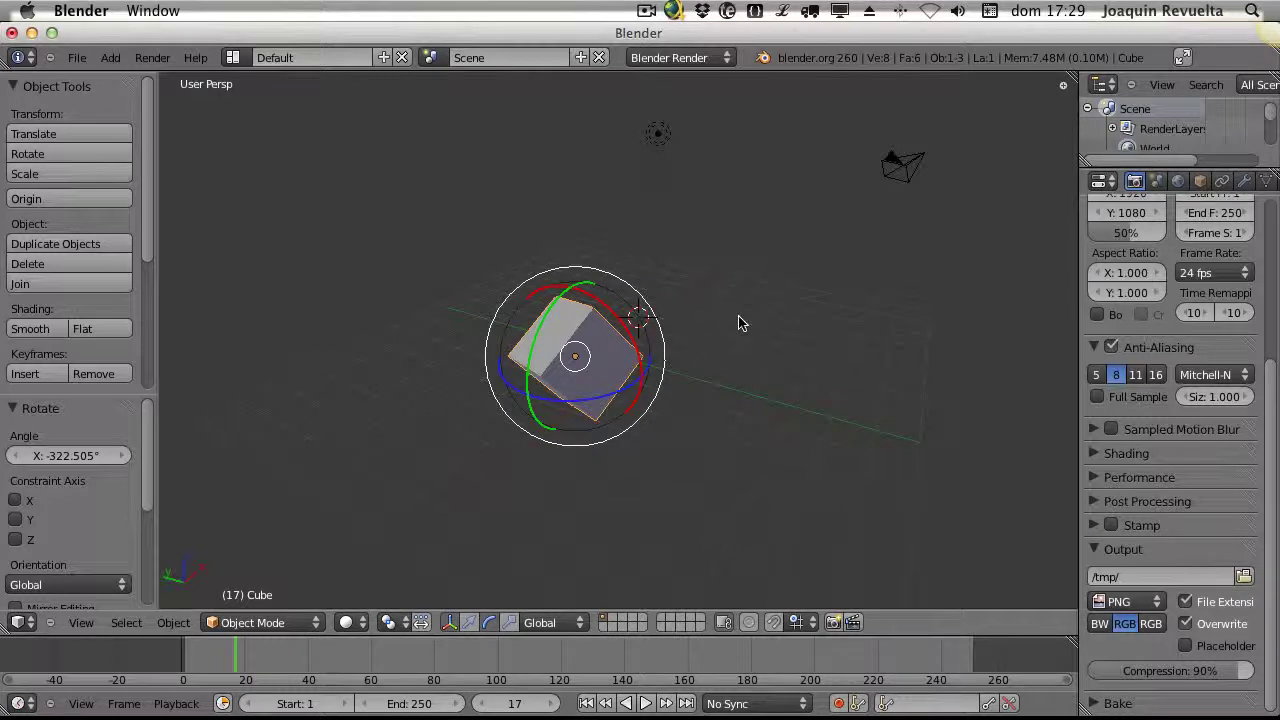
Undo all of the cube's rotations
{"action": "key", "text": "ctrl+z"}
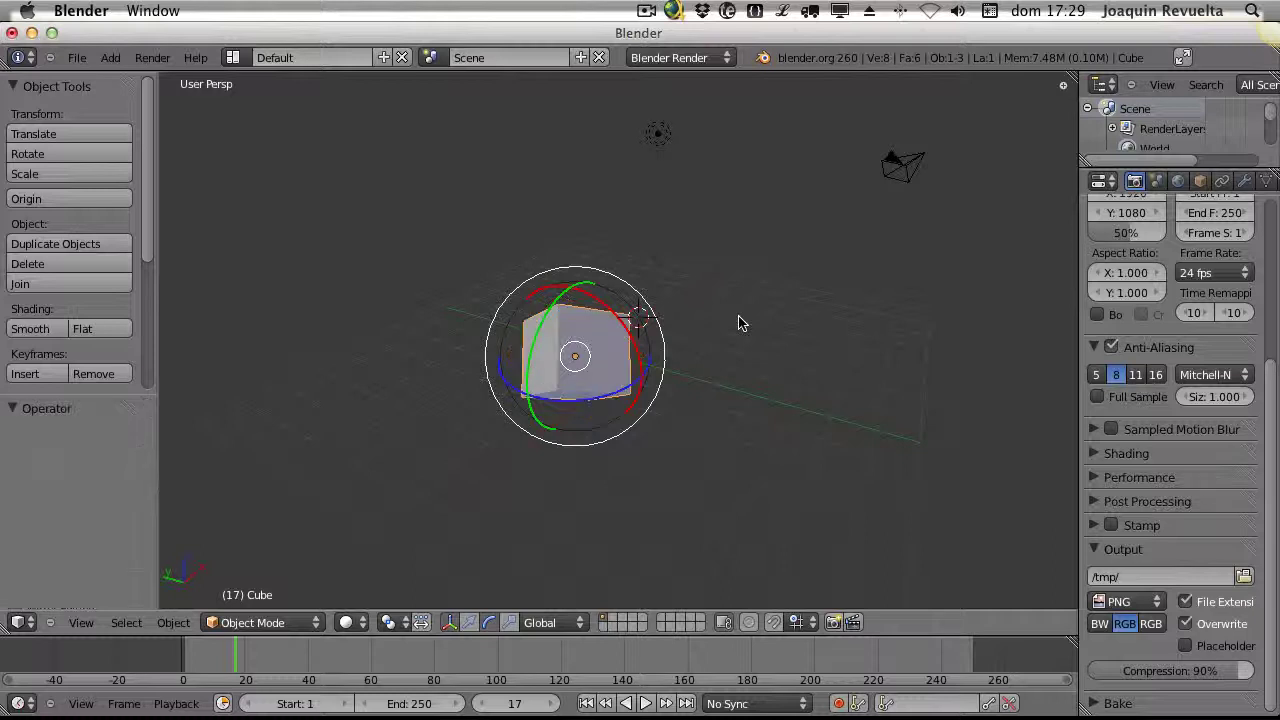
{"action": "key", "text": "ctrl+z"}
{"action": "key", "text": "ctrl+z"}
{"action": "key", "text": "ctrl+z"}
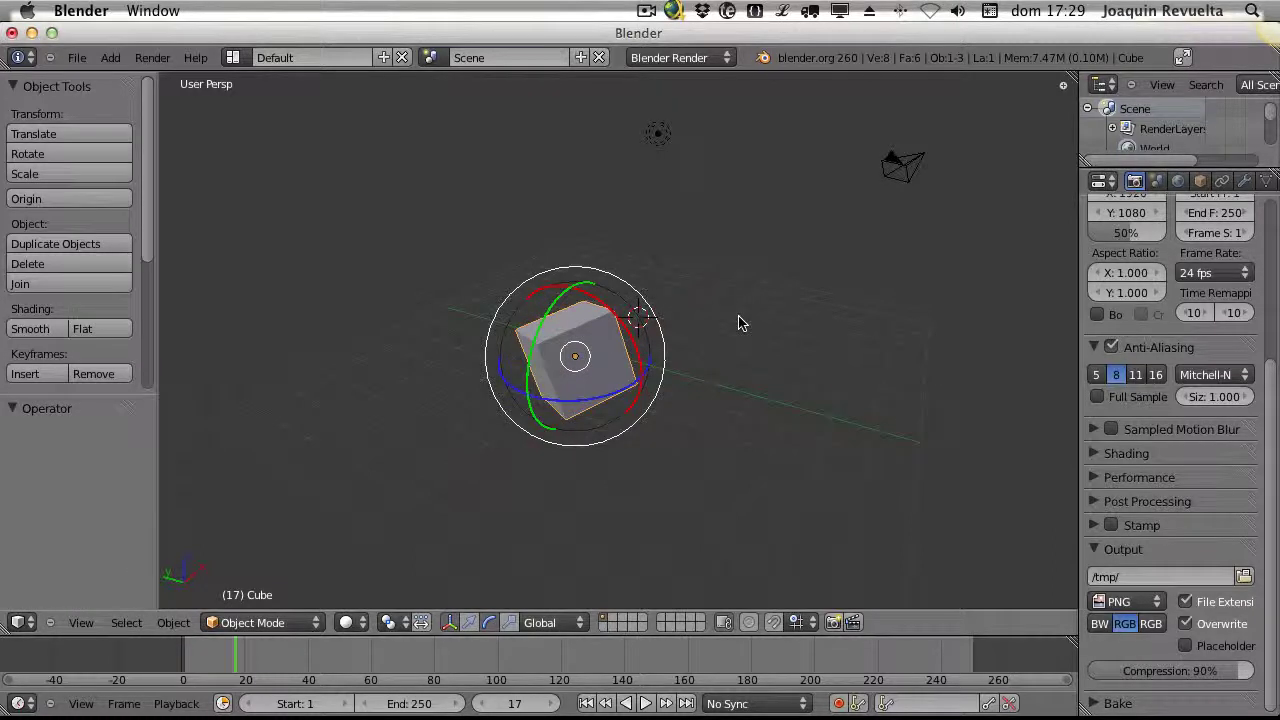
{"action": "key", "text": "ctrl+z"}
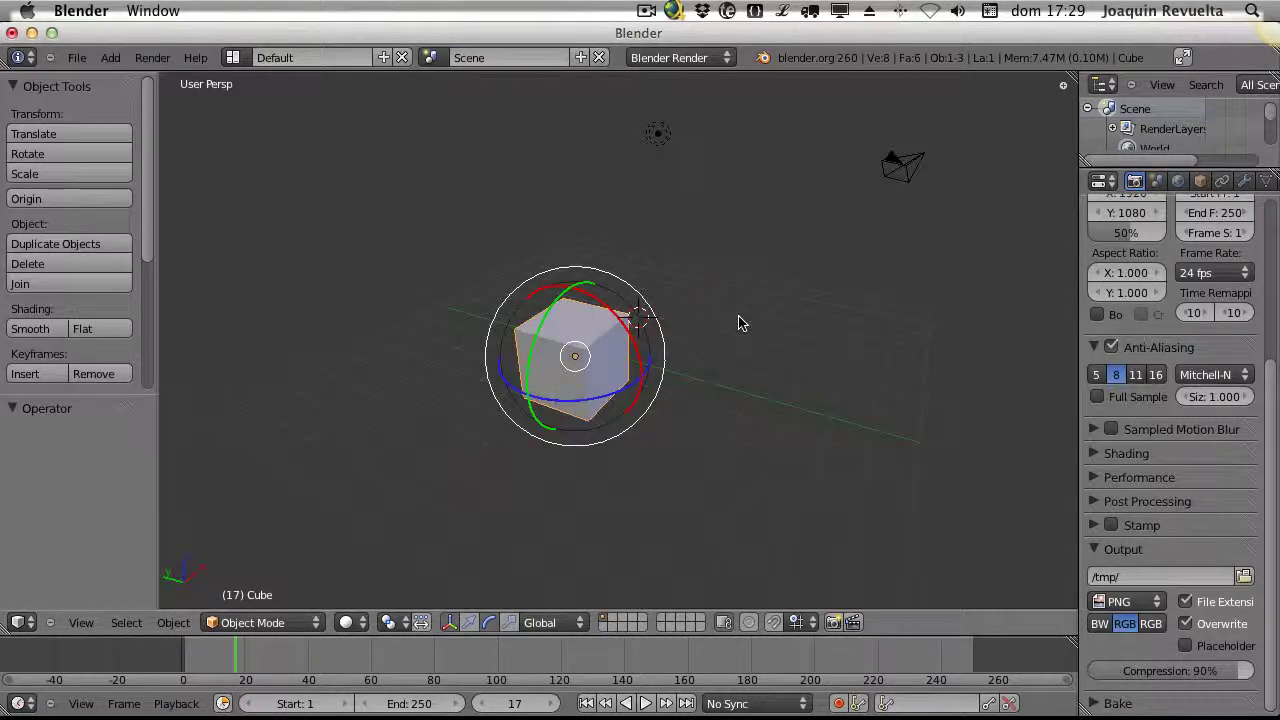
Place the 3D cursor beside the cube and use the scale manipulator to scale the cube by about 0.328 along Y and 3.024 along Z
{"action": "left_click", "coordinate": [723, 383]}
{"action": "left_click", "coordinate": [512, 623]}
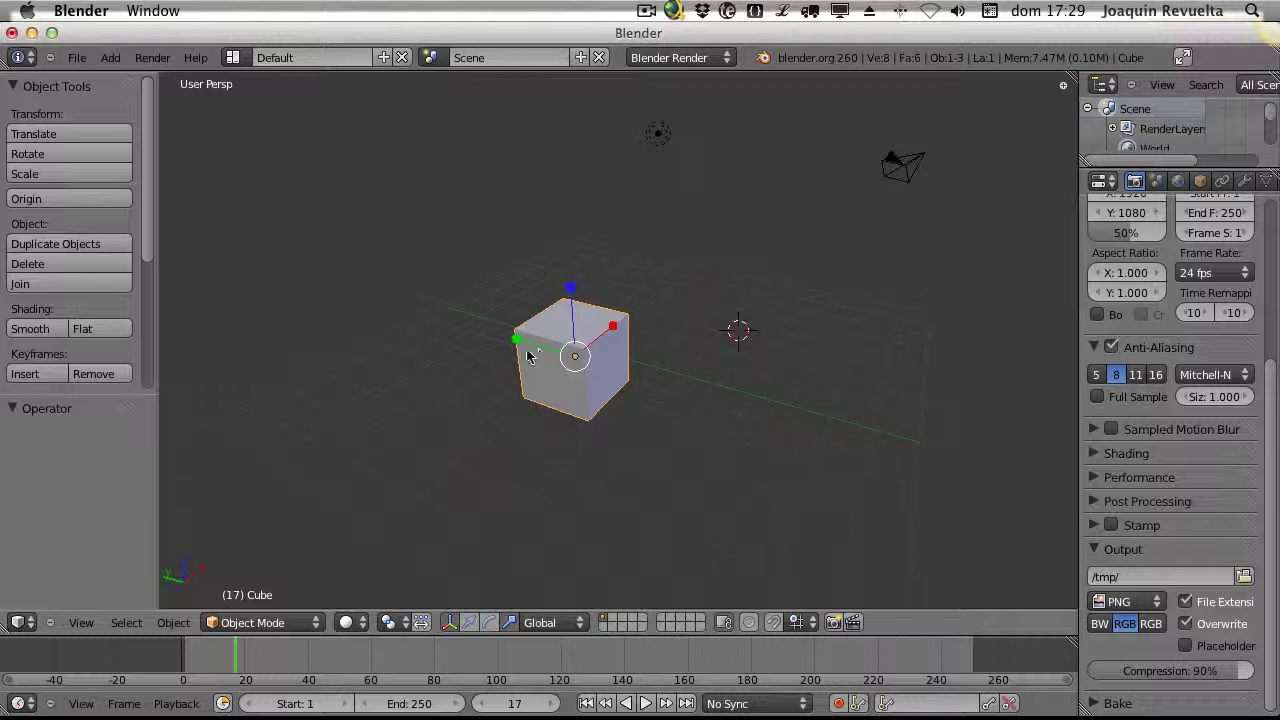
{"action": "left_click_drag", "start_coordinate": [517, 343], "coordinate": [559, 366]}
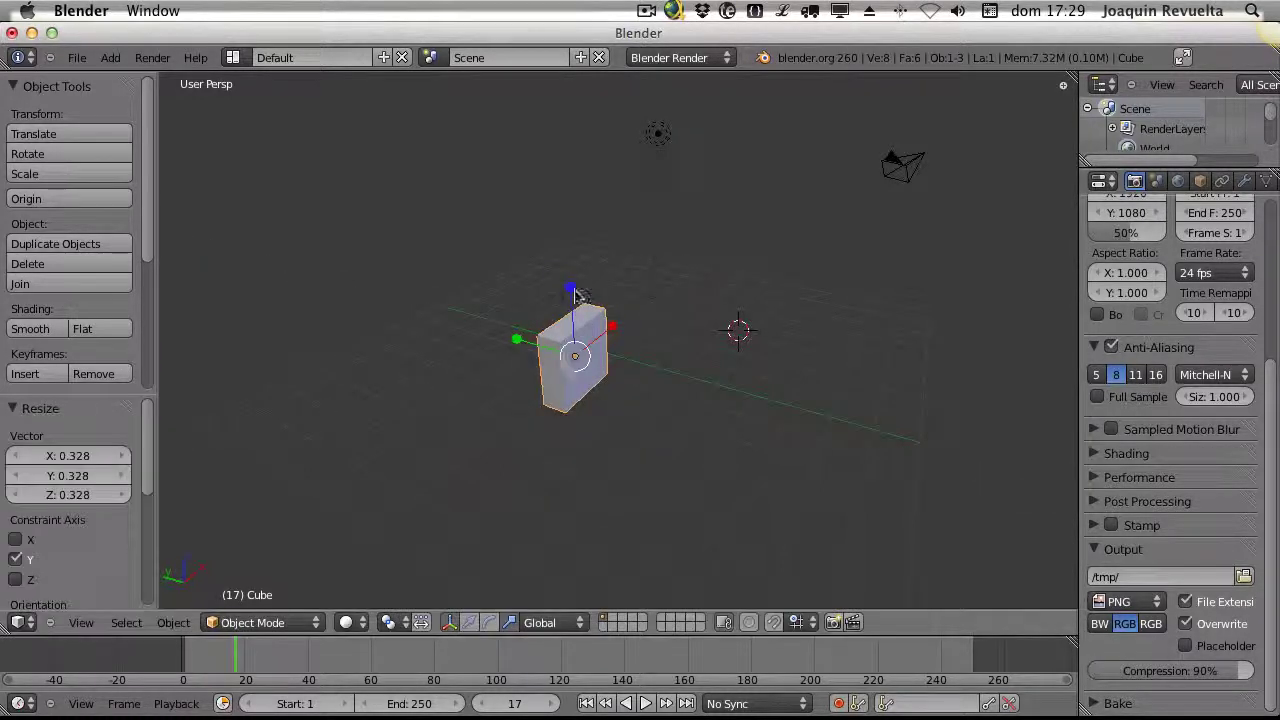
{"action": "left_click_drag", "start_coordinate": [570, 291], "coordinate": [572, 150]}
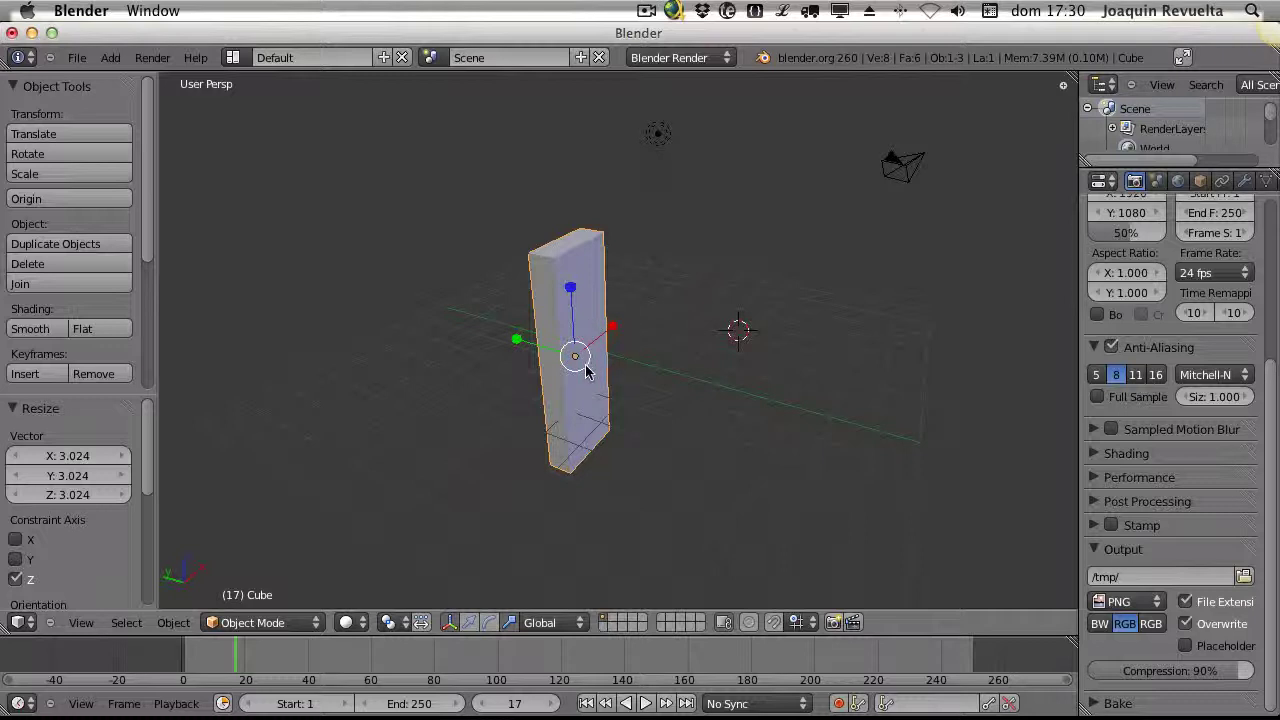
Resize the cube along X and Z with the scale manipulator, and widen it along Y by a factor of about 3.287
{"action": "left_click_drag", "start_coordinate": [614, 334], "coordinate": [829, 334]}
{"action": "left_click_drag", "start_coordinate": [570, 288], "coordinate": [393, 281]}
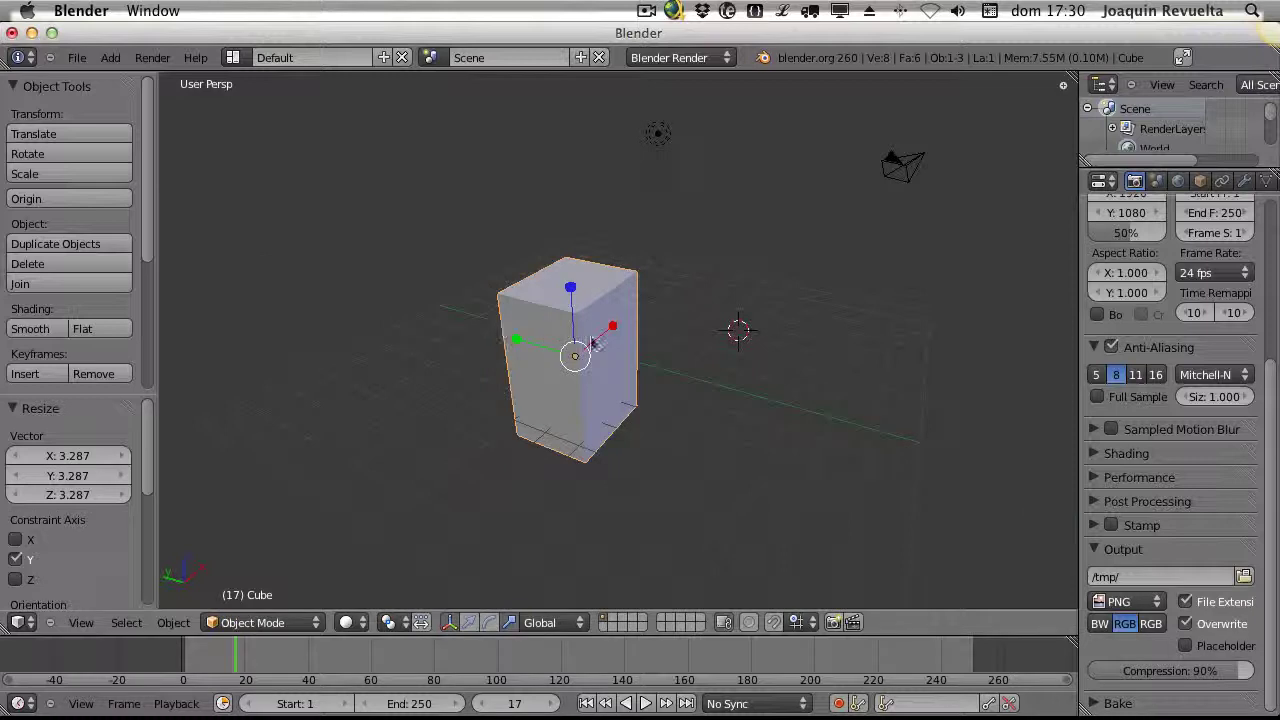
{"action": "left_click_drag", "start_coordinate": [517, 345], "coordinate": [438, 326]}
Scale the cube along X and by about 0.685 along Y, and shrink it uniformly by about 0.651
{"action": "left_click_drag", "start_coordinate": [613, 335], "coordinate": [642, 325]}
{"action": "left_click_drag", "start_coordinate": [517, 340], "coordinate": [530, 357]}
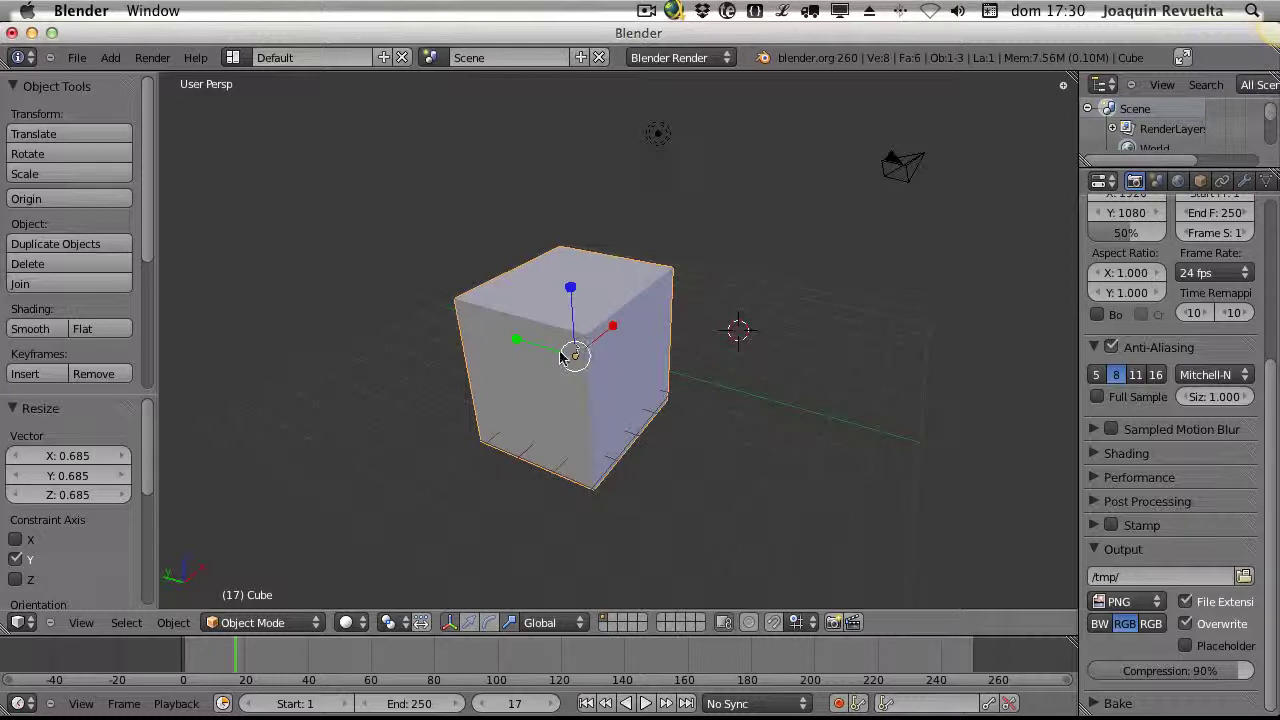
{"action": "mouse_move", "coordinate": [576, 376]}
{"action": "left_mouse_down"}
{"action": "mouse_move", "coordinate": [594, 394]}
{"action": "mouse_move", "coordinate": [548, 378]}
{"action": "mouse_move", "coordinate": [586, 409]}
{"action": "mouse_move", "coordinate": [582, 350]}
{"action": "mouse_move", "coordinate": [590, 374]}
{"action": "mouse_move", "coordinate": [586, 364]}
{"action": "left_mouse_up"}
{"action": "left_click", "coordinate": [586, 364]}
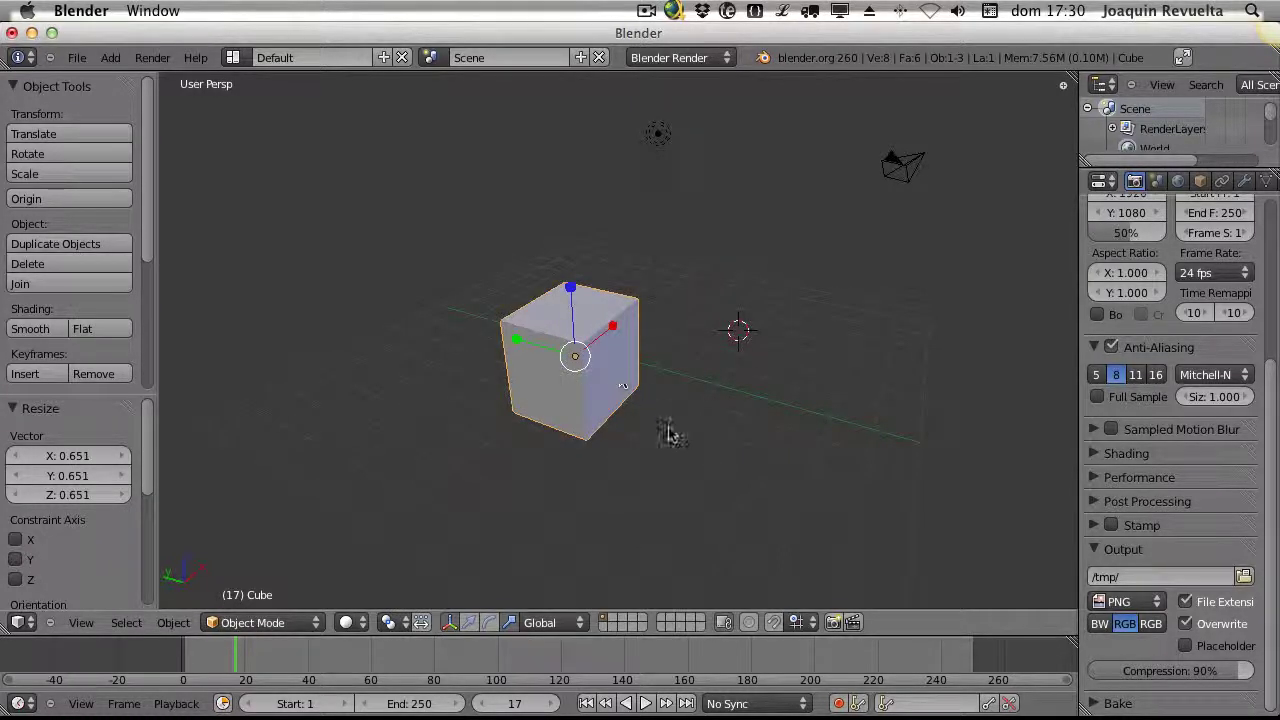
Return to the translate manipulator and move the cube about -0.287 along Y, 1.611 along X and -2.359 along Y
{"action": "left_click", "coordinate": [469, 622]}
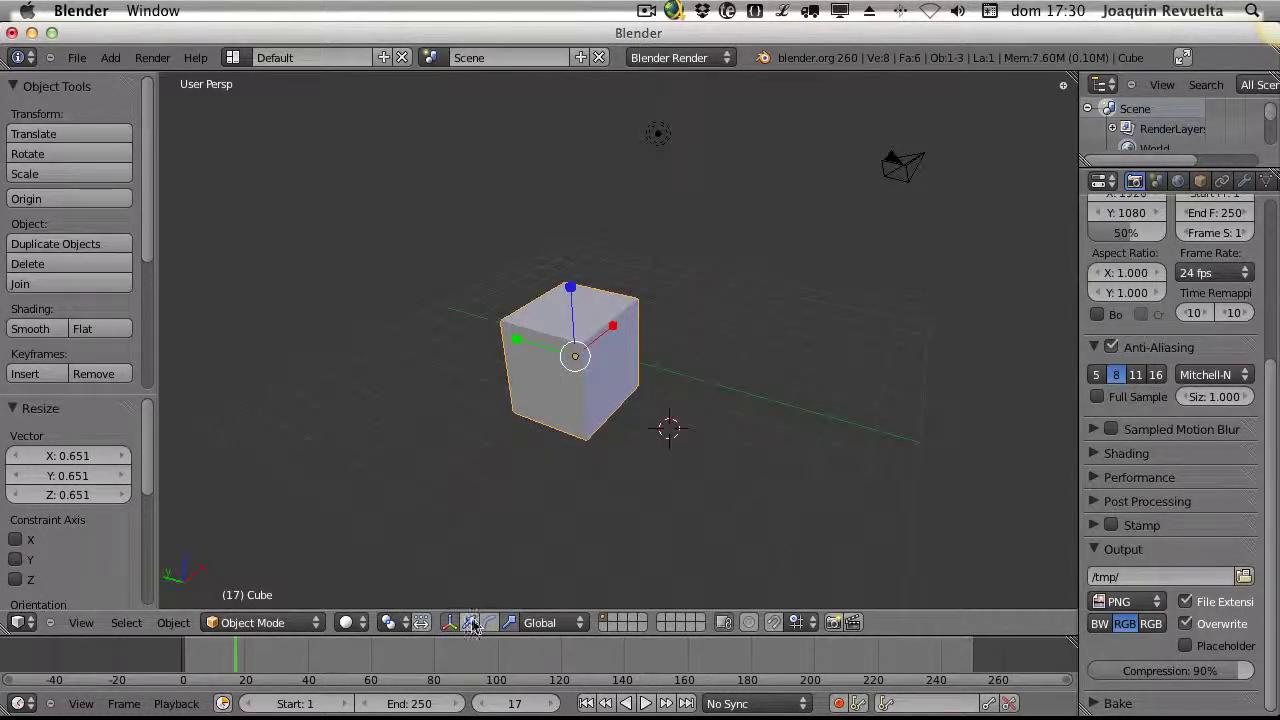
{"action": "mouse_move", "coordinate": [517, 345]}
{"action": "left_mouse_down"}
{"action": "mouse_move", "coordinate": [646, 386]}
{"action": "mouse_move", "coordinate": [522, 358]}
{"action": "left_mouse_up"}
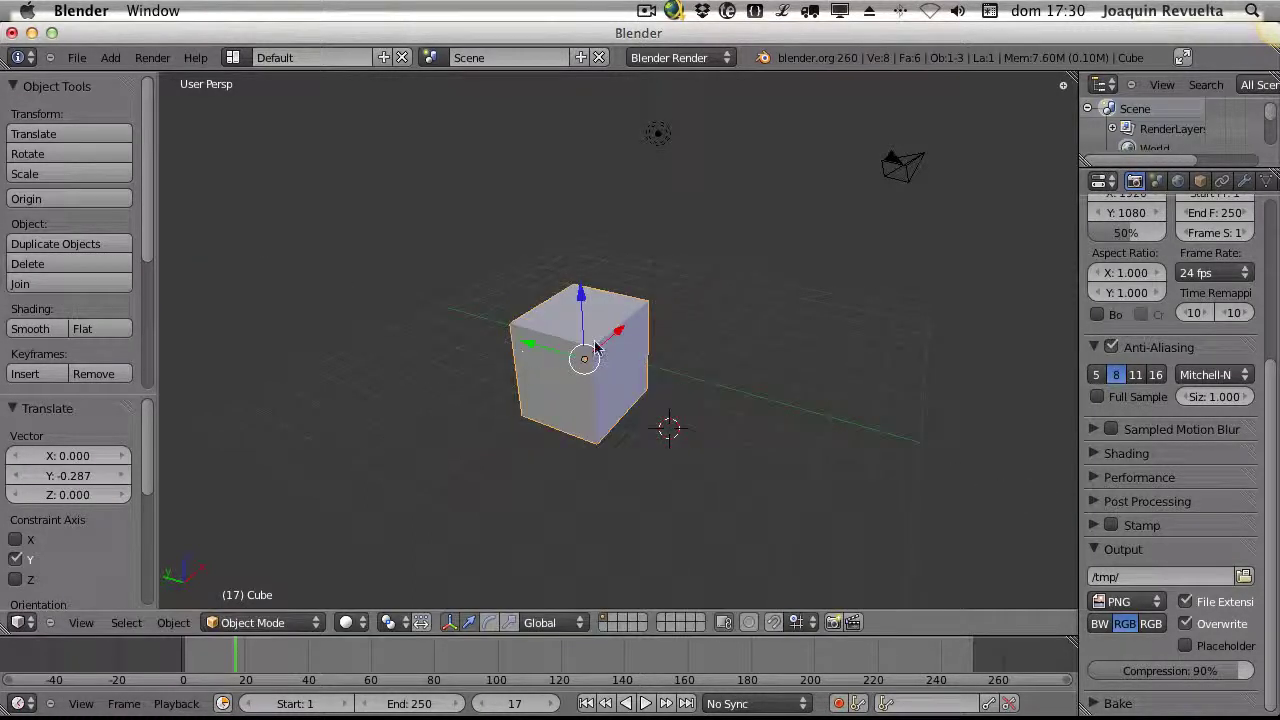
{"action": "left_click_drag", "start_coordinate": [615, 334], "coordinate": [590, 360]}
{"action": "left_click_drag", "start_coordinate": [508, 372], "coordinate": [580, 318]}
{"action": "right_click", "coordinate": [551, 334]}
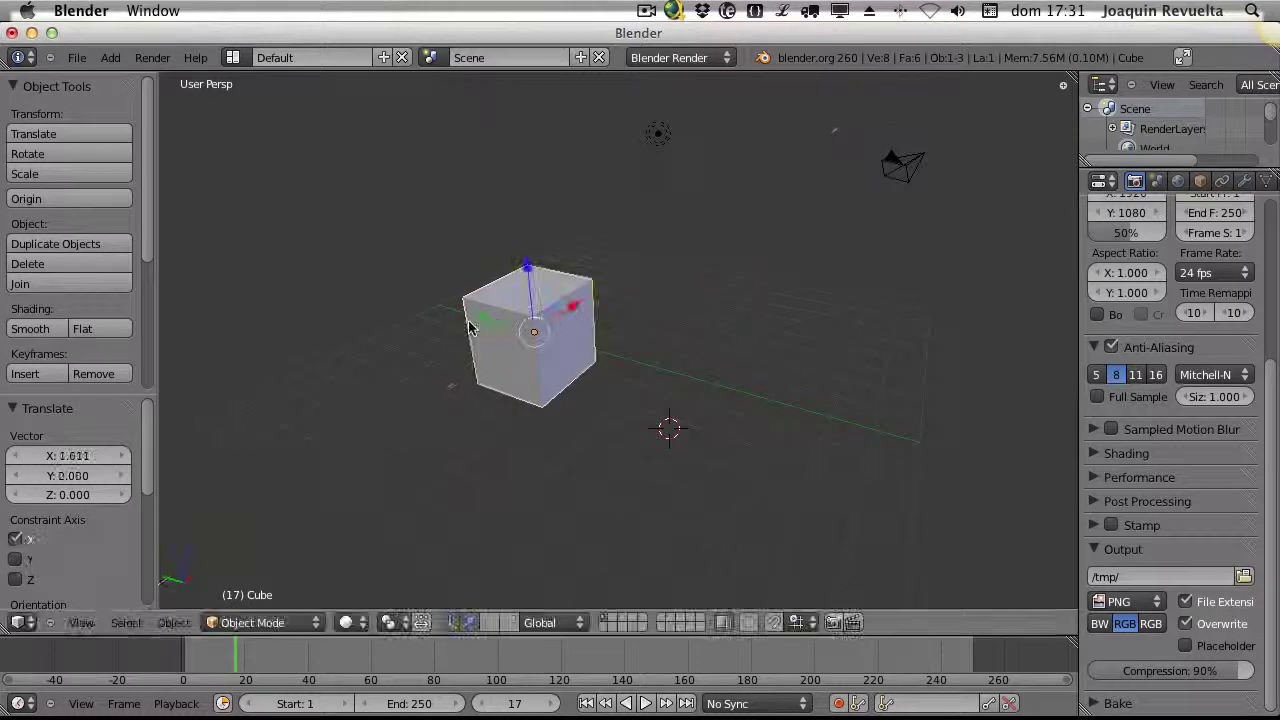
{"action": "left_click_drag", "start_coordinate": [476, 322], "coordinate": [520, 360]}
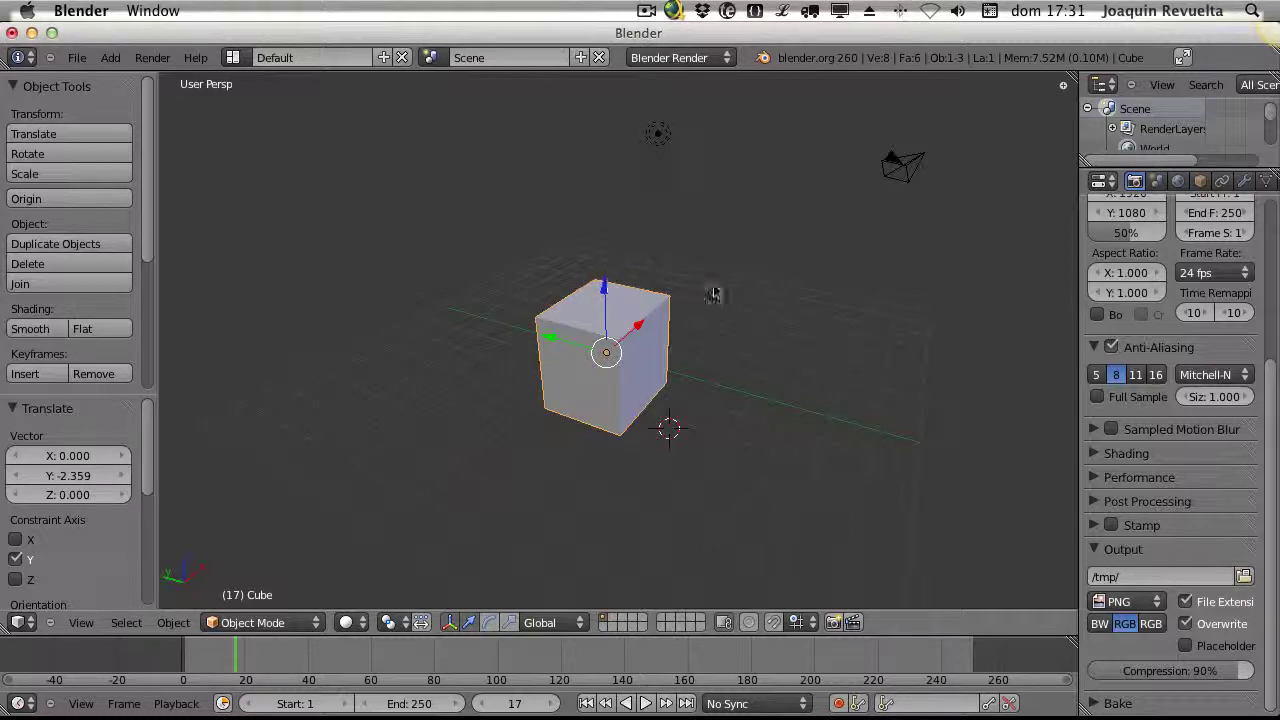
{"action": "key", "text": "ctrl+Up"}
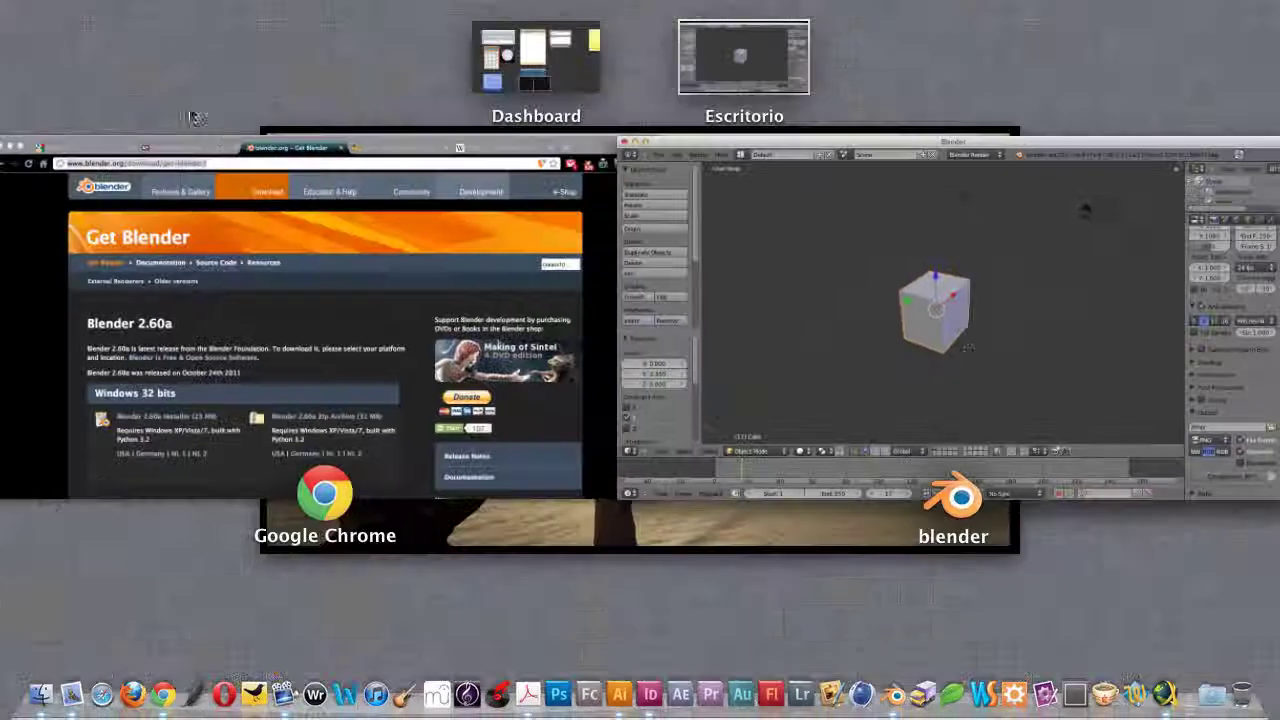
{"action": "left_click", "coordinate": [835, 233]}
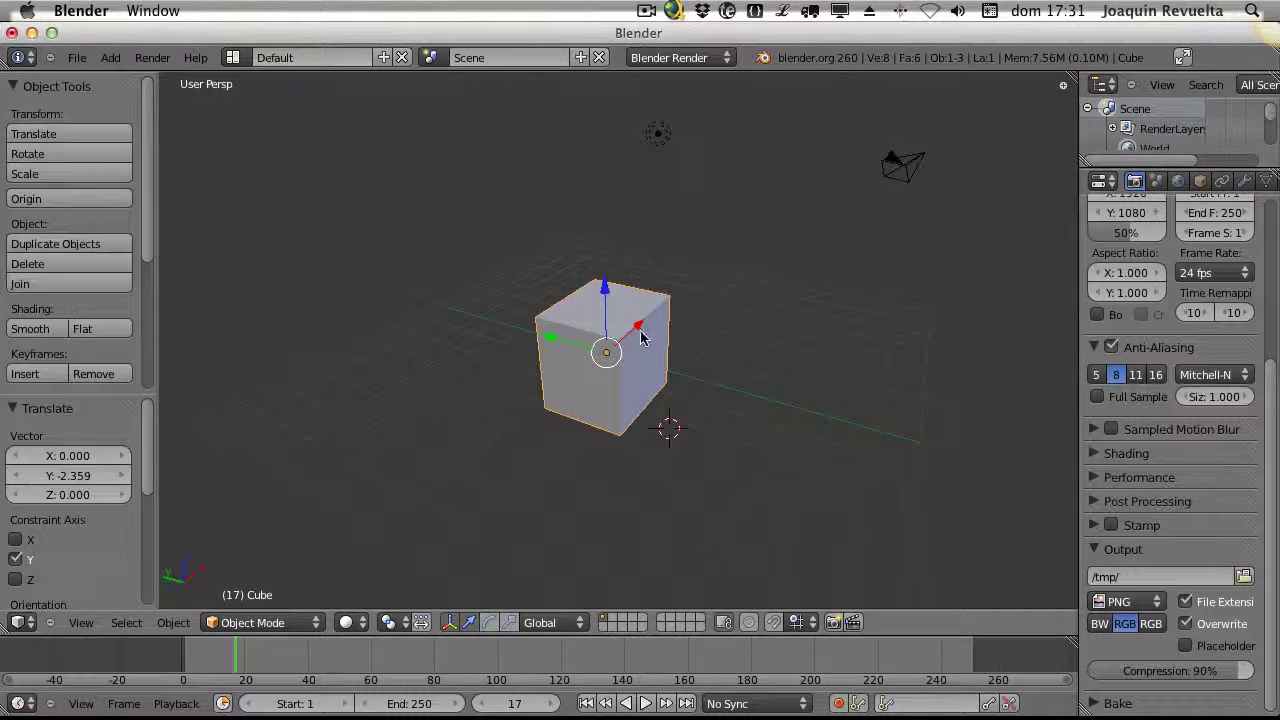
Move the cube about 2.276 along Y, then 2.704 and -1.317 along X with the translate manipulator
{"action": "left_click_drag", "start_coordinate": [550, 345], "coordinate": [481, 323]}
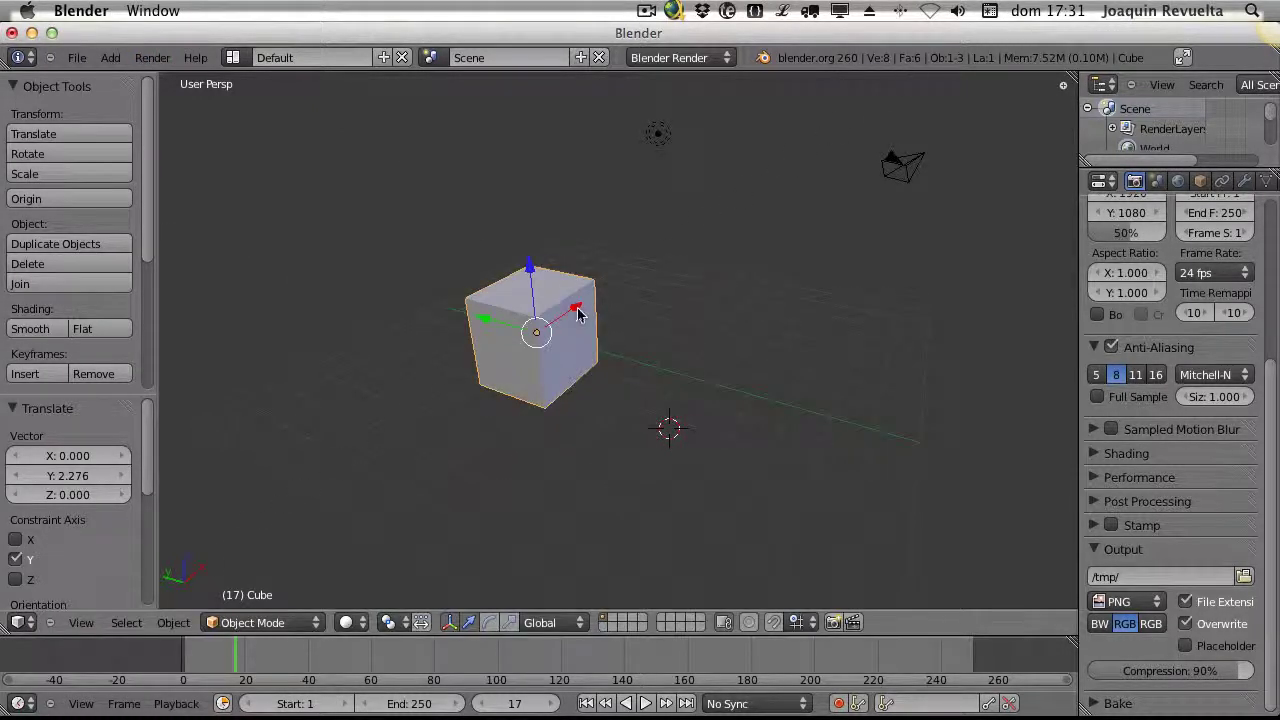
{"action": "left_click_drag", "start_coordinate": [577, 308], "coordinate": [549, 327]}
{"action": "left_click_drag", "start_coordinate": [455, 341], "coordinate": [672, 307]}
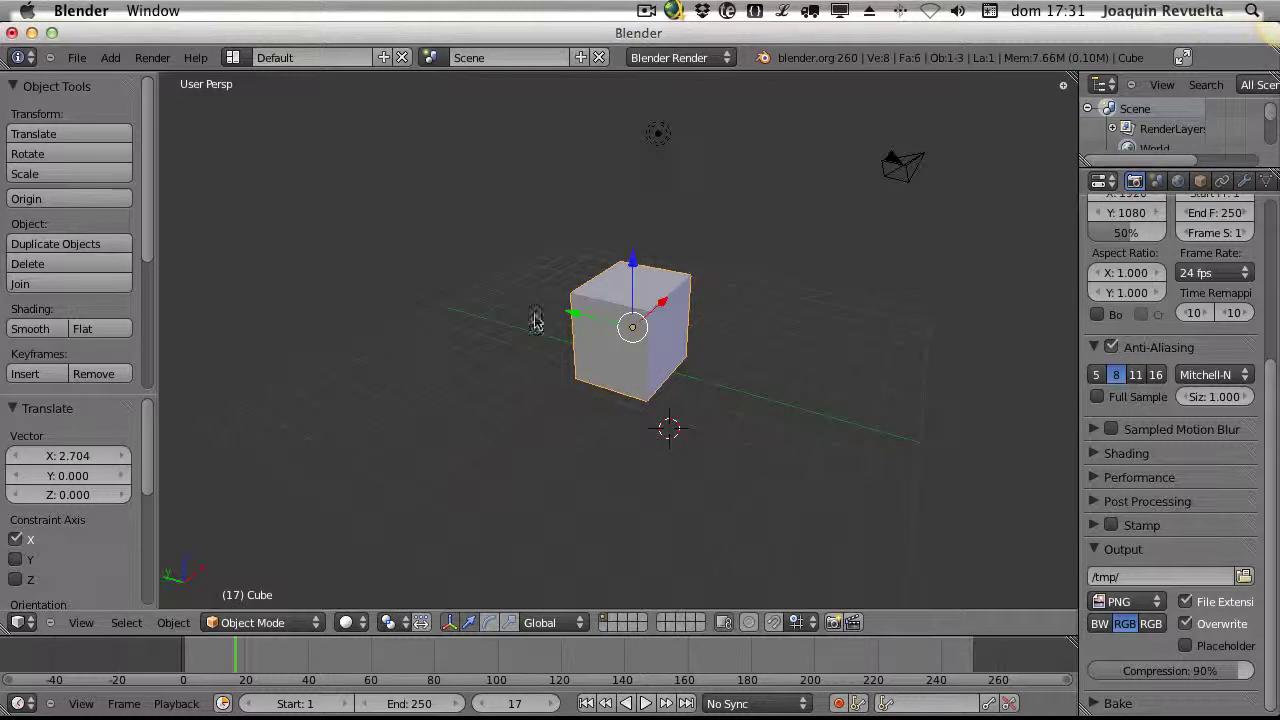
{"action": "left_click_drag", "start_coordinate": [660, 305], "coordinate": [623, 325]}
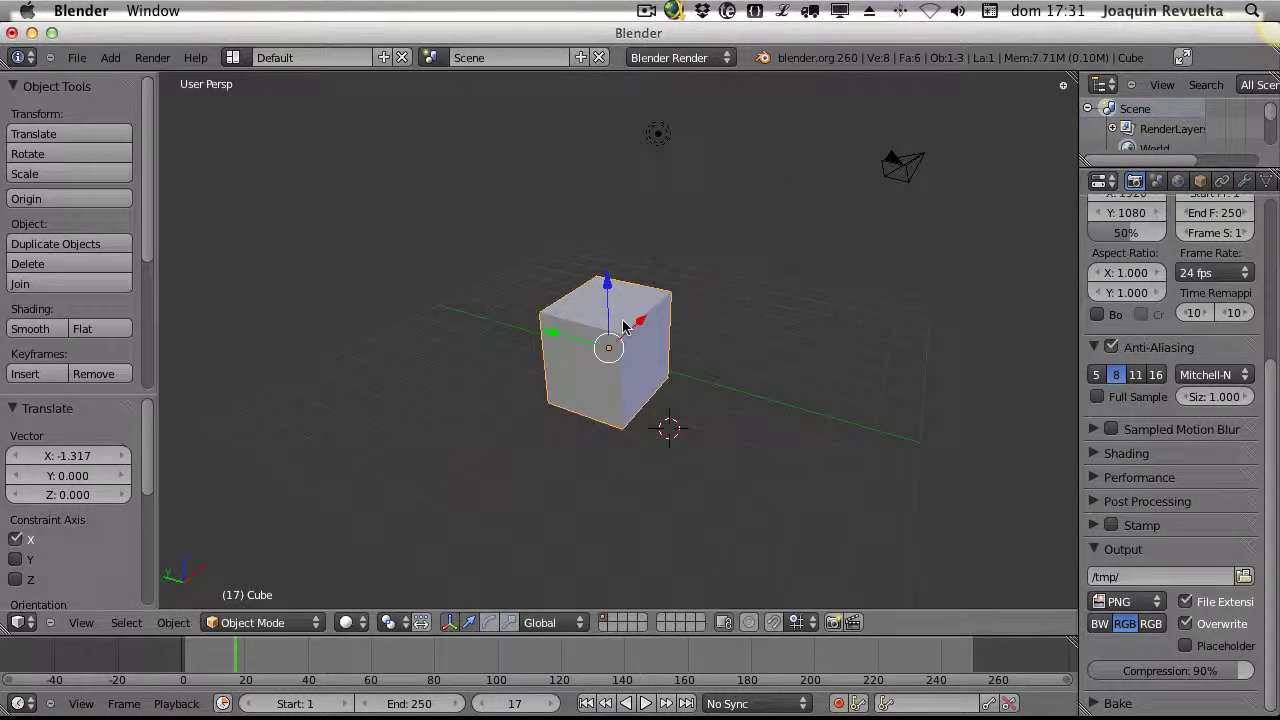
Render the current frame as an image and inspect the cube in the result at different magnifications
{"action": "left_click", "coordinate": [151, 60]}
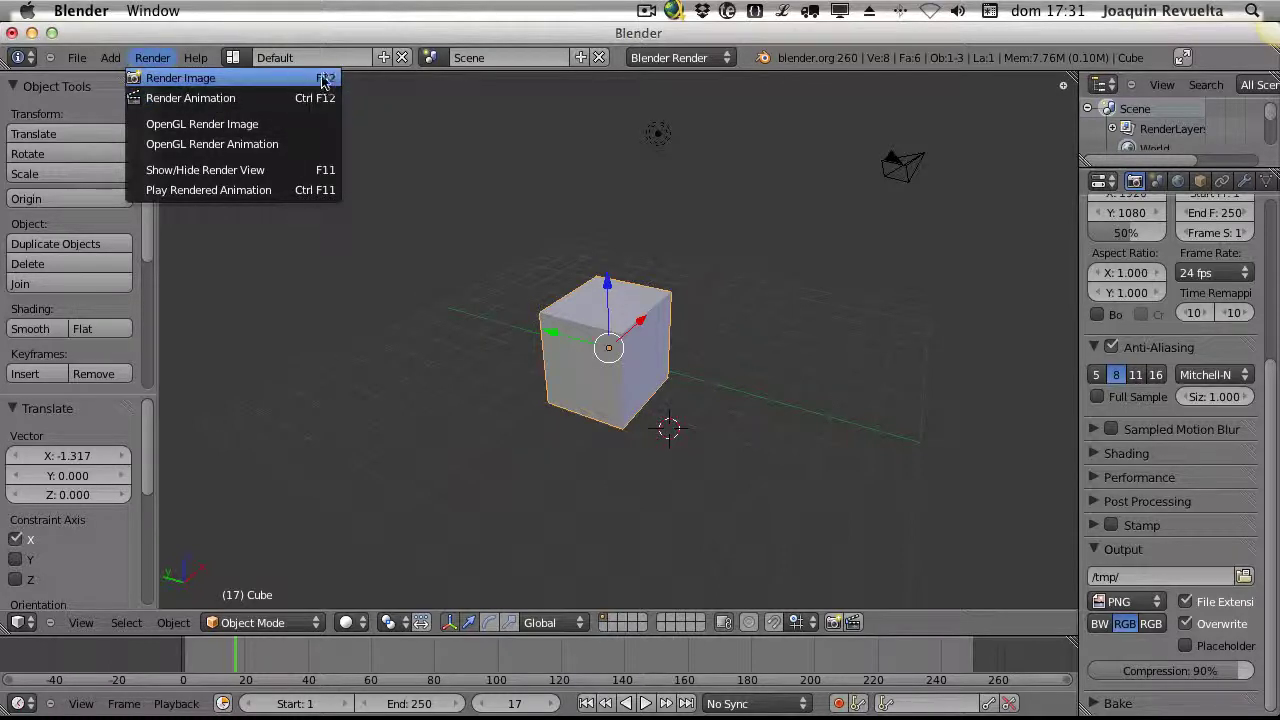
{"action": "left_click", "coordinate": [210, 80]}
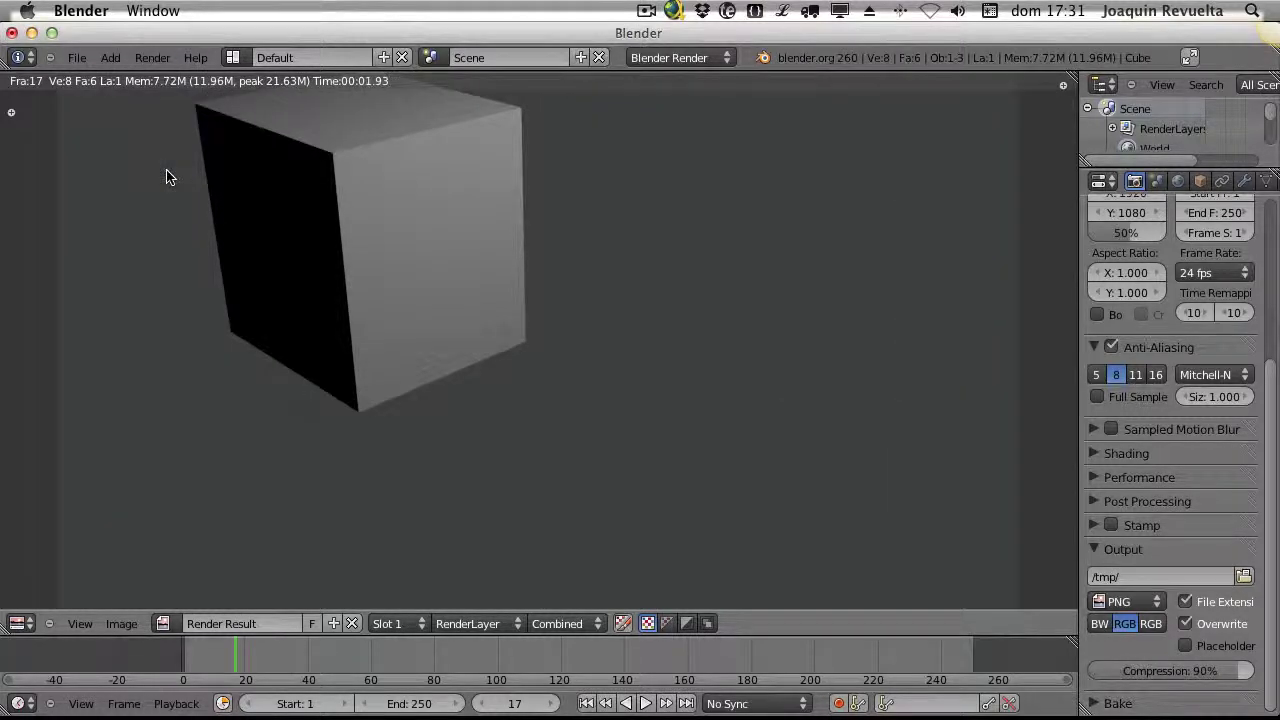
{"action": "scroll", "coordinate": [577, 254], "scroll_direction": "up", "scroll_amount": 1}
{"action": "scroll", "coordinate": [577, 254], "scroll_direction": "down", "scroll_amount": 4}
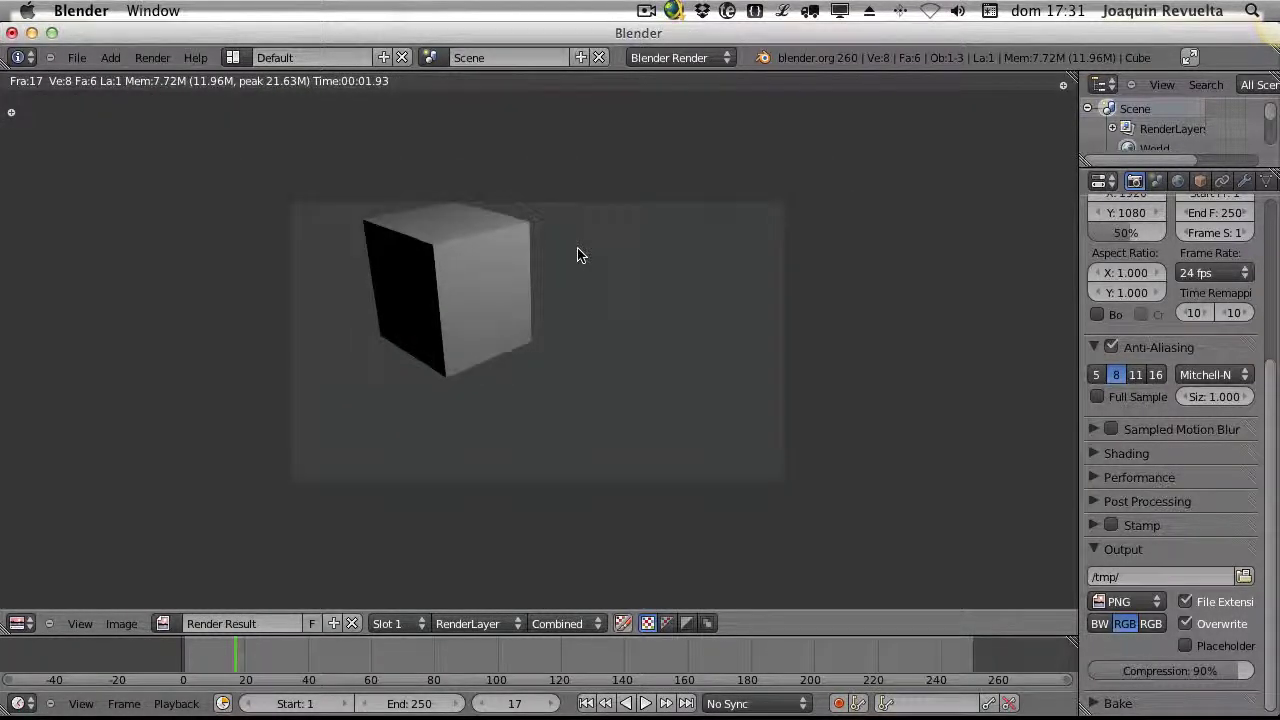
{"action": "scroll", "coordinate": [577, 254], "scroll_direction": "up", "scroll_amount": 3}
{"action": "scroll", "coordinate": [577, 254], "scroll_direction": "down", "scroll_amount": 3}
{"action": "left_click_drag", "start_coordinate": [520, 228], "coordinate": [660, 318]}
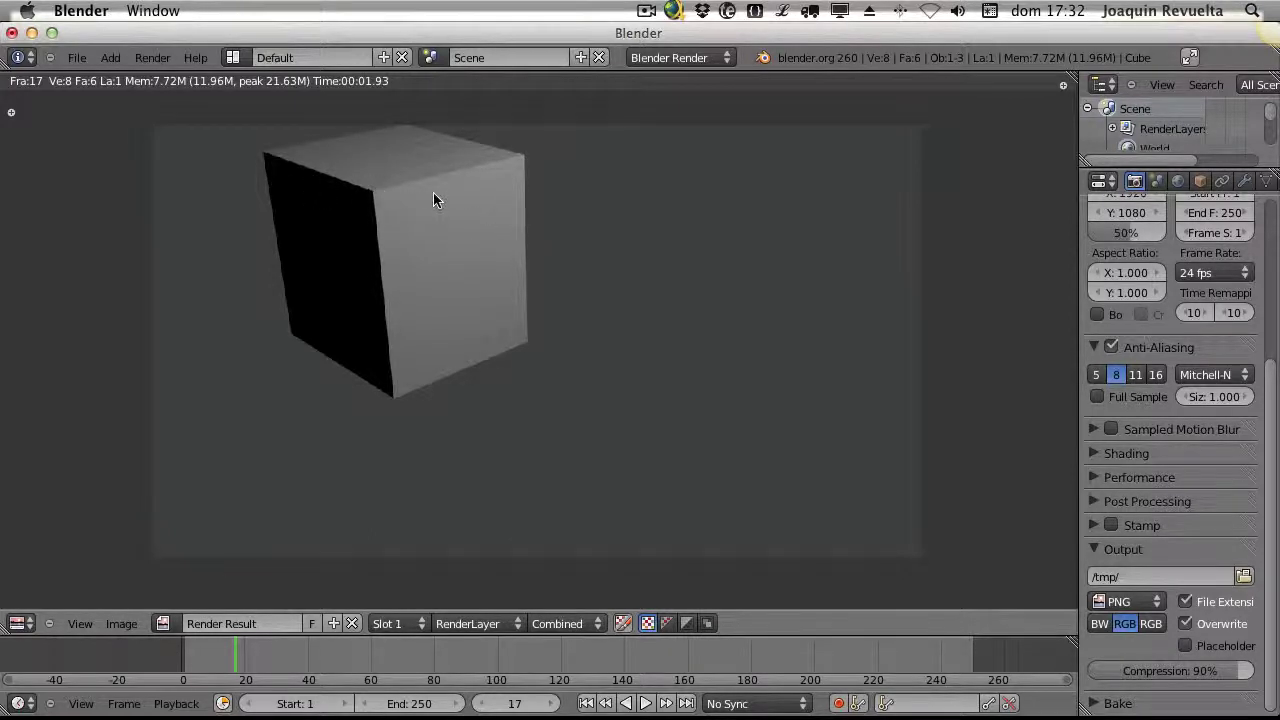
Hide the render view, render the image once more, and return to the 3D scene
{"action": "left_click", "coordinate": [152, 57]}
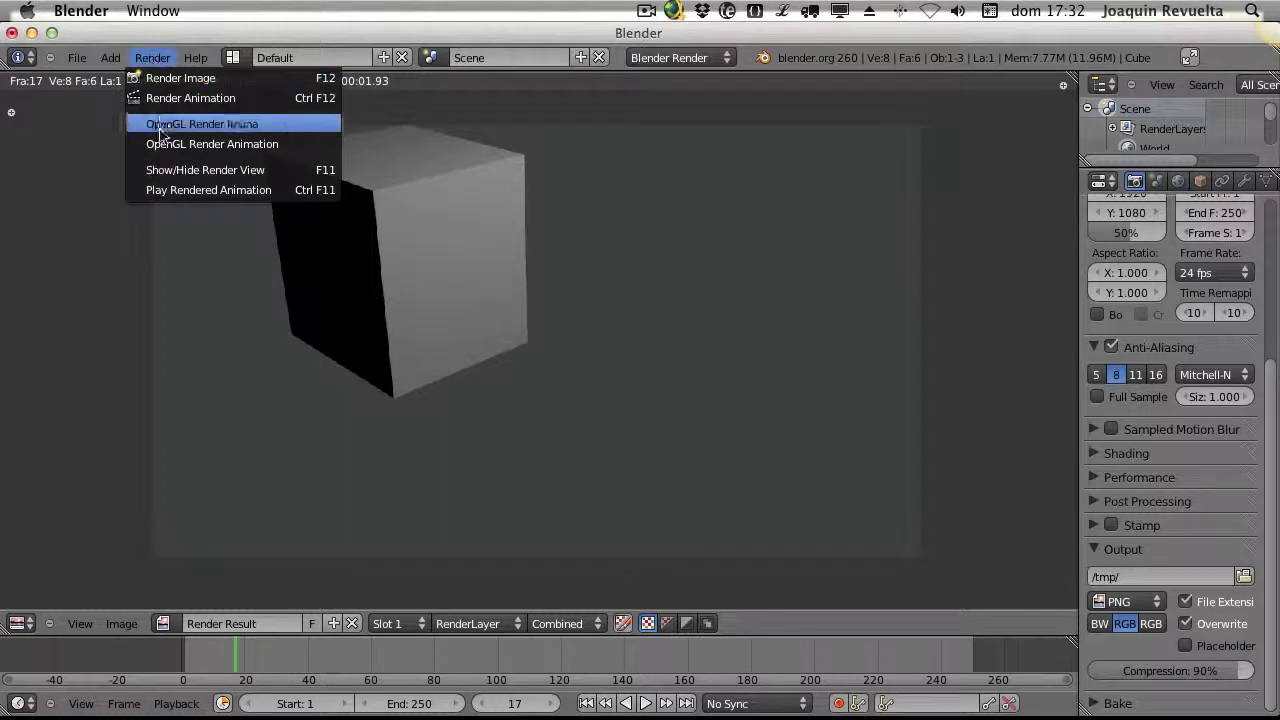
{"action": "left_click", "coordinate": [236, 172]}
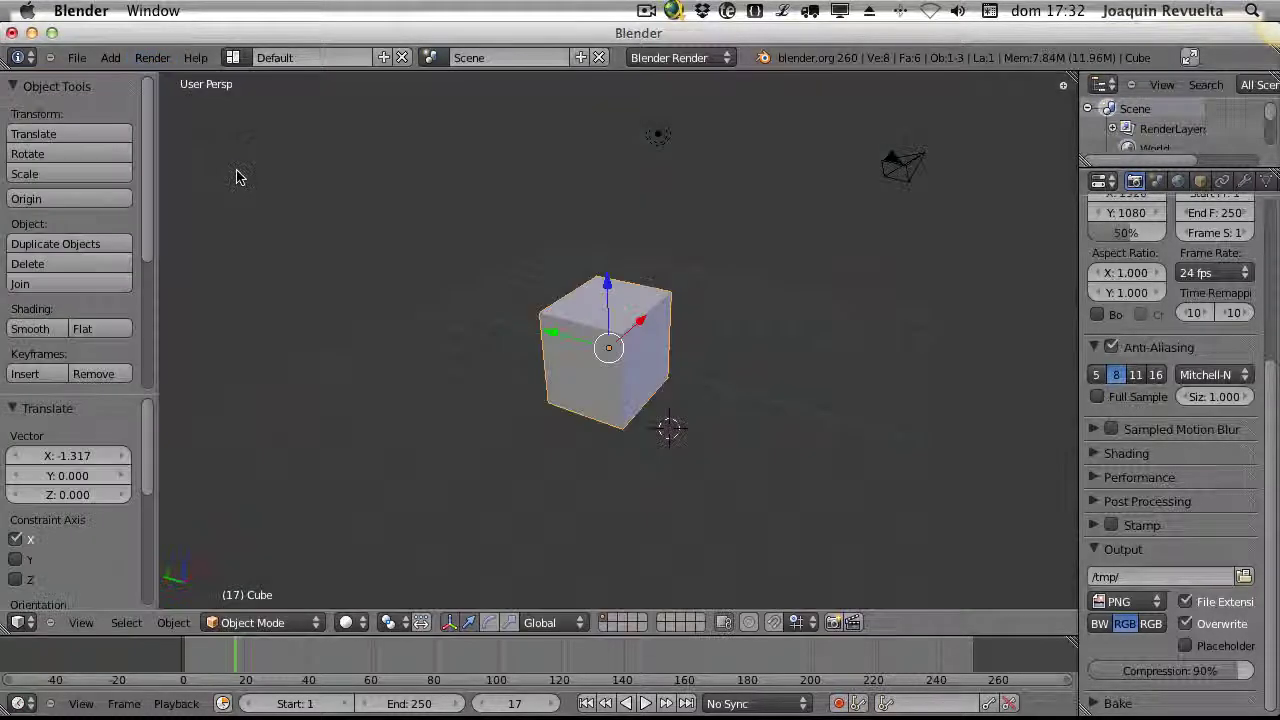
{"action": "left_click", "coordinate": [155, 58]}
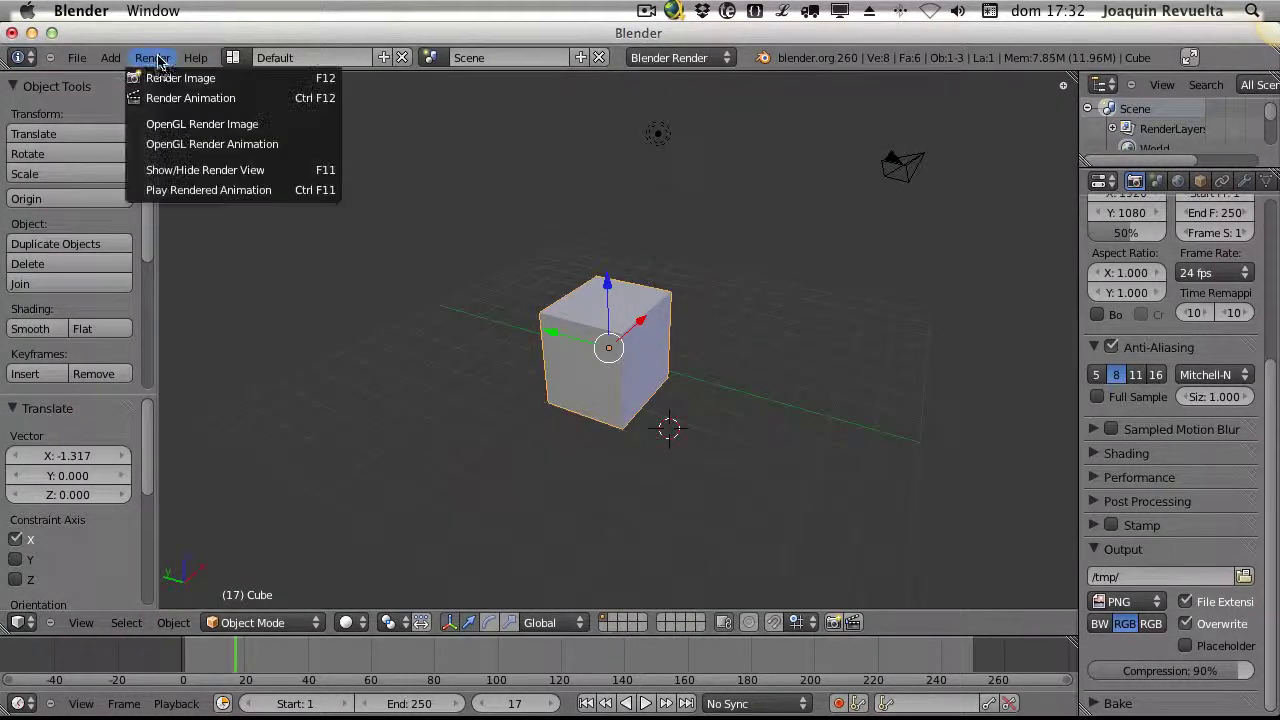
{"action": "left_click", "coordinate": [165, 78]}
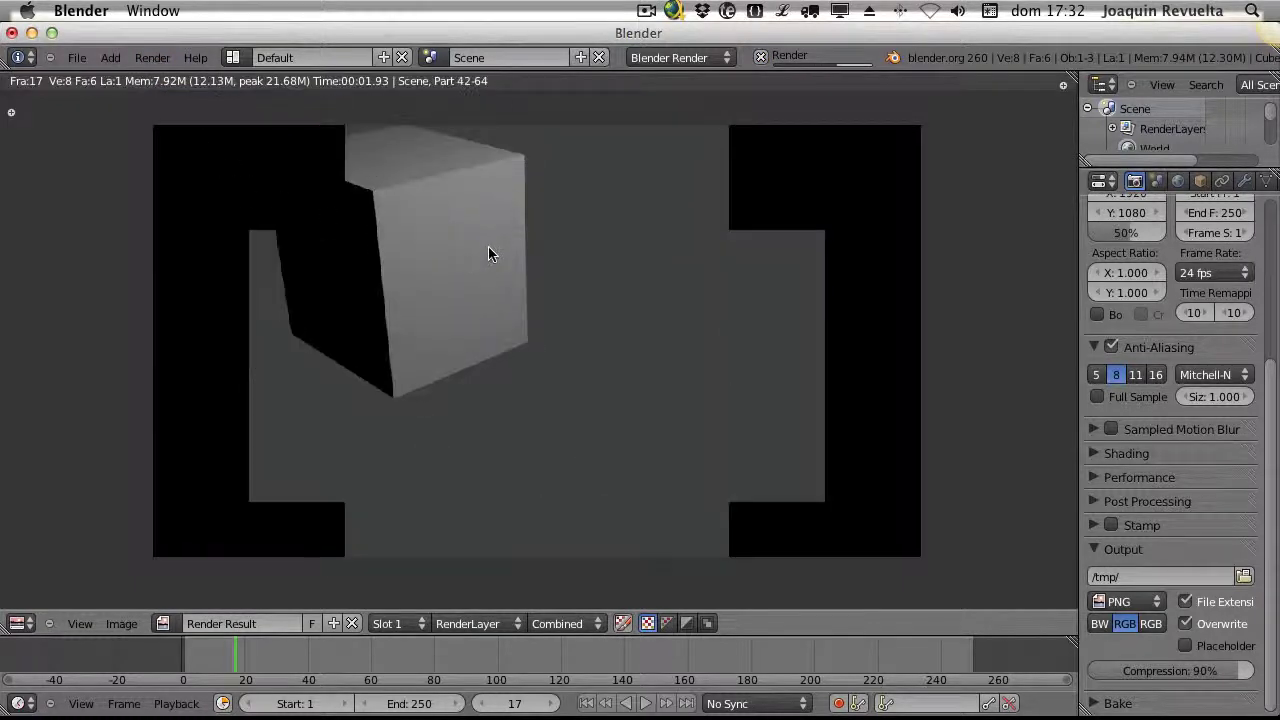
{"action": "left_click", "coordinate": [143, 61]}
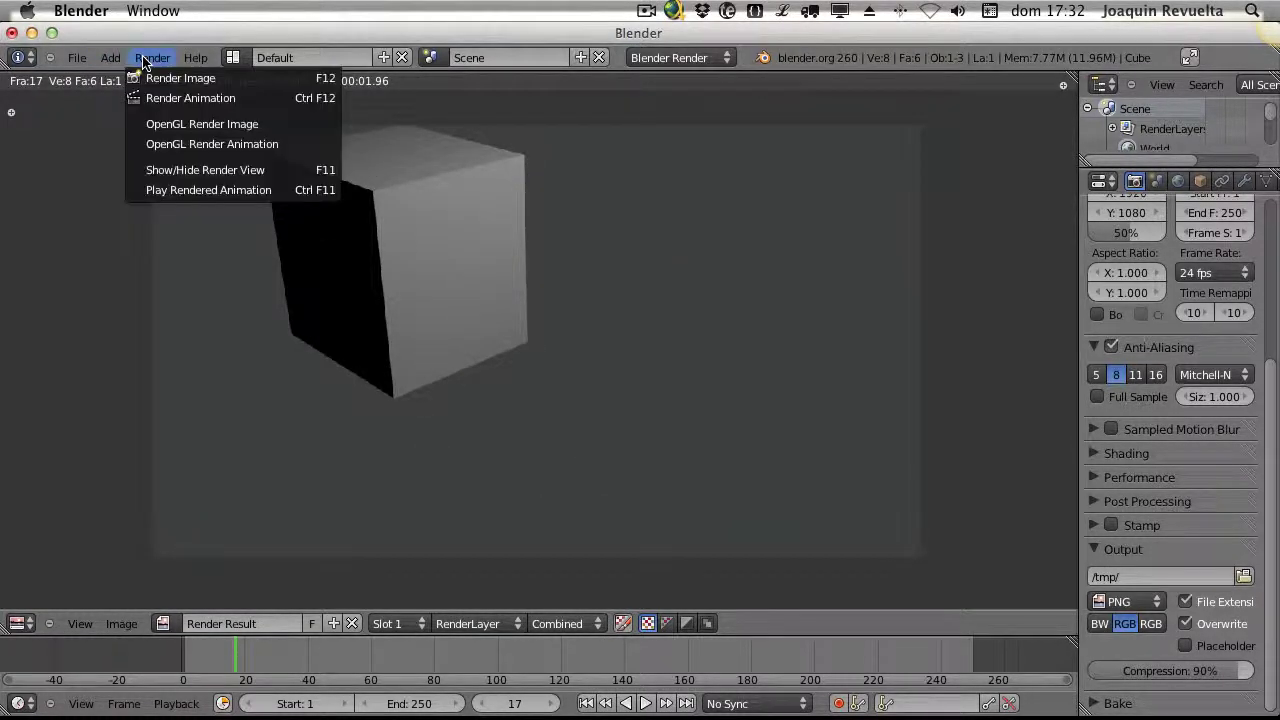
{"action": "left_click", "coordinate": [185, 170]}
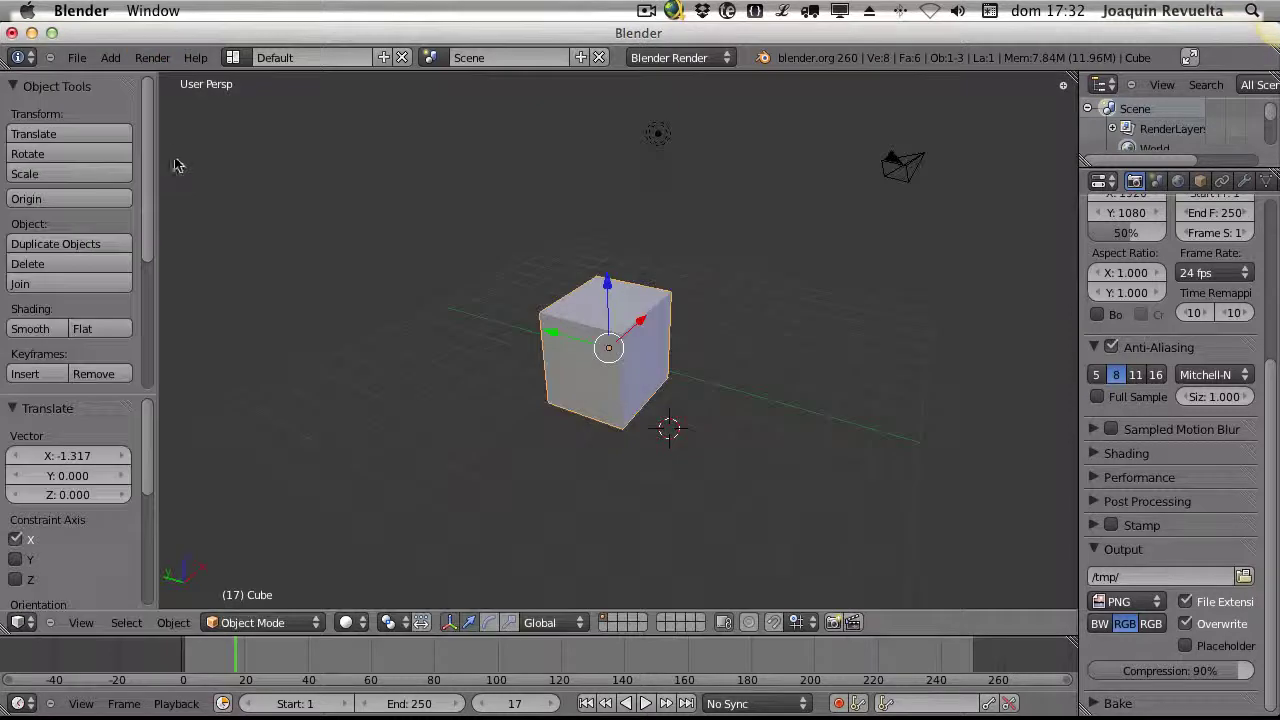
Select the camera and look through it, then select the cube and move it within the frame, ending with about -0.627 along Y
{"action": "right_click", "coordinate": [916, 164]}
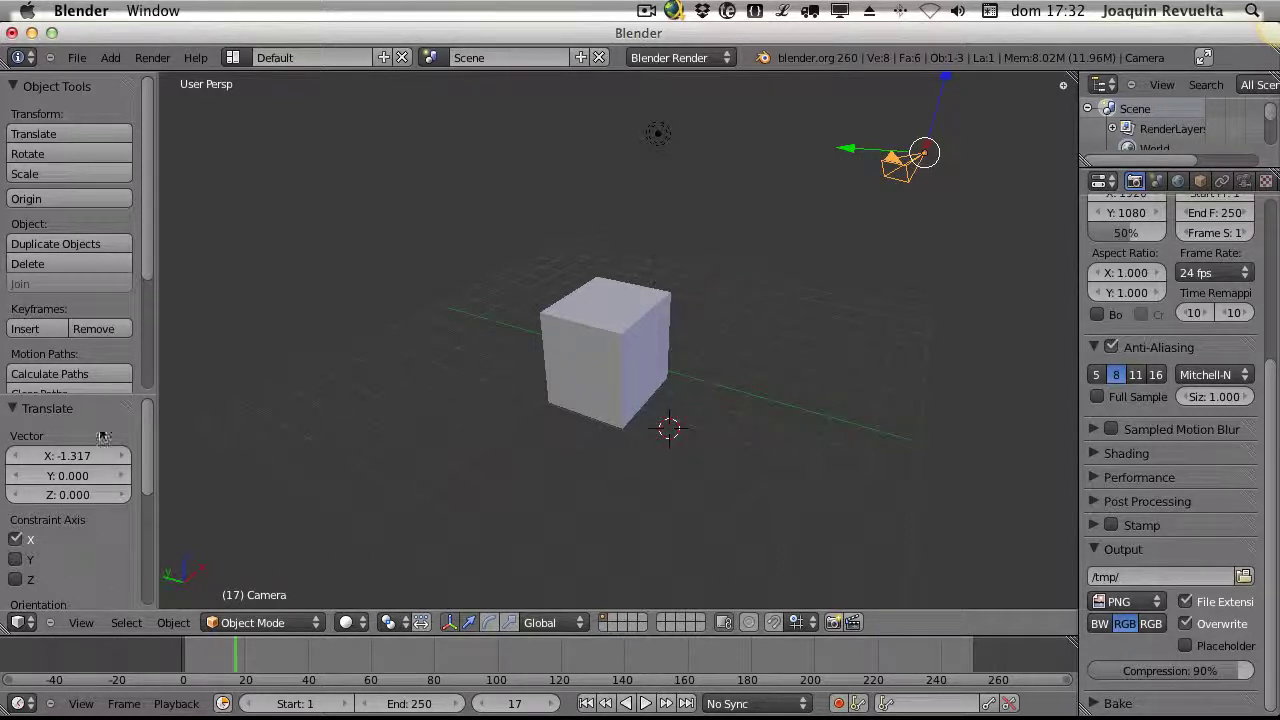
{"action": "left_click", "coordinate": [82, 622]}
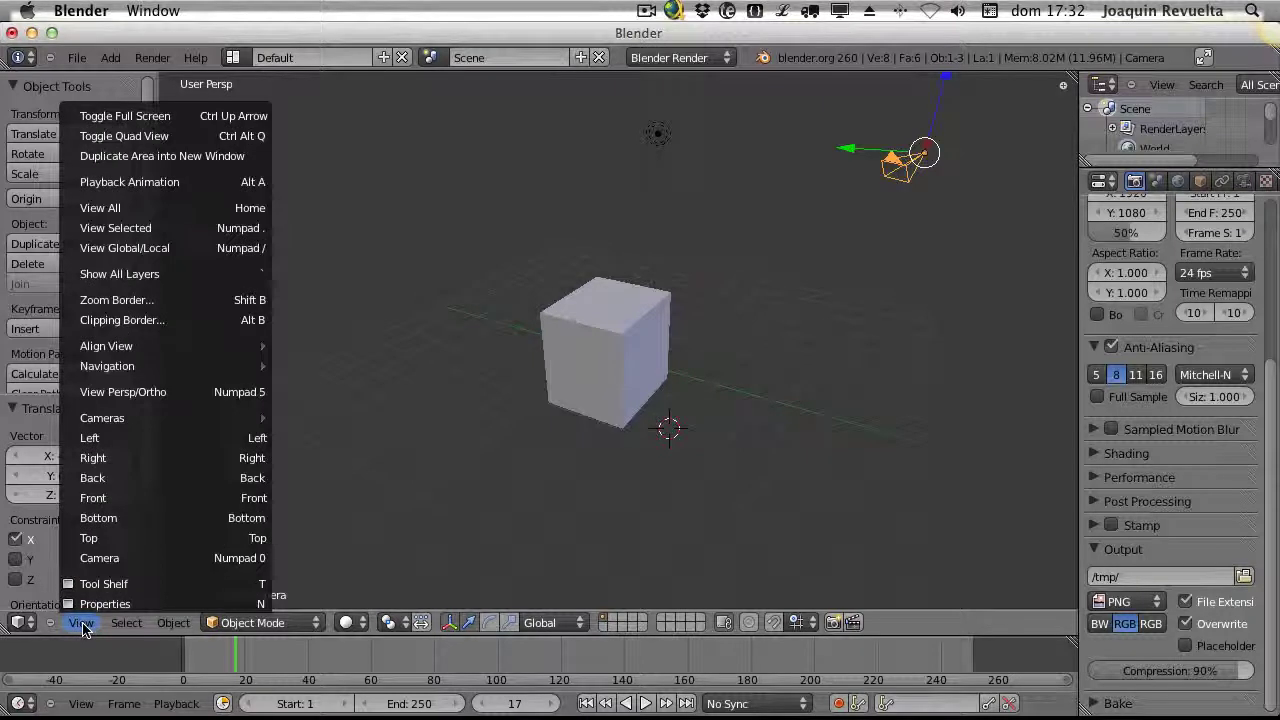
{"action": "left_click", "coordinate": [130, 559]}
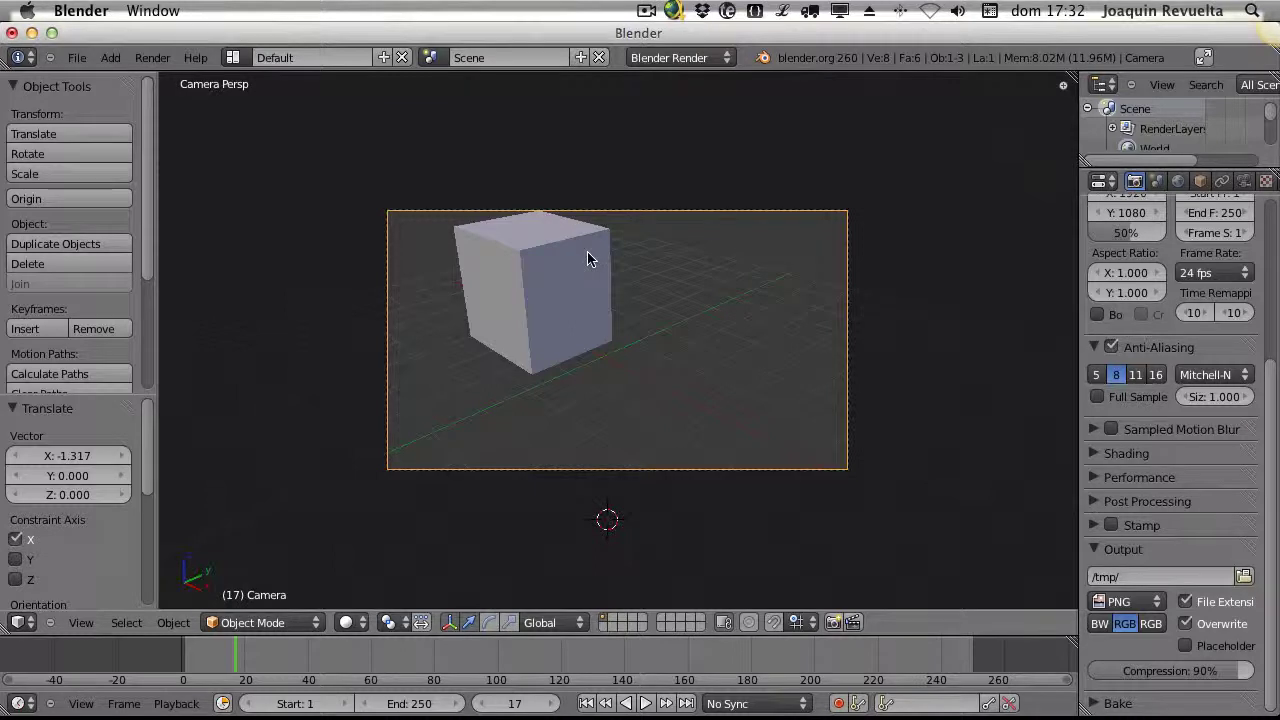
{"action": "right_click", "coordinate": [556, 271]}
{"action": "left_click_drag", "start_coordinate": [572, 314], "coordinate": [405, 475]}
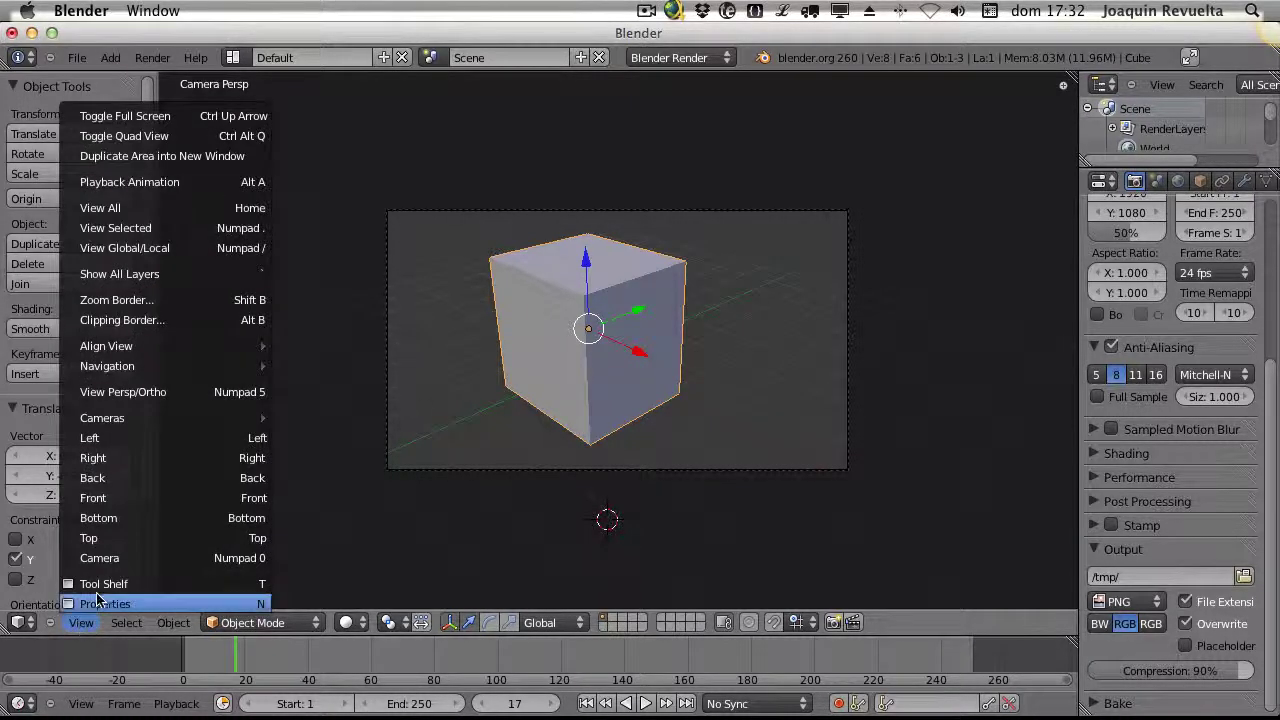
Look at the scene from the top, bottom, front and right, and return to the camera view
{"action": "left_click", "coordinate": [115, 545]}
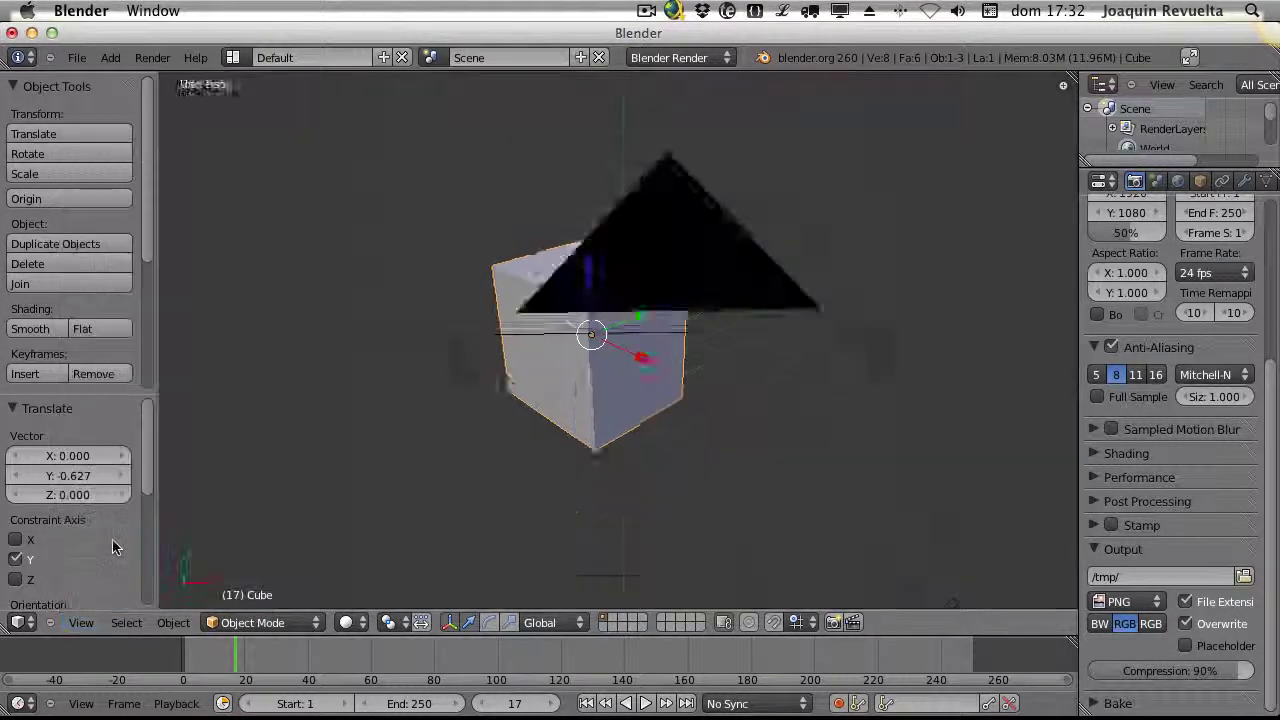
{"action": "left_click", "coordinate": [82, 623]}
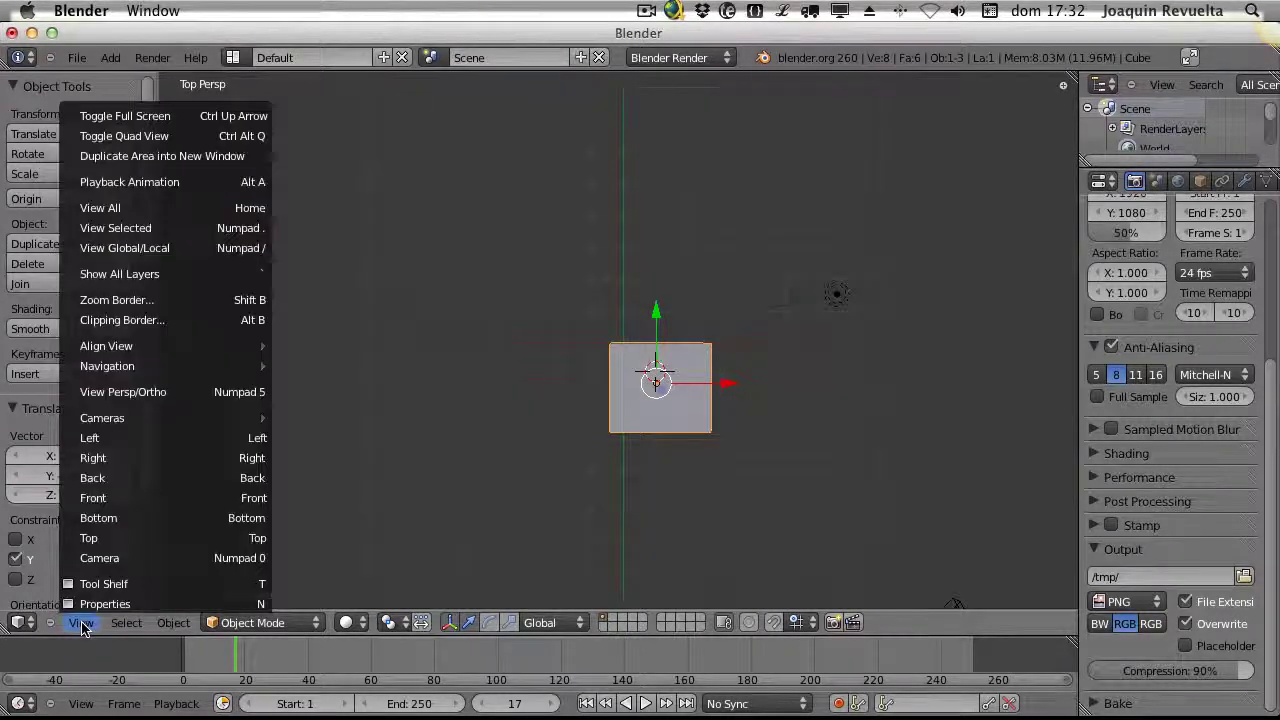
{"action": "left_click", "coordinate": [110, 523]}
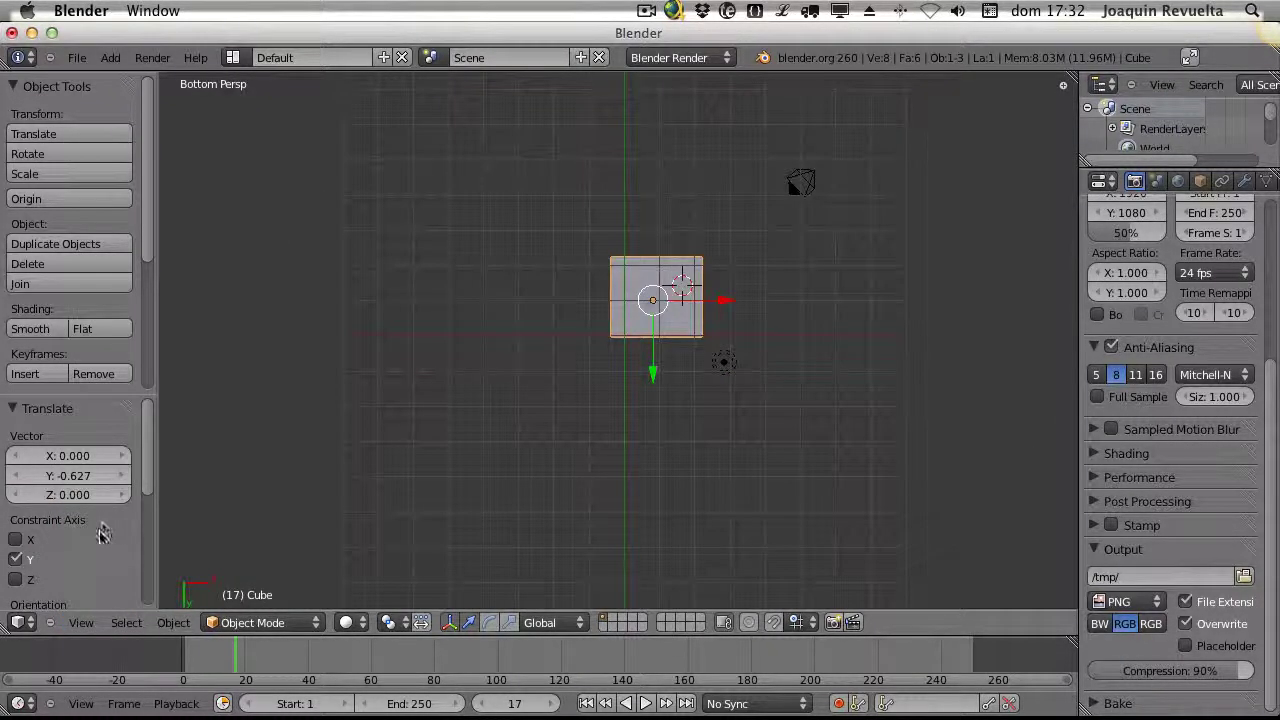
{"action": "left_click", "coordinate": [82, 623]}
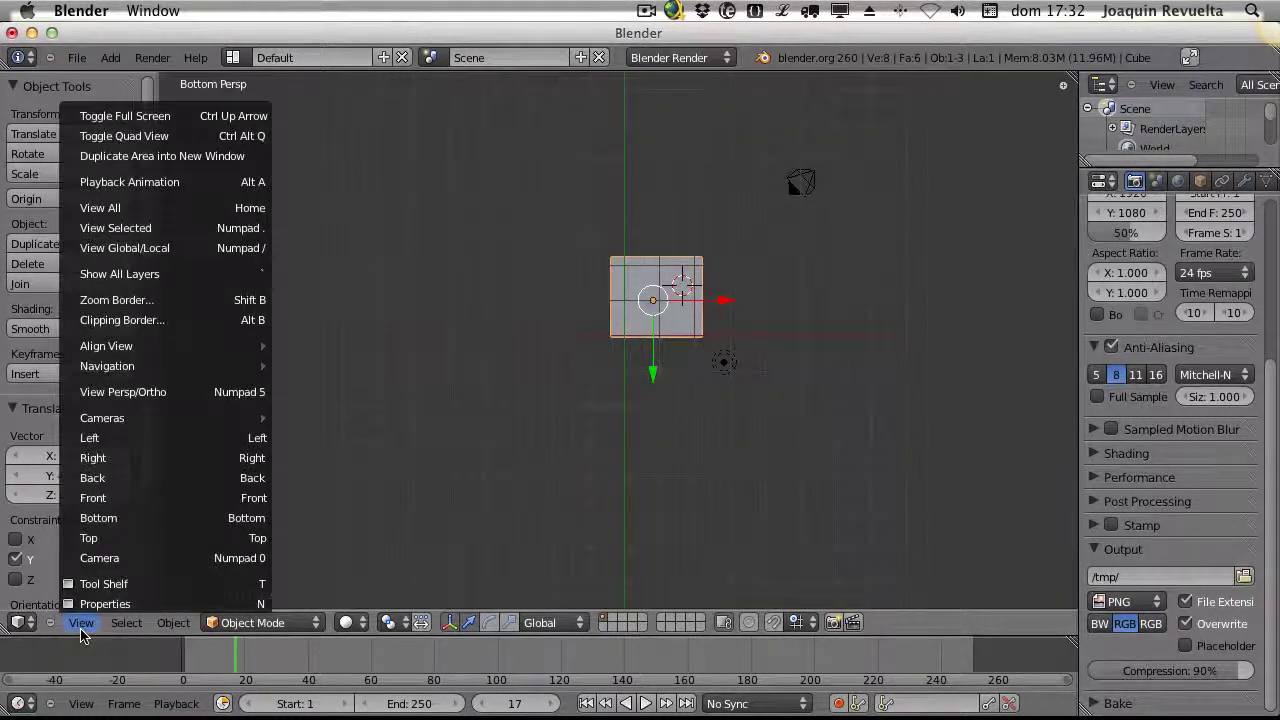
{"action": "left_click", "coordinate": [114, 498]}
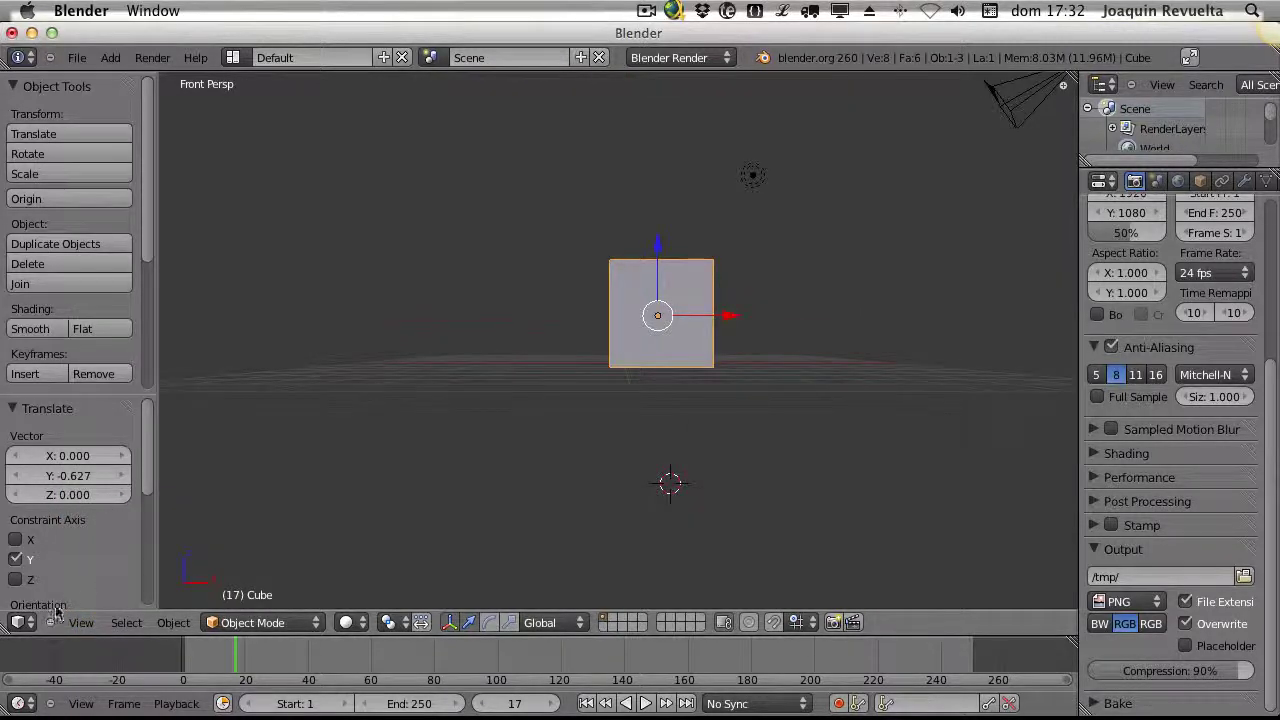
{"action": "left_click", "coordinate": [82, 623]}
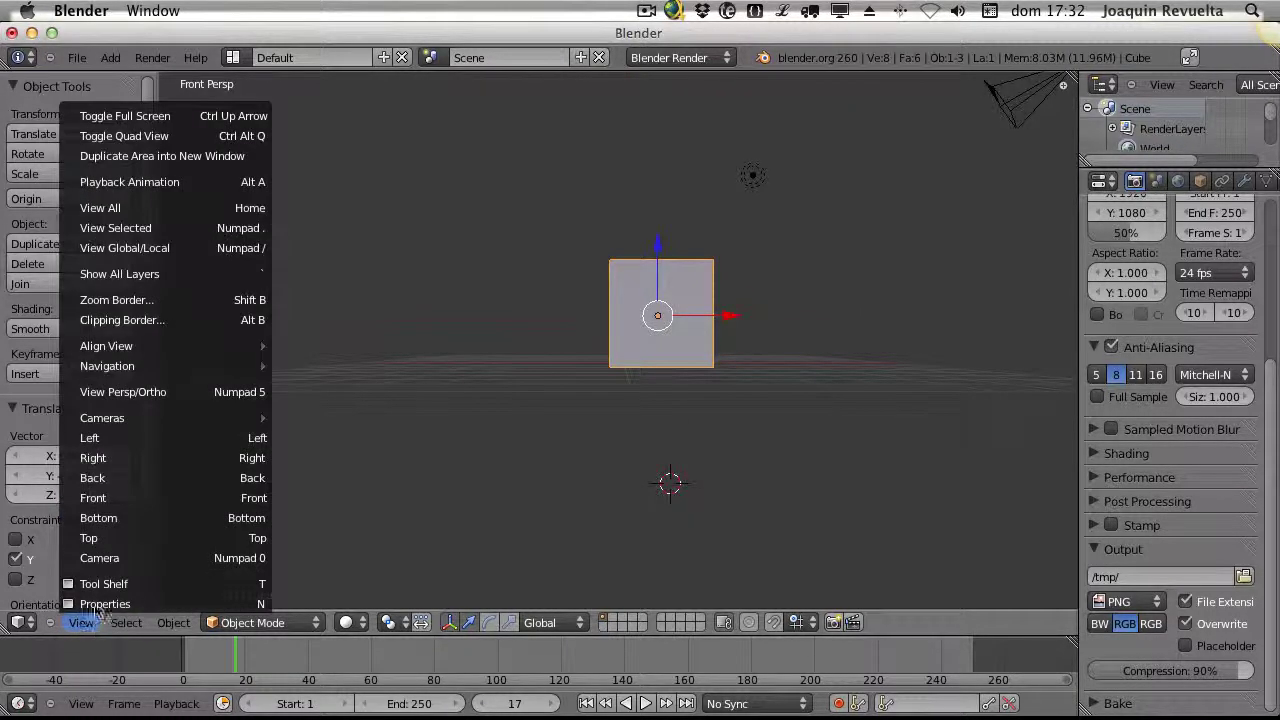
{"action": "left_click", "coordinate": [130, 460]}
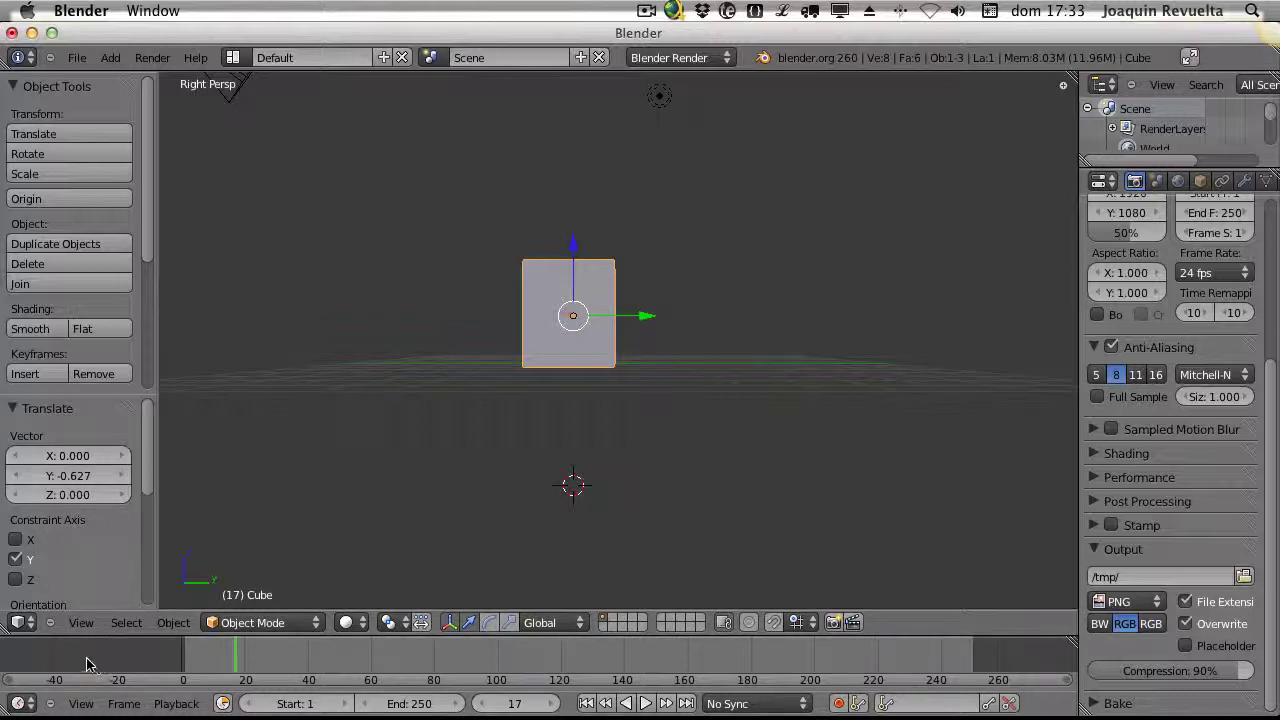
{"action": "left_click", "coordinate": [84, 622]}
{"action": "left_click", "coordinate": [115, 559]}
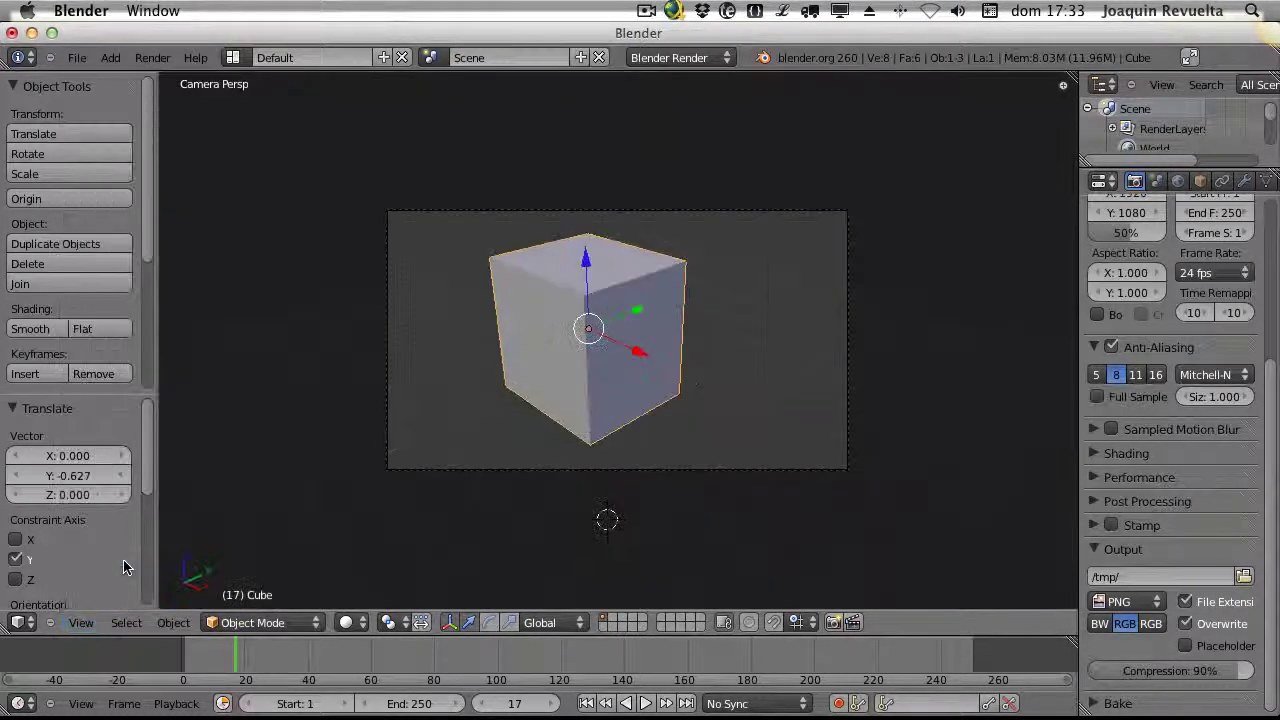
Move the cube about 0.127 along Y while looking through the camera
{"action": "scroll", "coordinate": [740, 342], "scroll_direction": "up", "scroll_amount": 4}
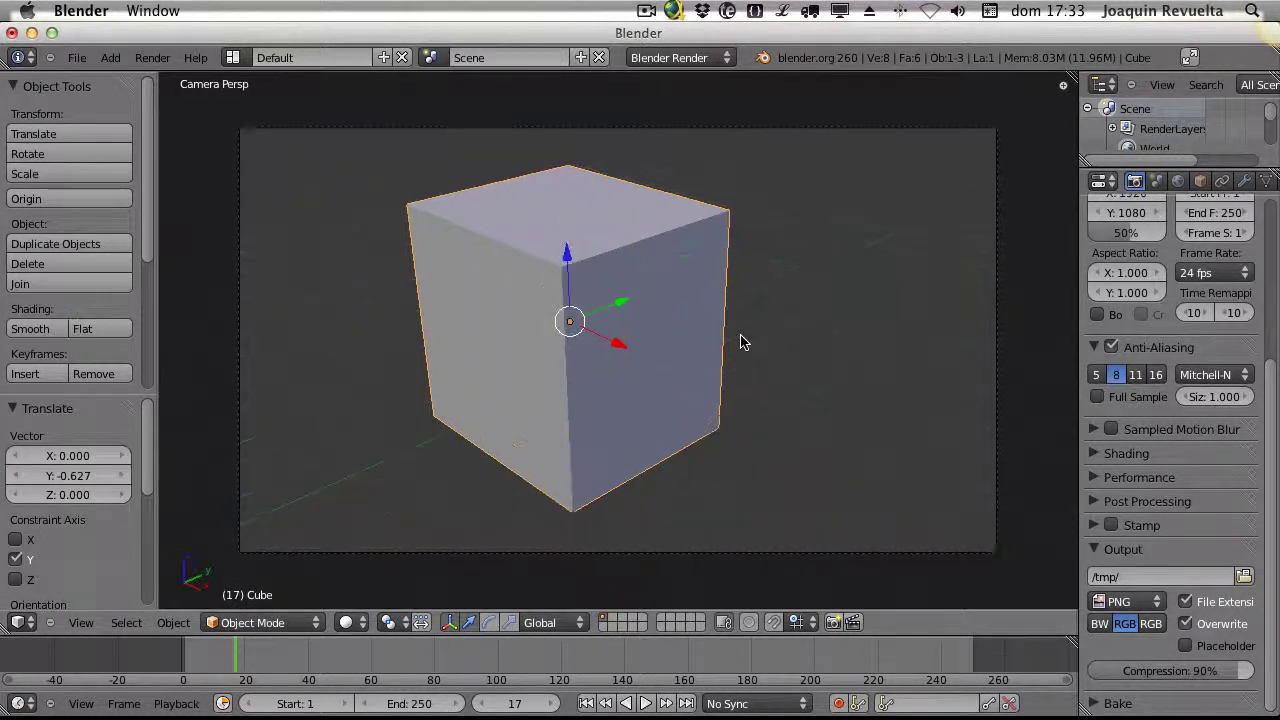
{"action": "scroll", "coordinate": [740, 342], "scroll_direction": "down", "scroll_amount": 4}
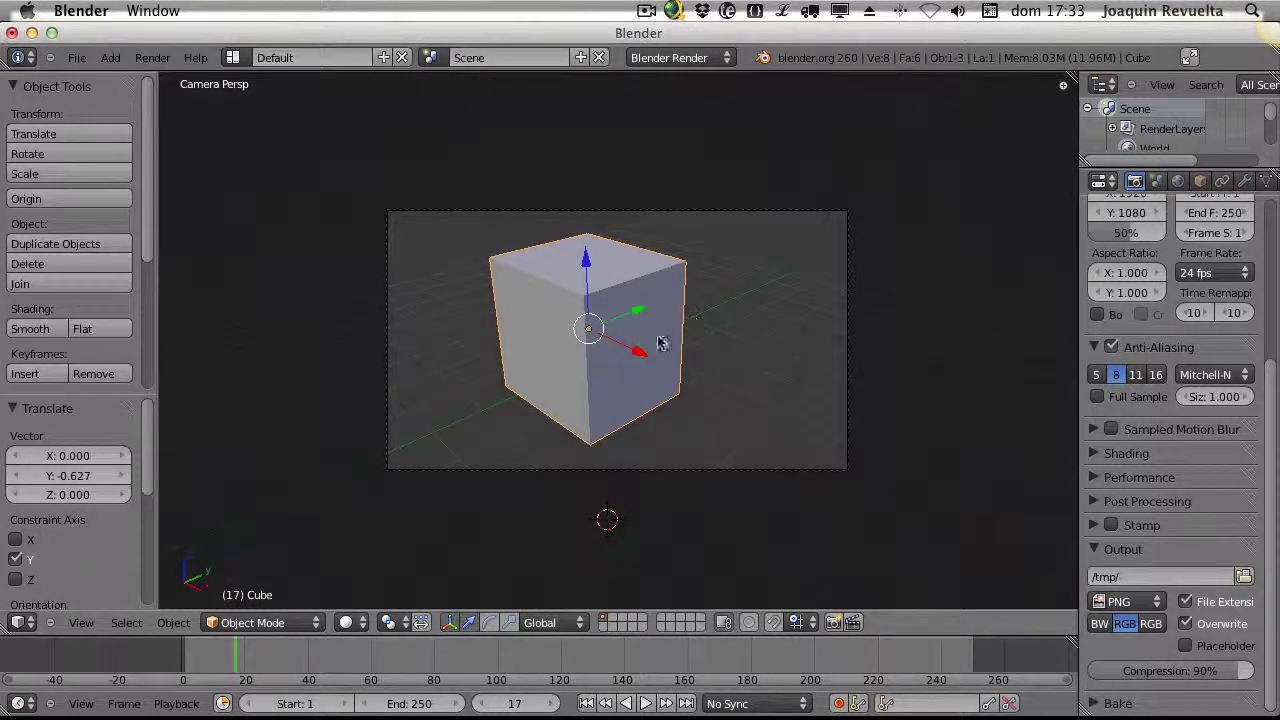
{"action": "left_click_drag", "start_coordinate": [640, 358], "coordinate": [645, 313]}
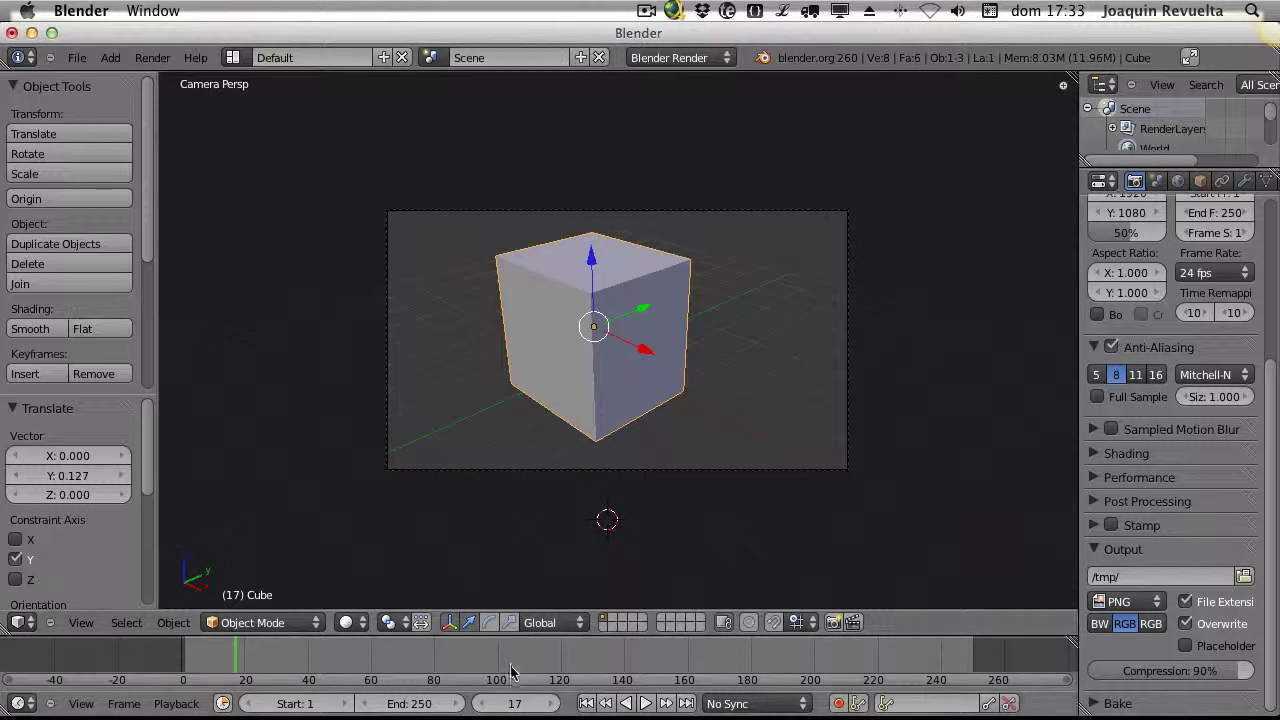
Scale the cube uniformly by about 0.587 with the scale manipulator and place the 3D cursor beside it
{"action": "left_click", "coordinate": [509, 622]}
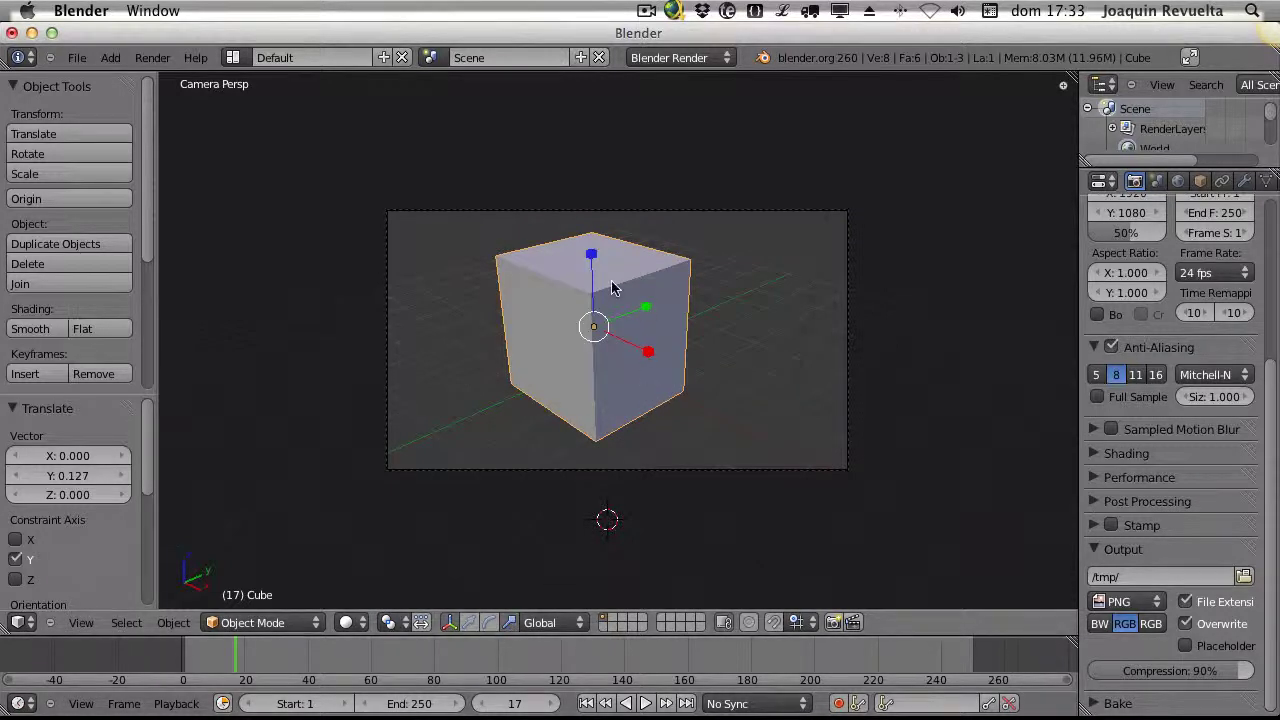
{"action": "left_click_drag", "start_coordinate": [607, 331], "coordinate": [598, 330]}
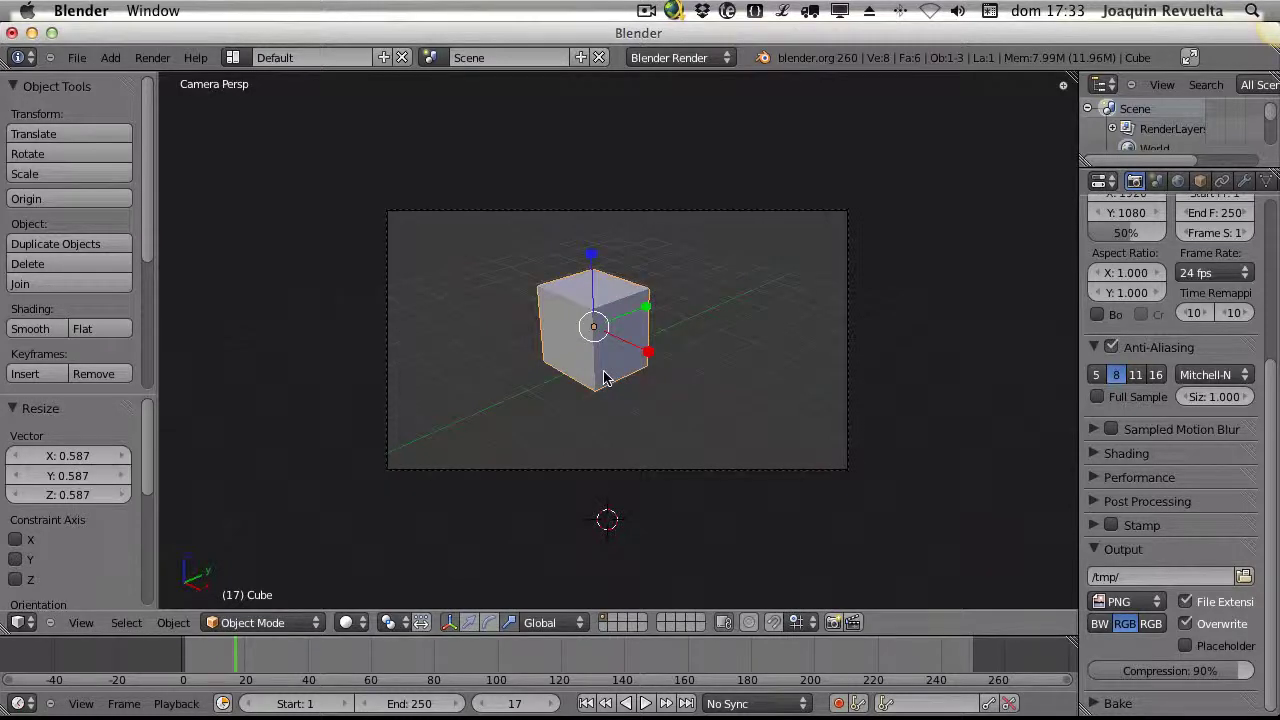
{"action": "left_click", "coordinate": [698, 361]}
Look at the scene from the top, orbit back to a free perspective view and inspect the selected cube up close
{"action": "left_click", "coordinate": [81, 622]}
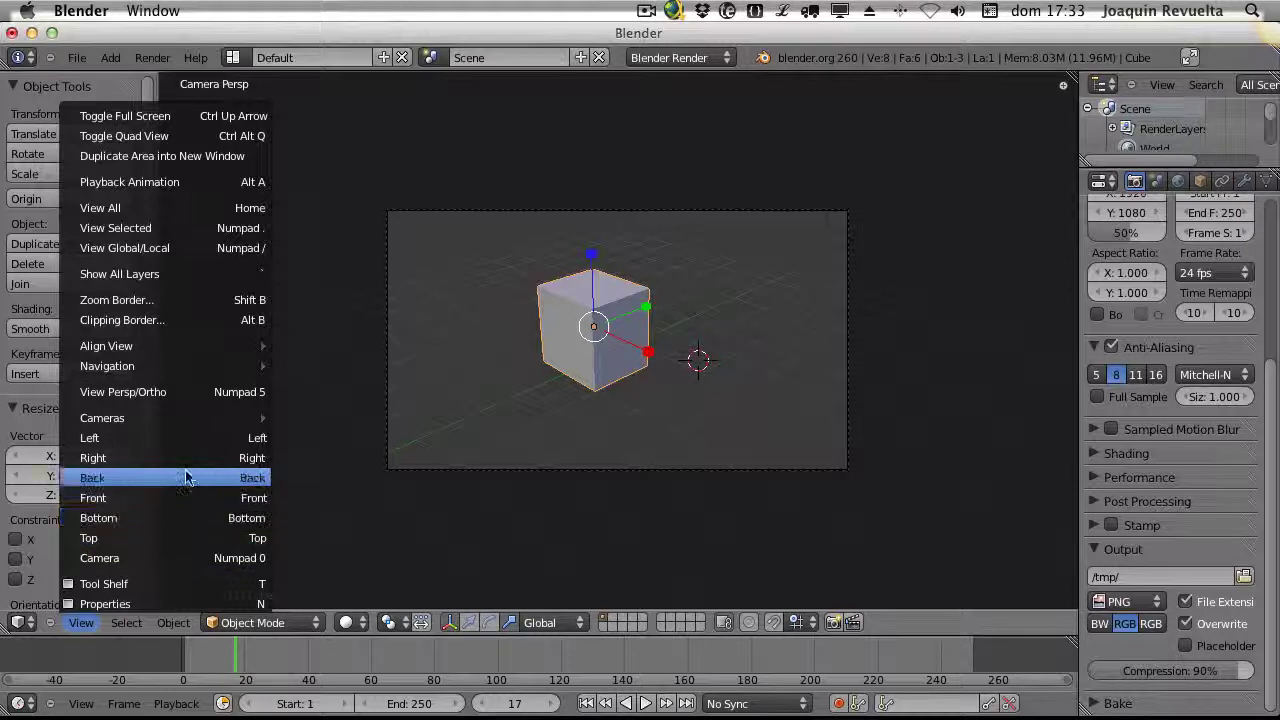
{"action": "mouse_move", "coordinate": [214, 419]}
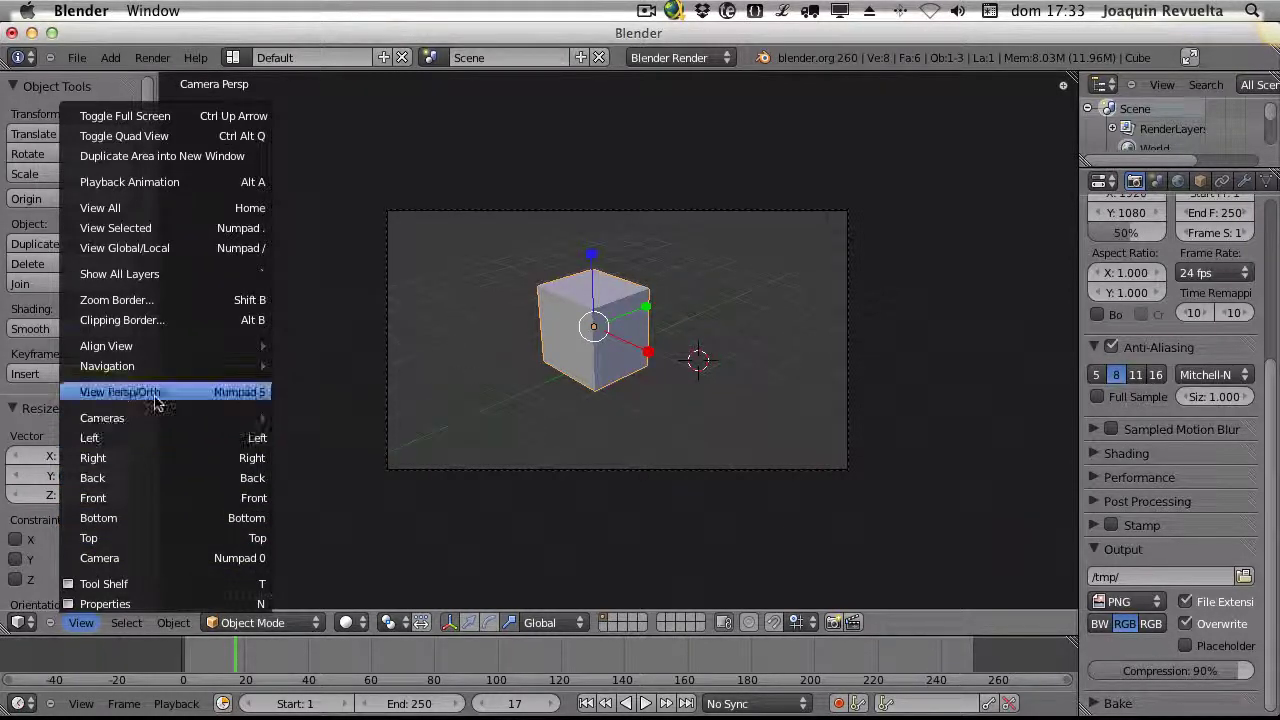
{"action": "left_click", "coordinate": [132, 540]}
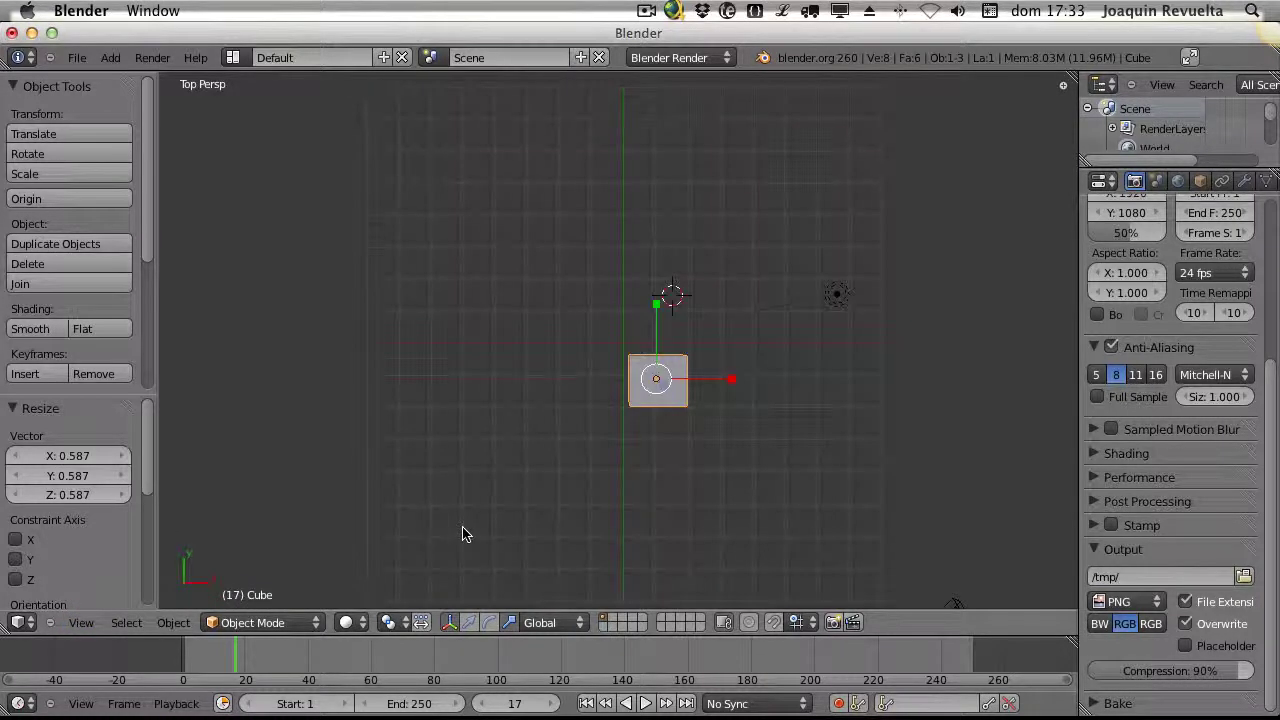
{"action": "middle_click_drag", "start_coordinate": [463, 533], "coordinate": [395, 364]}
{"action": "key", "text": "KP_Decimal"}
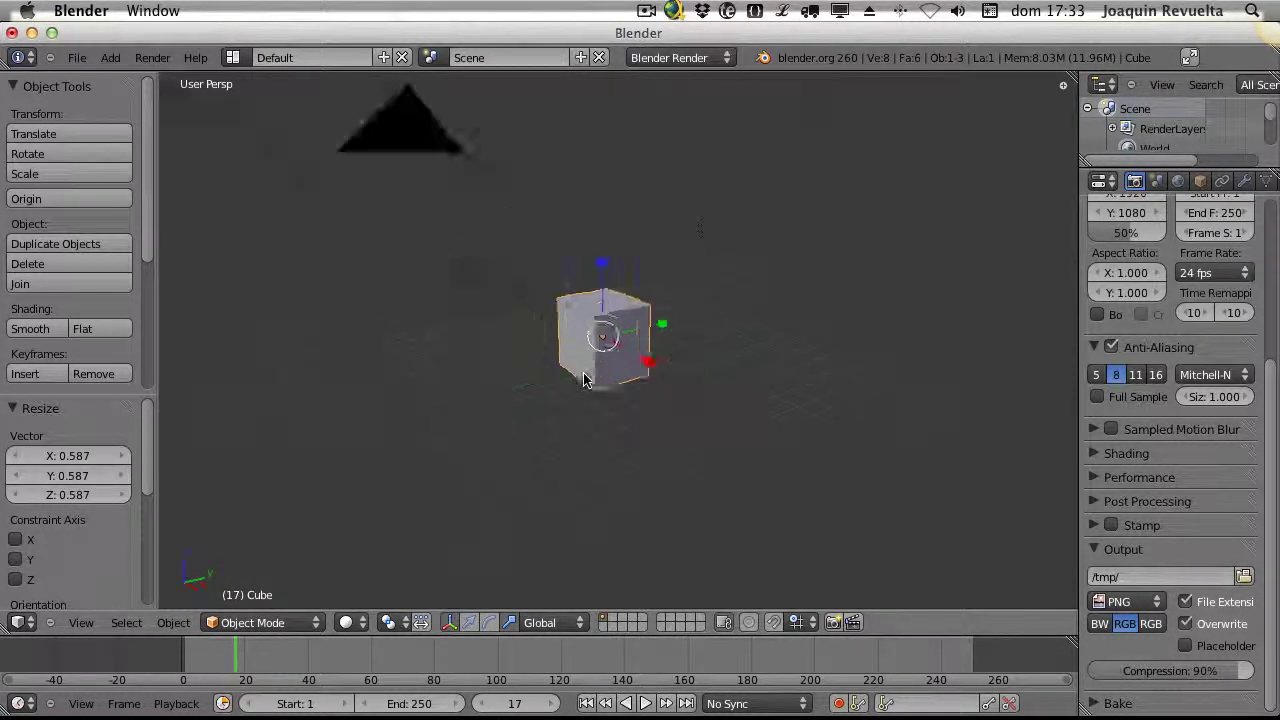
{"action": "scroll", "coordinate": [585, 380], "scroll_direction": "up", "scroll_amount": 2}
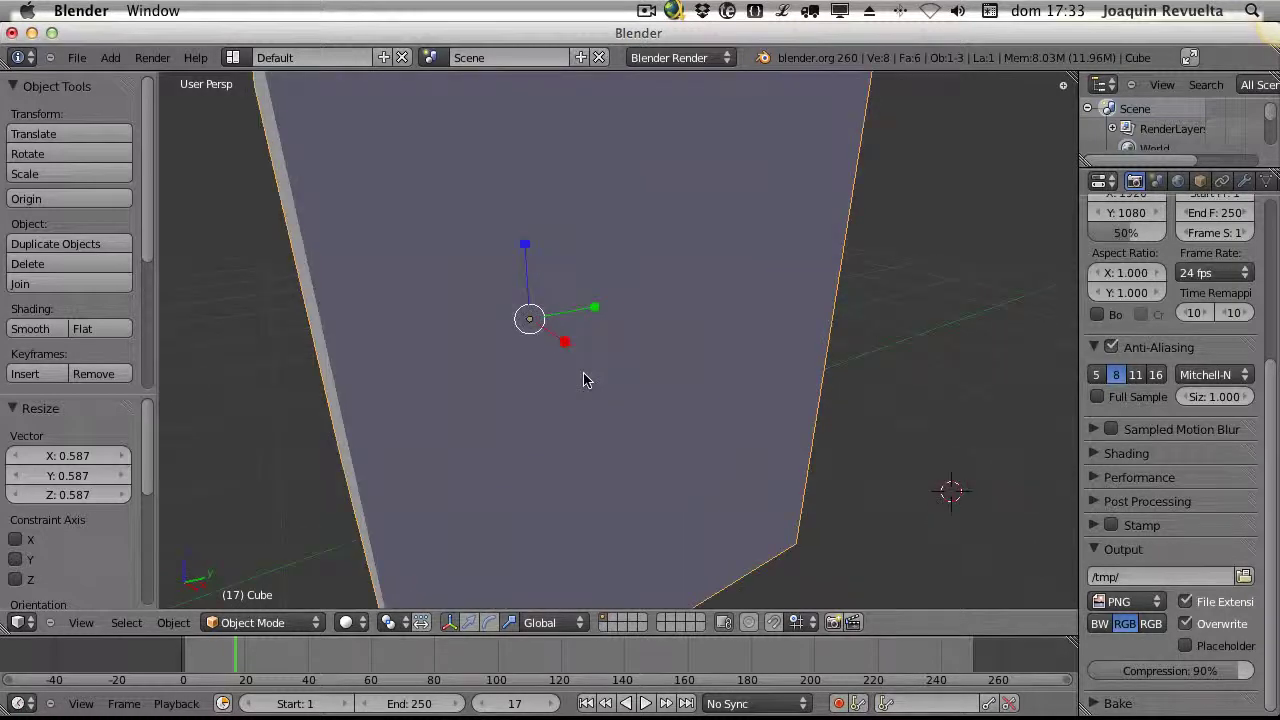
Frame the cube closely in the perspective view and align the active camera to that view
{"action": "scroll", "coordinate": [585, 380], "scroll_direction": "down", "scroll_amount": 6}
{"action": "scroll", "coordinate": [585, 380], "scroll_direction": "up", "scroll_amount": 4}
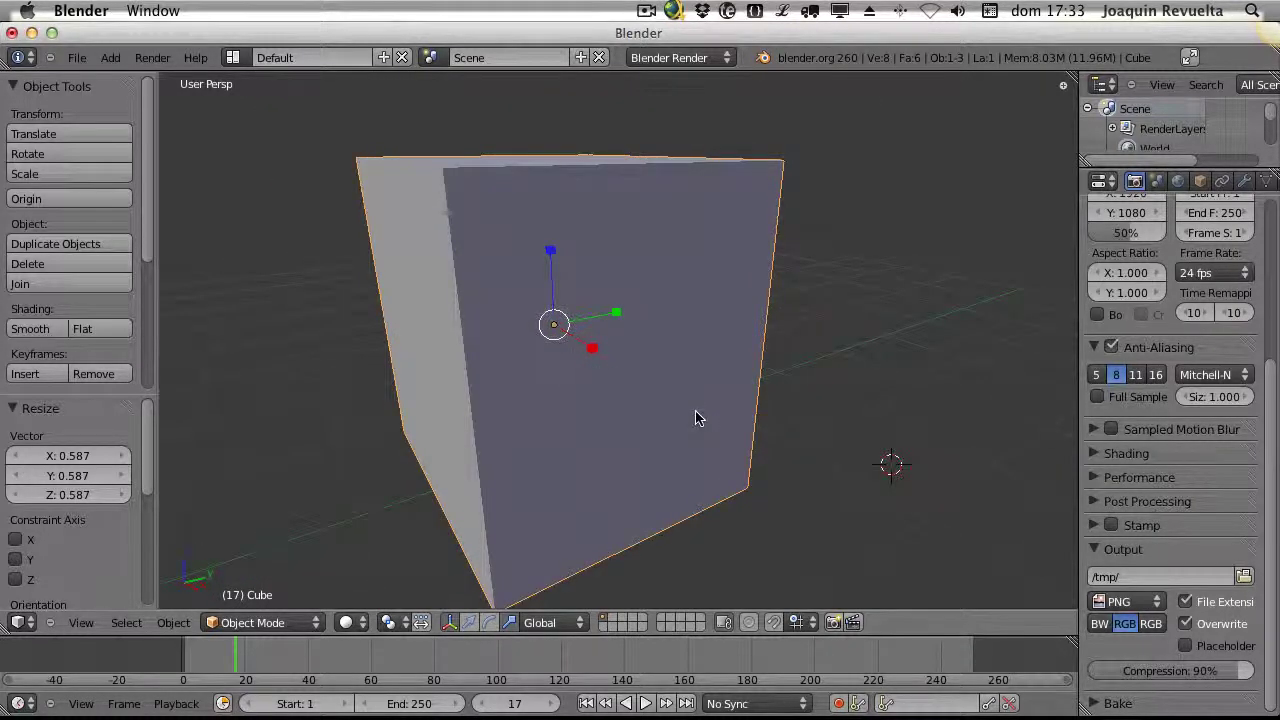
{"action": "left_click", "coordinate": [84, 623]}
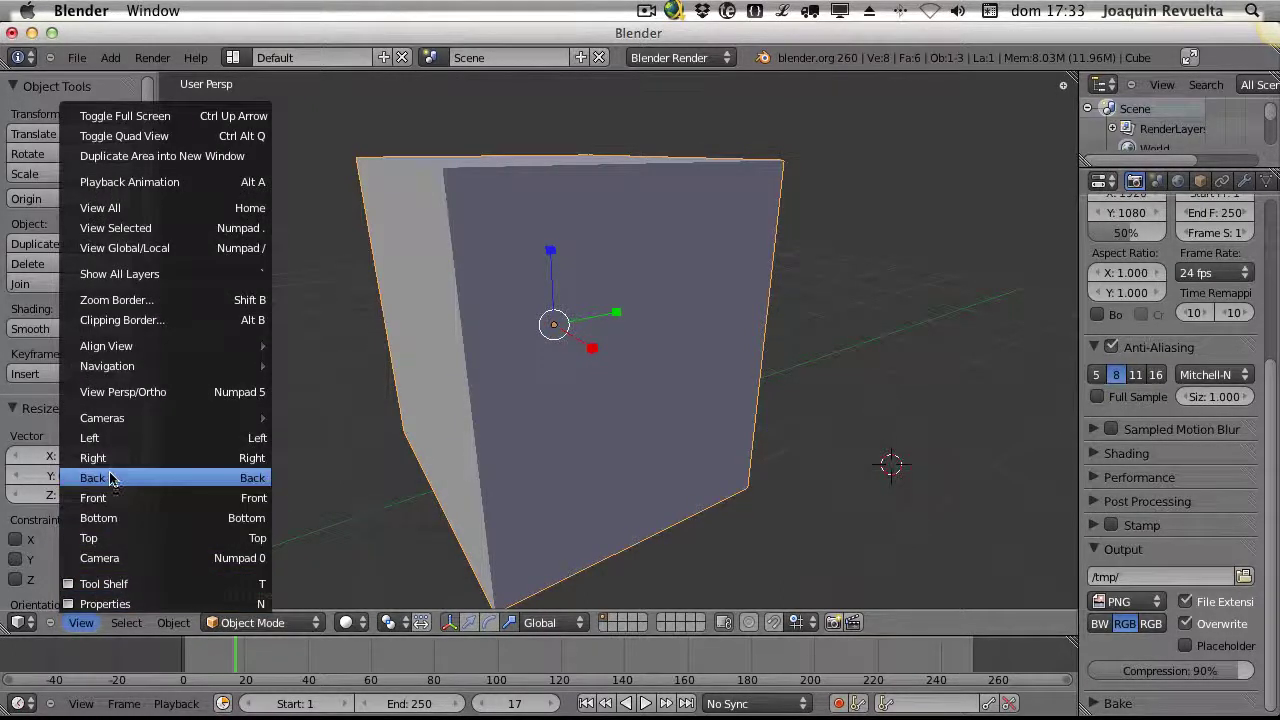
{"action": "mouse_move", "coordinate": [118, 347]}
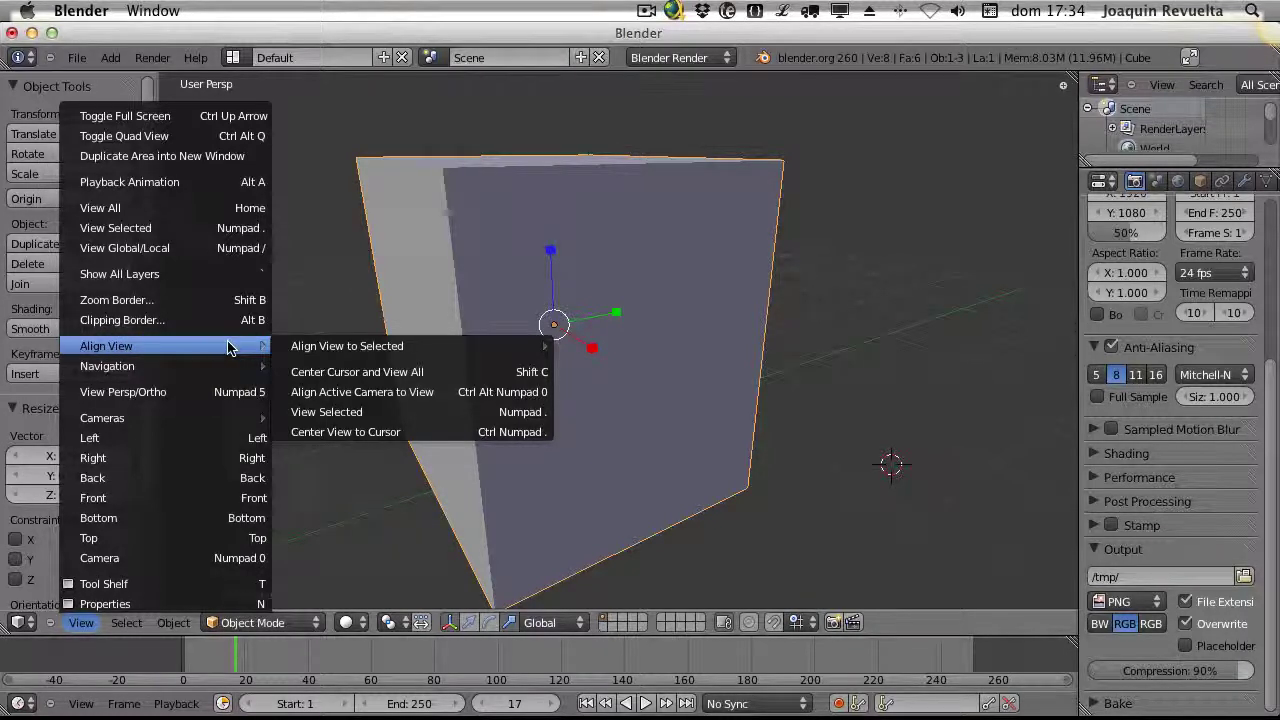
{"action": "left_click", "coordinate": [410, 397]}
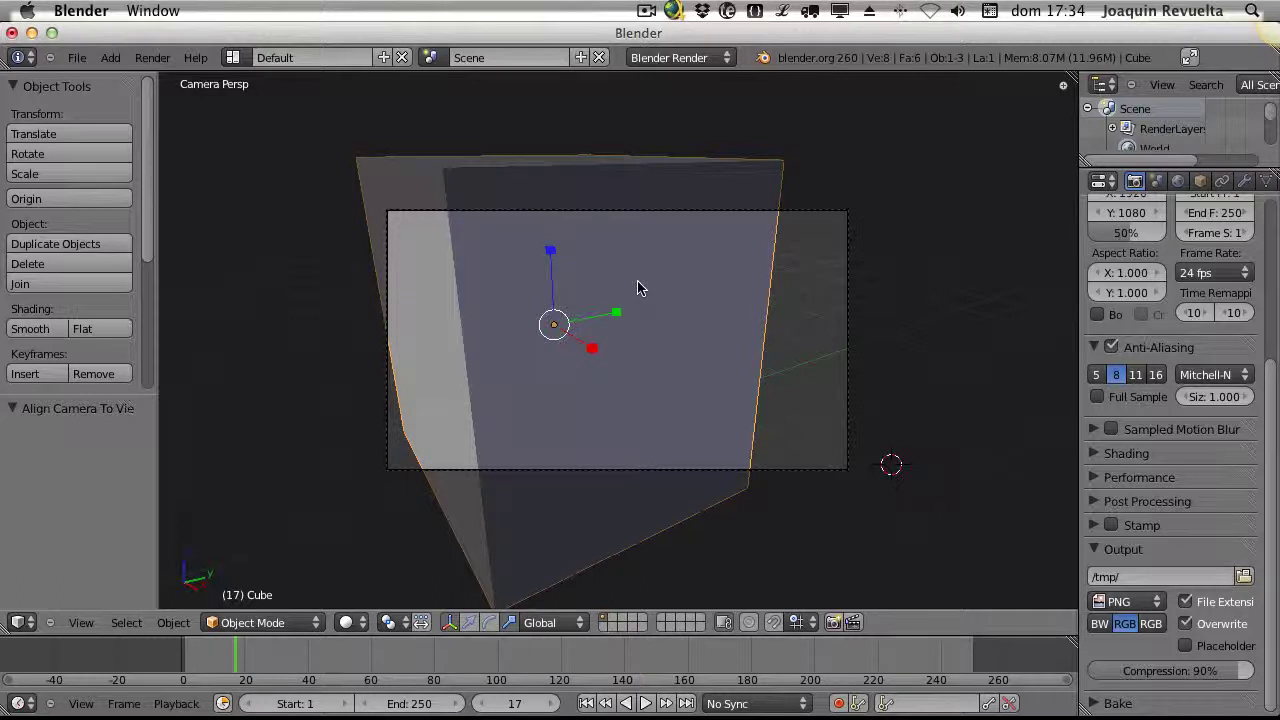
Scale the cube uniformly by about 0.552, and check the scene from the front before returning to the camera view
{"action": "key", "text": "s"}
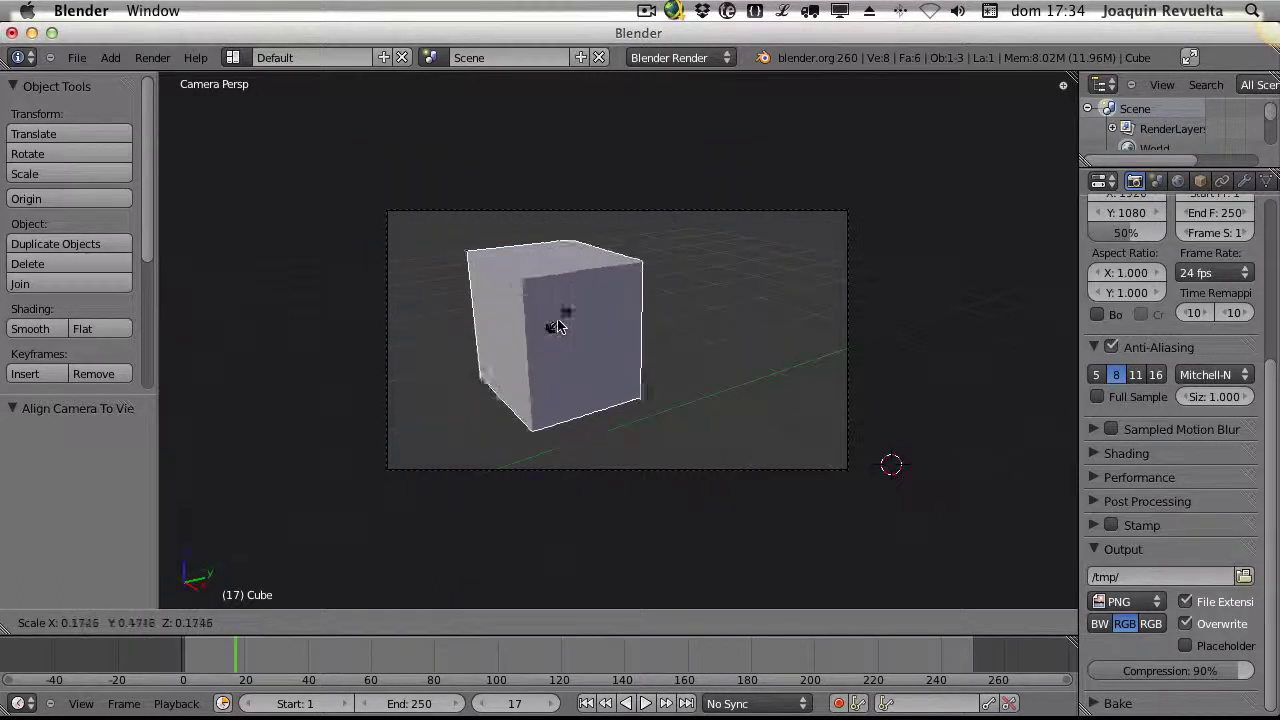
{"action": "left_click", "coordinate": [603, 340]}
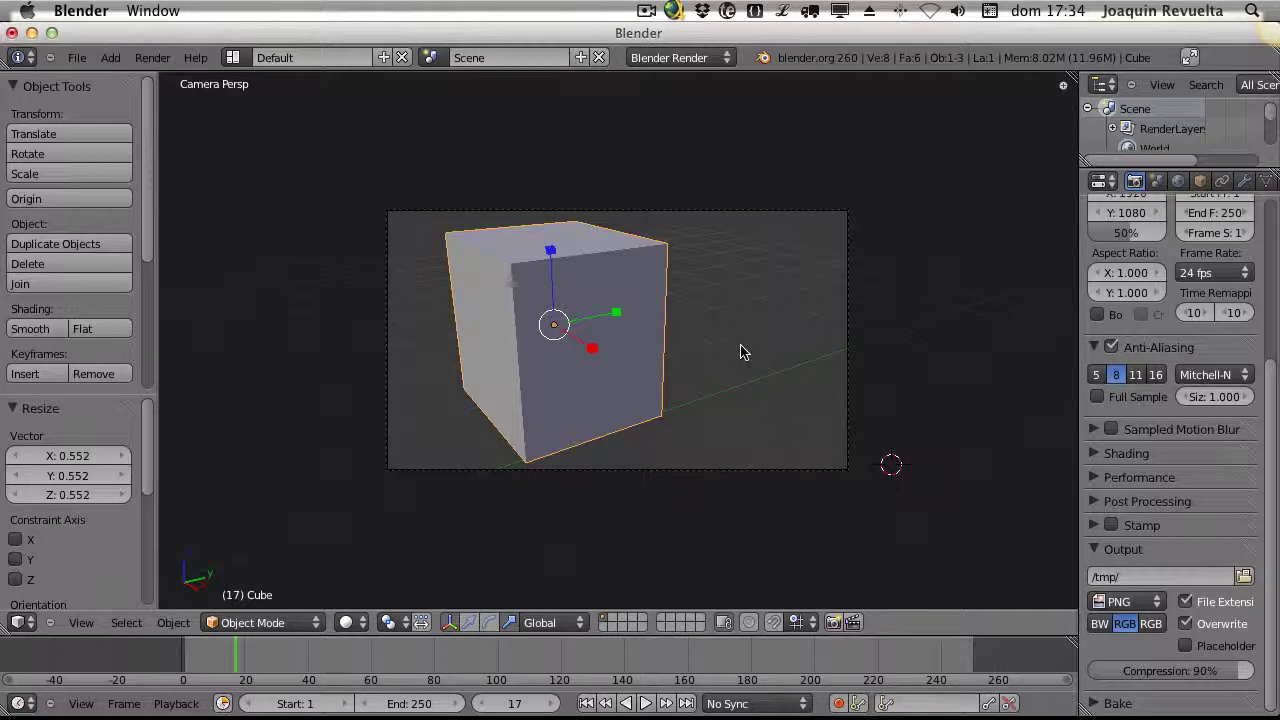
{"action": "left_click", "coordinate": [81, 623]}
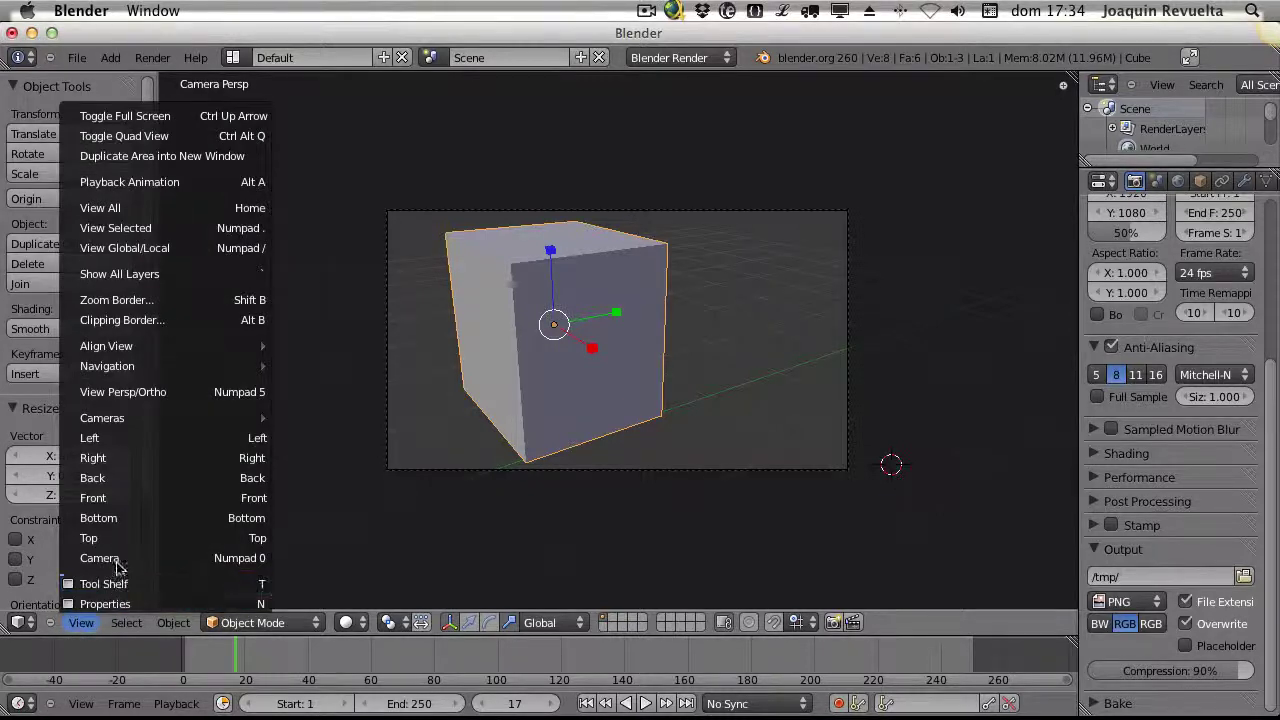
{"action": "left_click", "coordinate": [137, 494]}
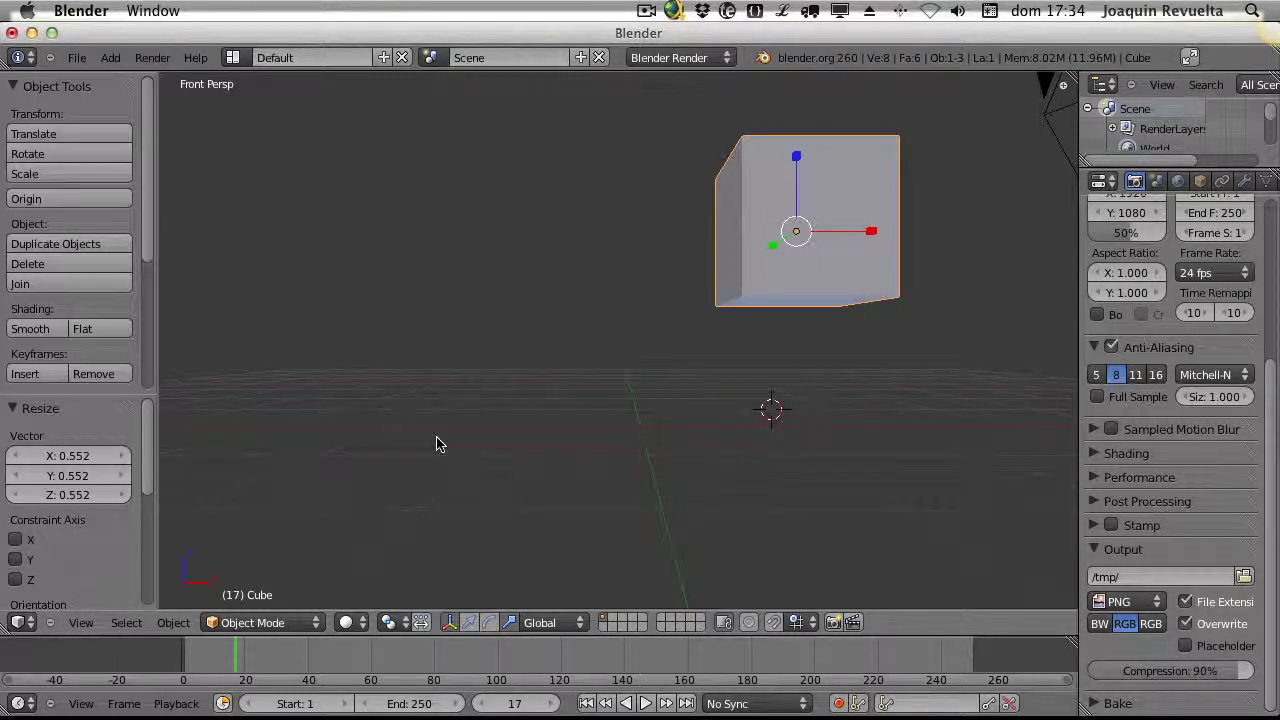
{"action": "key", "text": "KP_0"}
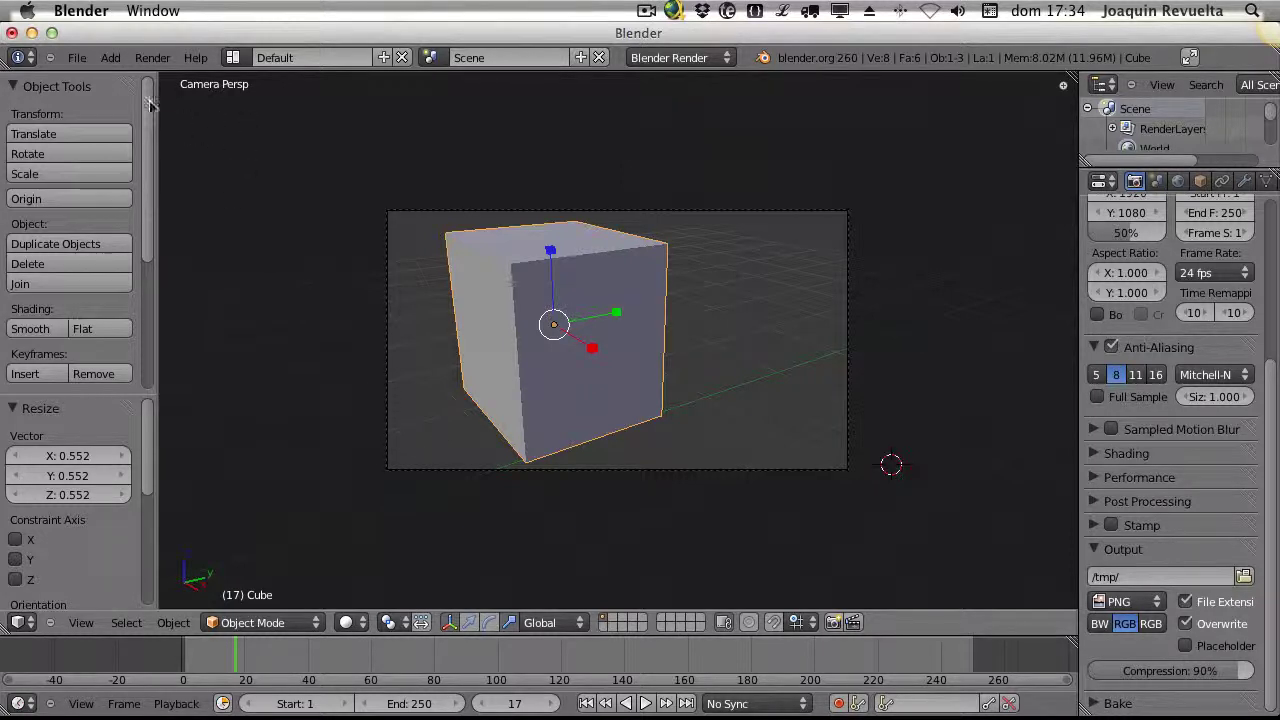
Render an image of the cube from the camera and hide the render view to return to the scene
{"action": "left_click", "coordinate": [152, 57]}
{"action": "left_click", "coordinate": [190, 79]}
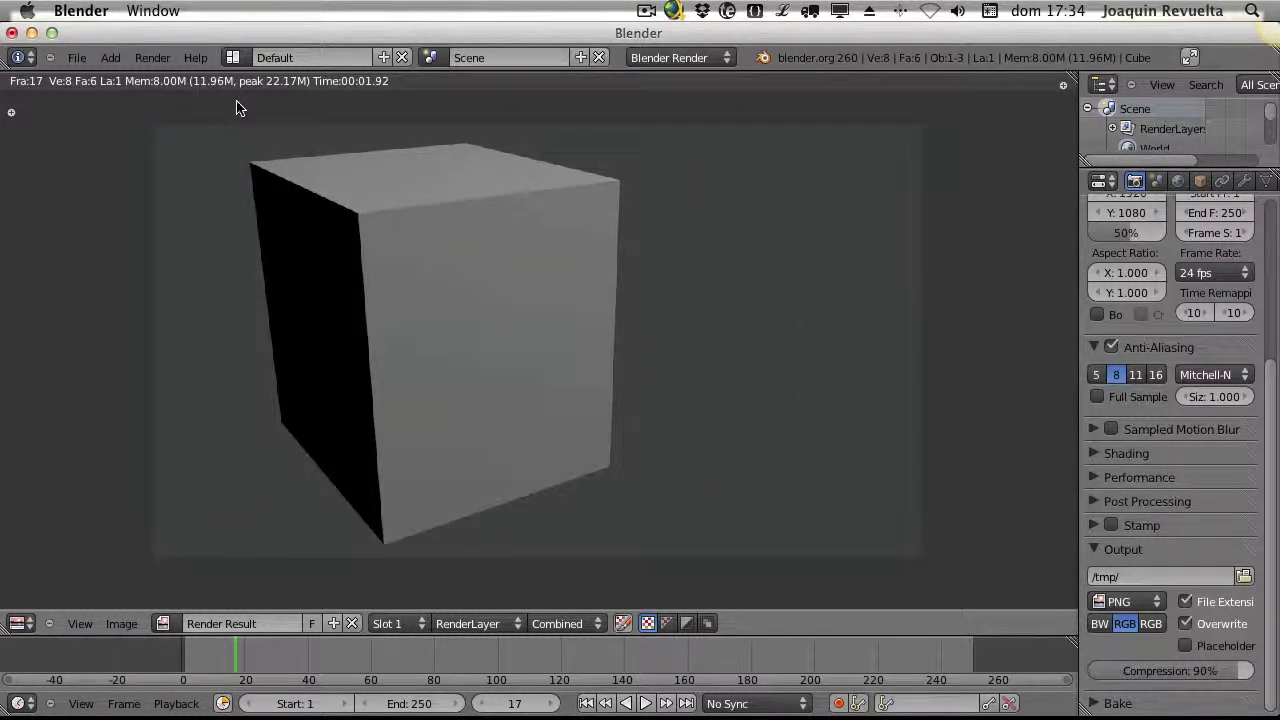
{"action": "left_click", "coordinate": [152, 57]}
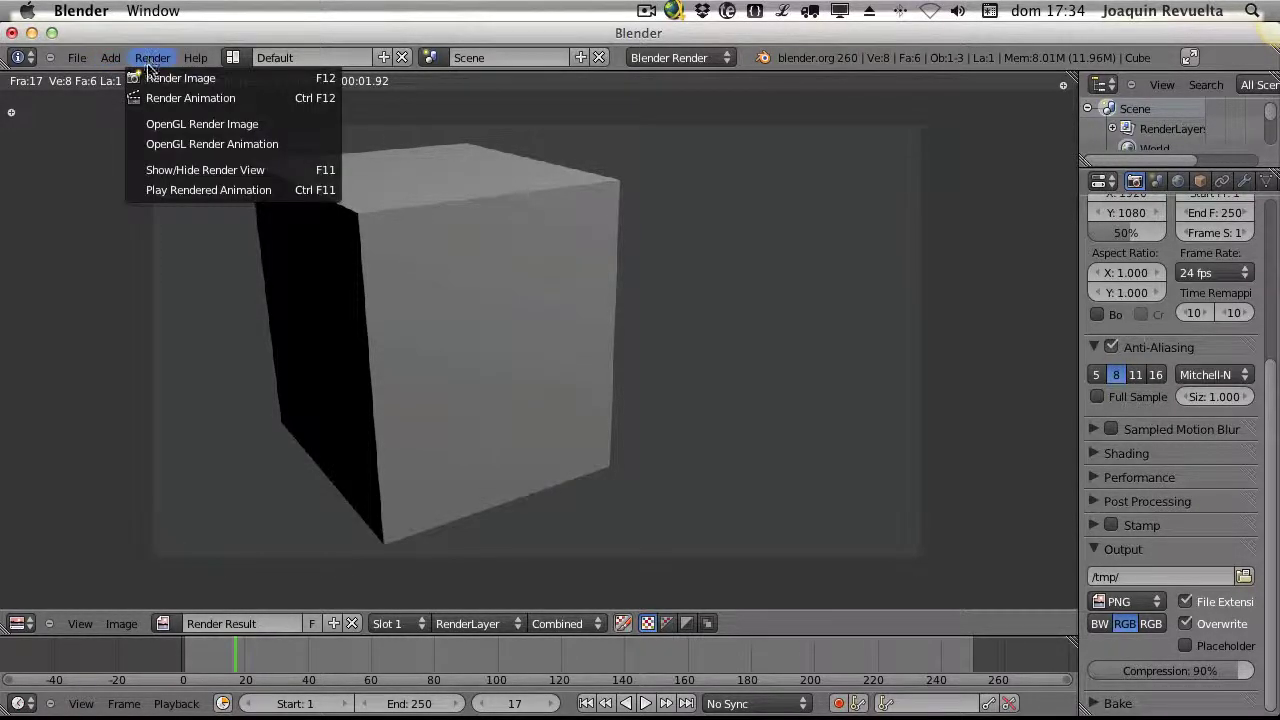
{"action": "left_click", "coordinate": [230, 172]}
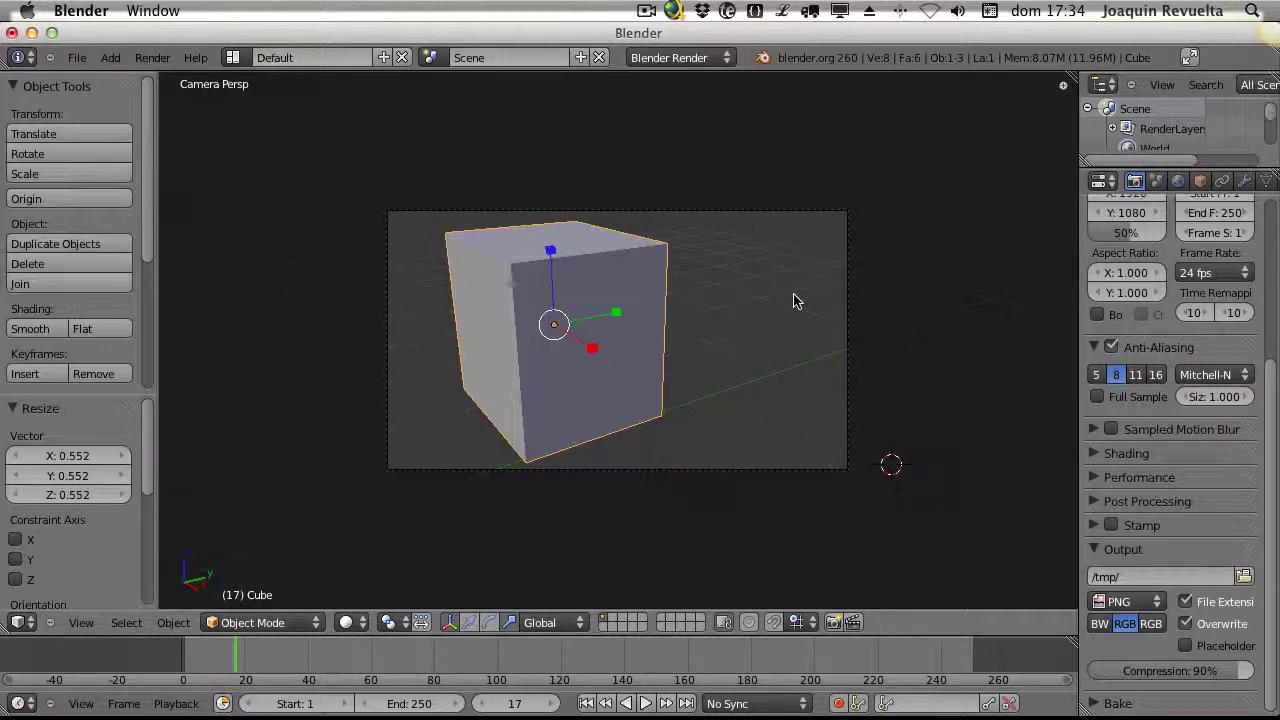
Move the cube along negative X past the 3D cursor and down about 0.908 along Z with the translate manipulator
{"action": "middle_click_drag", "start_coordinate": [795, 301], "coordinate": [920, 289]}
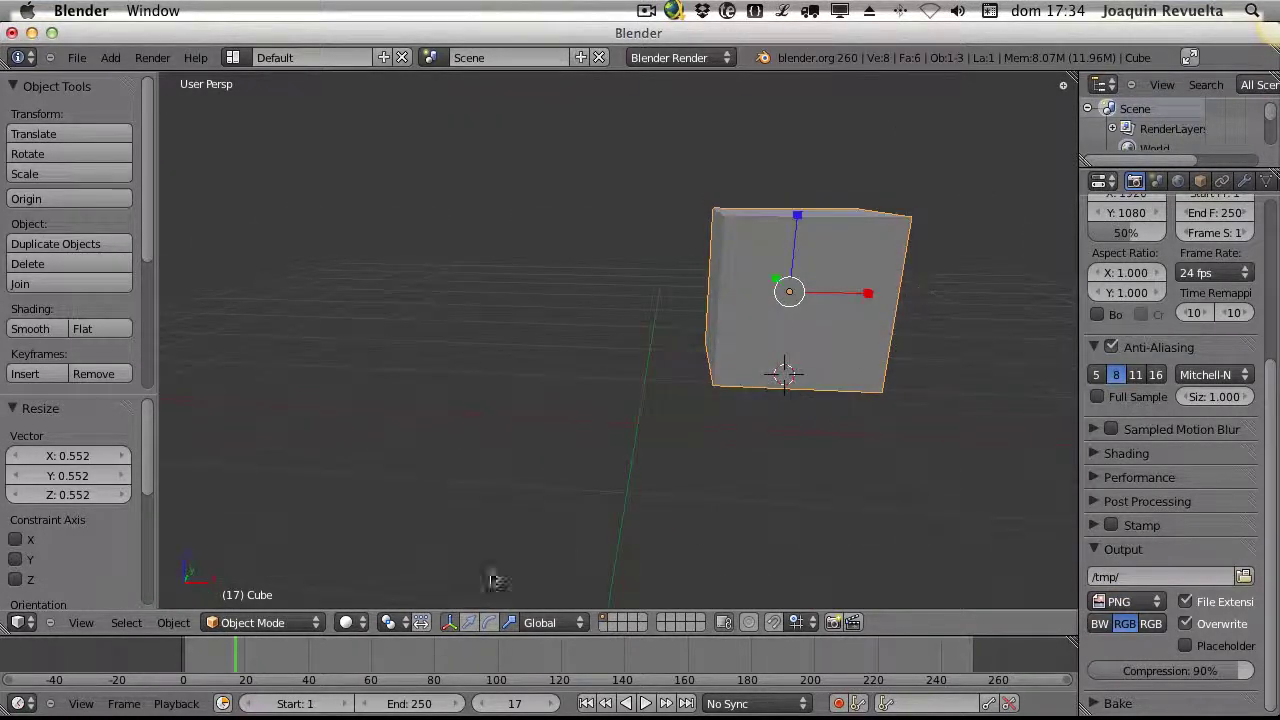
{"action": "left_click", "coordinate": [469, 622]}
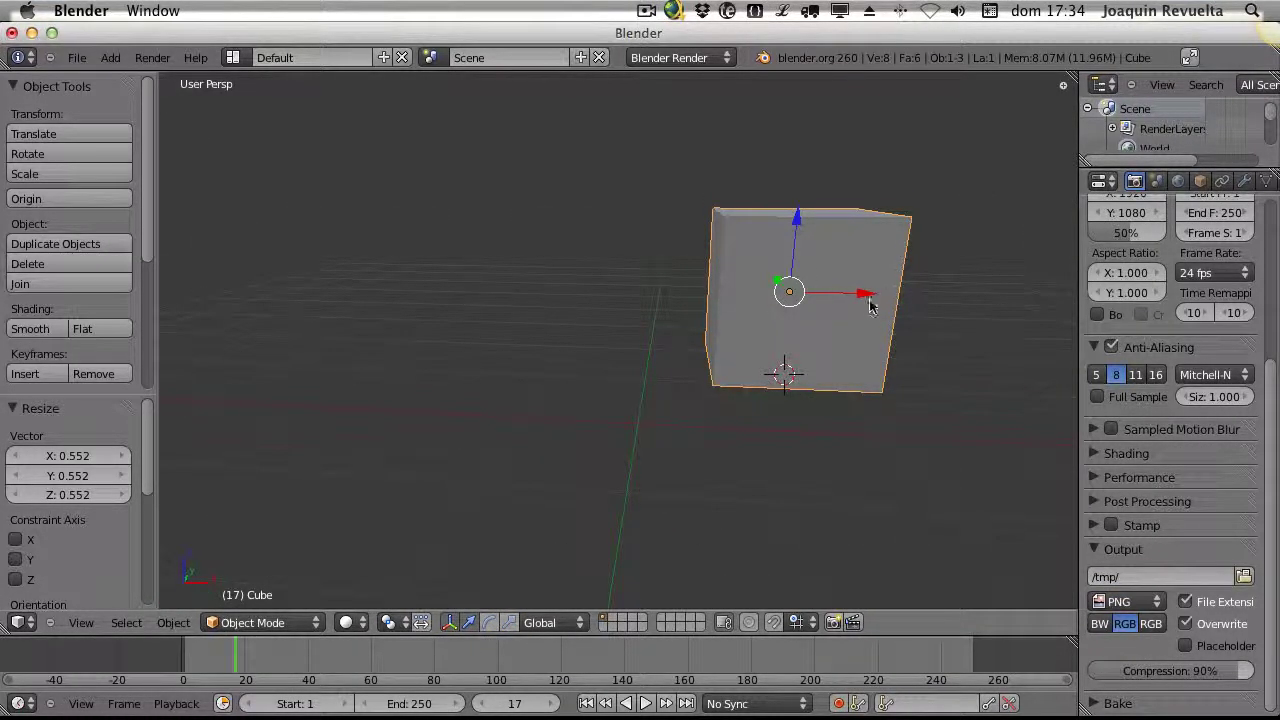
{"action": "left_click_drag", "start_coordinate": [869, 307], "coordinate": [465, 290]}
{"action": "left_click_drag", "start_coordinate": [408, 214], "coordinate": [416, 345]}
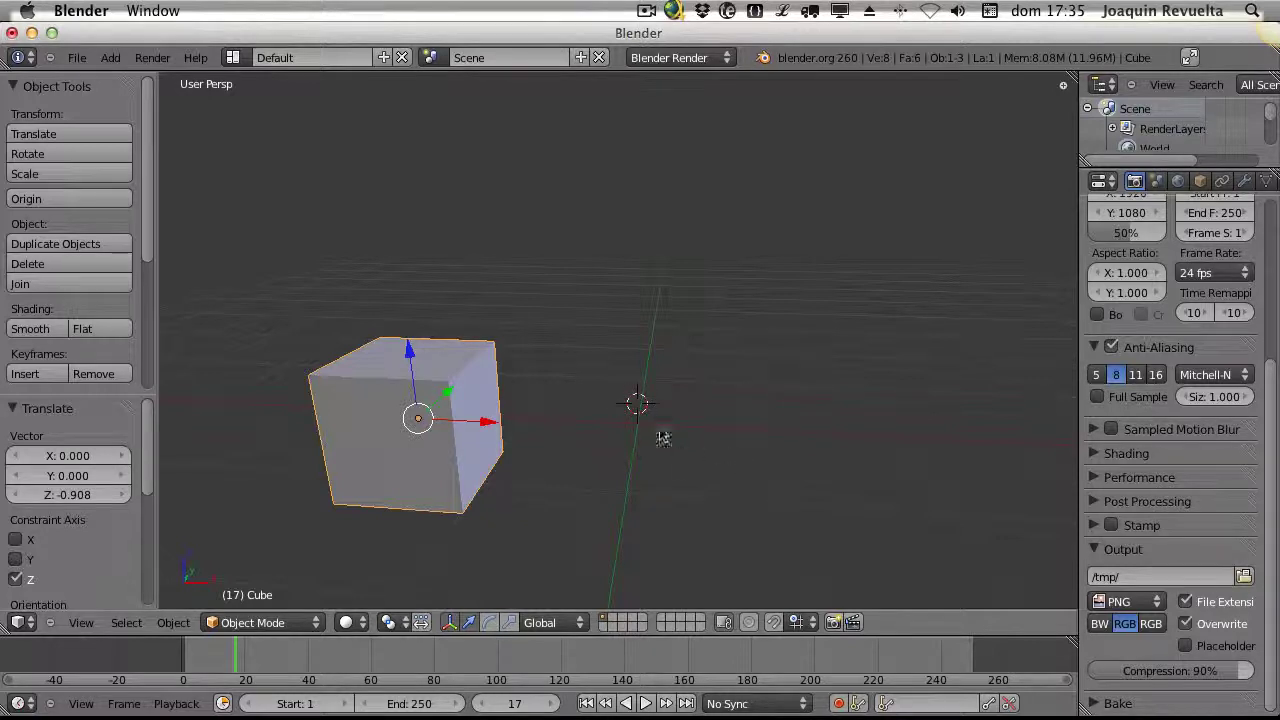
Add a cone mesh at the 3D cursor and raise it about 1.422 along Z
{"action": "left_click", "coordinate": [110, 57]}
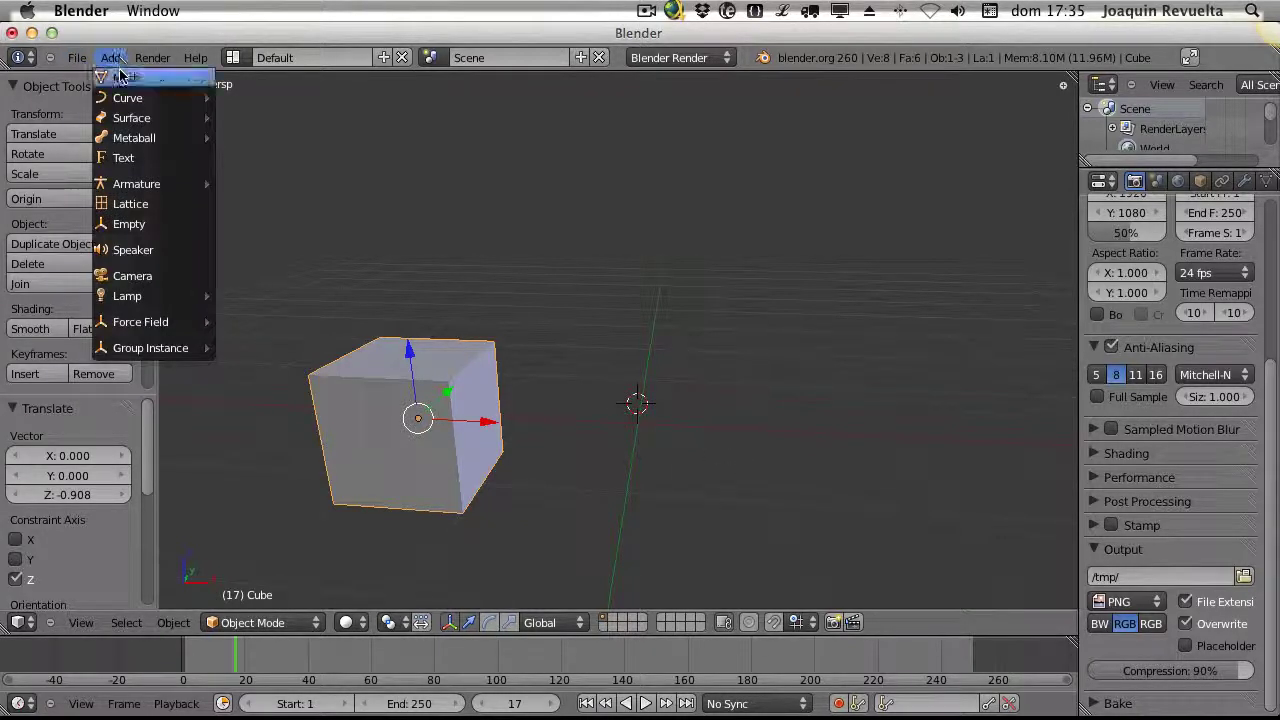
{"action": "mouse_move", "coordinate": [125, 77]}
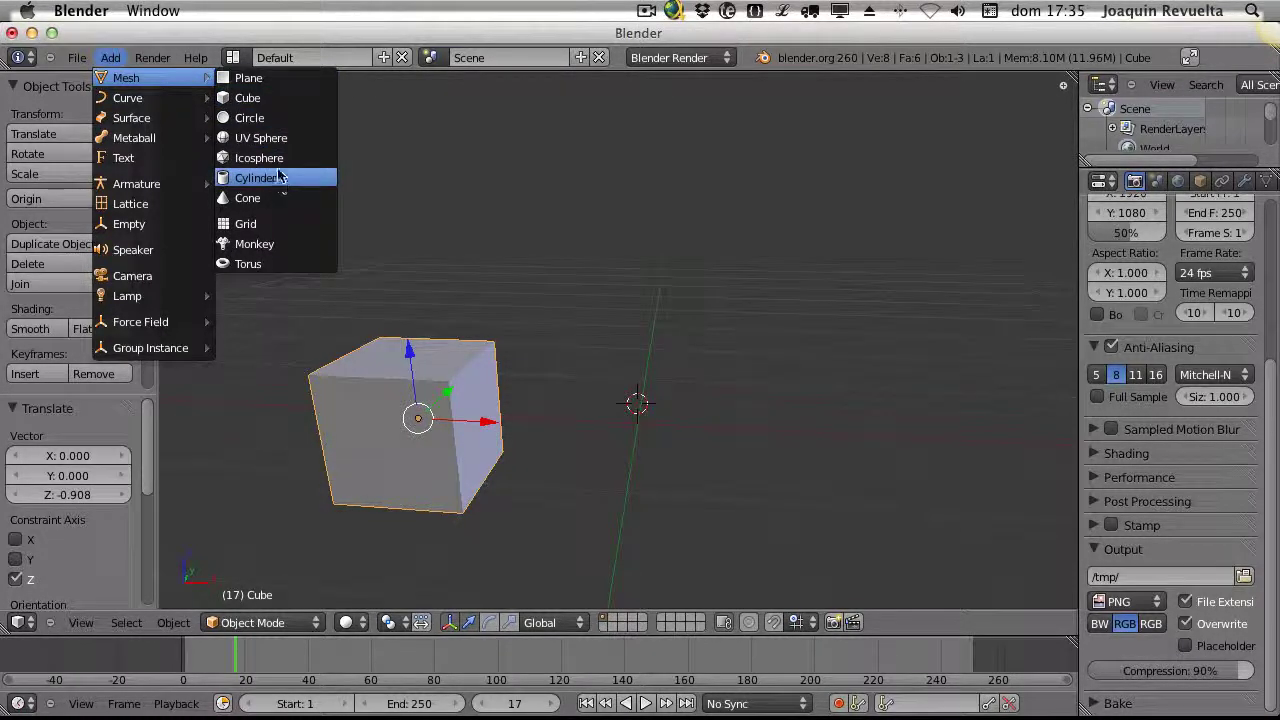
{"action": "left_click", "coordinate": [268, 201]}
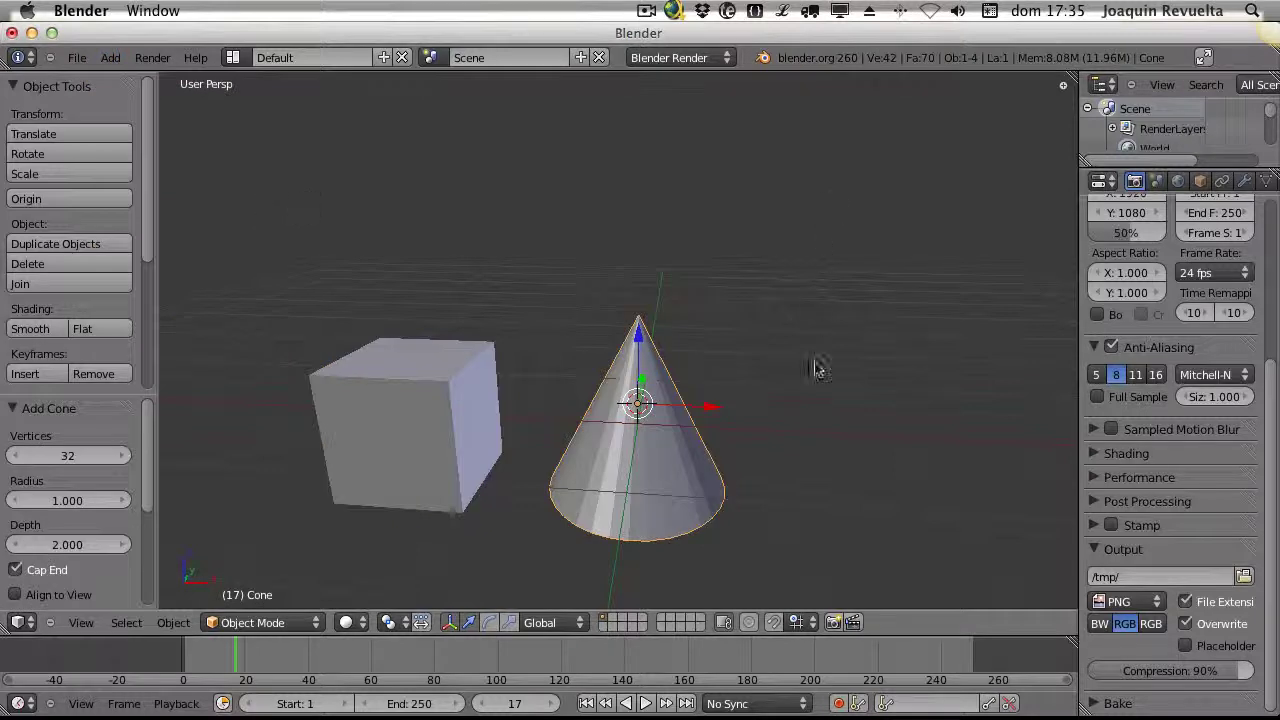
{"action": "left_click_drag", "start_coordinate": [638, 333], "coordinate": [632, 207]}
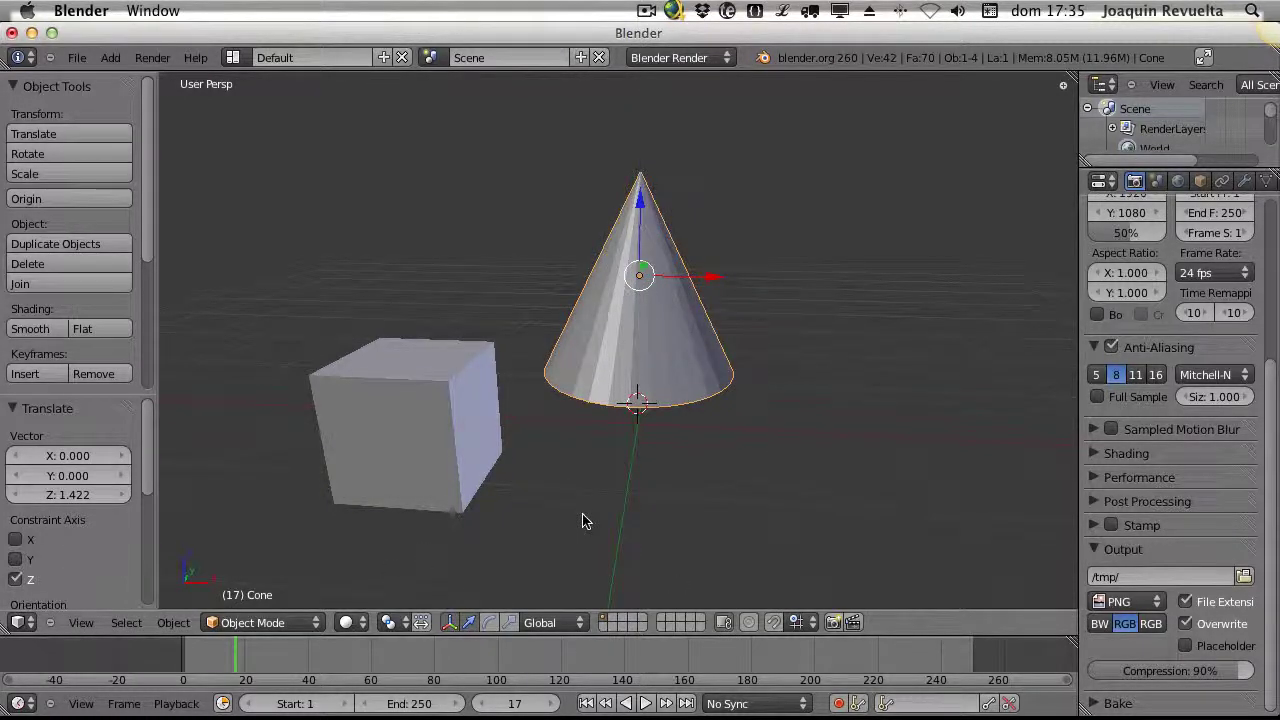
Look through the camera and enlarge the Properties and Outliner areas so the Outliner shows all scene objects
{"action": "key", "text": "KP_0"}
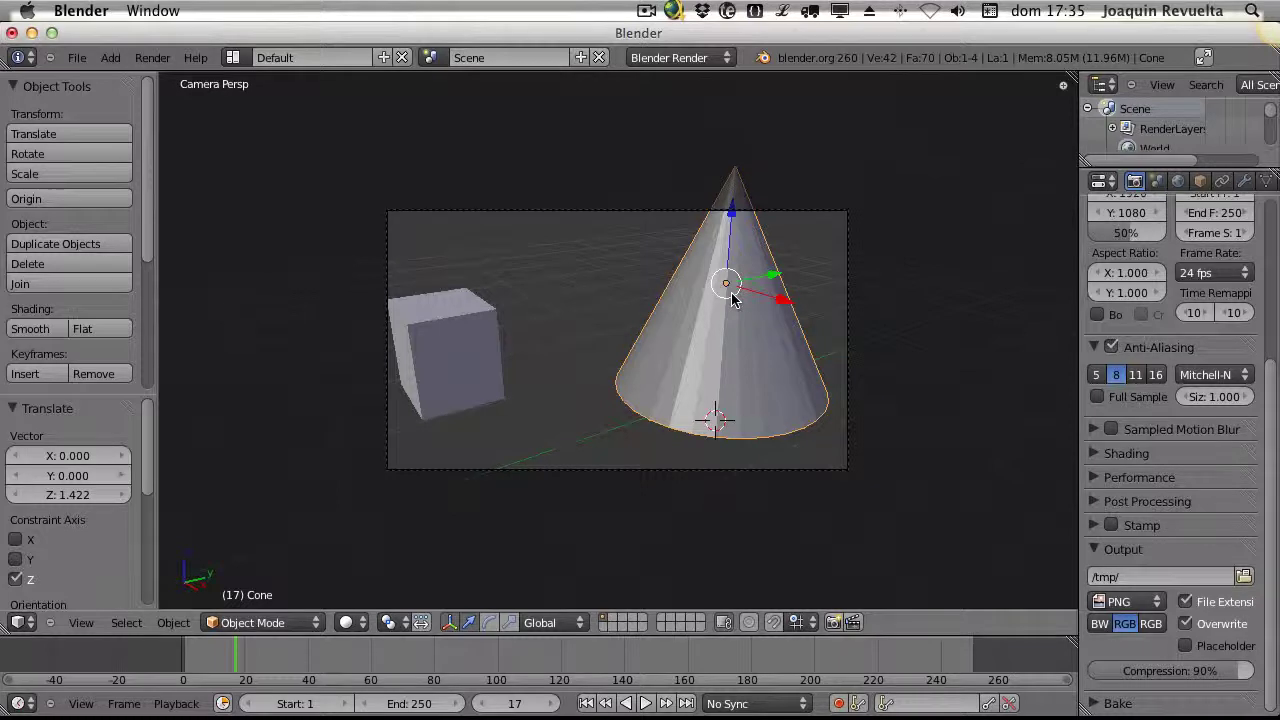
{"action": "scroll", "coordinate": [1128, 298], "scroll_direction": "up", "scroll_amount": 6}
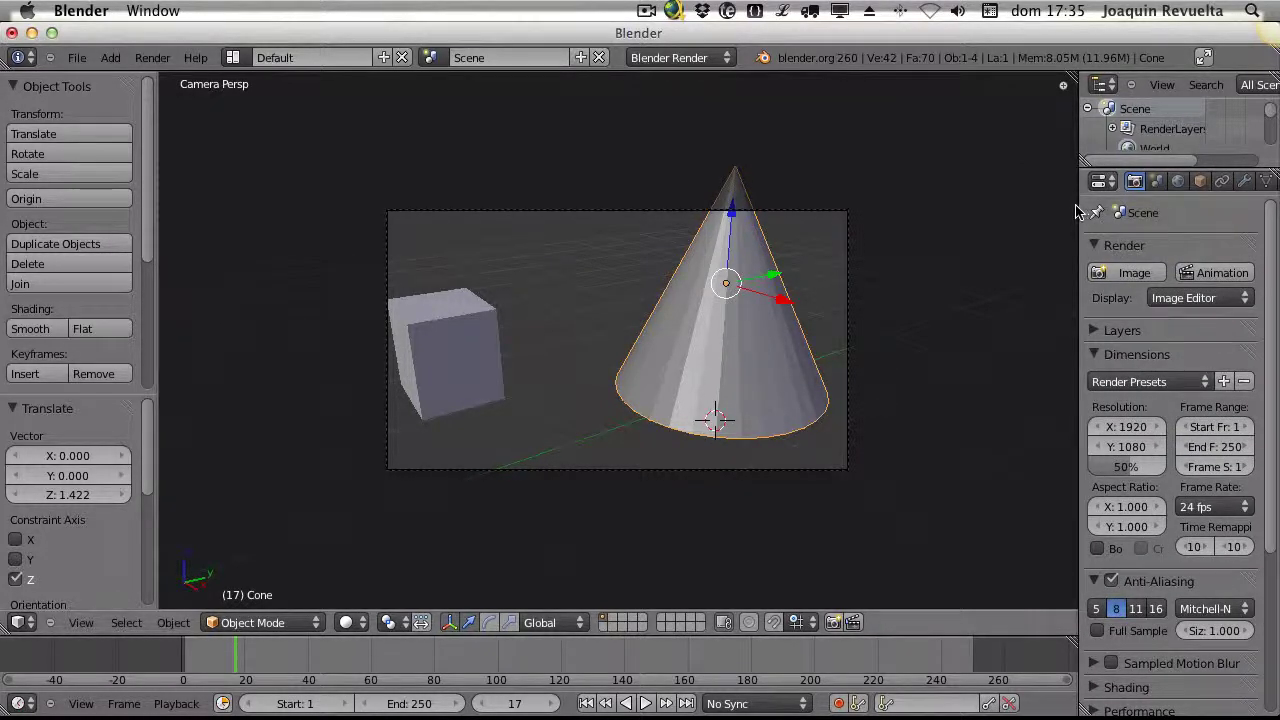
{"action": "left_click_drag", "start_coordinate": [1080, 210], "coordinate": [981, 207]}
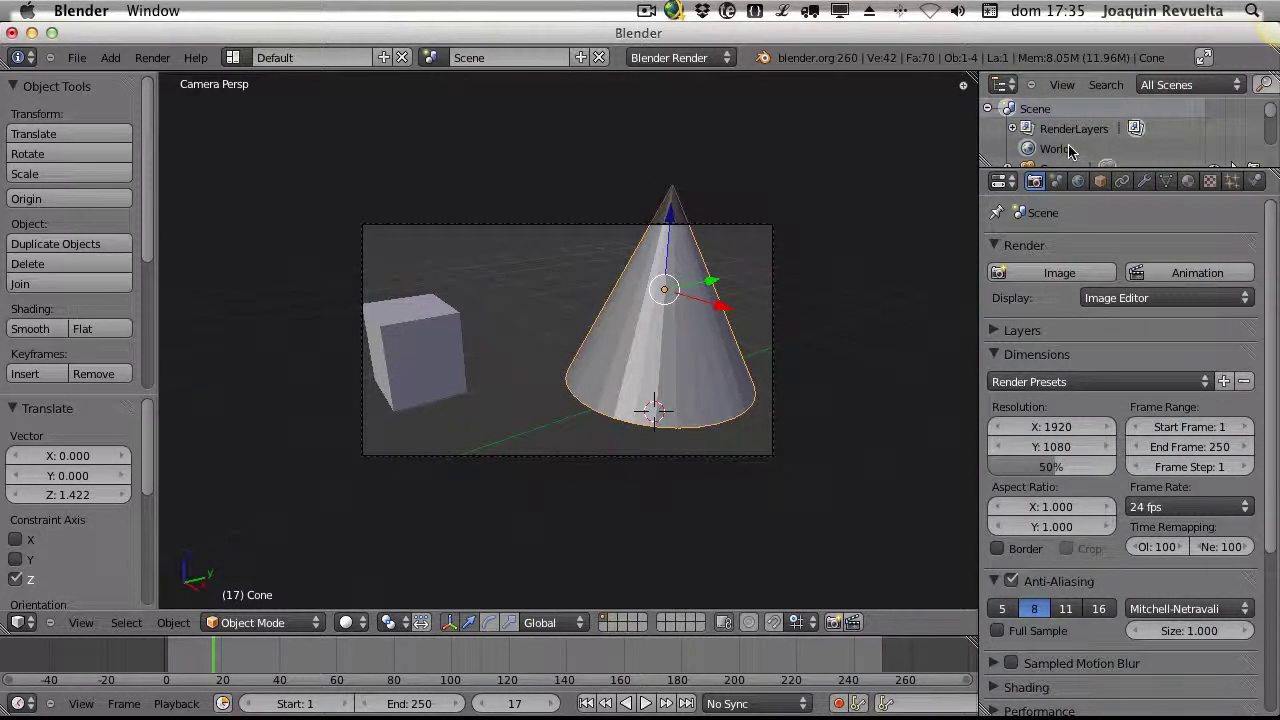
{"action": "left_click_drag", "start_coordinate": [1093, 169], "coordinate": [1090, 278]}
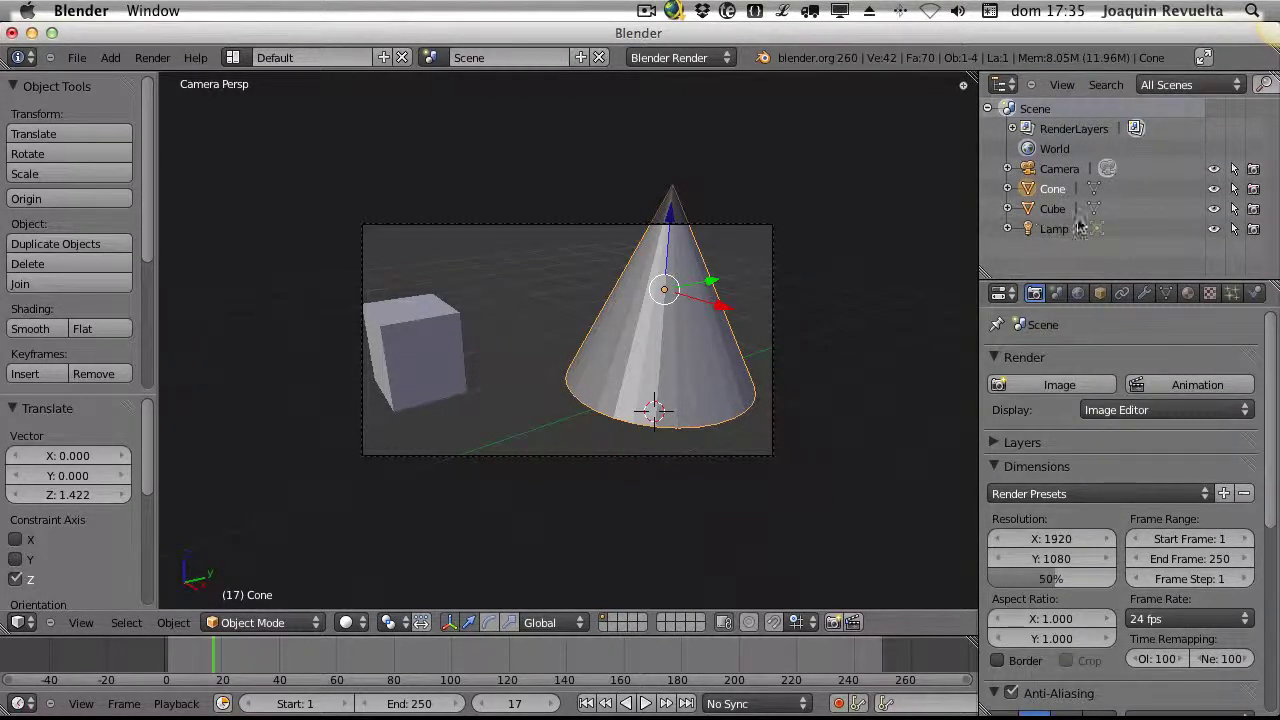
Select the camera, cone, cube and lamp one after another from the Outliner
{"action": "left_click", "coordinate": [1045, 172]}
{"action": "left_click", "coordinate": [1031, 193]}
{"action": "left_click", "coordinate": [1030, 213]}
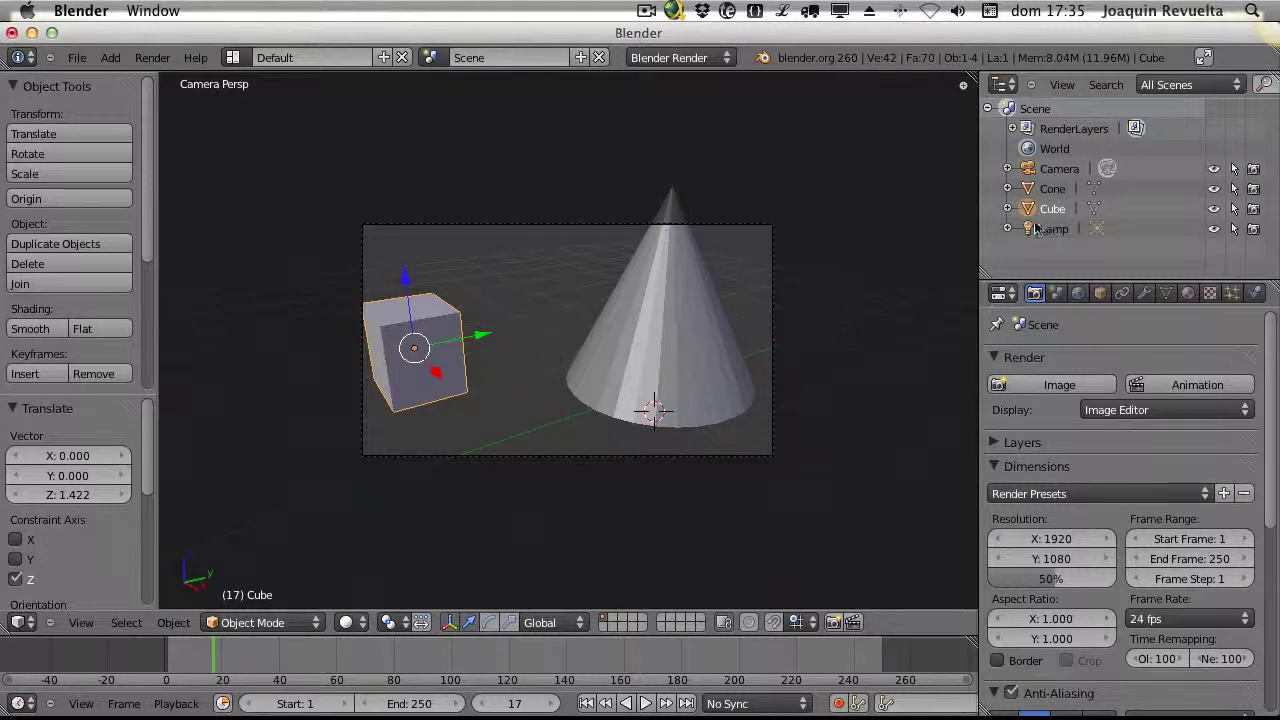
{"action": "left_click", "coordinate": [1033, 231]}
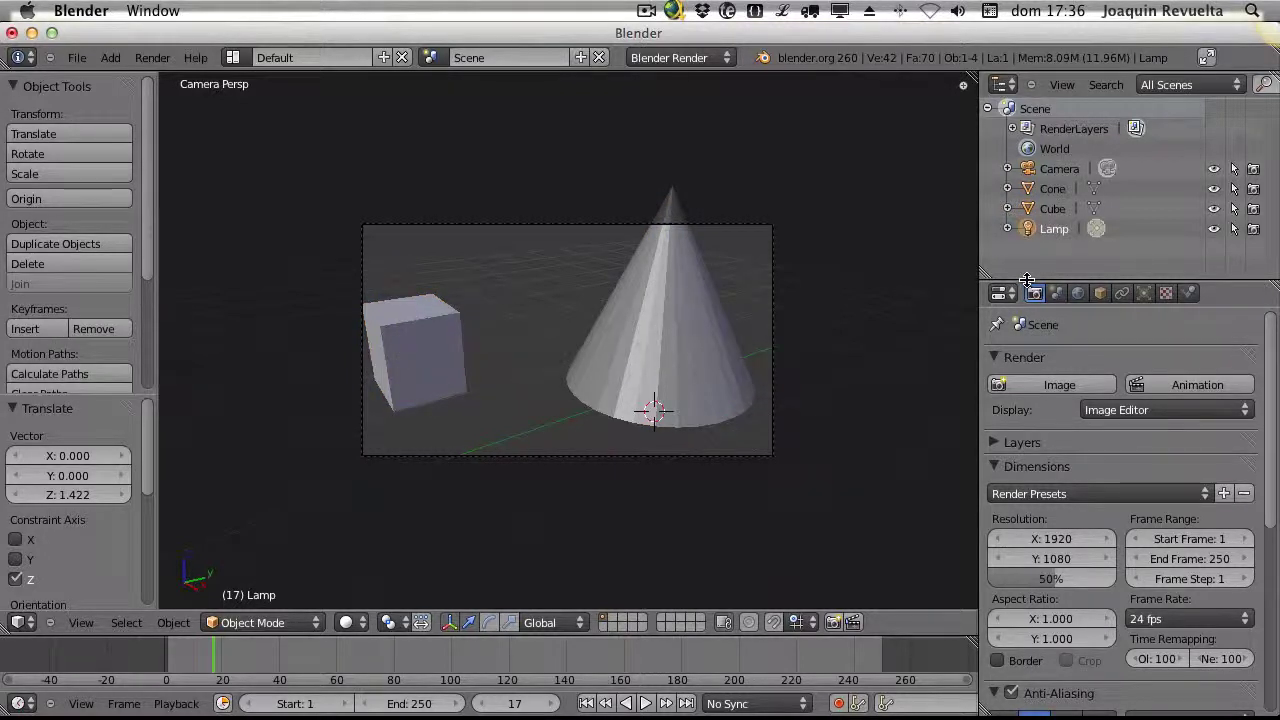
Select the camera in the Outliner and show its lens and display settings
{"action": "left_click", "coordinate": [1057, 175]}
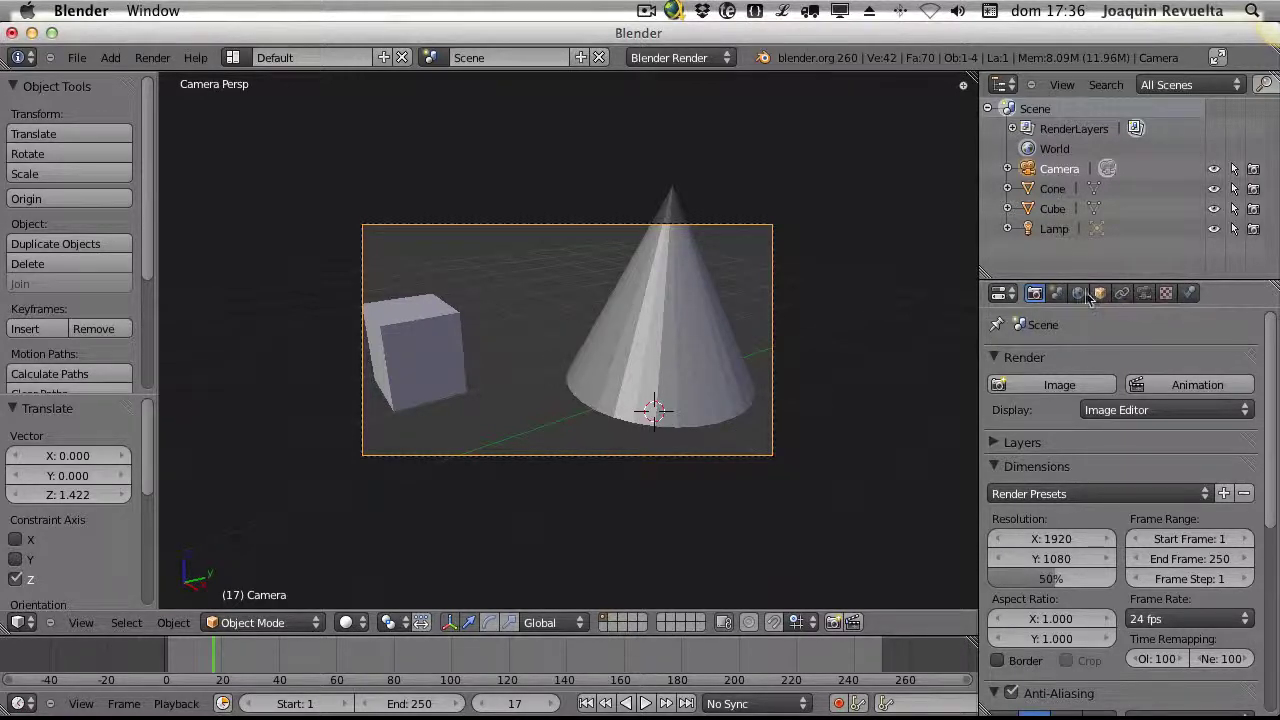
{"action": "left_click", "coordinate": [1145, 293]}
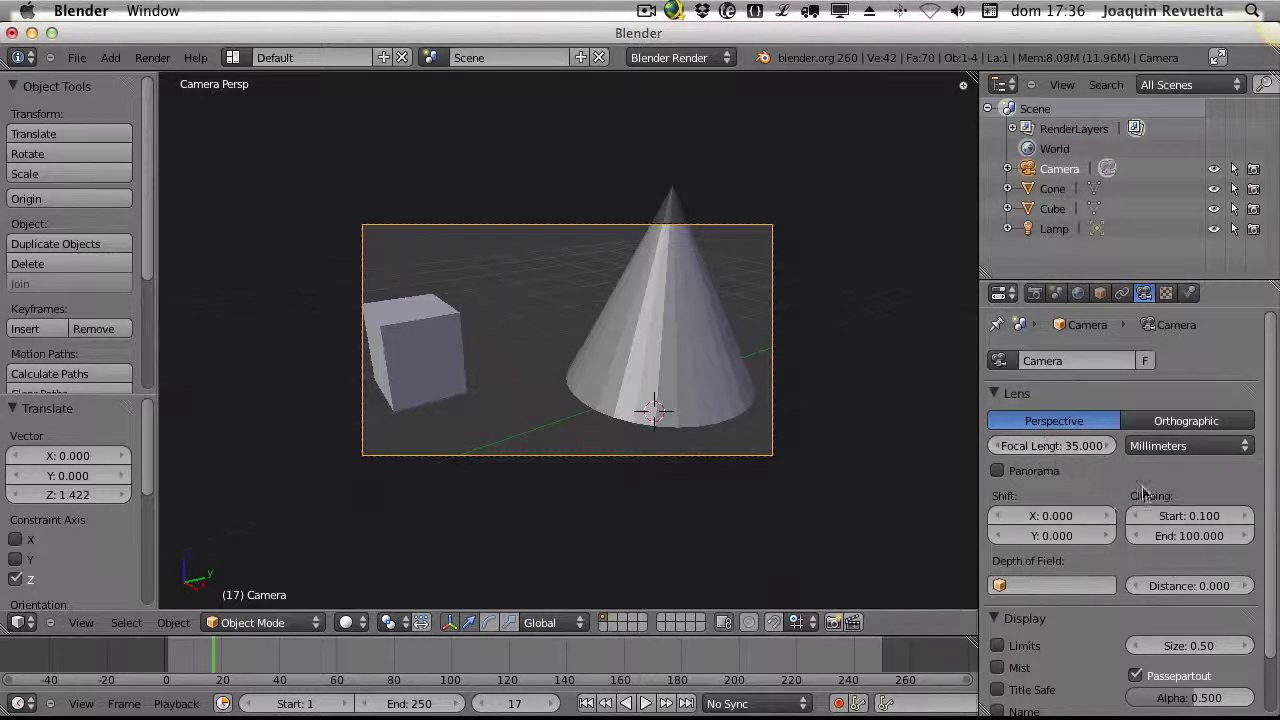
{"action": "scroll", "coordinate": [1172, 488], "scroll_direction": "down", "scroll_amount": 2}
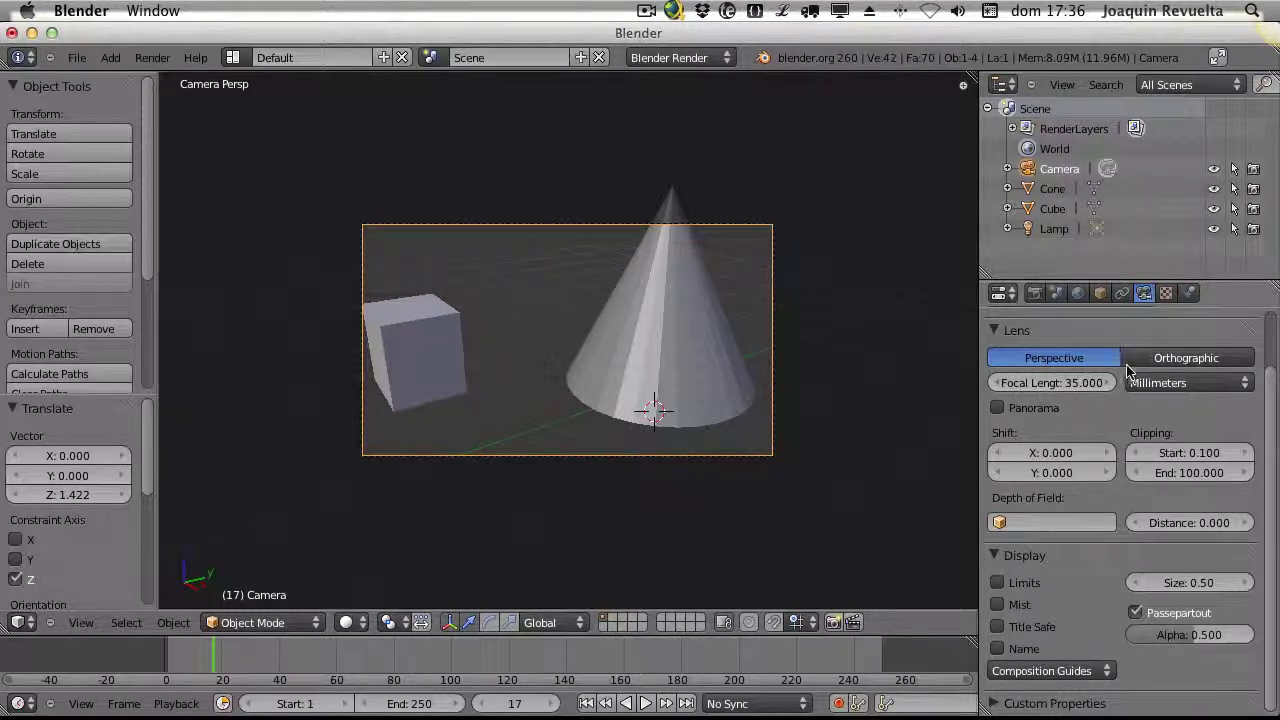
Compare the camera's Orthographic projection with Perspective twice, ending on Perspective
{"action": "left_click", "coordinate": [1156, 364]}
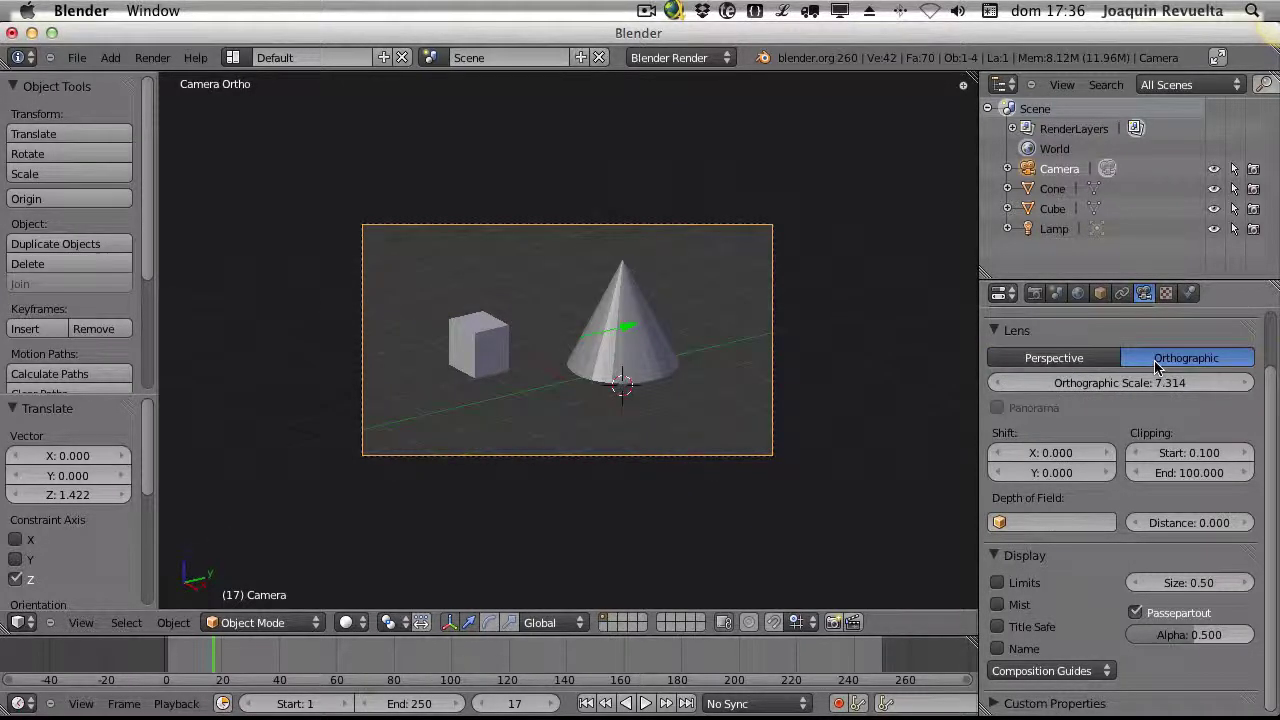
{"action": "left_click", "coordinate": [1082, 366]}
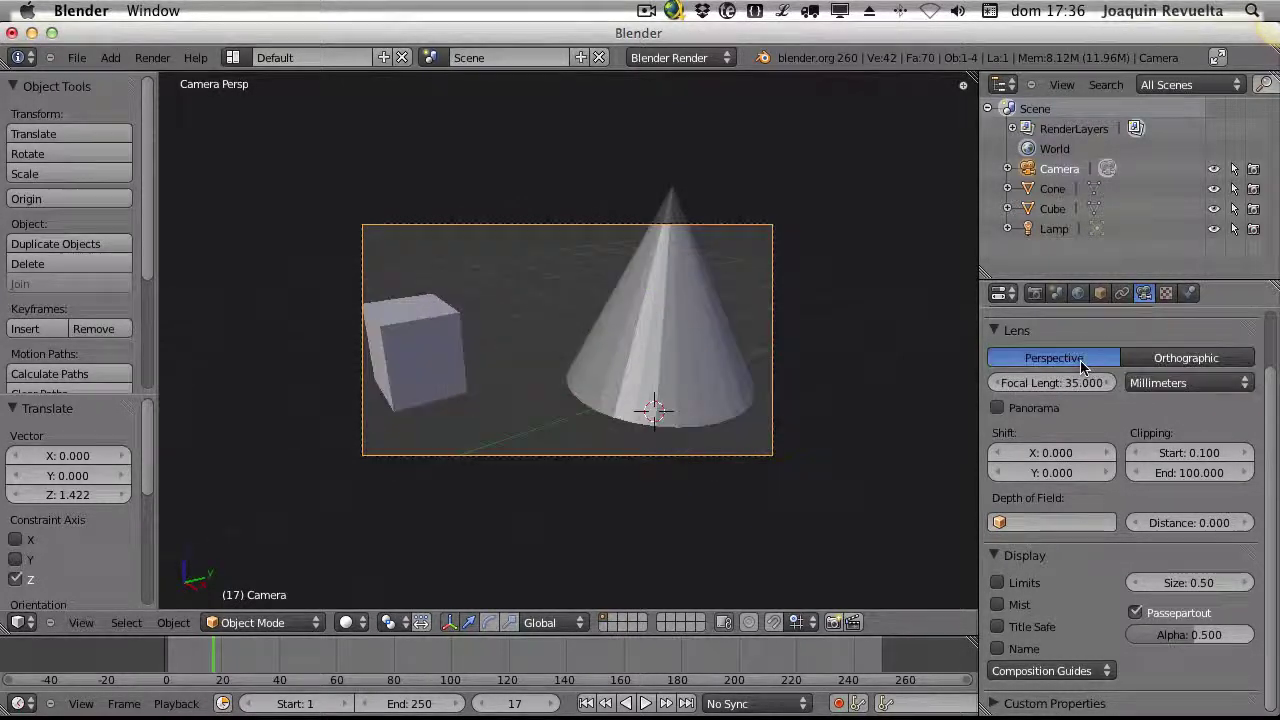
{"action": "left_click", "coordinate": [1186, 360]}
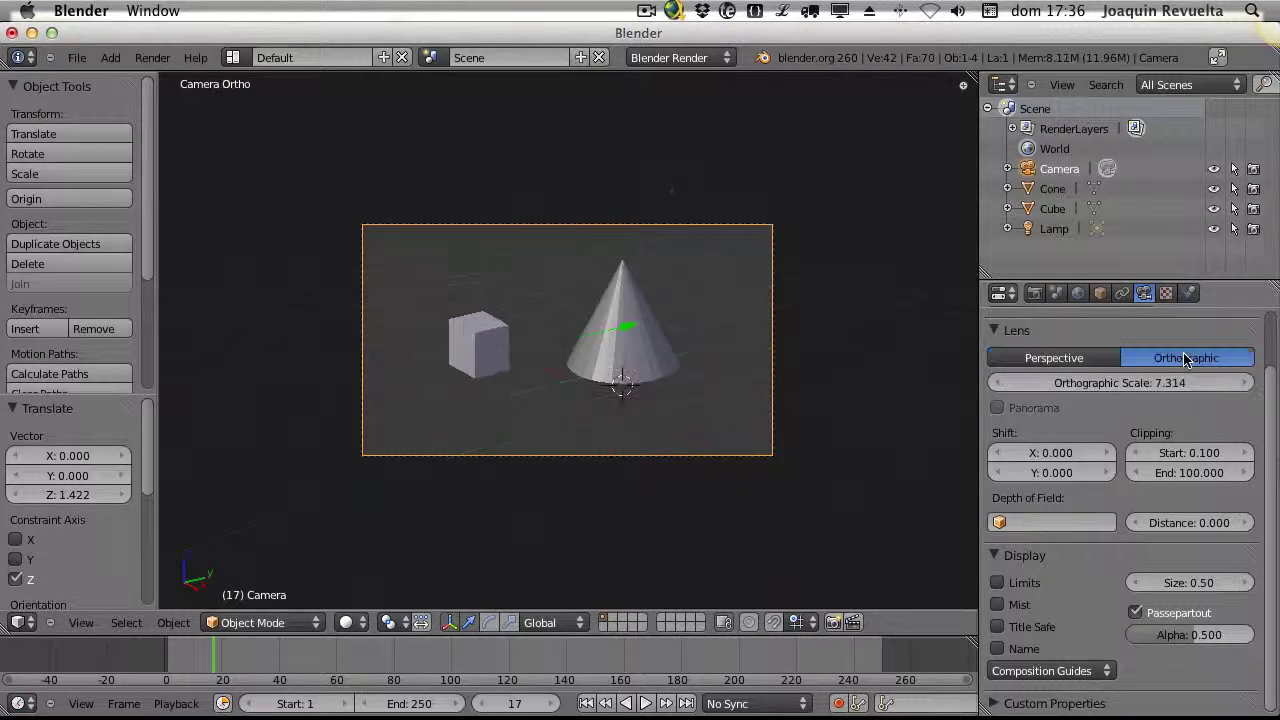
{"action": "left_click", "coordinate": [1086, 362]}
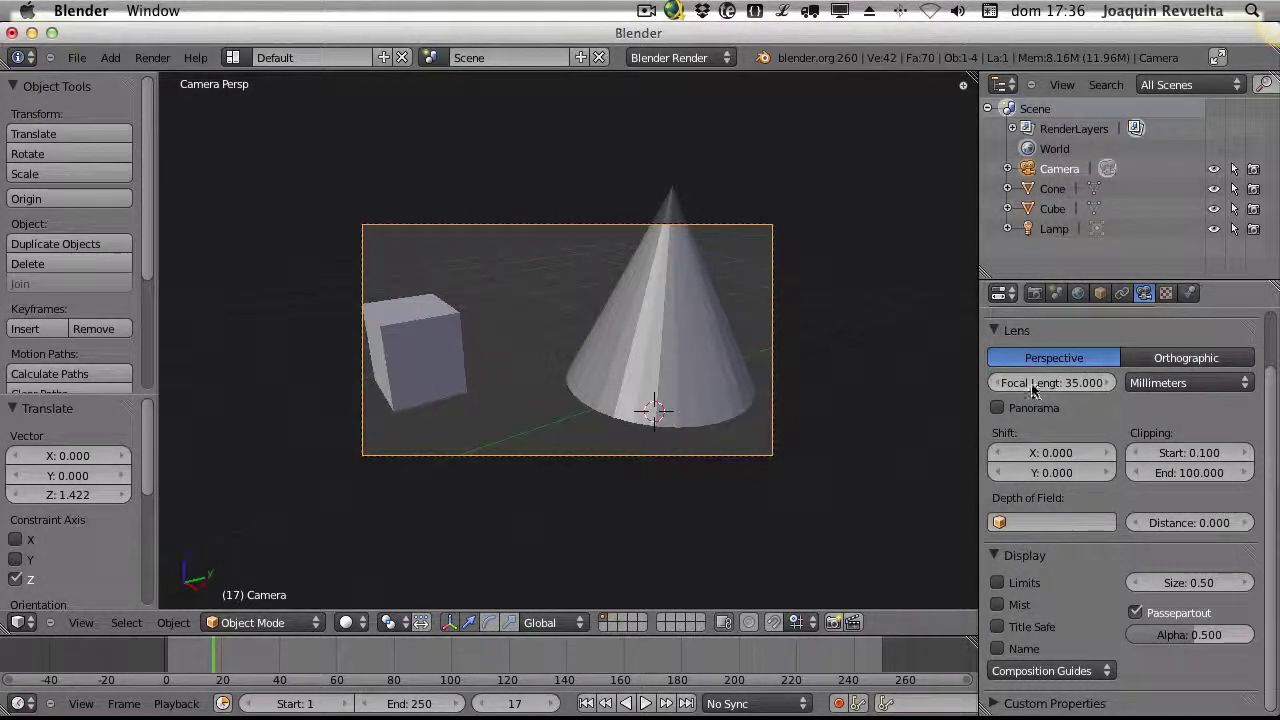
Reduce the camera's focal length to about 14.364 mm for a wider view of the cube and cone
{"action": "left_click", "coordinate": [998, 409]}
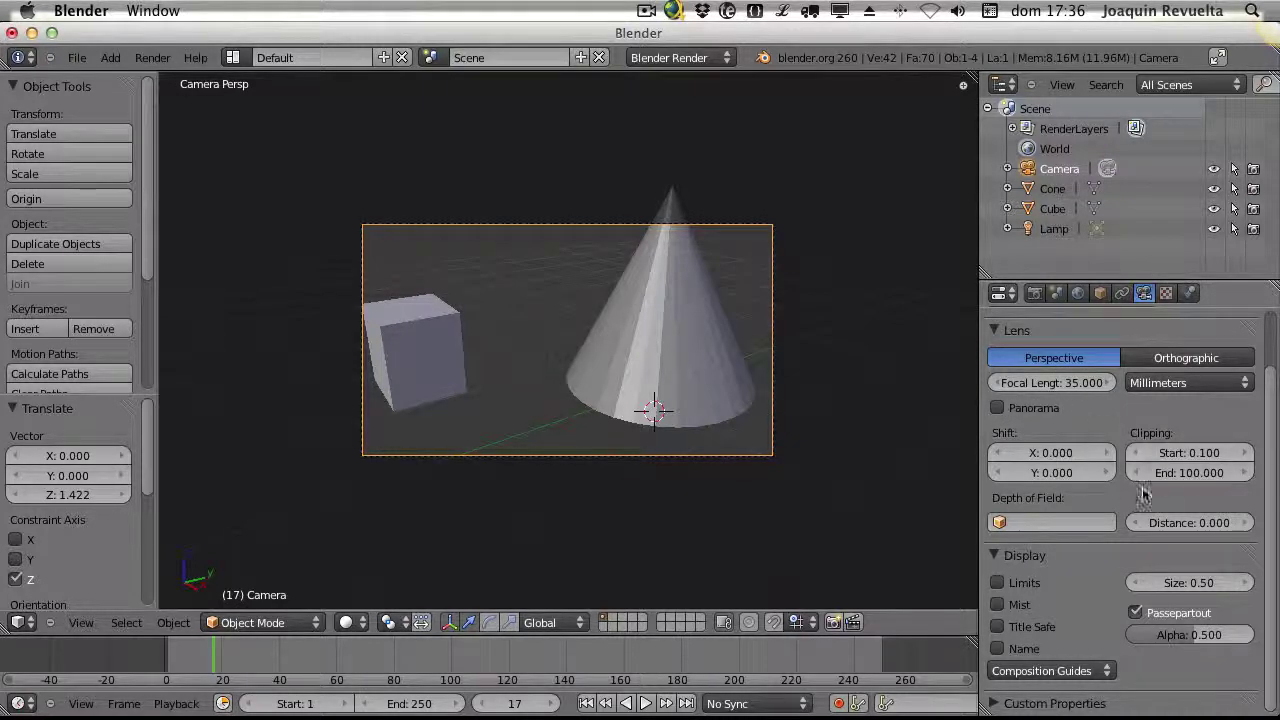
{"action": "left_click_drag", "start_coordinate": [1016, 384], "coordinate": [968, 389]}
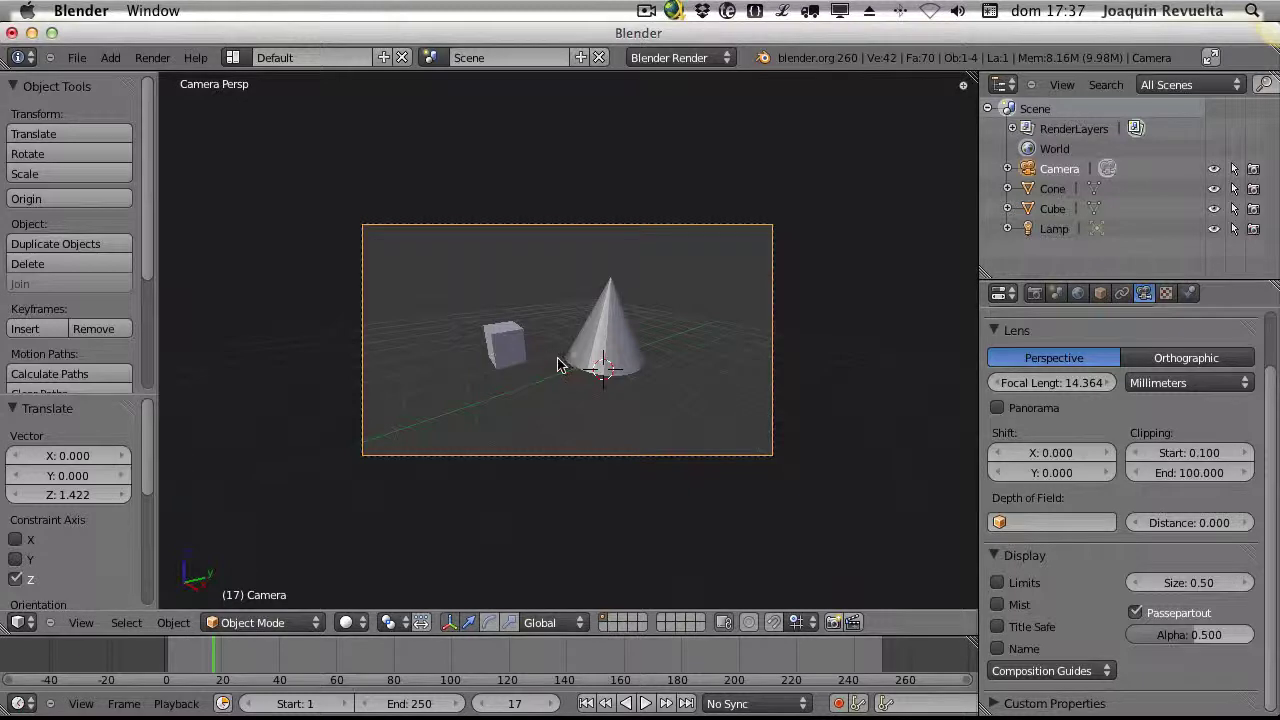
{"action": "scroll", "coordinate": [562, 366], "scroll_direction": "down", "scroll_amount": 2}
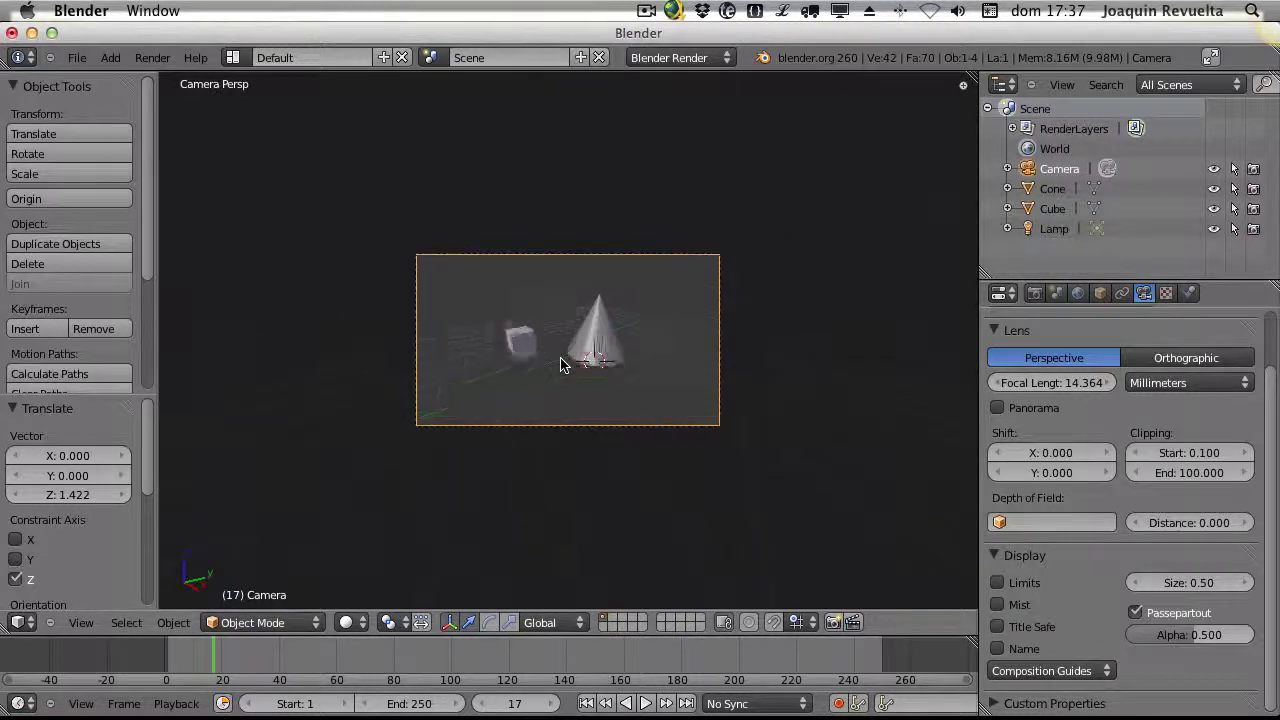
Enlarge the camera view and render a still image of the cube and cone from the render settings
{"action": "scroll", "coordinate": [562, 366], "scroll_direction": "up", "scroll_amount": 4}
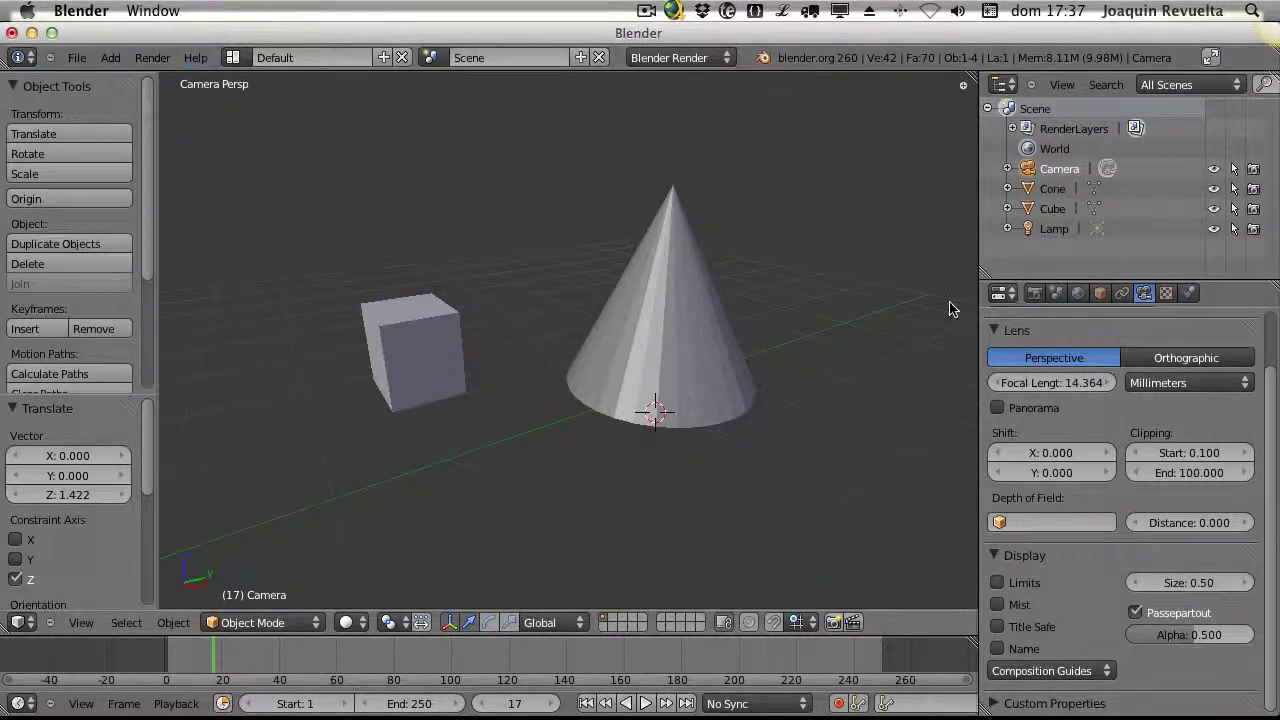
{"action": "scroll", "coordinate": [1226, 338], "scroll_direction": "up", "scroll_amount": 2}
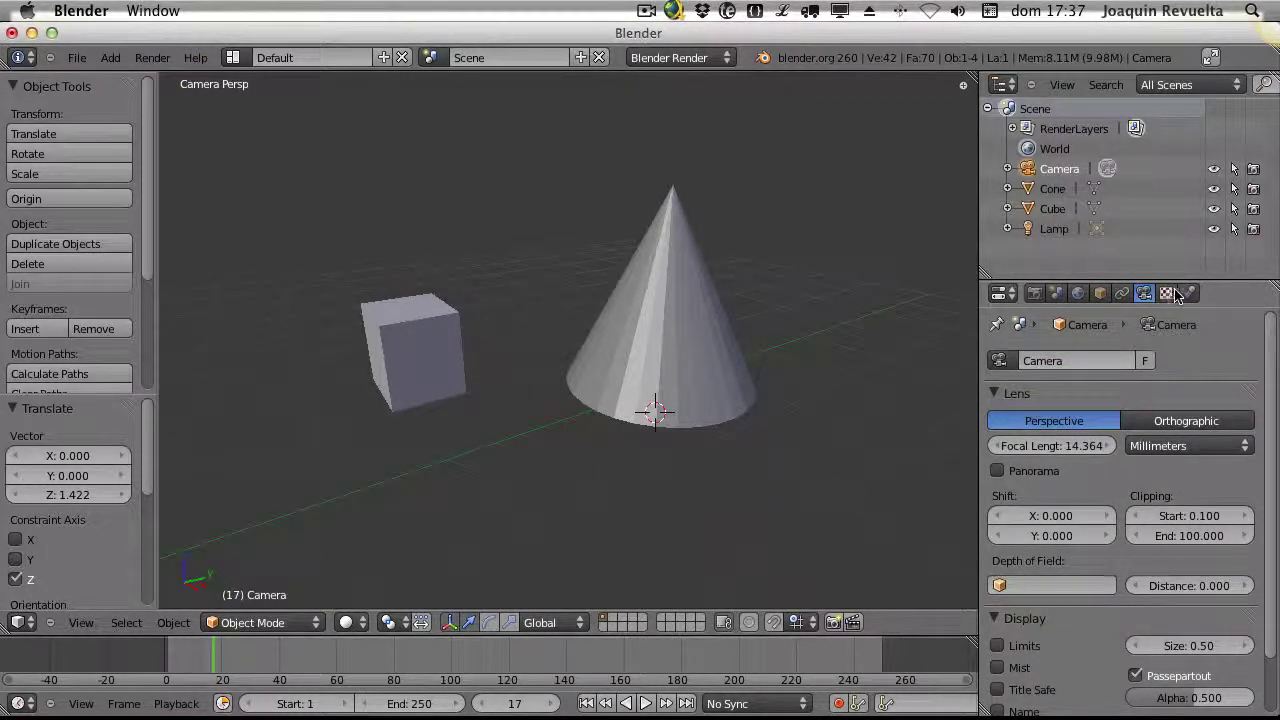
{"action": "left_click", "coordinate": [1034, 294]}
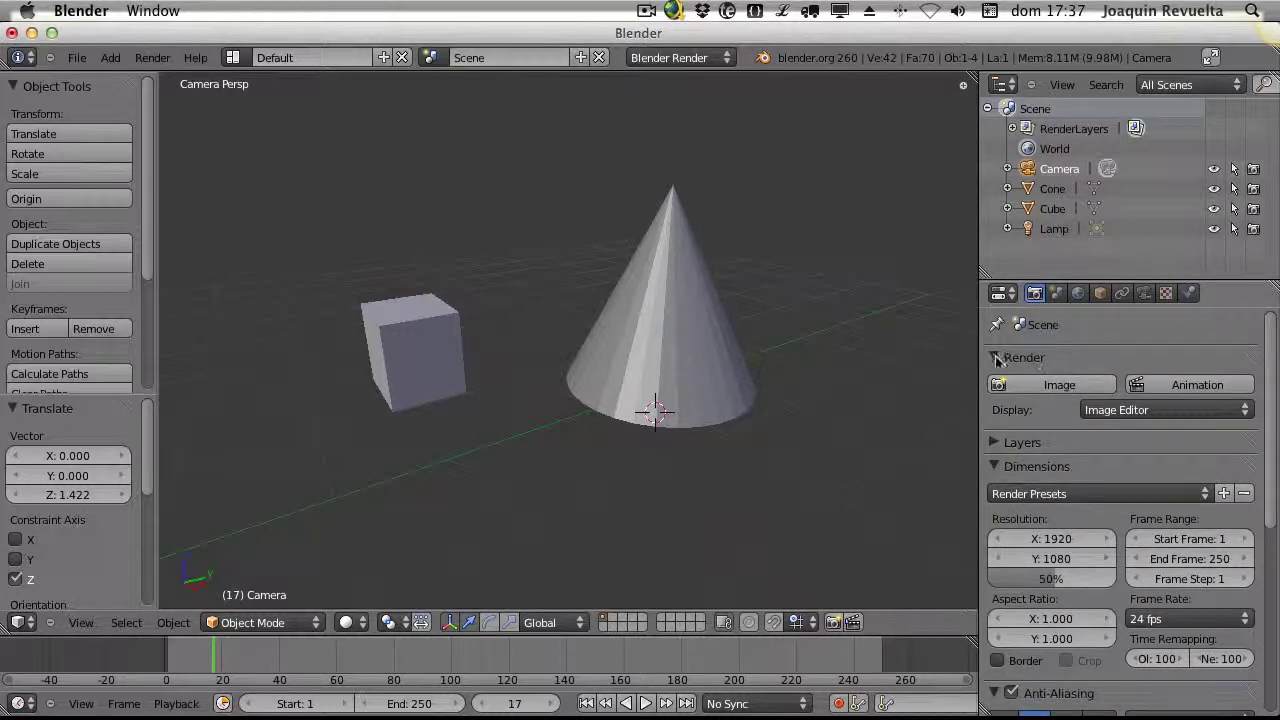
{"action": "left_click", "coordinate": [1052, 390]}
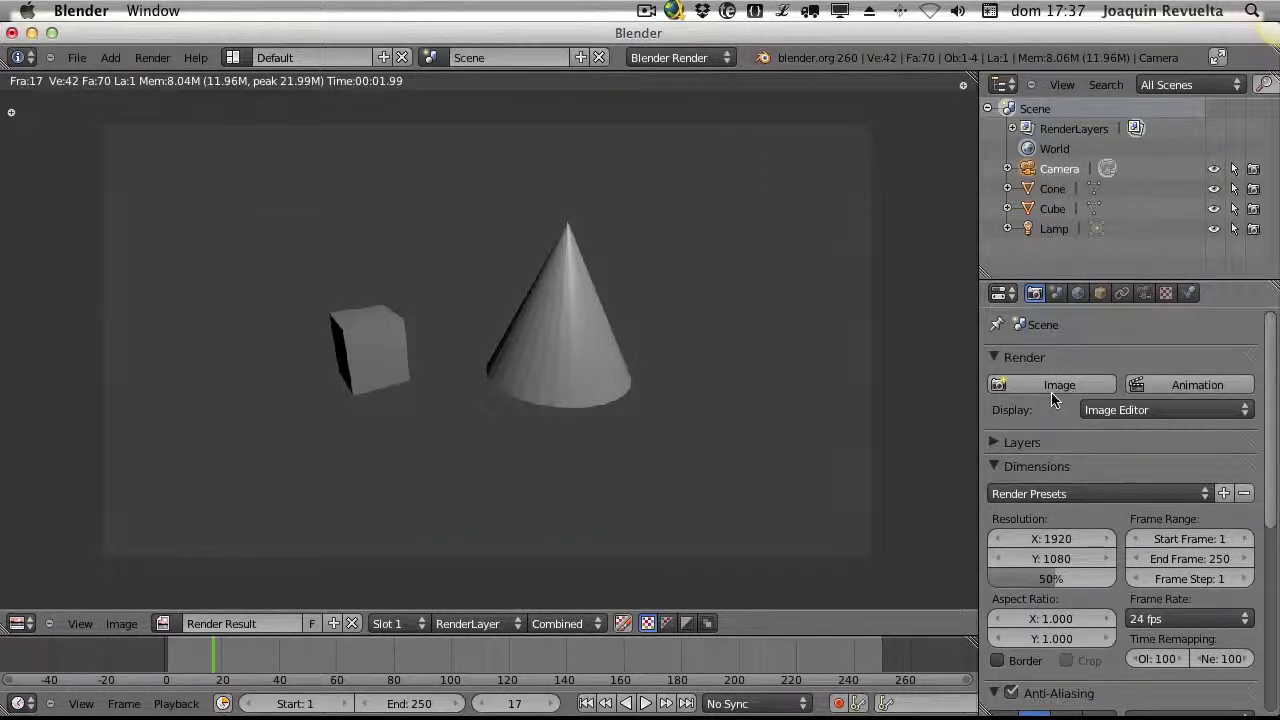
Examine the rendered cube and cone at several magnifications and return to the 3D view
{"action": "scroll", "coordinate": [457, 337], "scroll_direction": "down", "scroll_amount": 2}
{"action": "scroll", "coordinate": [459, 340], "scroll_direction": "up", "scroll_amount": 5}
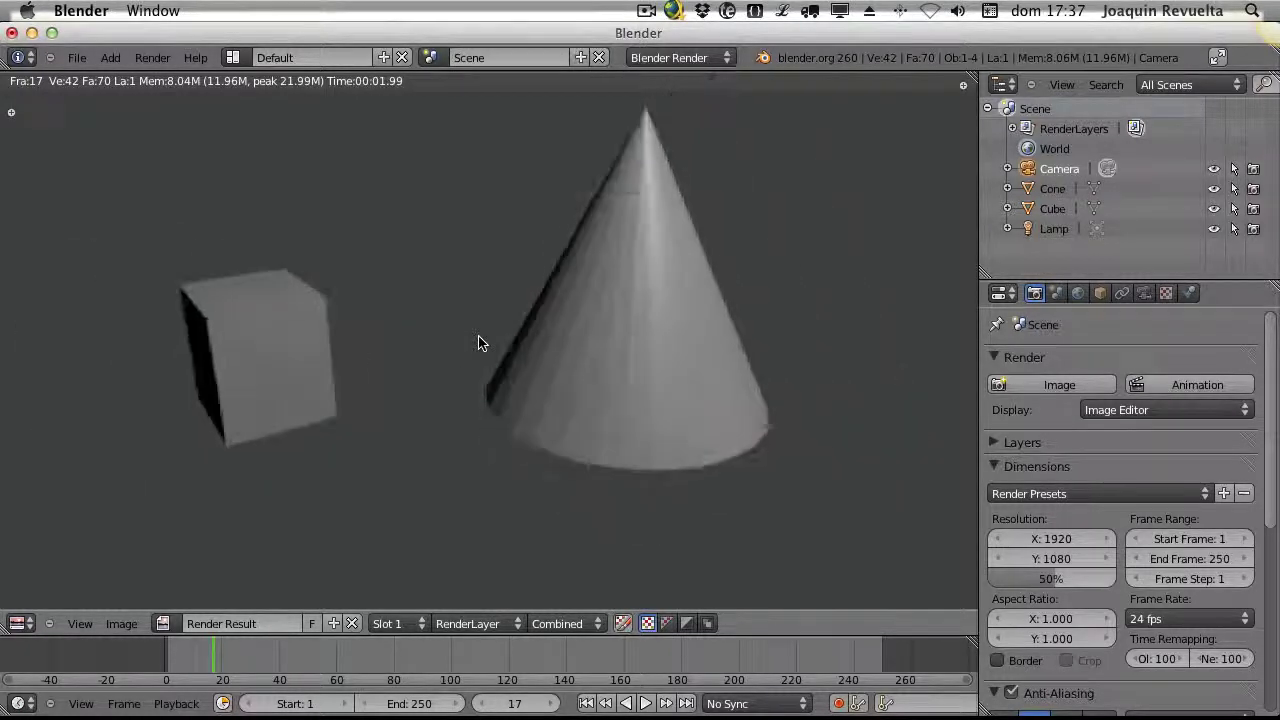
{"action": "scroll", "coordinate": [478, 343], "scroll_direction": "up", "scroll_amount": 5}
{"action": "scroll", "coordinate": [480, 343], "scroll_direction": "down", "scroll_amount": 4}
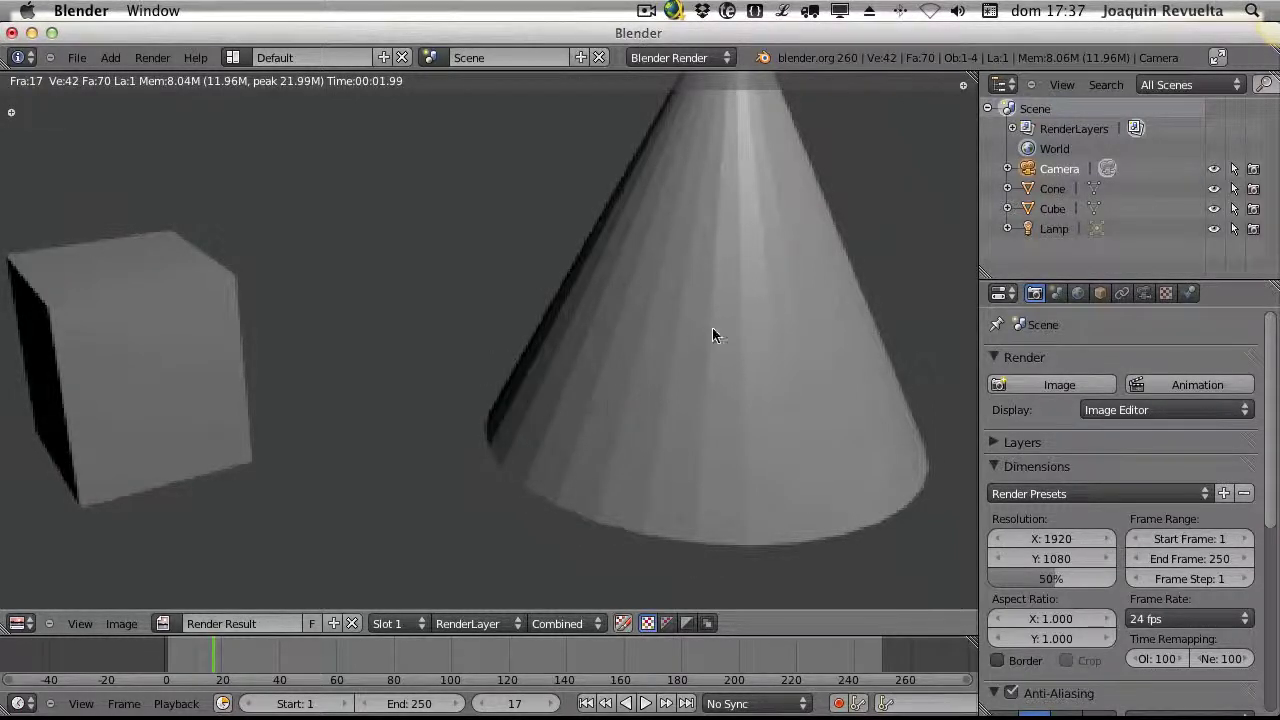
{"action": "scroll", "coordinate": [712, 330], "scroll_direction": "up", "scroll_amount": 2}
{"action": "scroll", "coordinate": [712, 330], "scroll_direction": "down", "scroll_amount": 5}
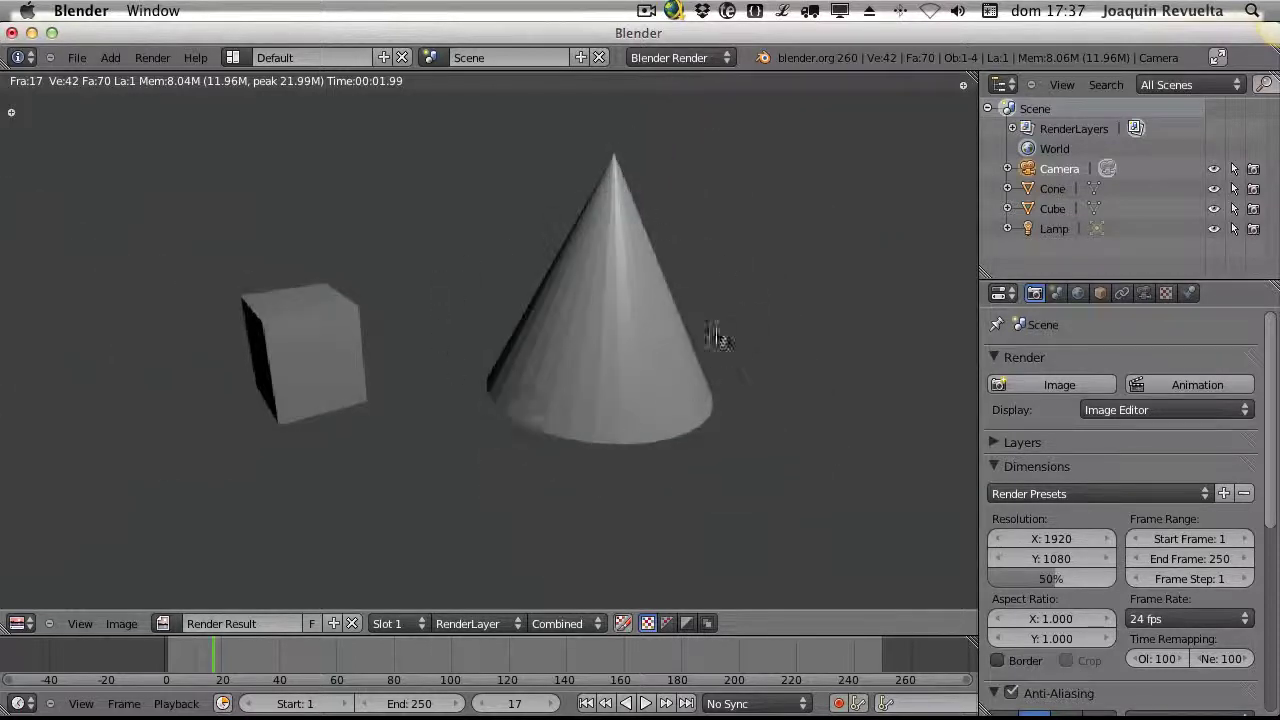
{"action": "scroll", "coordinate": [475, 360], "scroll_direction": "down", "scroll_amount": 3}
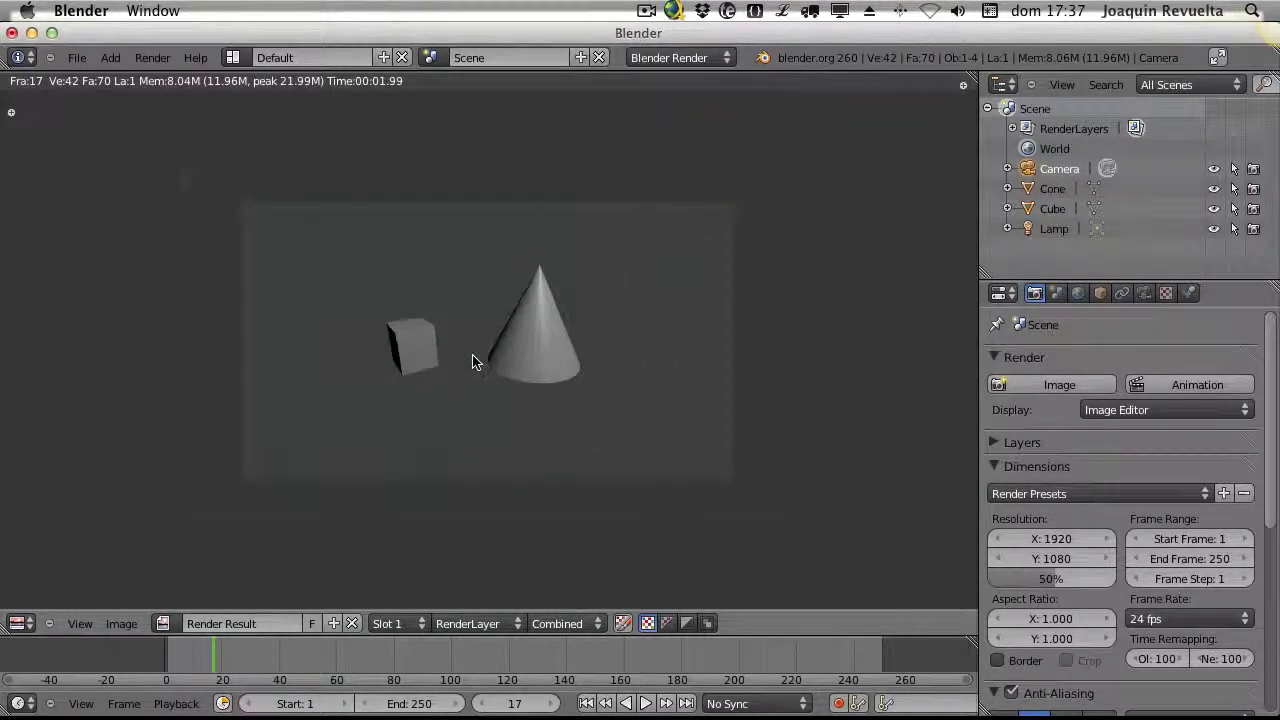
{"action": "left_click", "coordinate": [152, 57]}
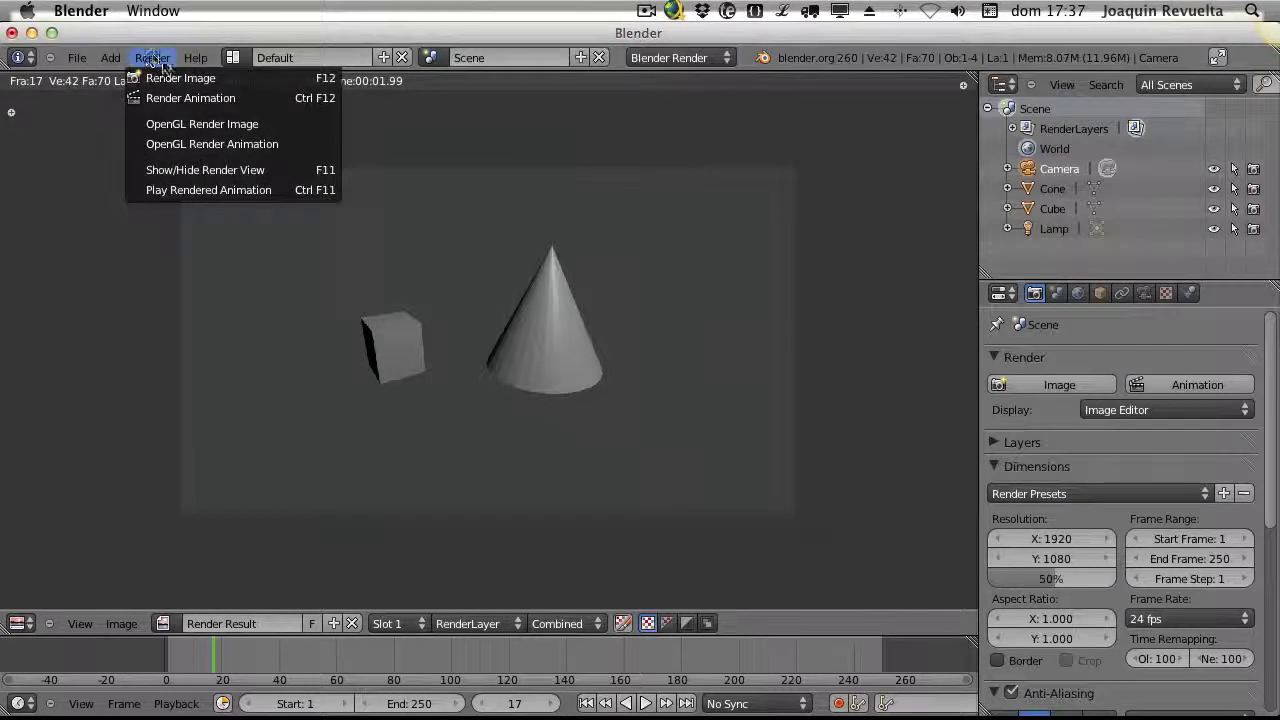
{"action": "left_click", "coordinate": [185, 166]}
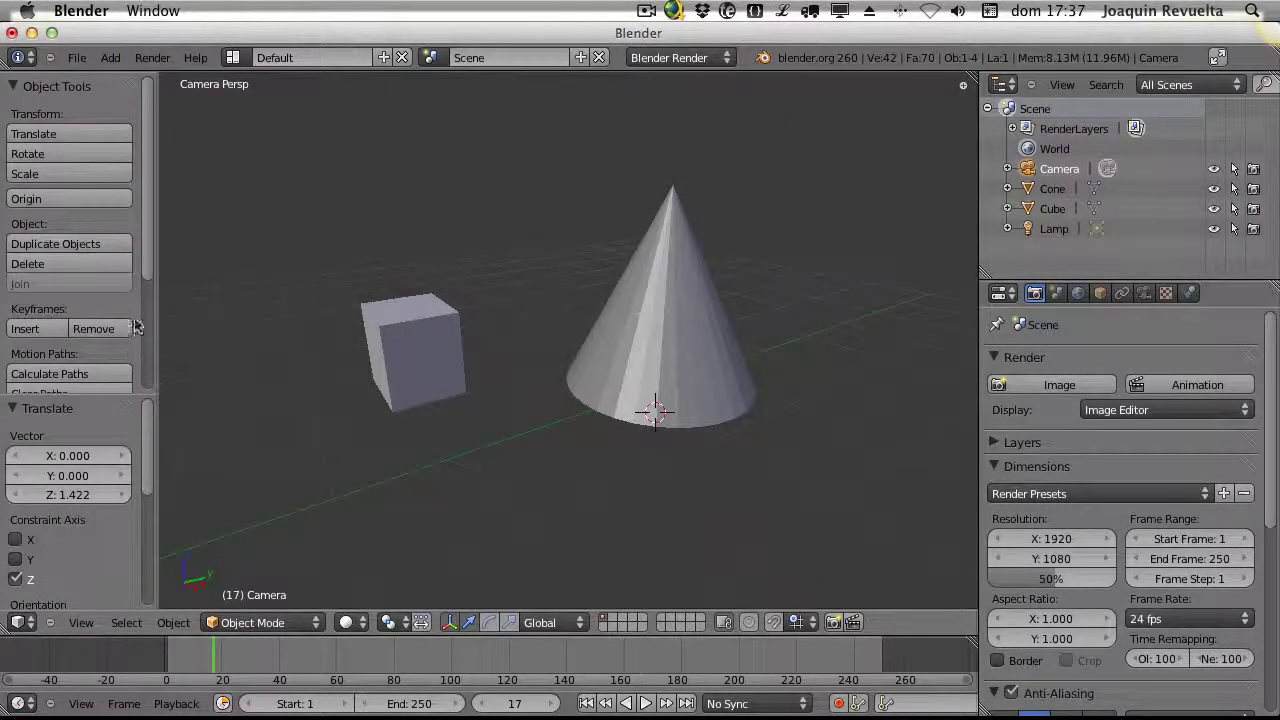
Collapse the Translate options and apply smooth shading to both the cone and the cube
{"action": "left_click_drag", "start_coordinate": [150, 278], "coordinate": [161, 244]}
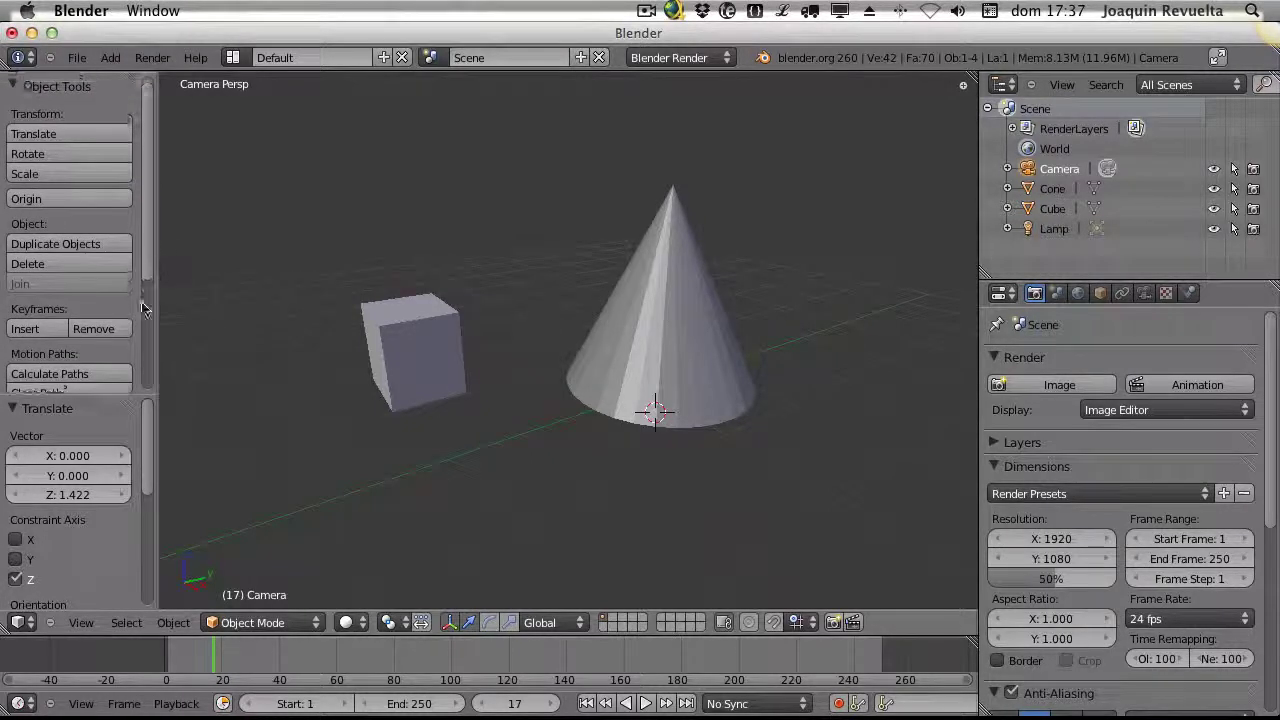
{"action": "left_click", "coordinate": [15, 410]}
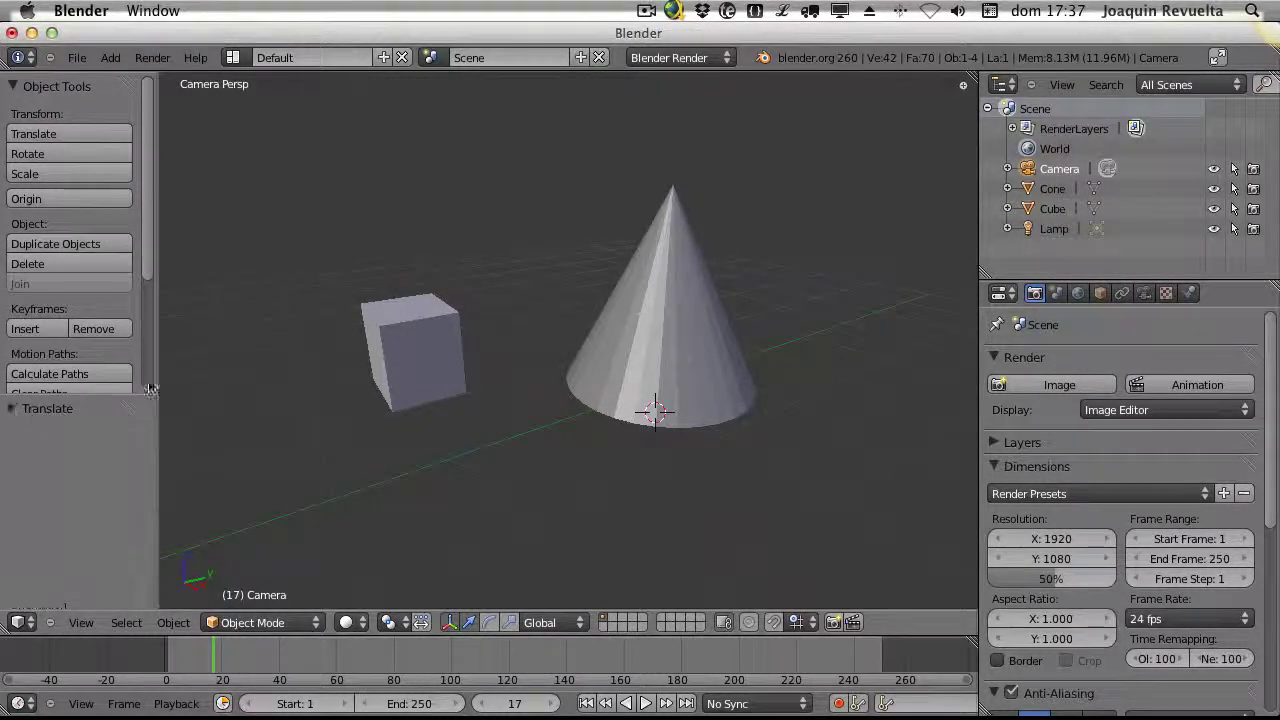
{"action": "right_click", "coordinate": [652, 310]}
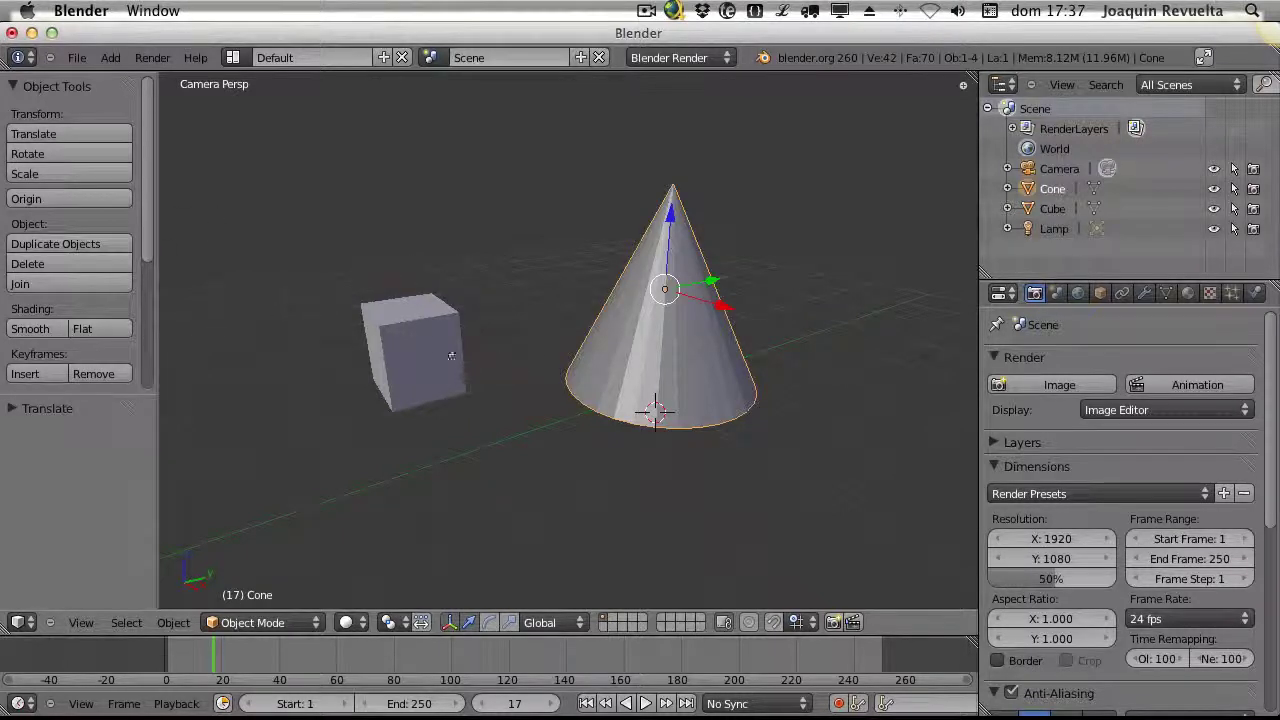
{"action": "right_click", "coordinate": [413, 343]}
{"action": "right_click", "coordinate": [674, 328]}
{"action": "left_click", "coordinate": [30, 330]}
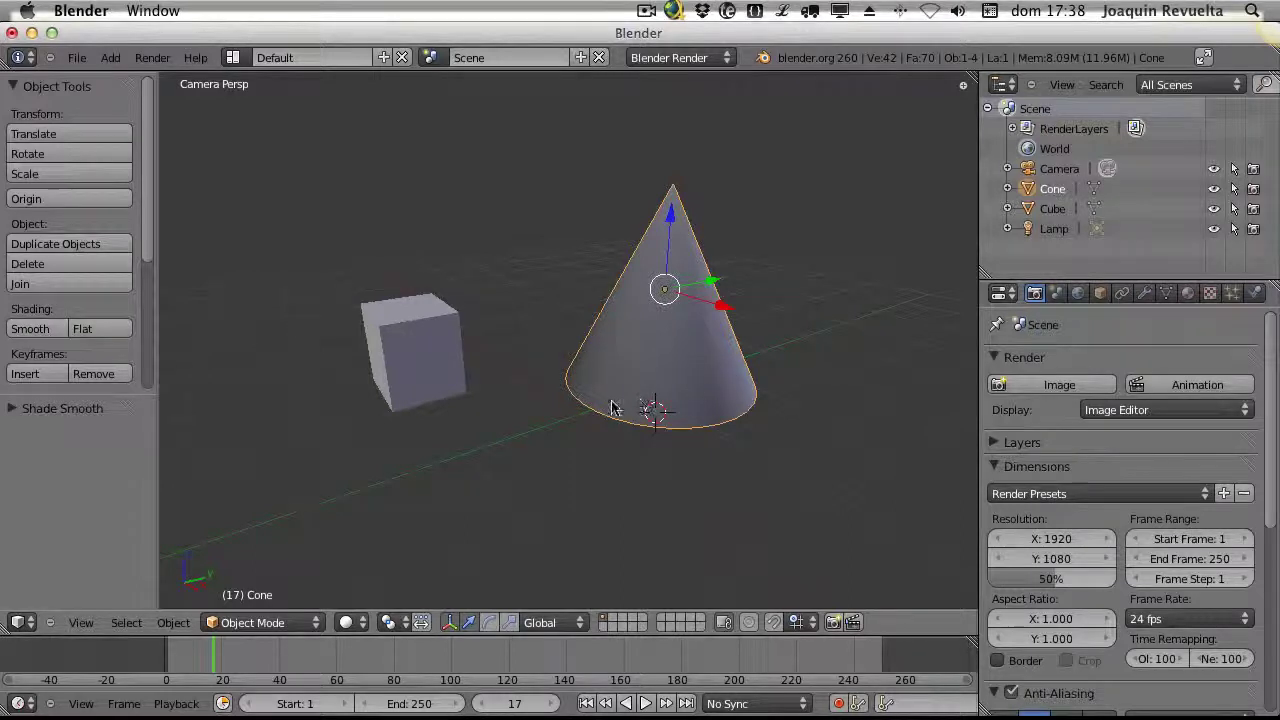
{"action": "right_click", "coordinate": [408, 345]}
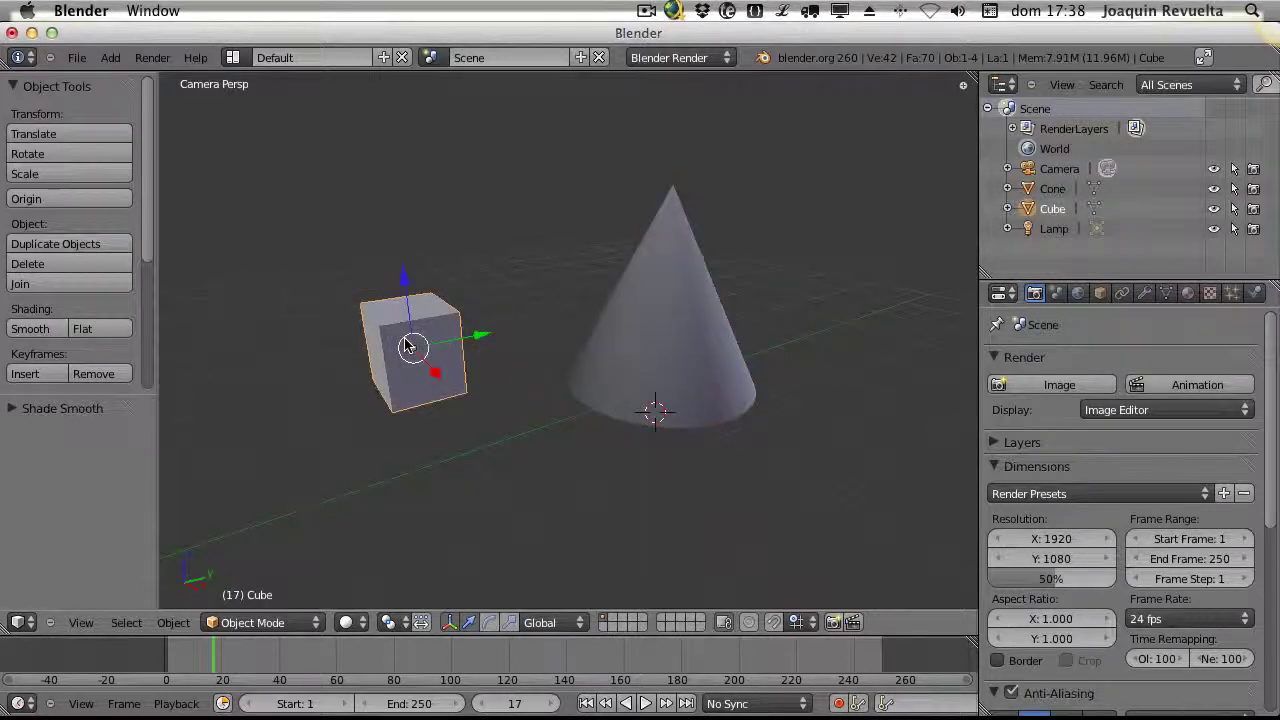
{"action": "left_click", "coordinate": [27, 330]}
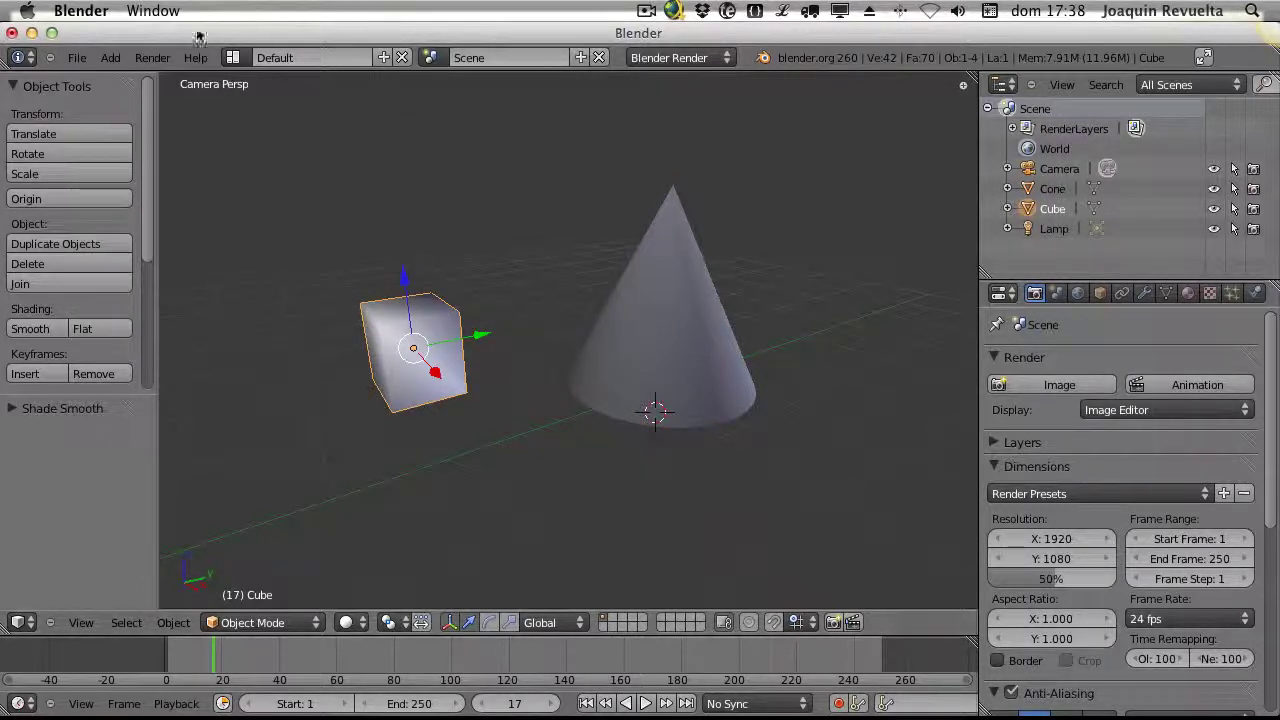
Render the smooth-shaded cone and cube, inspect the image at different magnifications and return to the 3D view
{"action": "left_click", "coordinate": [152, 57]}
{"action": "left_click", "coordinate": [170, 79]}
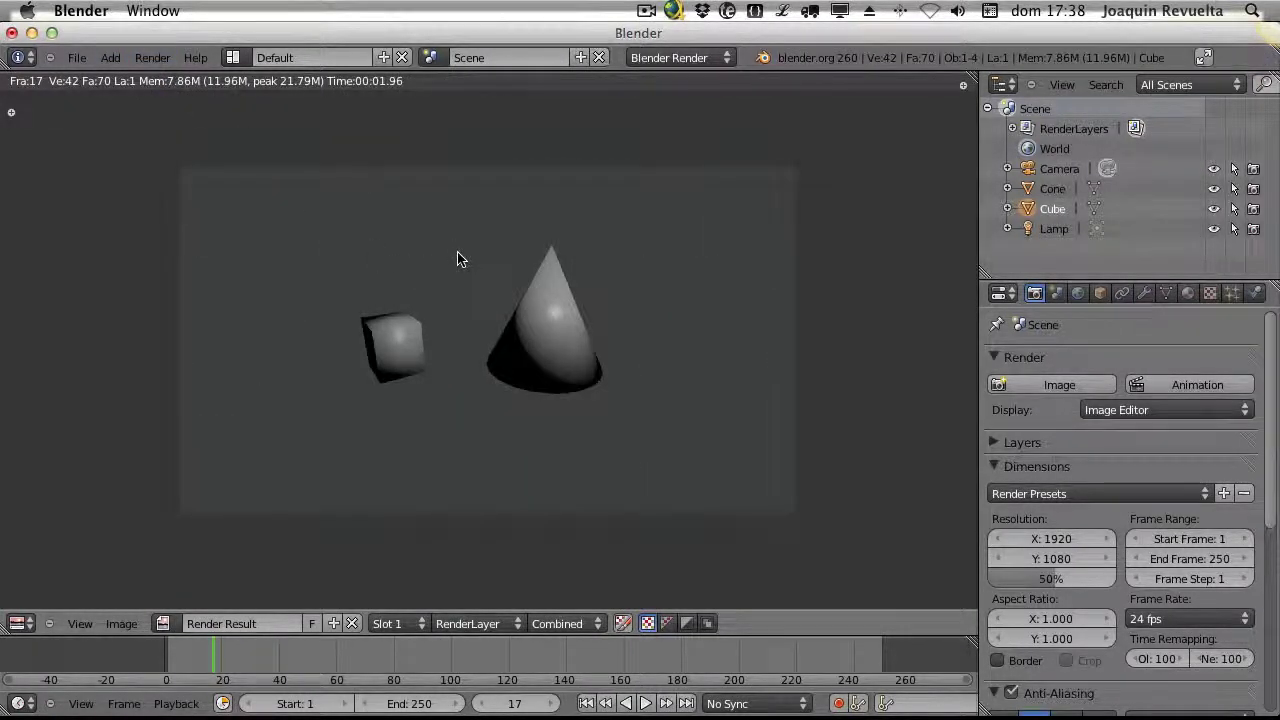
{"action": "scroll", "coordinate": [461, 249], "scroll_direction": "up", "scroll_amount": 3}
{"action": "scroll", "coordinate": [461, 259], "scroll_direction": "down", "scroll_amount": 4}
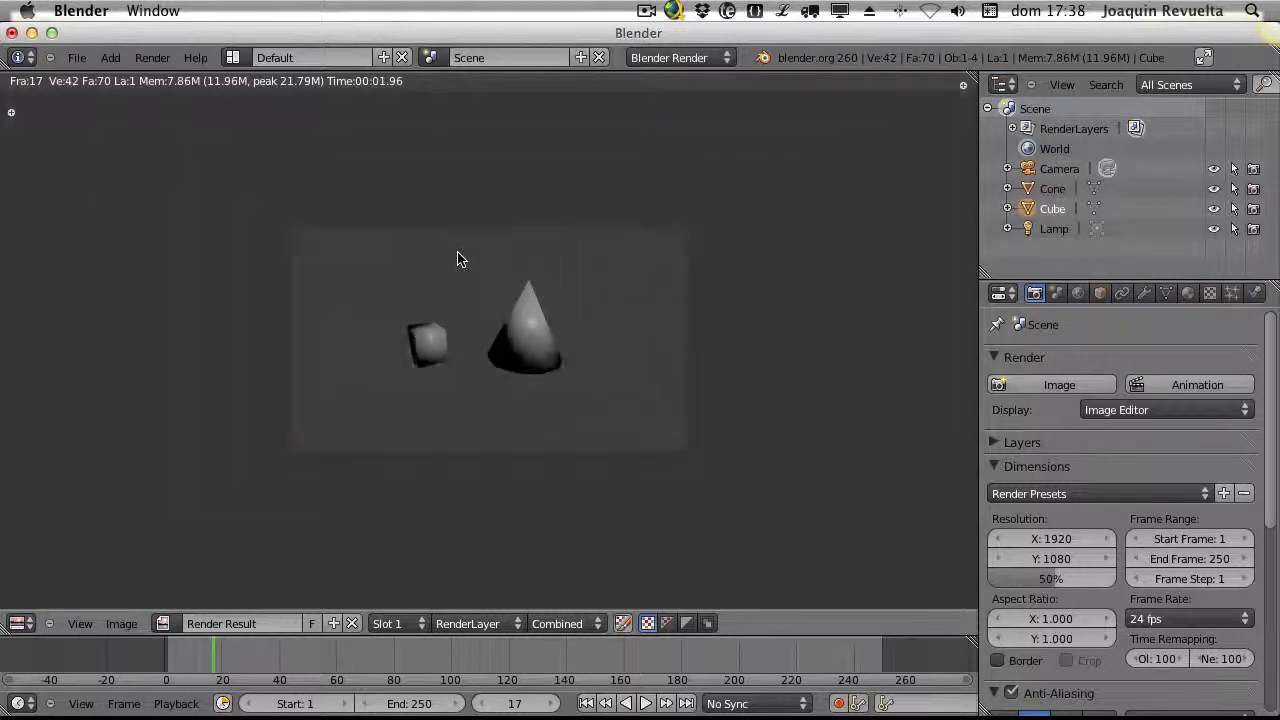
{"action": "scroll", "coordinate": [461, 259], "scroll_direction": "up", "scroll_amount": 3}
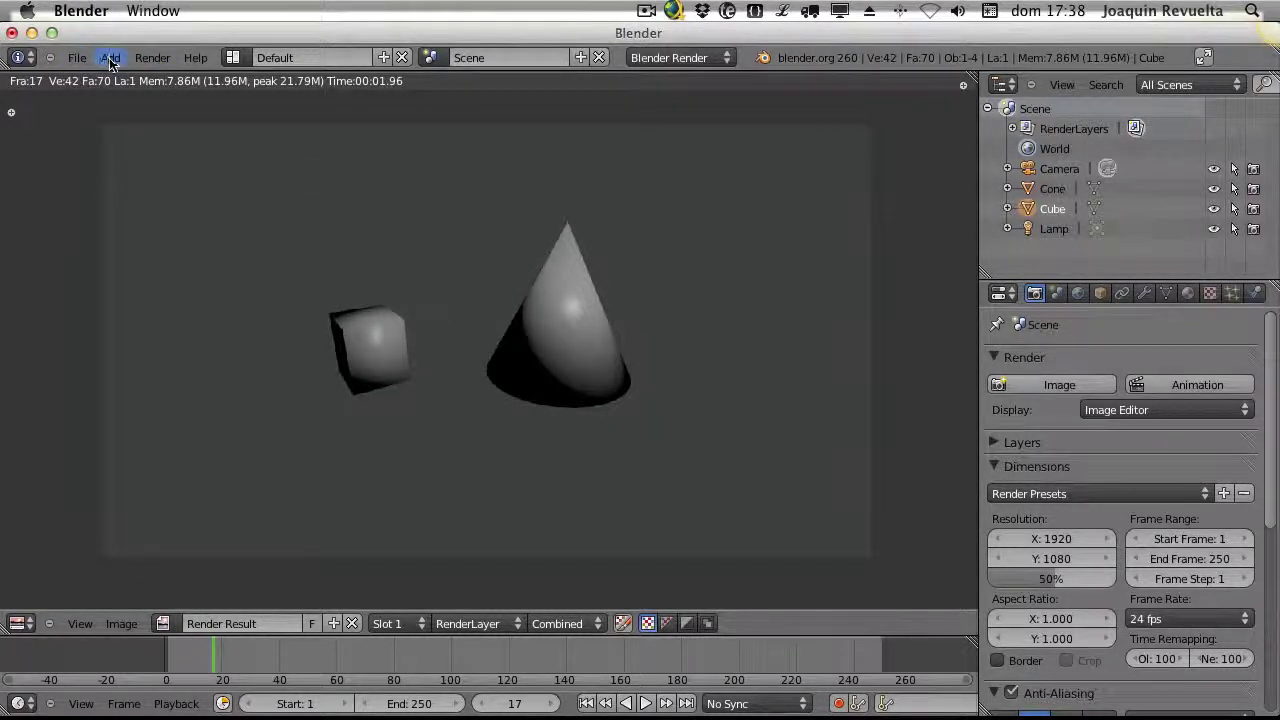
{"action": "left_click", "coordinate": [152, 57]}
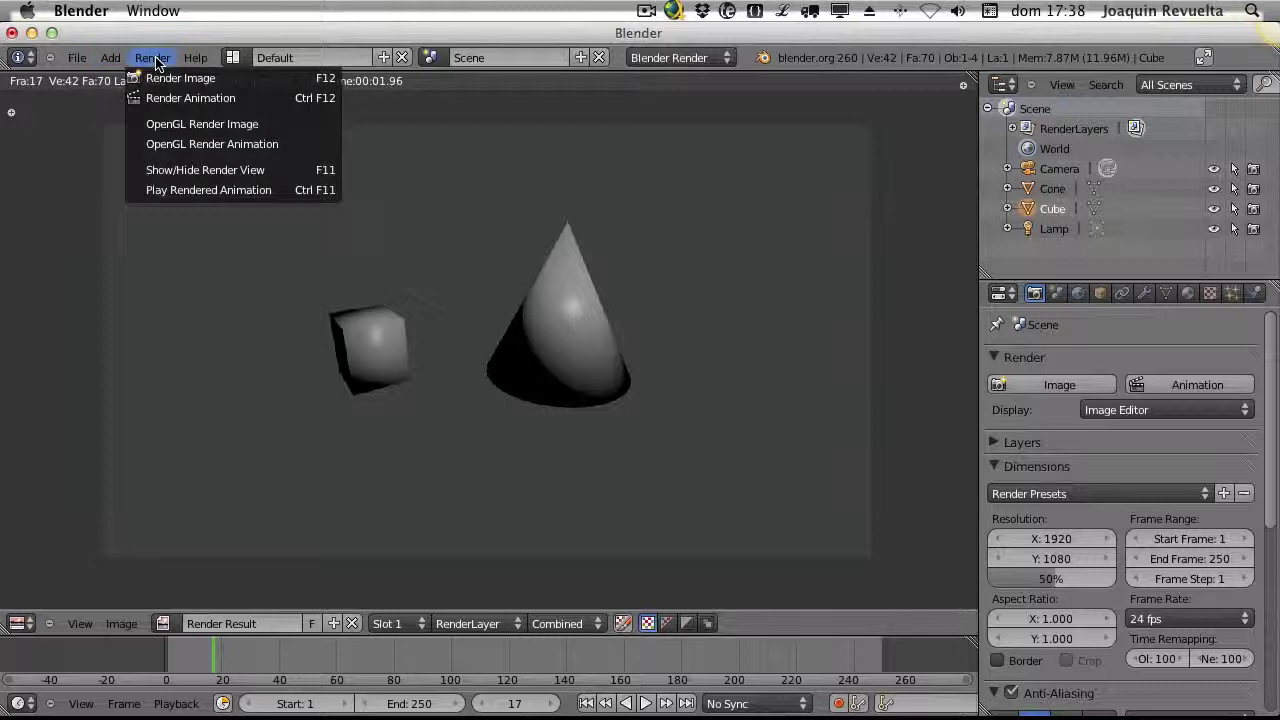
{"action": "left_click", "coordinate": [196, 170]}
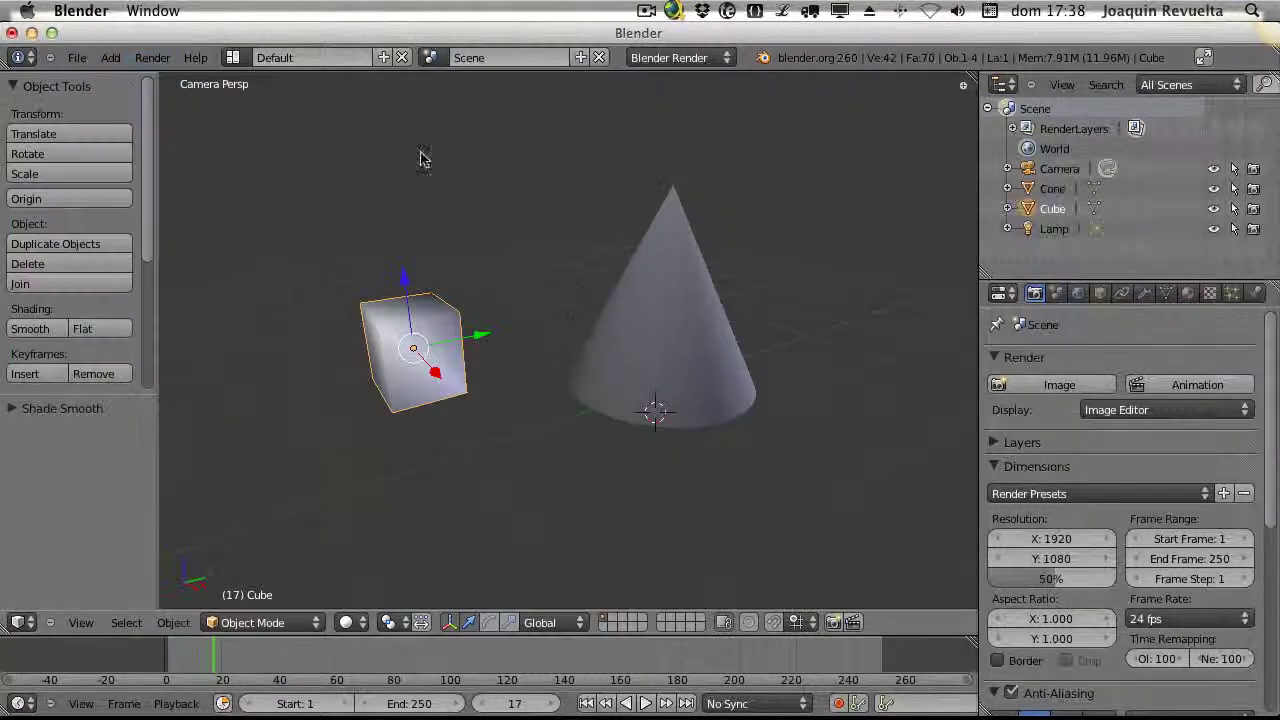
Move the cone over to the cube, and shift the cube along Y and up along Z beside the cone
{"action": "right_click", "coordinate": [685, 358]}
{"action": "left_click_drag", "start_coordinate": [720, 308], "coordinate": [486, 297]}
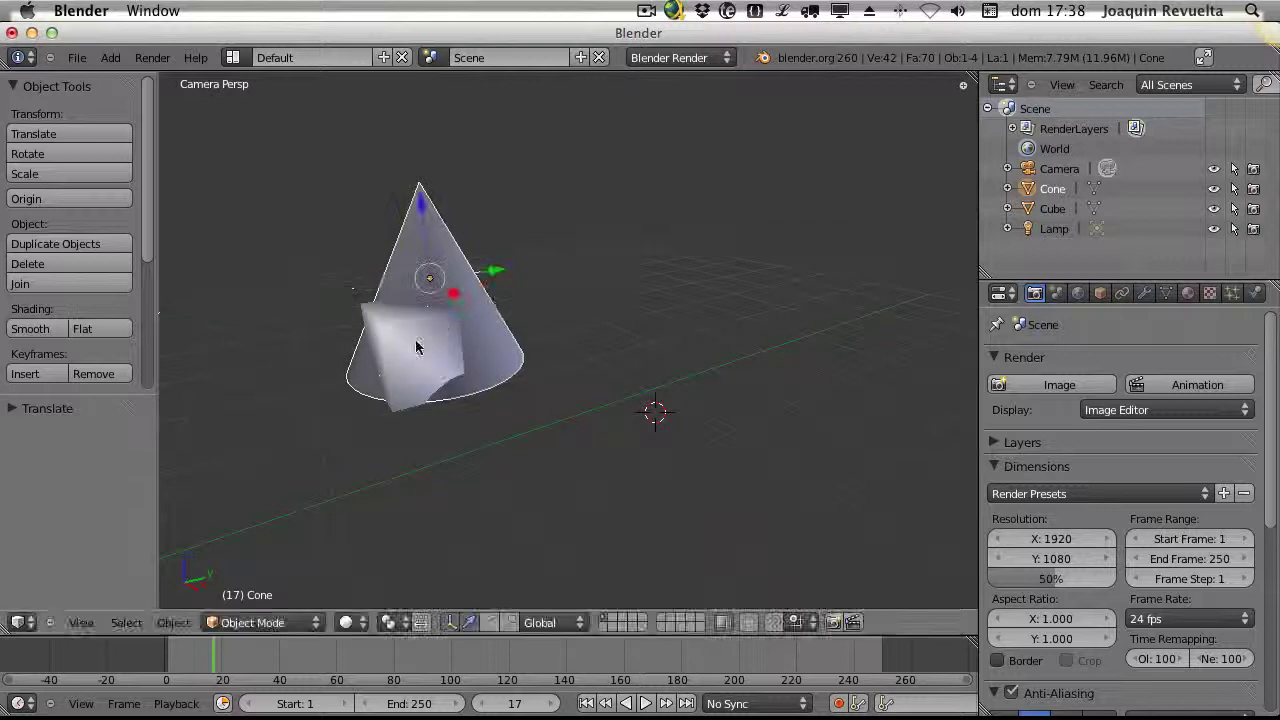
{"action": "right_click", "coordinate": [423, 345]}
{"action": "left_click_drag", "start_coordinate": [481, 342], "coordinate": [571, 320]}
{"action": "left_click_drag", "start_coordinate": [500, 266], "coordinate": [500, 214]}
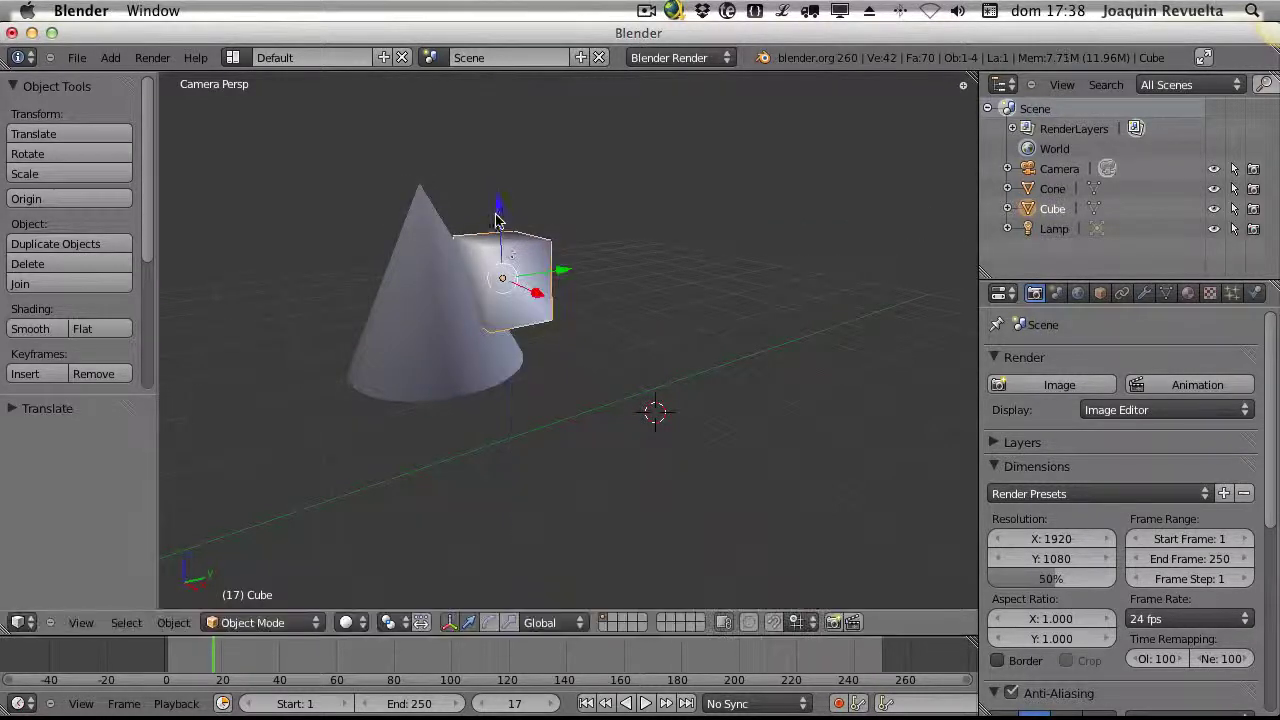
Scale the cube down slightly along X and move it back along Y into the cone
{"action": "left_click", "coordinate": [511, 623]}
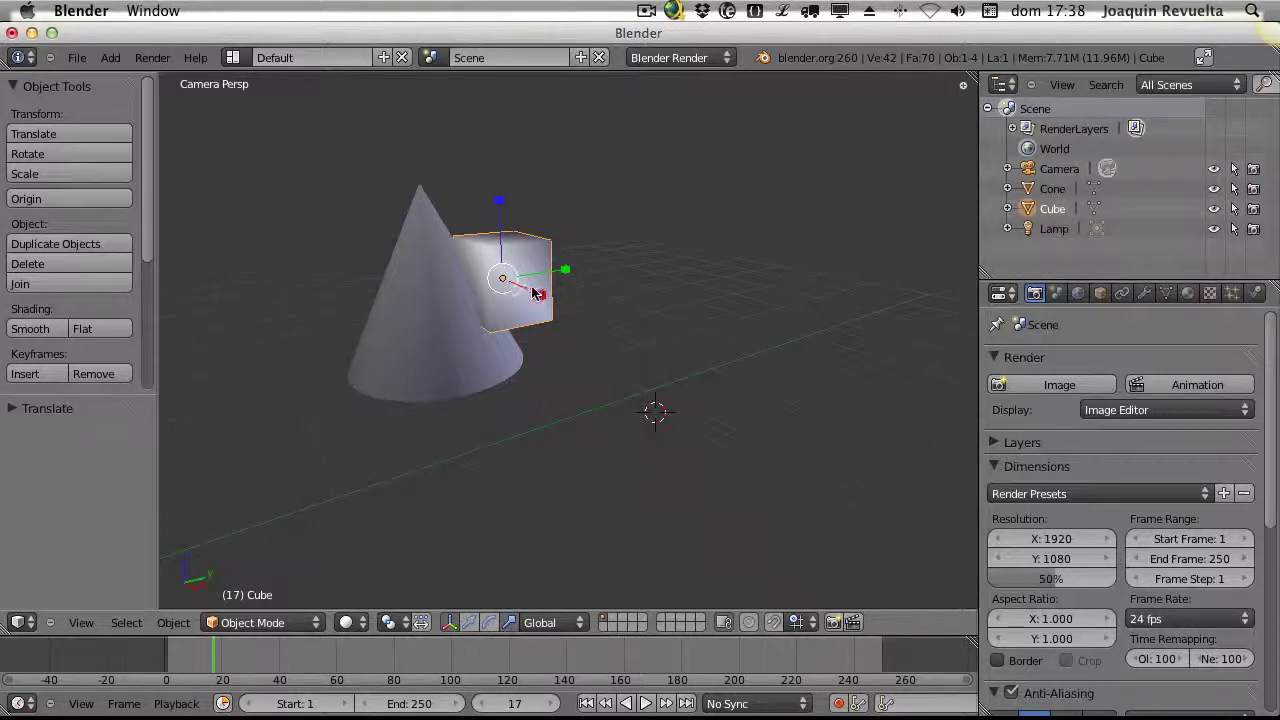
{"action": "left_click_drag", "start_coordinate": [540, 298], "coordinate": [524, 288]}
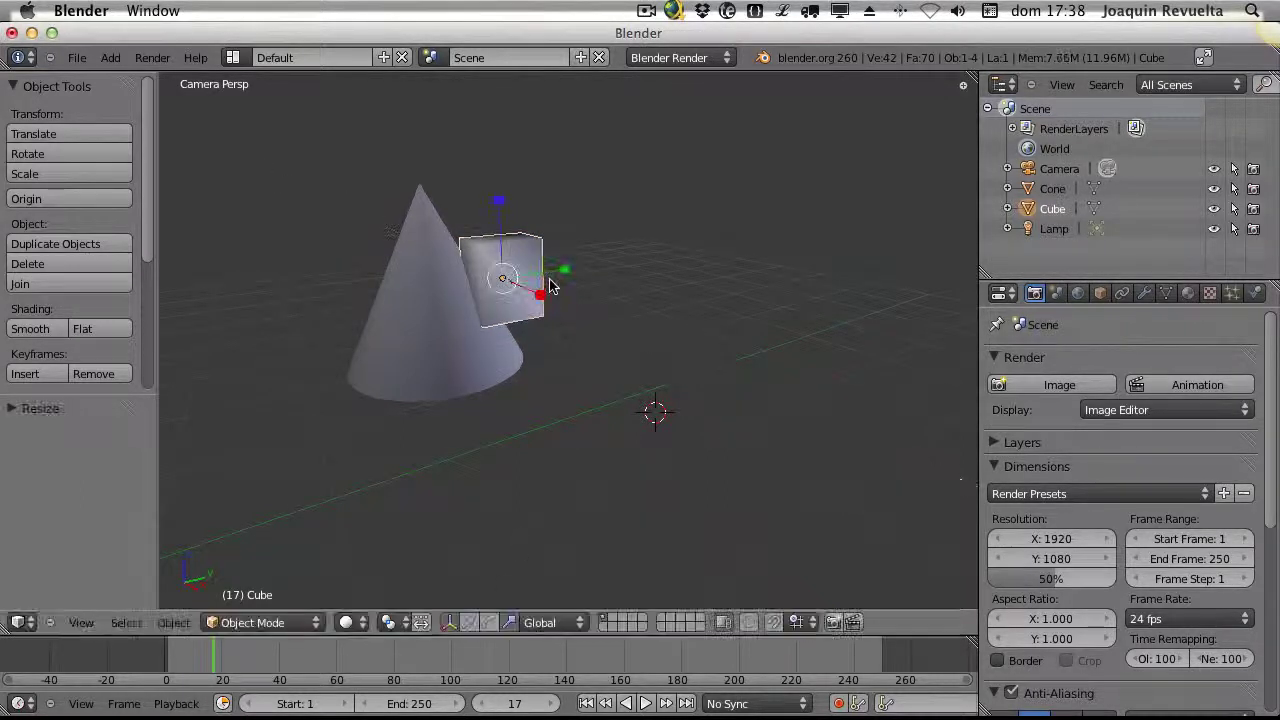
{"action": "left_click", "coordinate": [469, 622]}
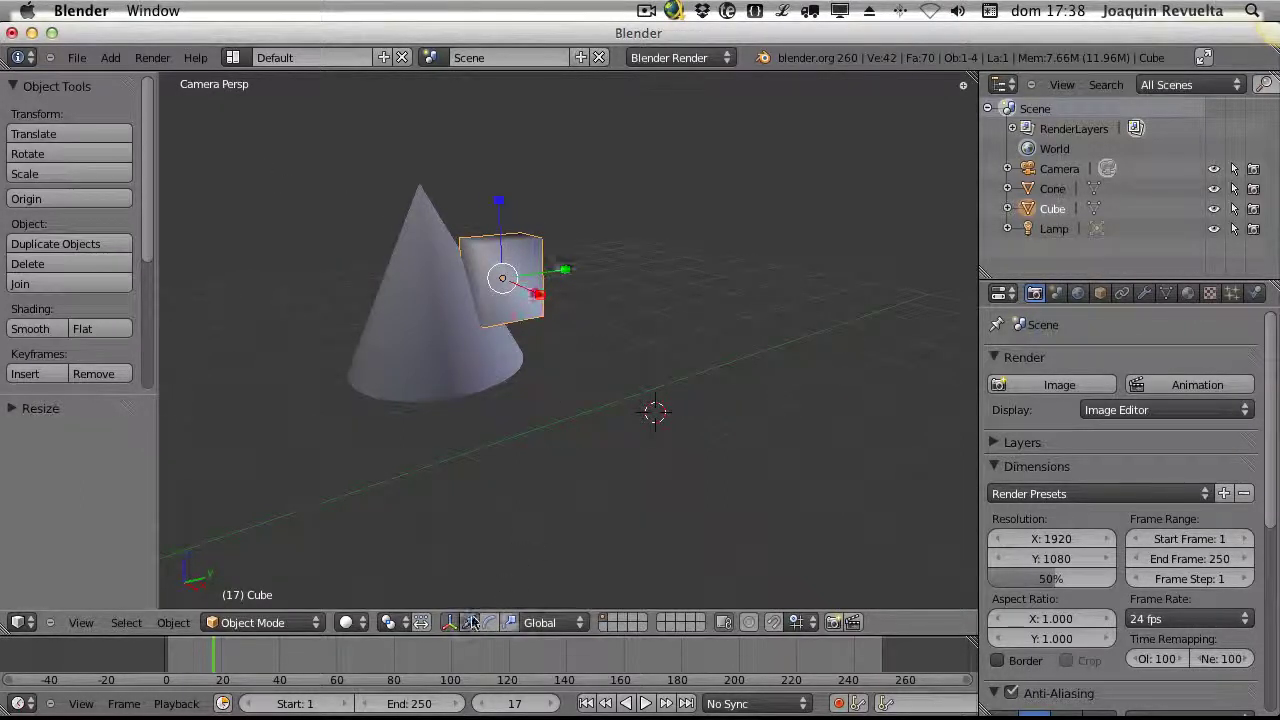
{"action": "left_click_drag", "start_coordinate": [567, 268], "coordinate": [508, 271]}
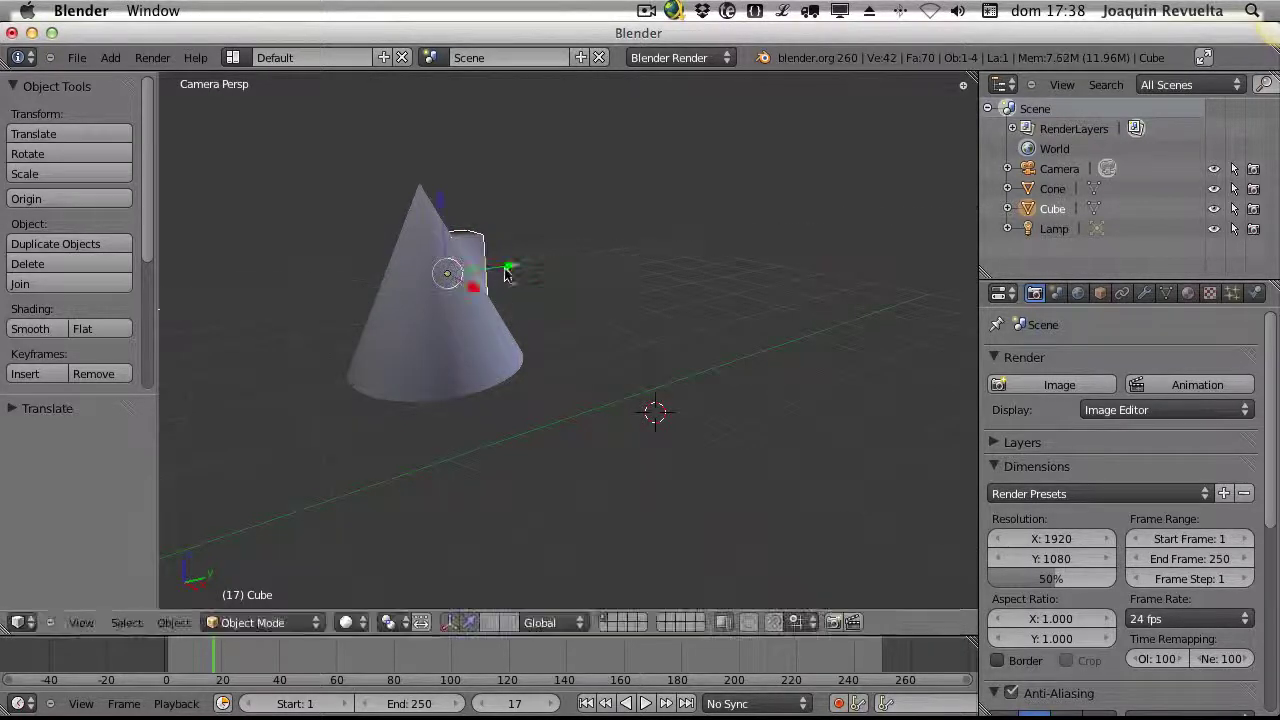
From the top view, nudge the cube slightly in positive X and positive Y, and return to the camera view
{"action": "left_click", "coordinate": [82, 622]}
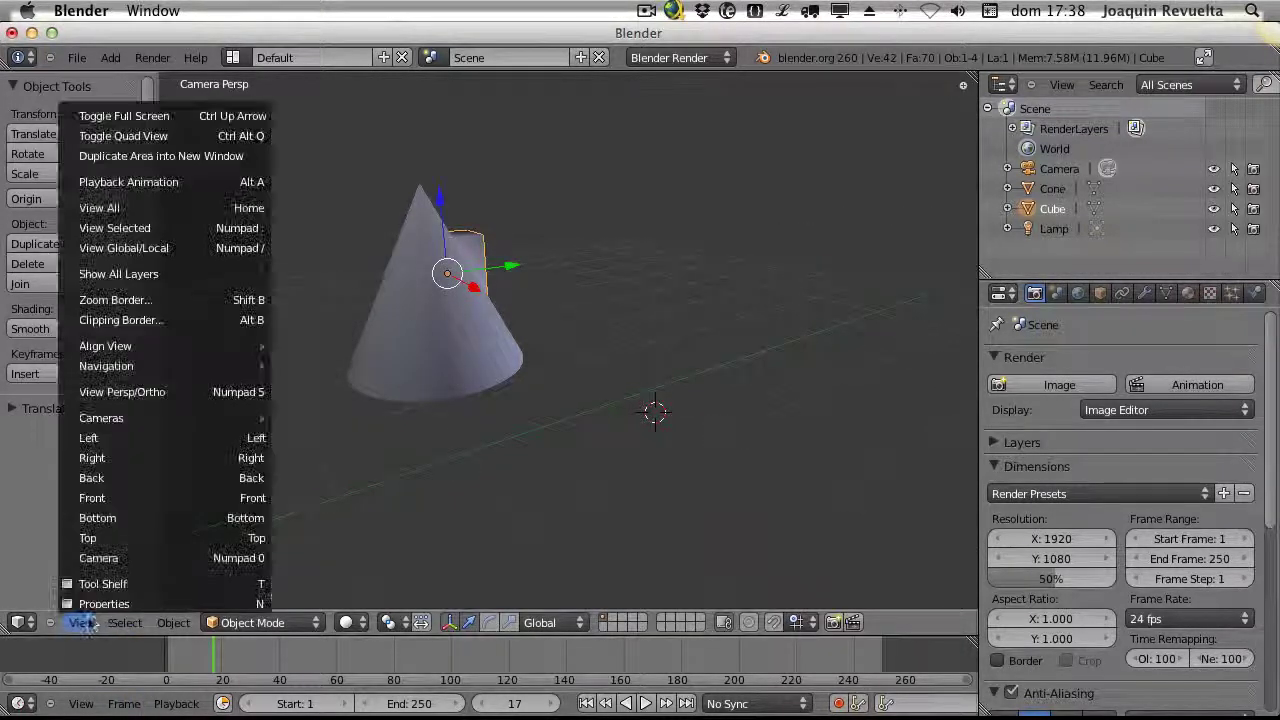
{"action": "left_click", "coordinate": [120, 537]}
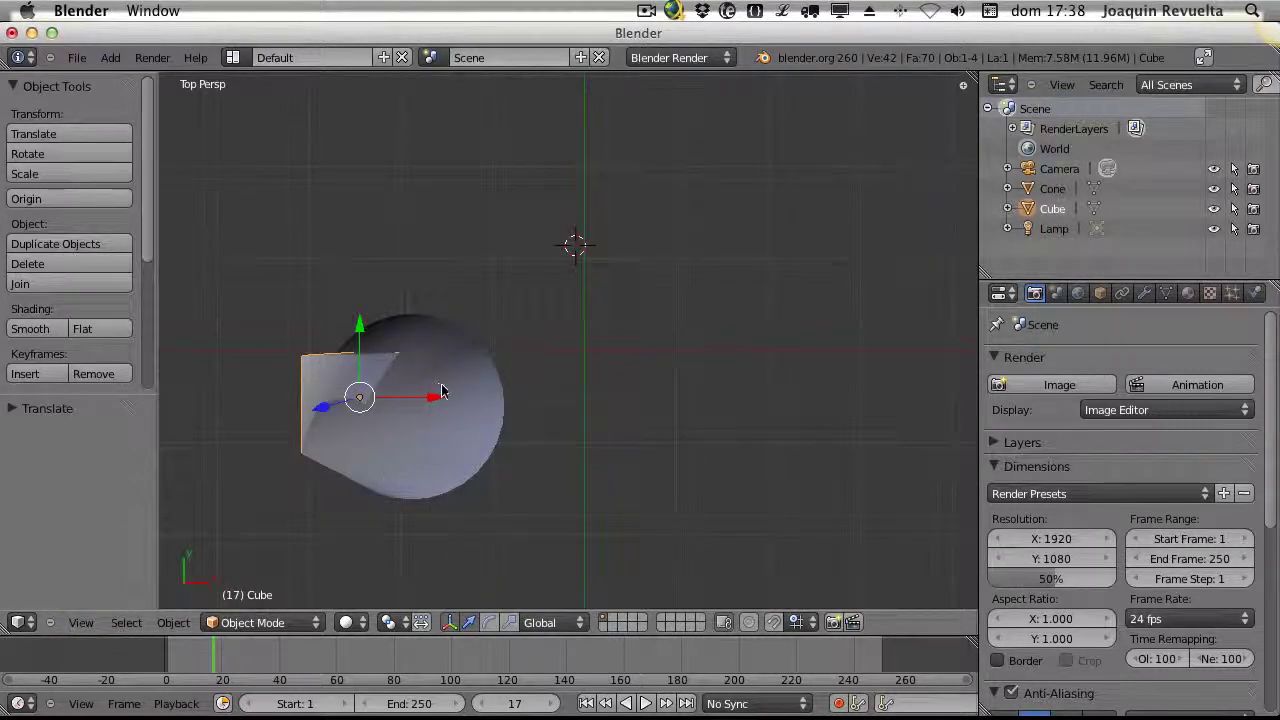
{"action": "mouse_move", "coordinate": [432, 400]}
{"action": "left_mouse_down"}
{"action": "mouse_move", "coordinate": [473, 398]}
{"action": "mouse_move", "coordinate": [437, 397]}
{"action": "left_mouse_up"}
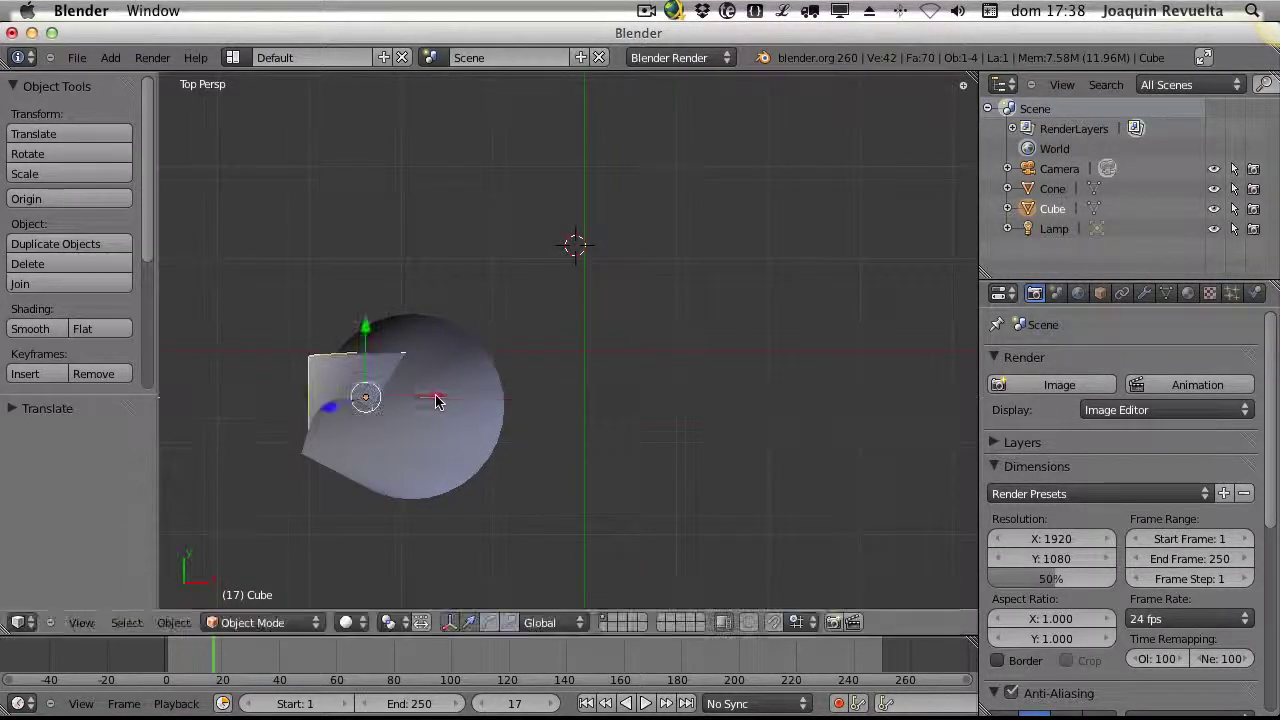
{"action": "left_click_drag", "start_coordinate": [379, 340], "coordinate": [368, 313]}
{"action": "mouse_move", "coordinate": [440, 383]}
{"action": "left_mouse_down"}
{"action": "mouse_move", "coordinate": [483, 389]}
{"action": "mouse_move", "coordinate": [443, 390]}
{"action": "left_mouse_up"}
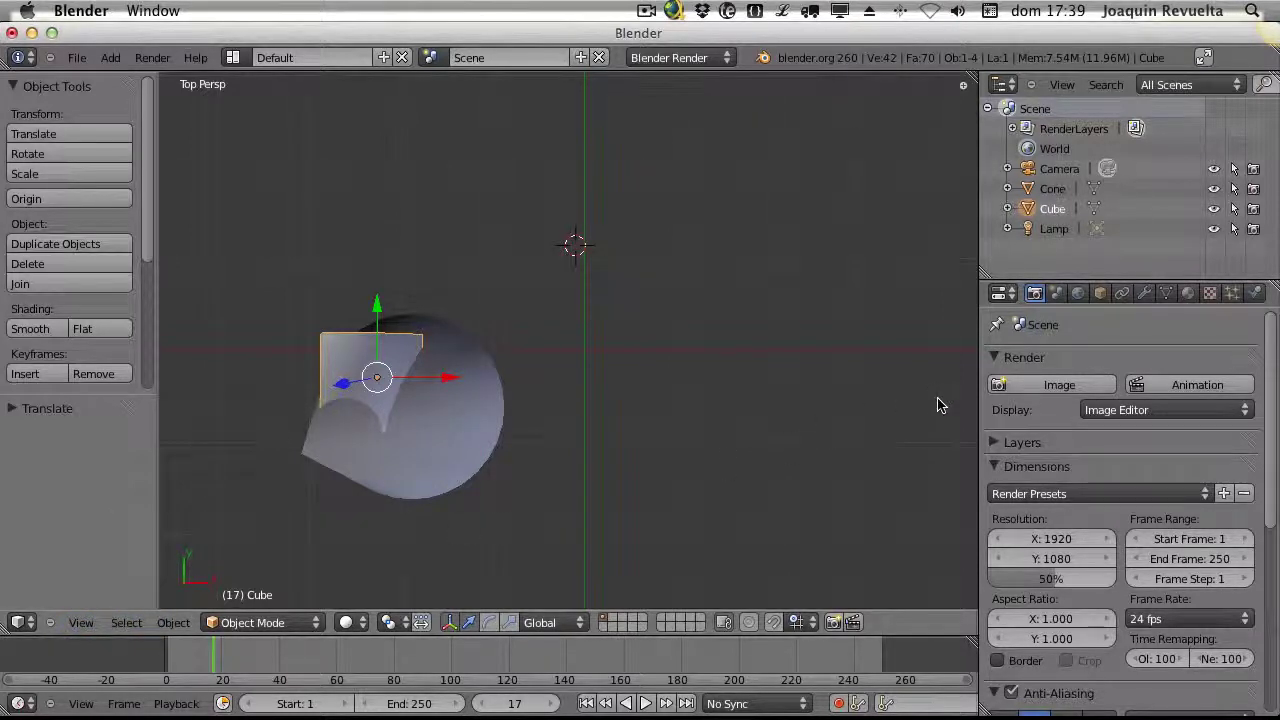
{"action": "key", "text": "KP_0"}
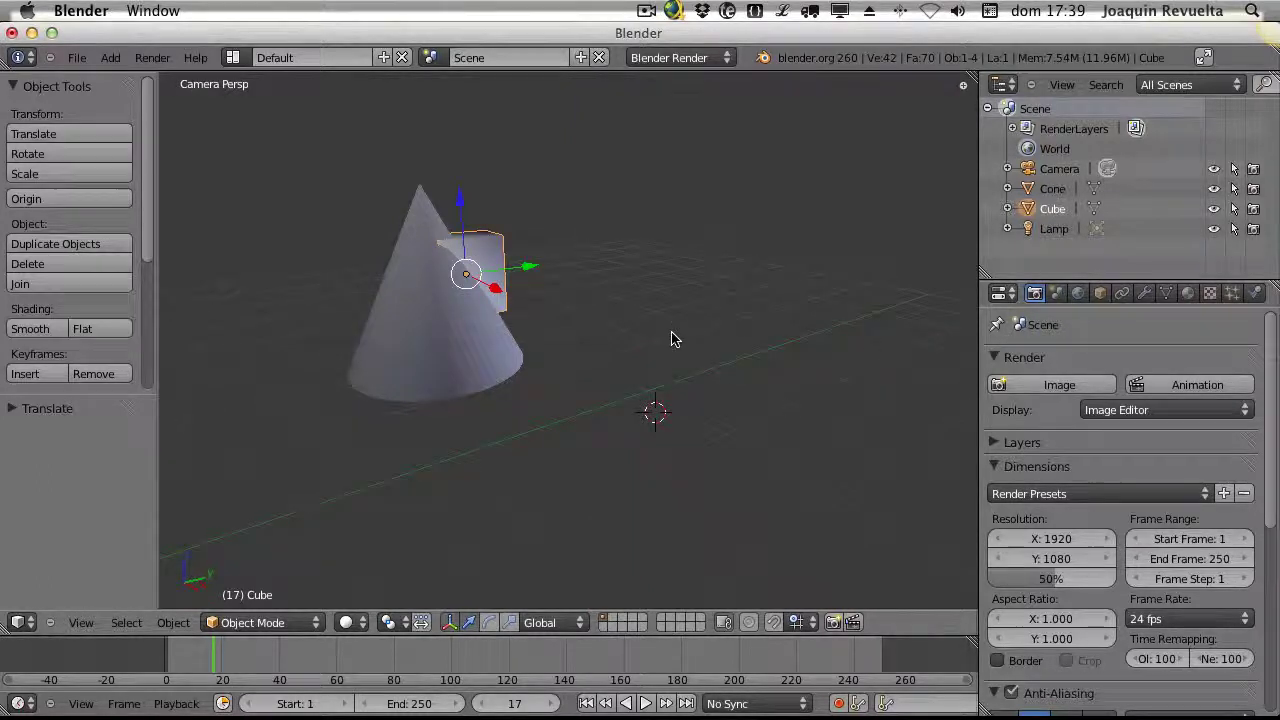
Fine-tune the cube's position along X and Y against the cone from an orbited view
{"action": "middle_click_drag", "start_coordinate": [672, 338], "coordinate": [578, 352]}
{"action": "left_click_drag", "start_coordinate": [680, 302], "coordinate": [688, 310]}
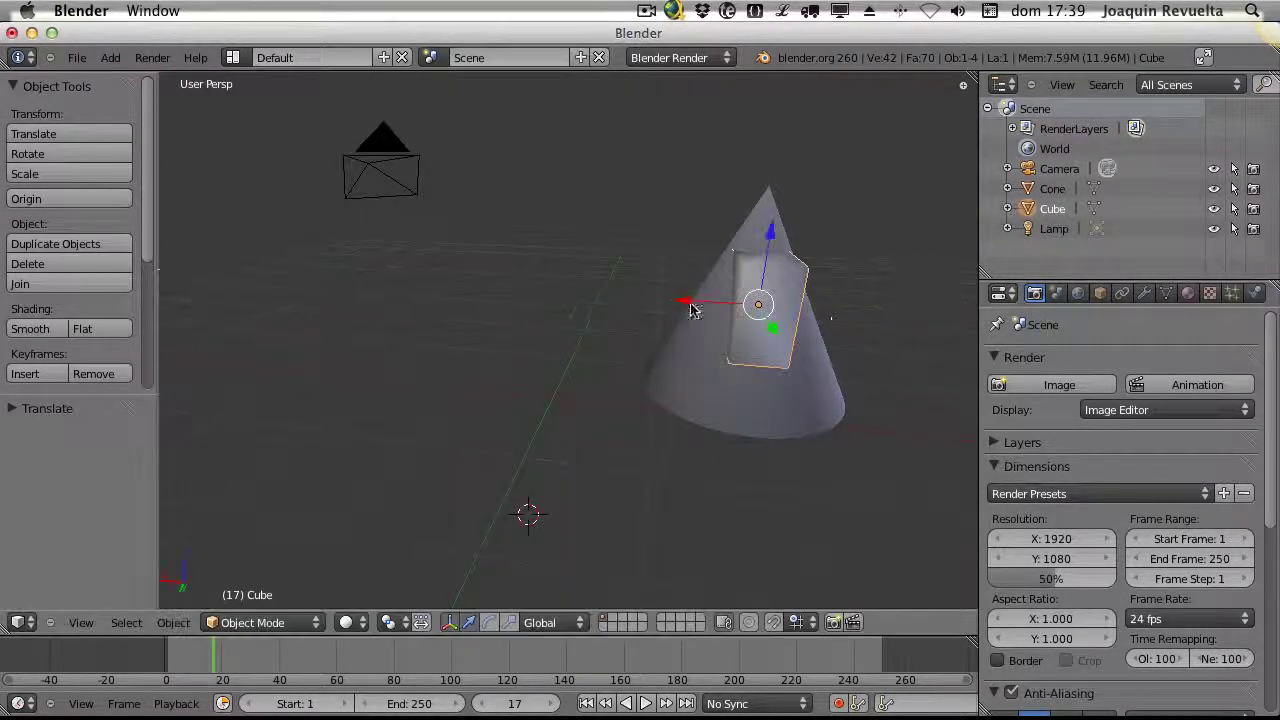
{"action": "mouse_move", "coordinate": [771, 336]}
{"action": "left_mouse_down"}
{"action": "mouse_move", "coordinate": [771, 377]}
{"action": "mouse_move", "coordinate": [766, 338]}
{"action": "left_mouse_up"}
Orbit to a low view facing the cone with the cube beside it, and align the active camera to that view
{"action": "middle_click_drag", "start_coordinate": [665, 367], "coordinate": [481, 376]}
{"action": "middle_click_drag", "start_coordinate": [475, 335], "coordinate": [446, 315]}
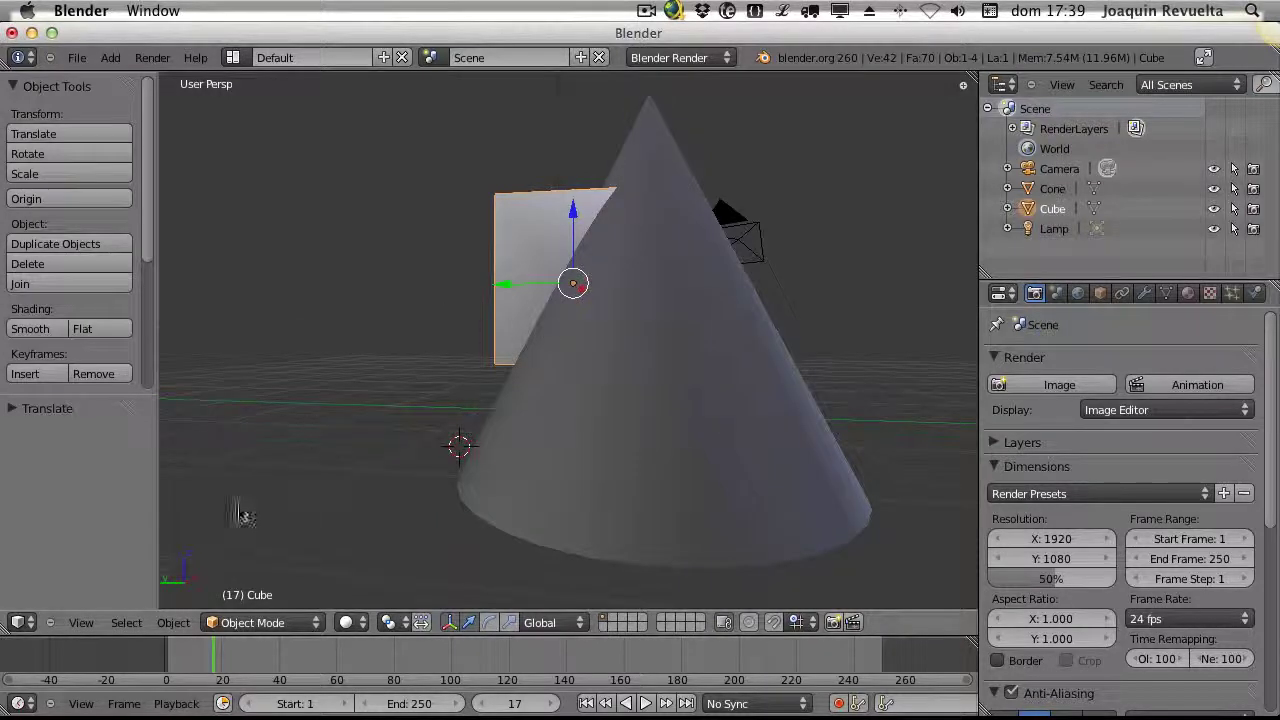
{"action": "left_click", "coordinate": [81, 622]}
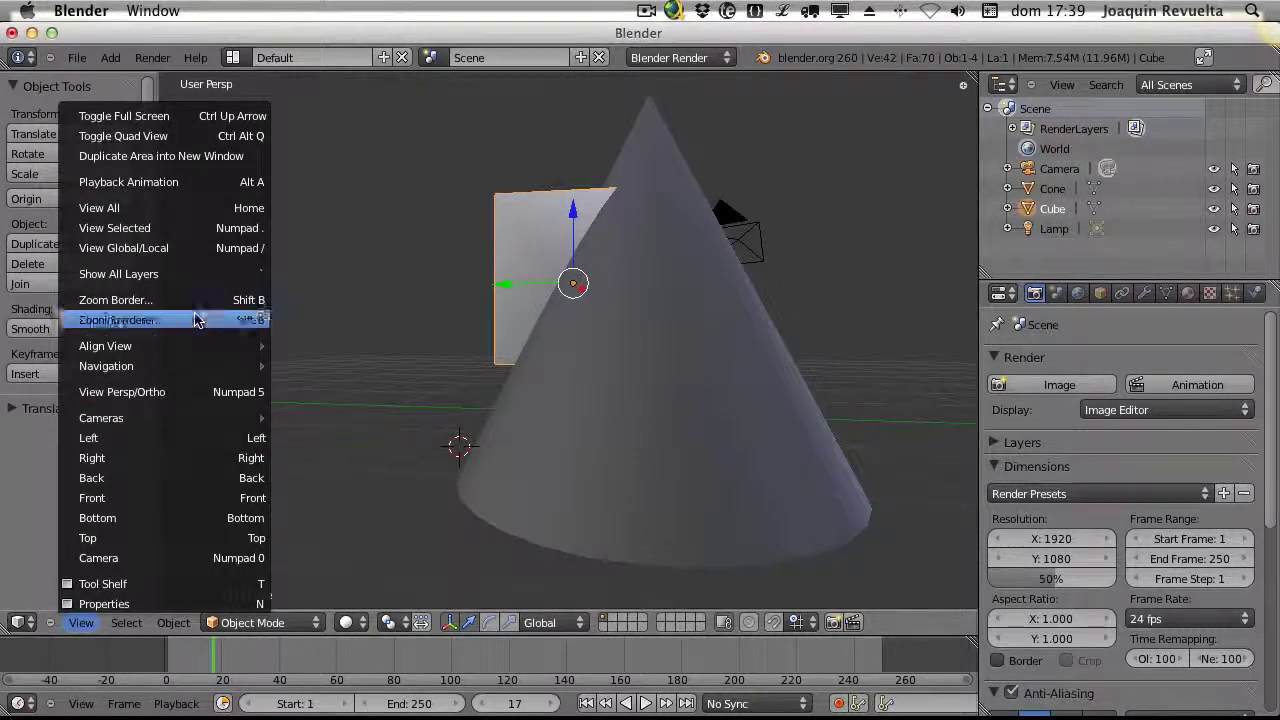
{"action": "mouse_move", "coordinate": [150, 345]}
{"action": "mouse_move", "coordinate": [470, 345]}
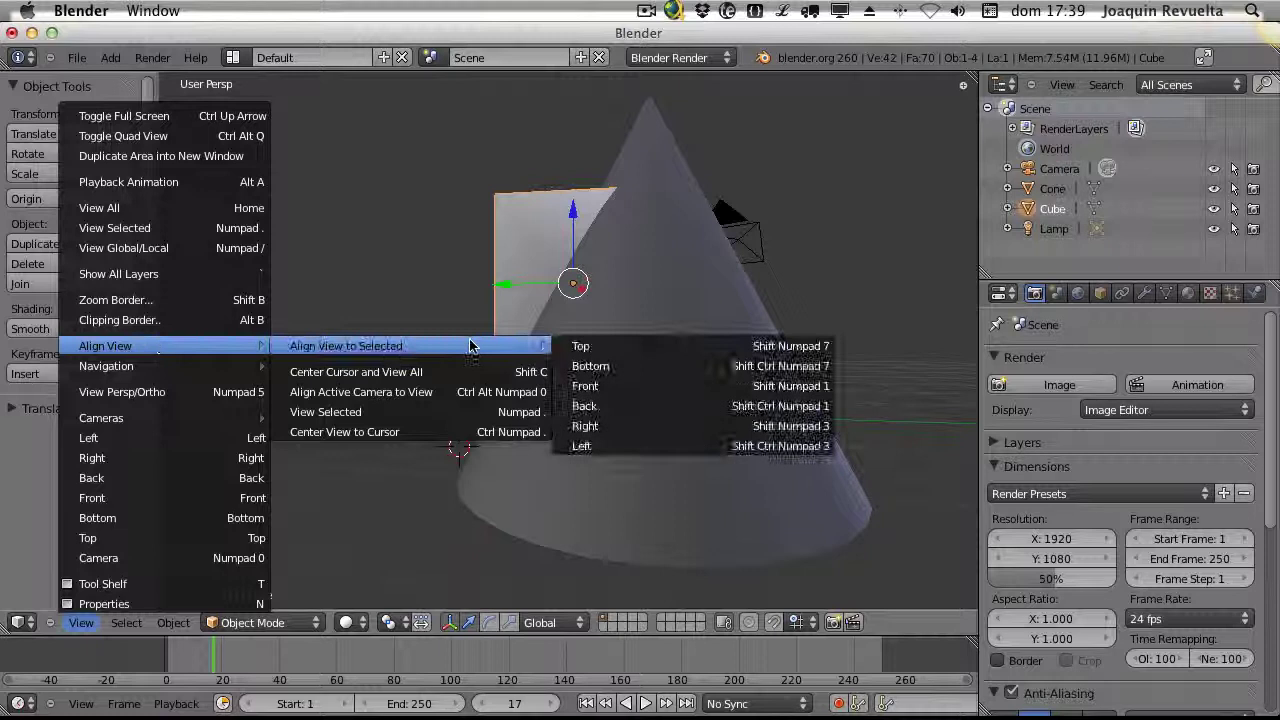
{"action": "left_click", "coordinate": [408, 393]}
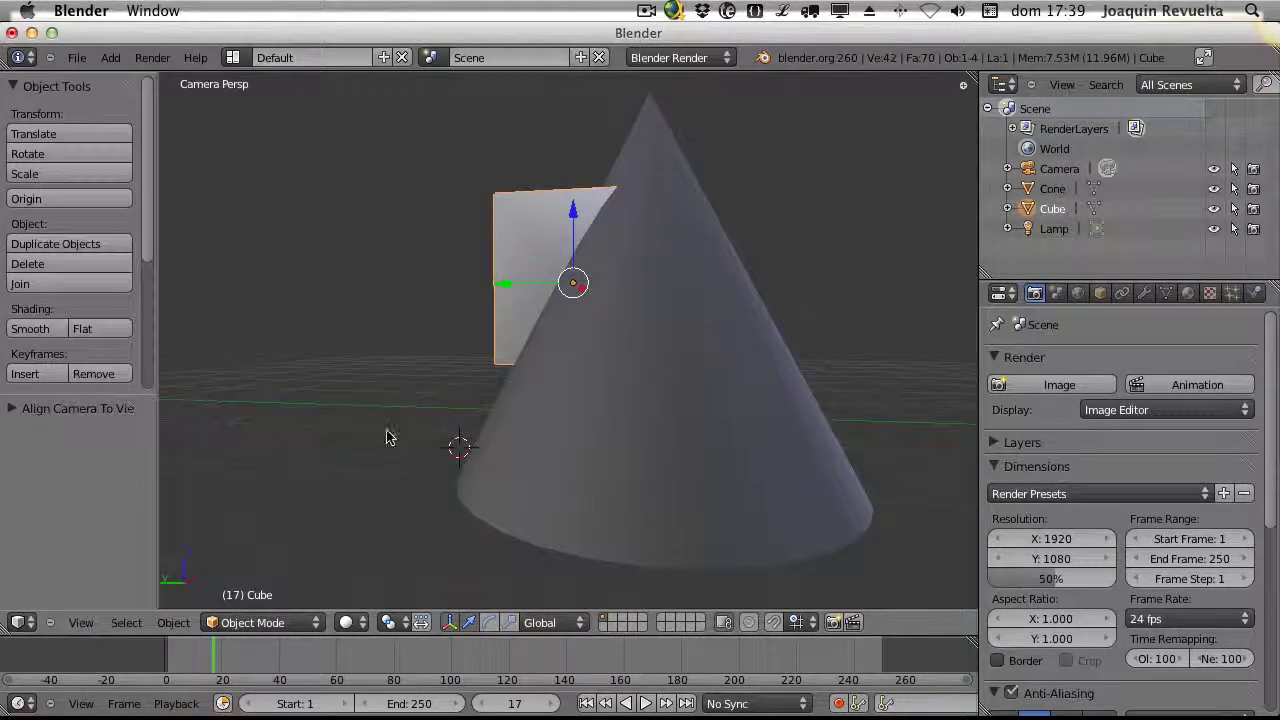
{"action": "key", "text": "KP_0"}
{"action": "key", "text": "KP_0"}
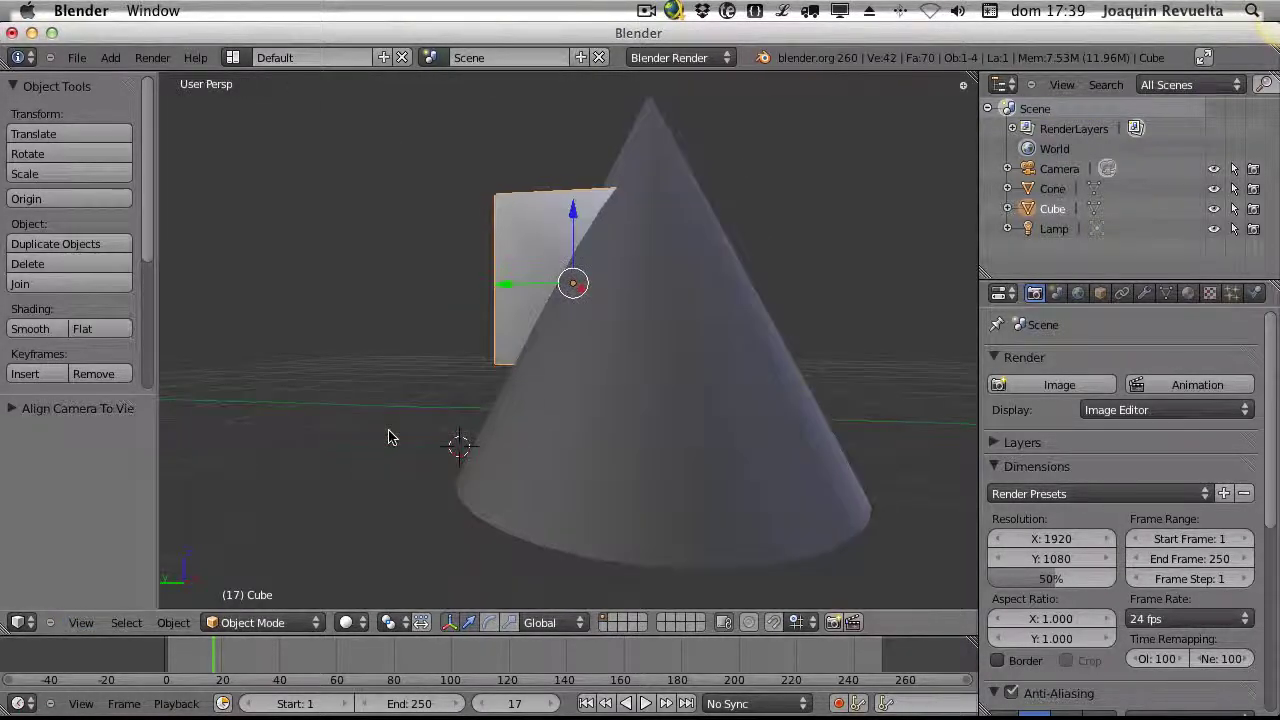
{"action": "key", "text": "KP_0"}
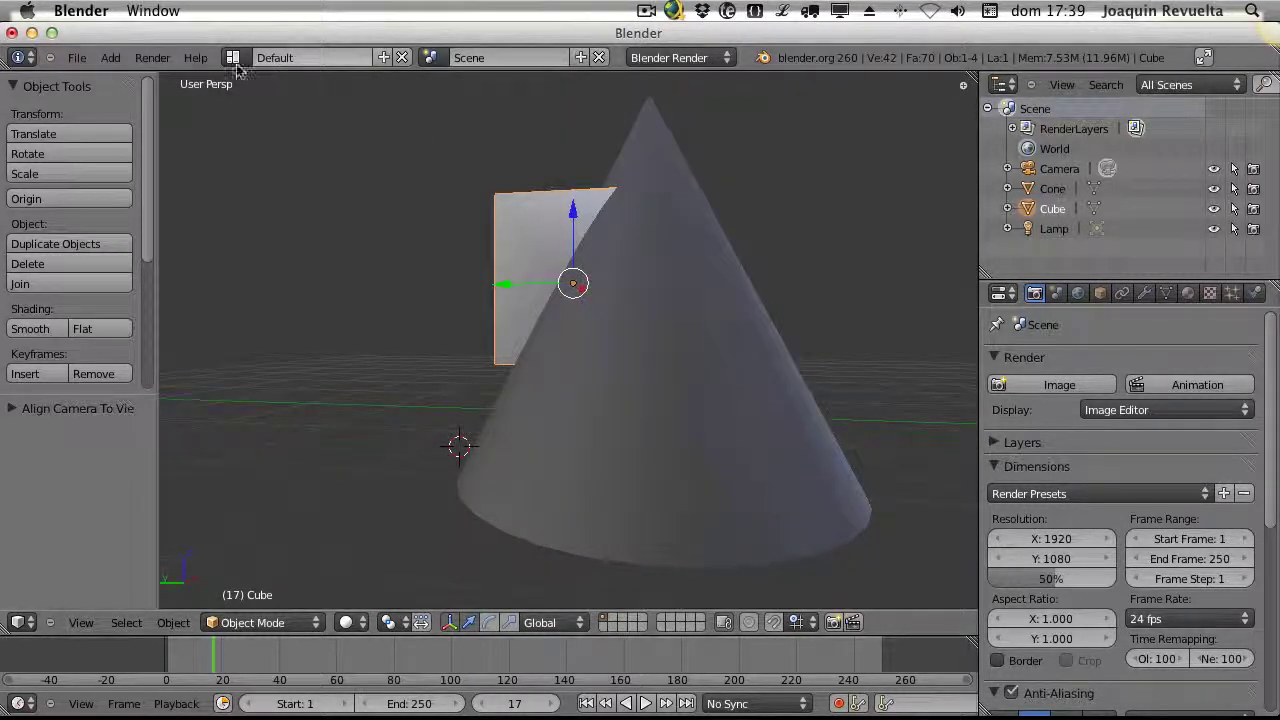
Render a still image from the newly aligned camera, and hide the render view again
{"action": "left_click", "coordinate": [150, 58]}
{"action": "left_click", "coordinate": [183, 80]}
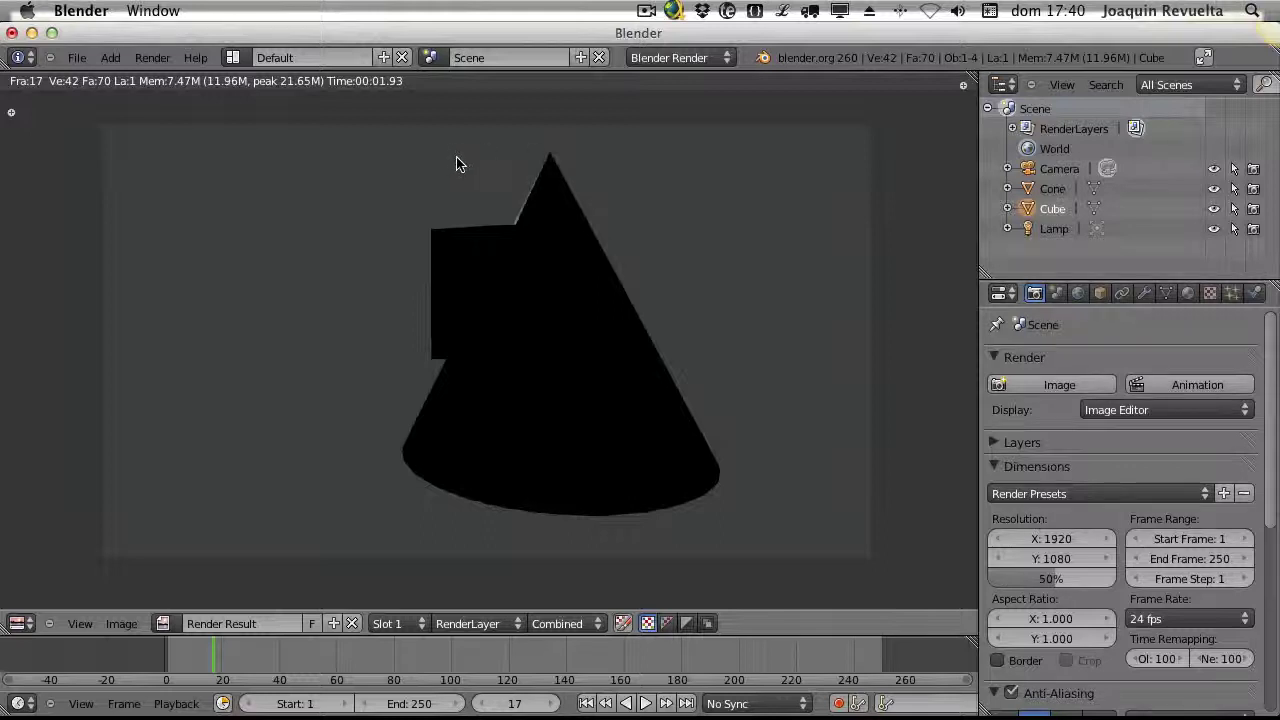
{"action": "left_click", "coordinate": [152, 57]}
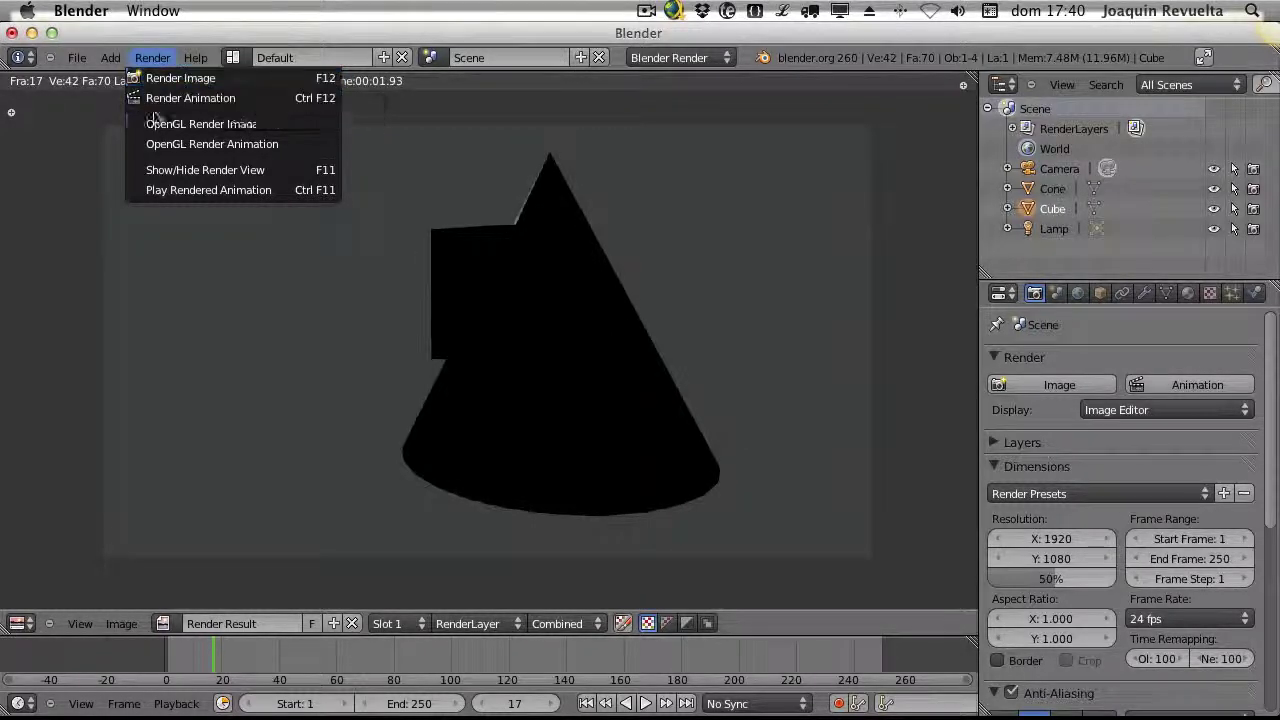
{"action": "left_click", "coordinate": [185, 171]}
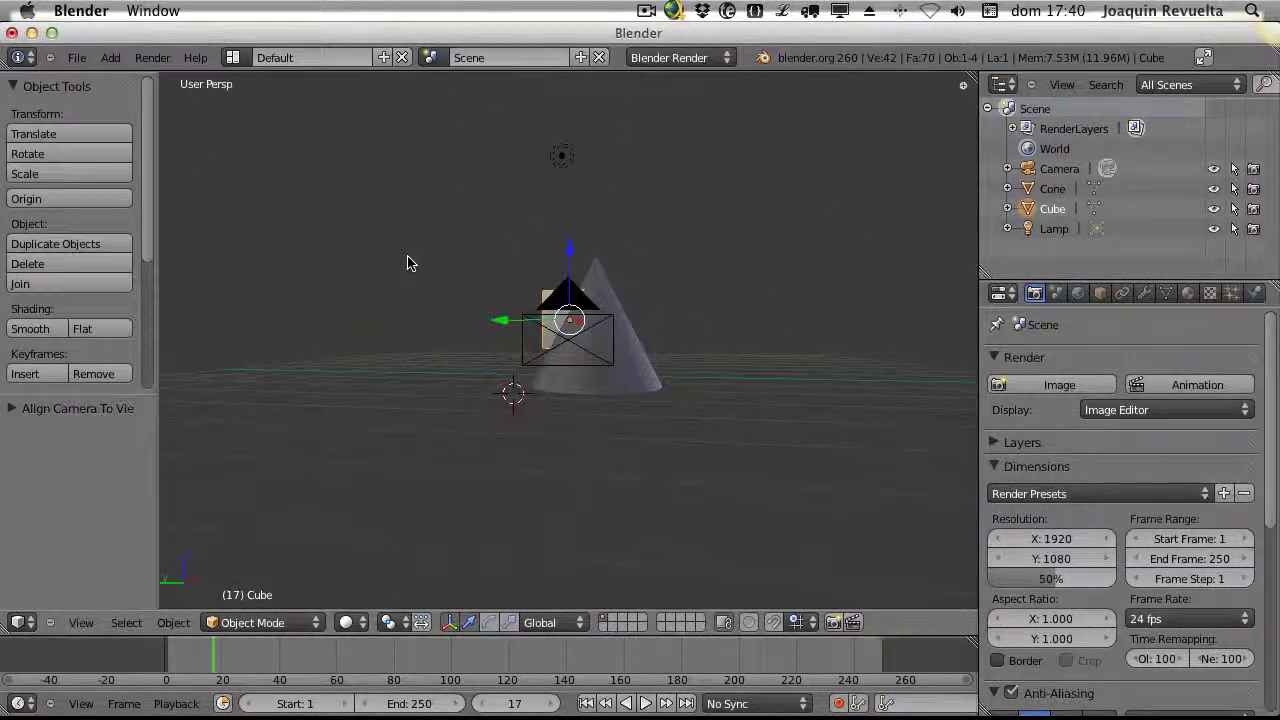
Move the lamp along negative X to the camera's side of the cone, and return to the camera view
{"action": "right_click", "coordinate": [563, 160]}
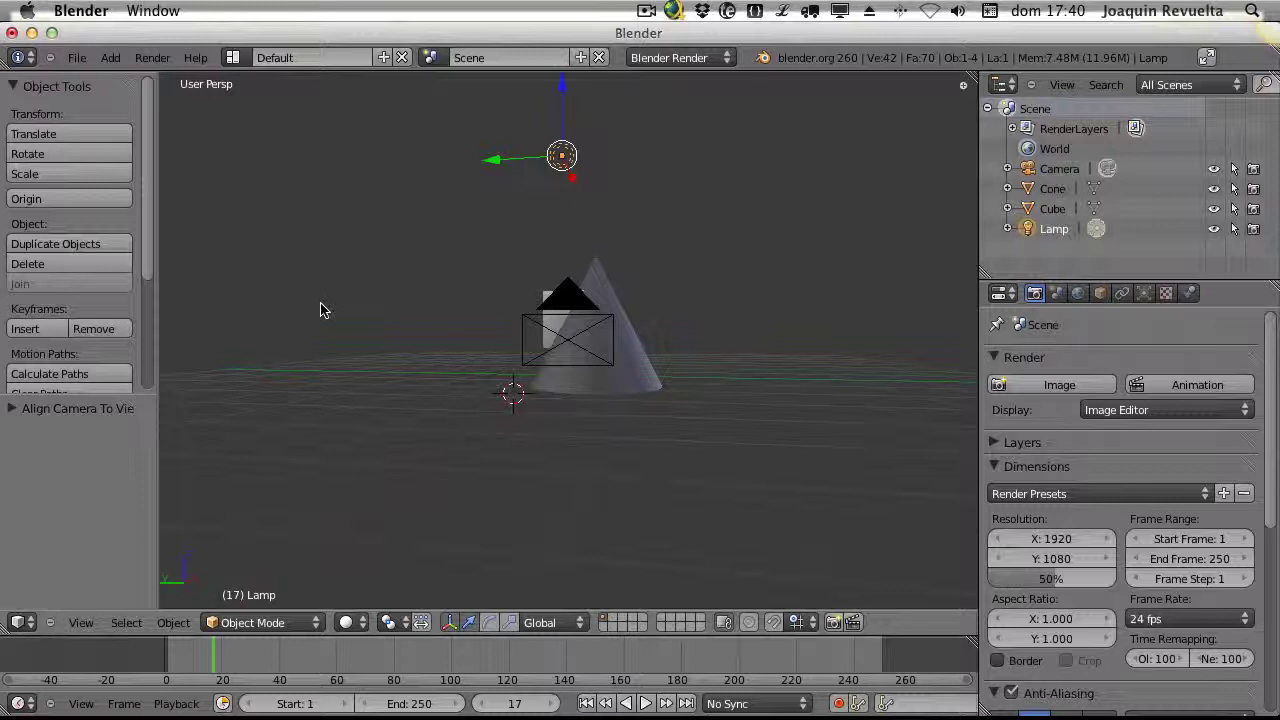
{"action": "middle_click_drag", "start_coordinate": [337, 305], "coordinate": [152, 312]}
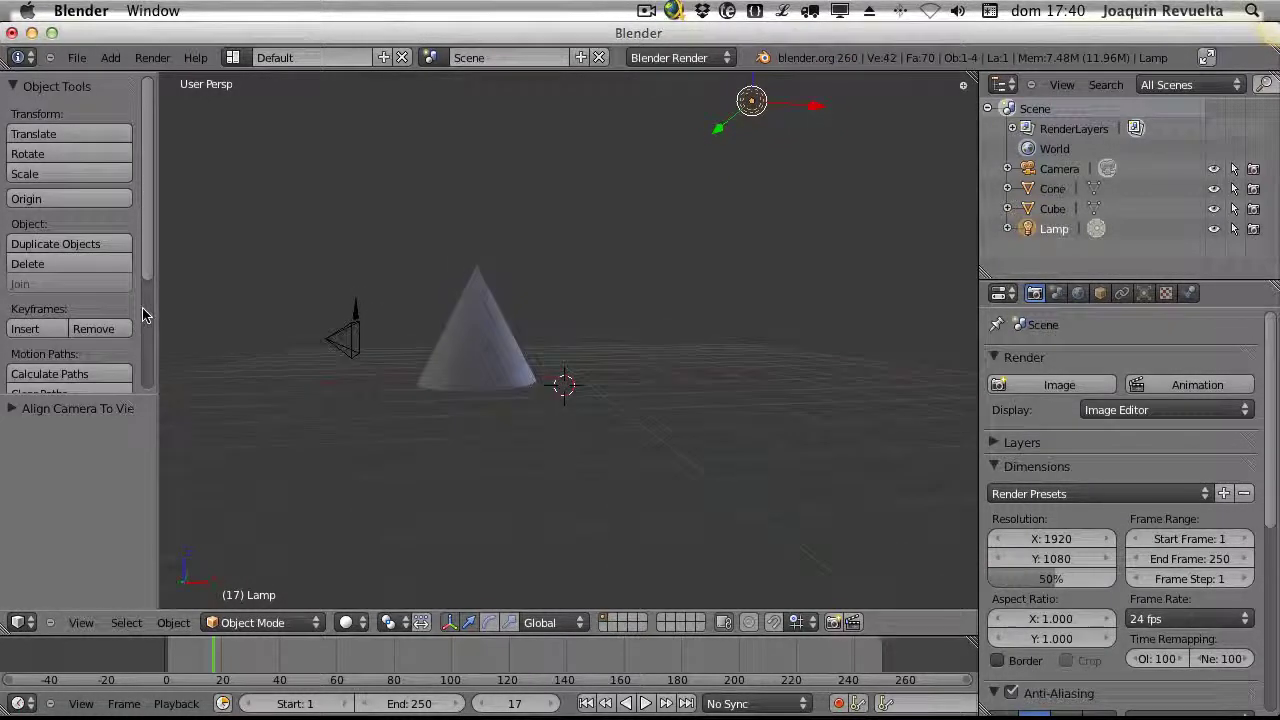
{"action": "left_click_drag", "start_coordinate": [815, 112], "coordinate": [291, 146]}
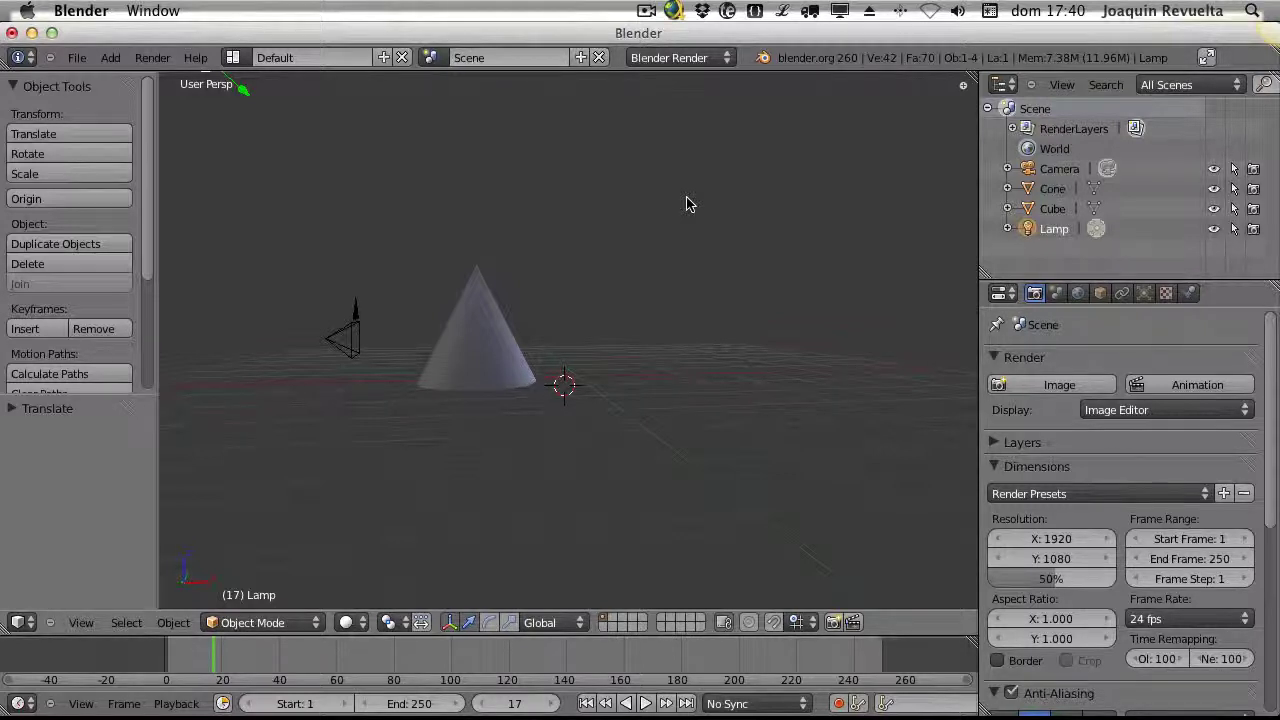
{"action": "key", "text": "KP_0"}
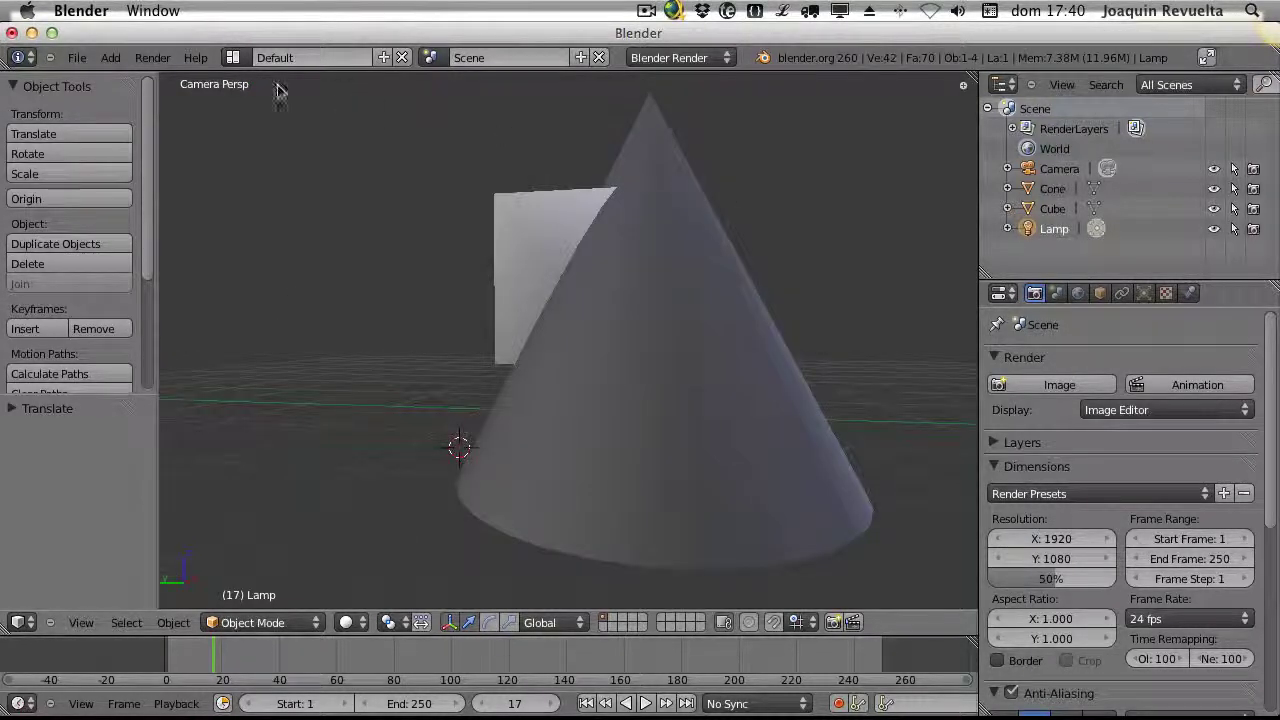
Render the image again with the repositioned lamp, and return to the 3D view
{"action": "left_click", "coordinate": [150, 58]}
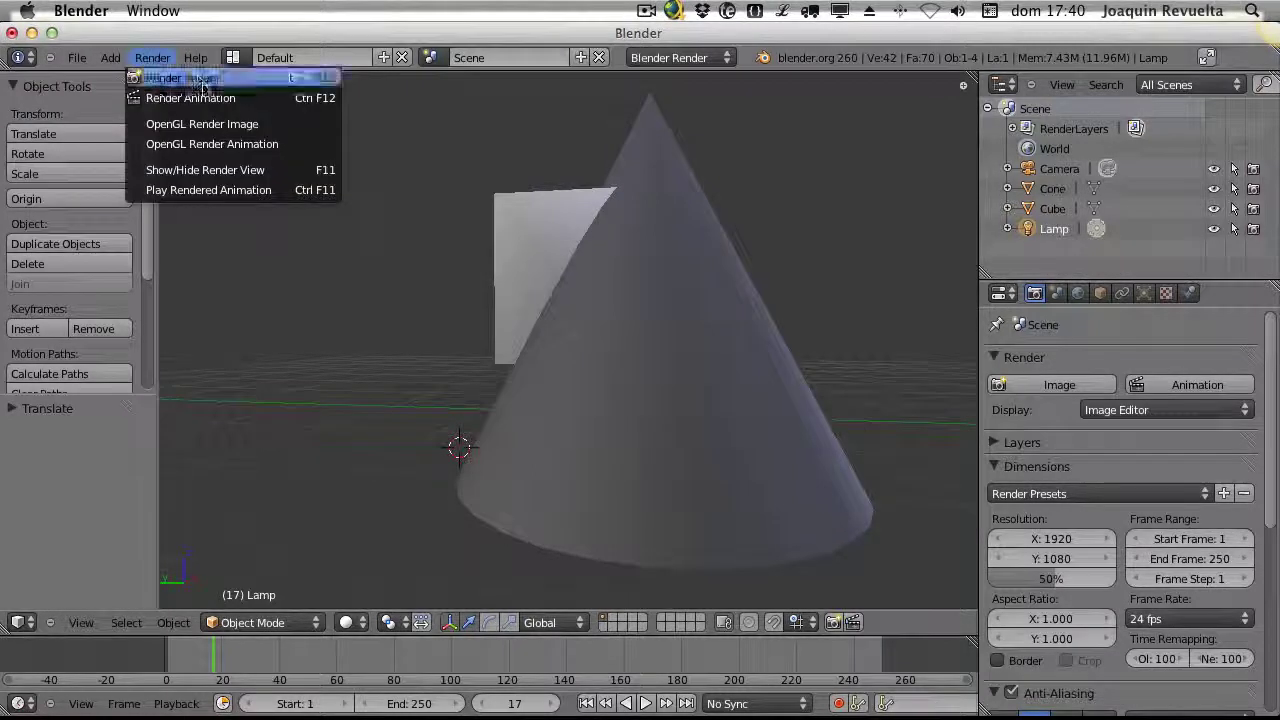
{"action": "left_click", "coordinate": [178, 78]}
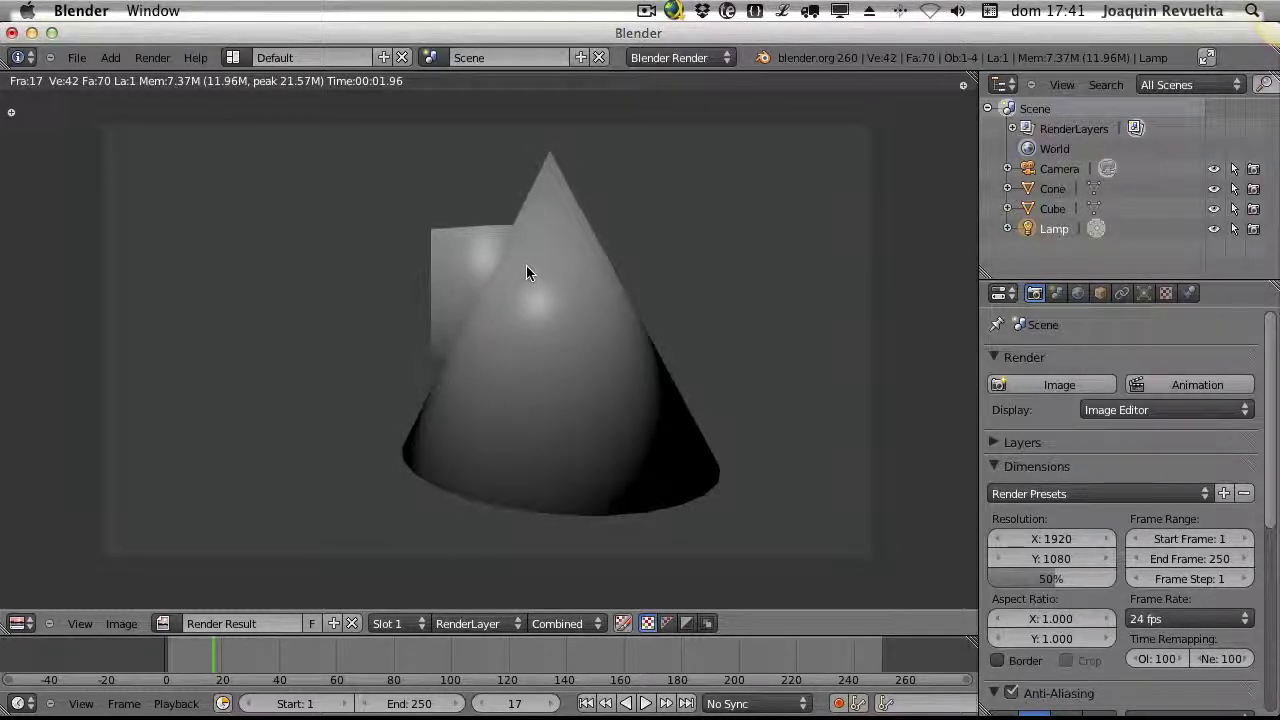
{"action": "left_click", "coordinate": [152, 57]}
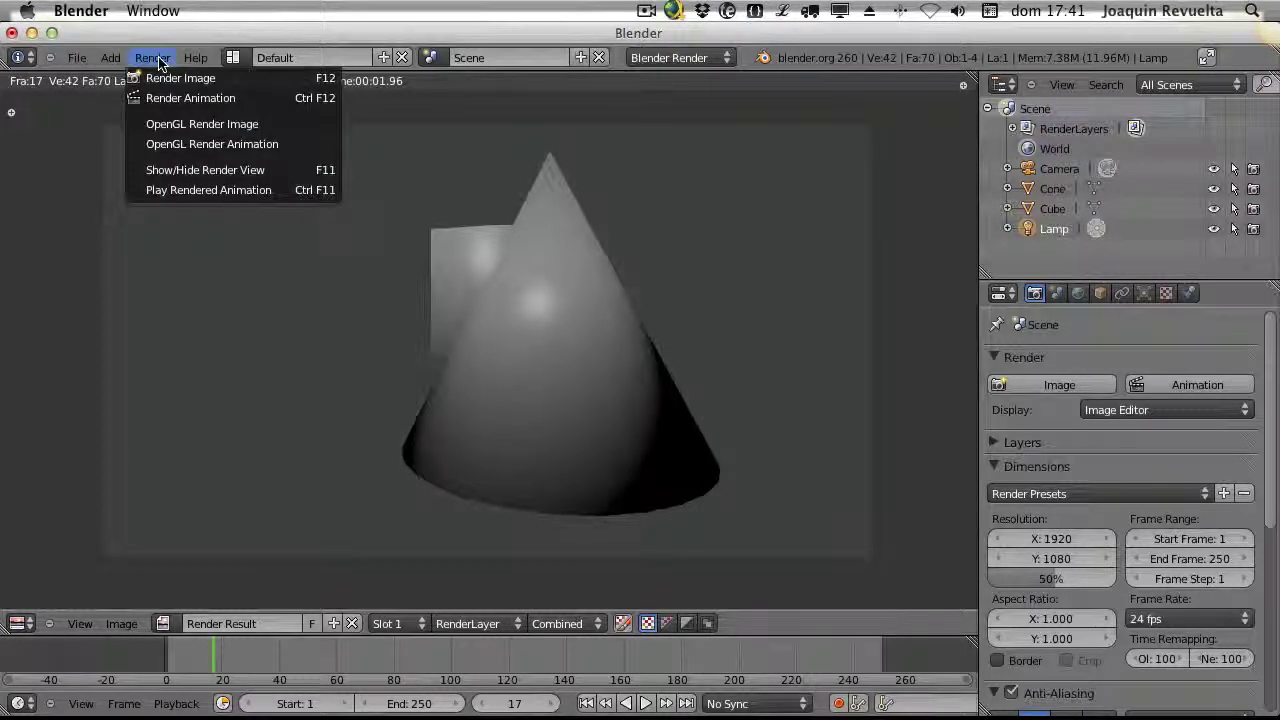
{"action": "left_click", "coordinate": [206, 171]}
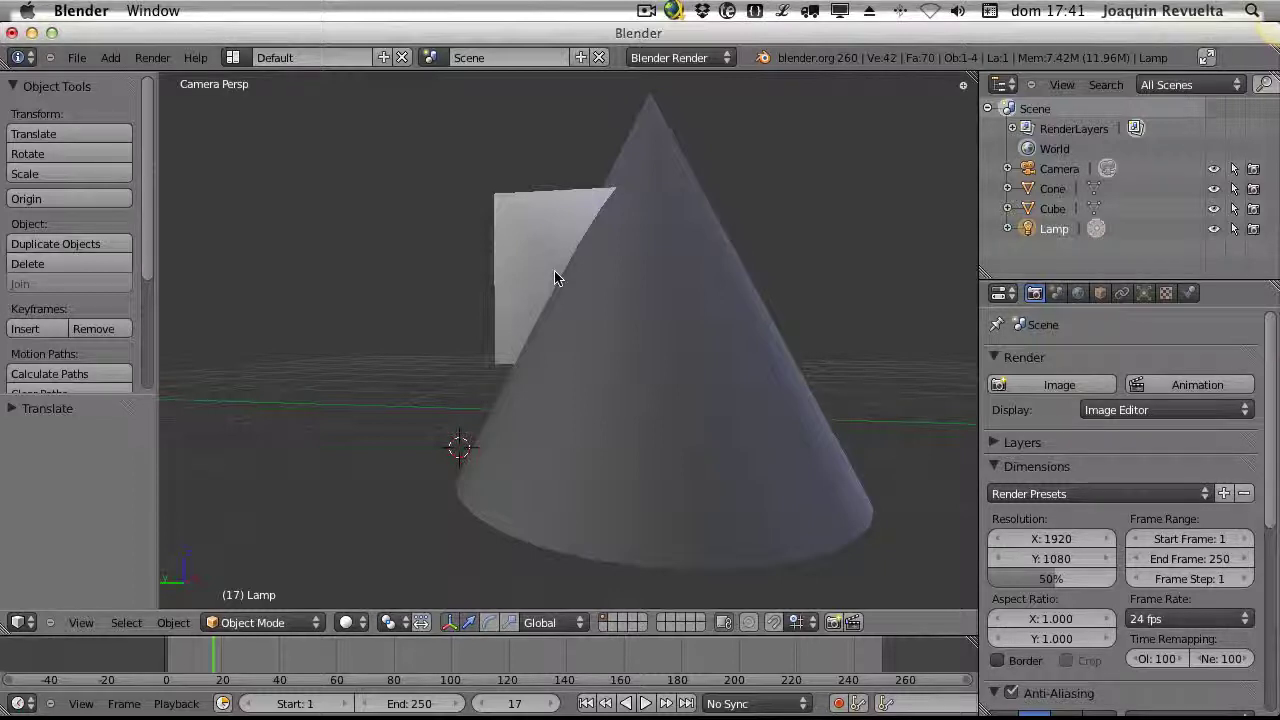
Examine the placement of the lamp, camera, cone and cube from several angles and distances
{"action": "middle_click_drag", "start_coordinate": [556, 277], "coordinate": [440, 331]}
{"action": "scroll", "coordinate": [440, 331], "scroll_direction": "down", "scroll_amount": 6}
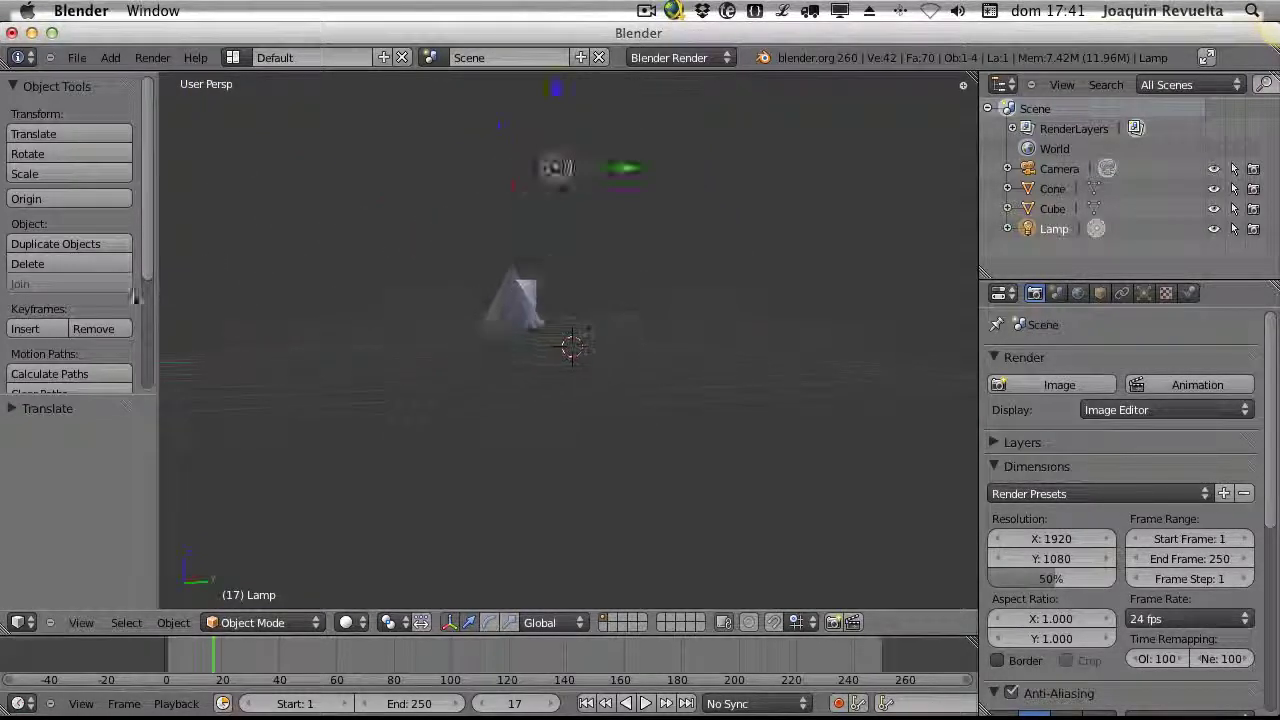
{"action": "scroll", "coordinate": [568, 340], "scroll_direction": "up", "scroll_amount": 8}
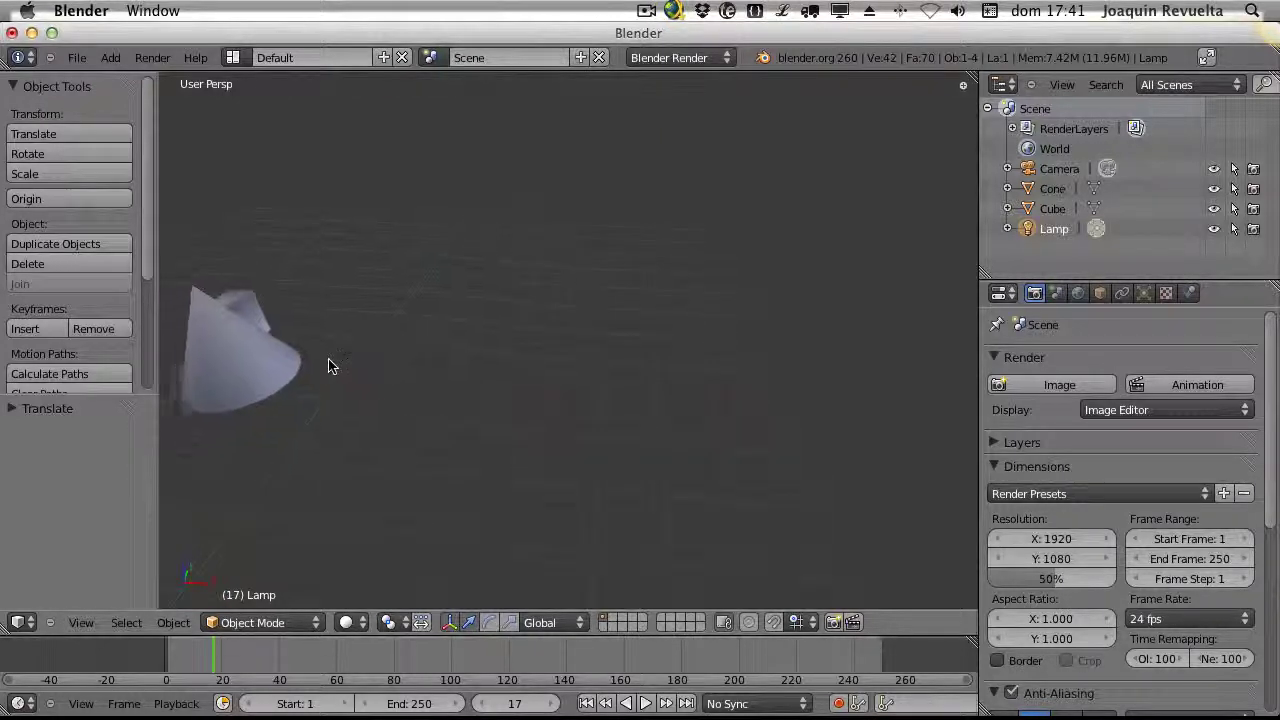
{"action": "scroll", "coordinate": [330, 365], "scroll_direction": "down", "scroll_amount": 5}
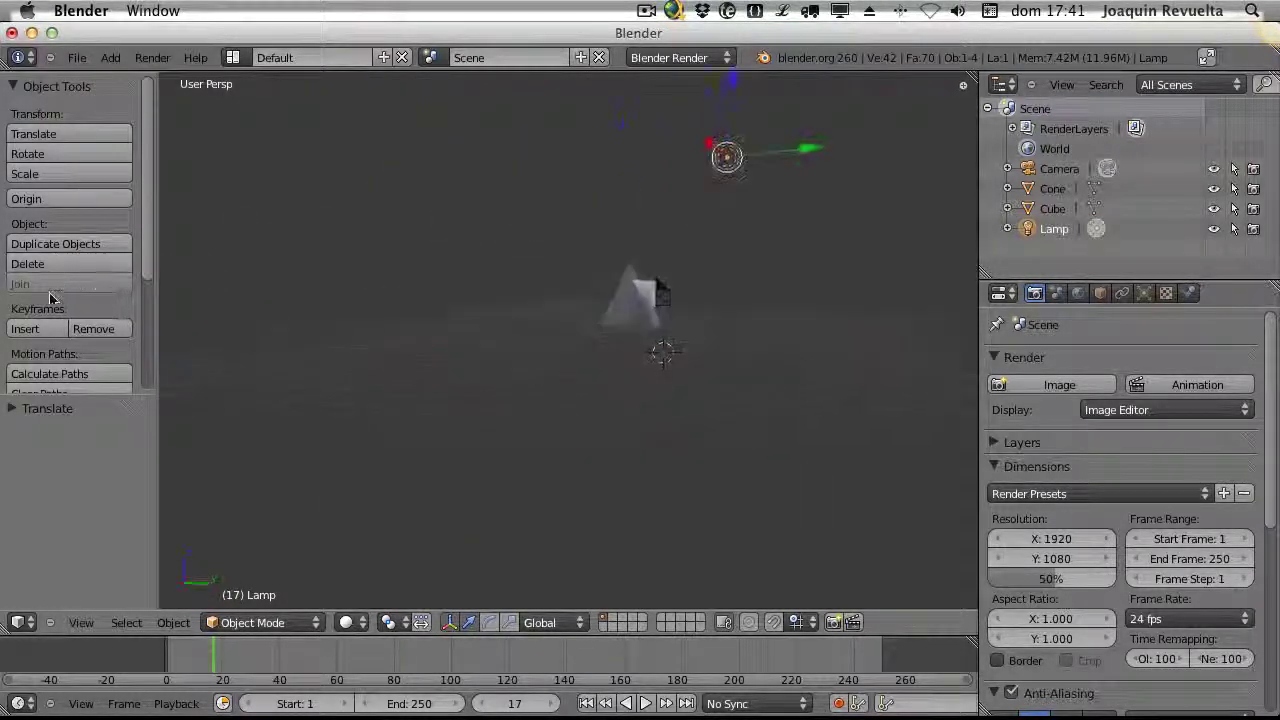
{"action": "scroll", "coordinate": [314, 320], "scroll_direction": "up", "scroll_amount": 6}
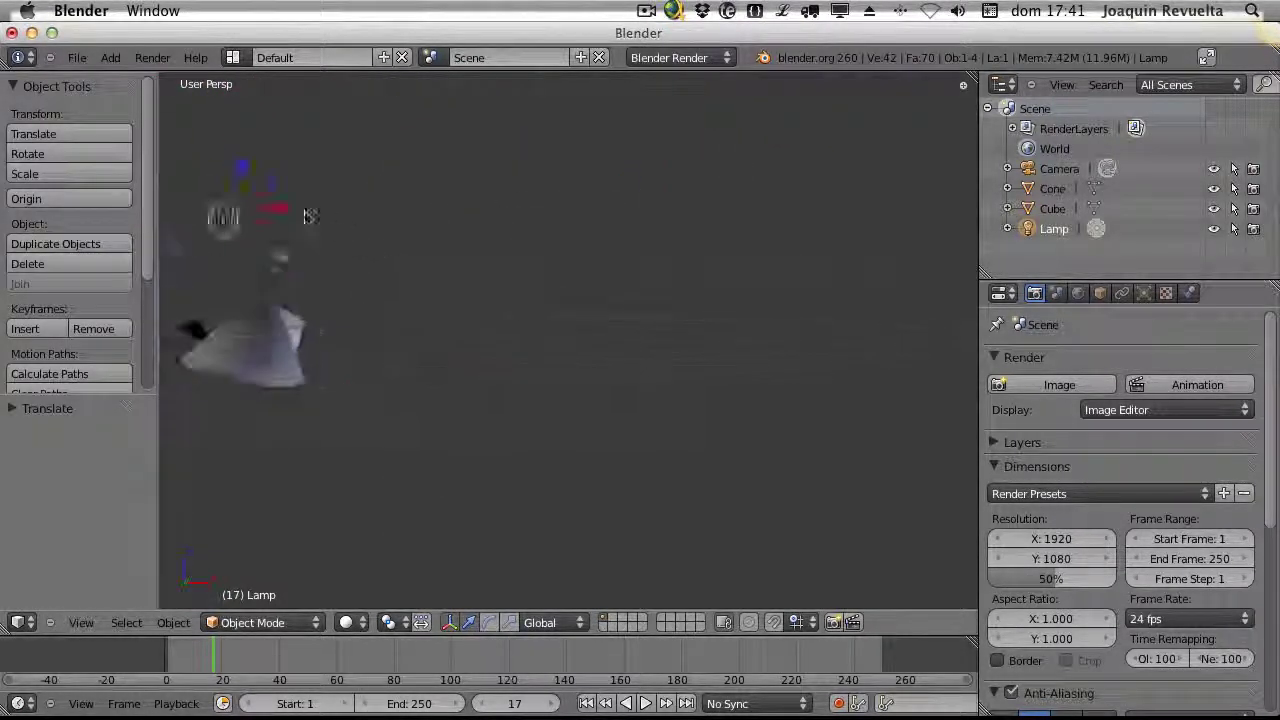
{"action": "scroll", "coordinate": [200, 220], "scroll_direction": "down", "scroll_amount": 5}
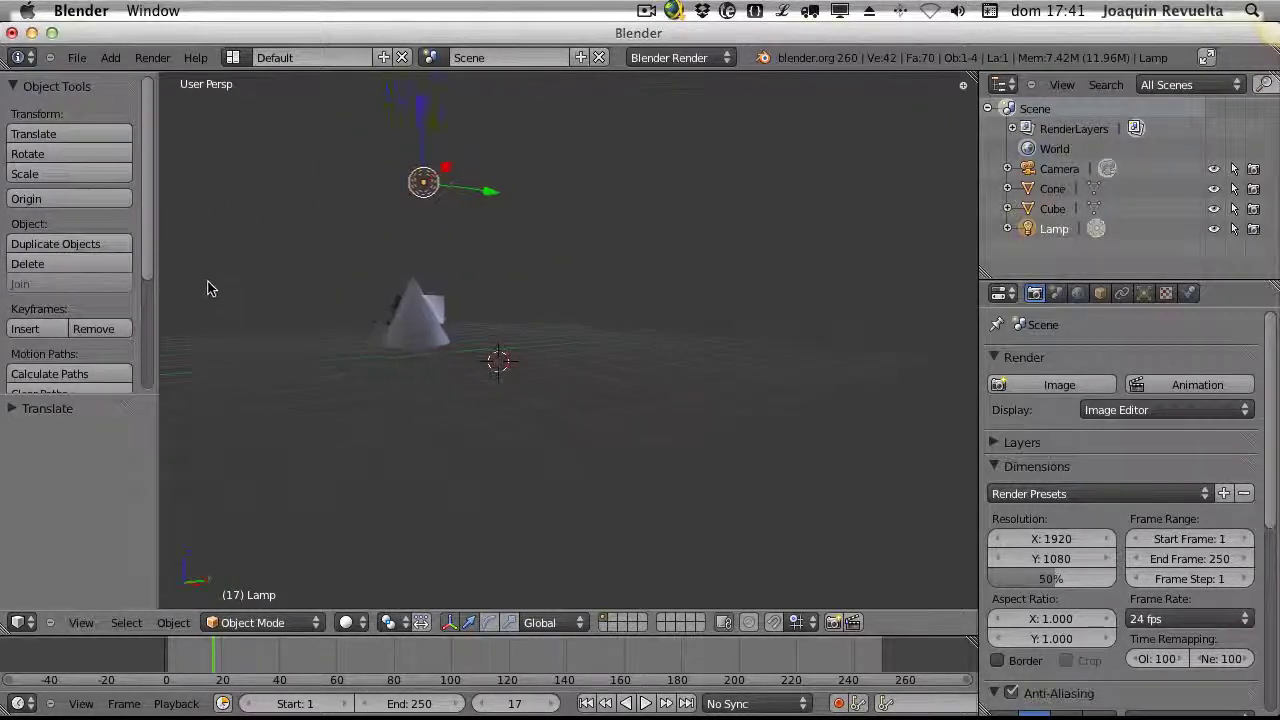
{"action": "mouse_move", "coordinate": [208, 288]}
{"action": "middle_mouse_down"}
{"action": "mouse_move", "coordinate": [280, 298]}
{"action": "mouse_move", "coordinate": [251, 323]}
{"action": "mouse_move", "coordinate": [597, 283]}
{"action": "mouse_move", "coordinate": [614, 297]}
{"action": "mouse_move", "coordinate": [494, 349]}
{"action": "mouse_move", "coordinate": [460, 289]}
{"action": "mouse_move", "coordinate": [282, 282]}
{"action": "mouse_move", "coordinate": [234, 243]}
{"action": "mouse_move", "coordinate": [126, 288]}
{"action": "mouse_move", "coordinate": [197, 320]}
{"action": "mouse_move", "coordinate": [189, 274]}
{"action": "mouse_move", "coordinate": [134, 257]}
{"action": "mouse_move", "coordinate": [10, 308]}
{"action": "mouse_move", "coordinate": [49, 286]}
{"action": "mouse_move", "coordinate": [170, 296]}
{"action": "mouse_move", "coordinate": [211, 320]}
{"action": "mouse_move", "coordinate": [334, 337]}
{"action": "mouse_move", "coordinate": [262, 330]}
{"action": "mouse_move", "coordinate": [191, 289]}
{"action": "mouse_move", "coordinate": [154, 297]}
{"action": "mouse_move", "coordinate": [207, 337]}
{"action": "mouse_move", "coordinate": [212, 285]}
{"action": "middle_mouse_up"}
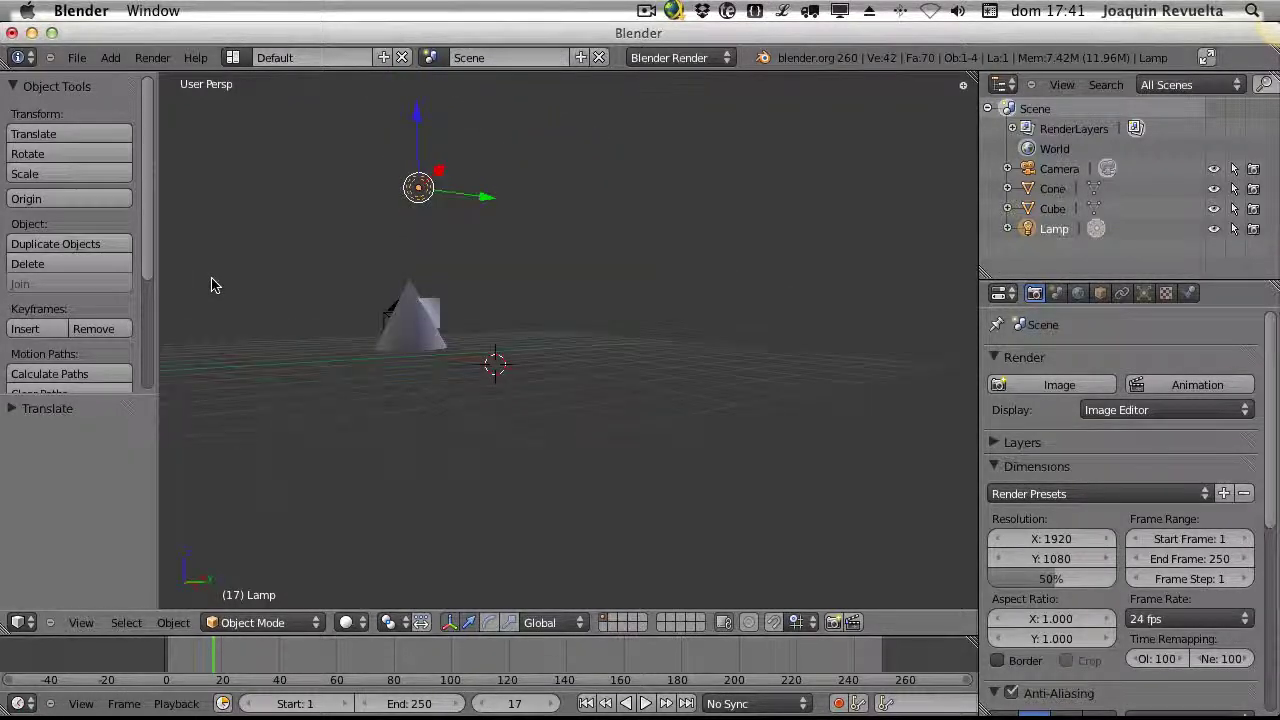